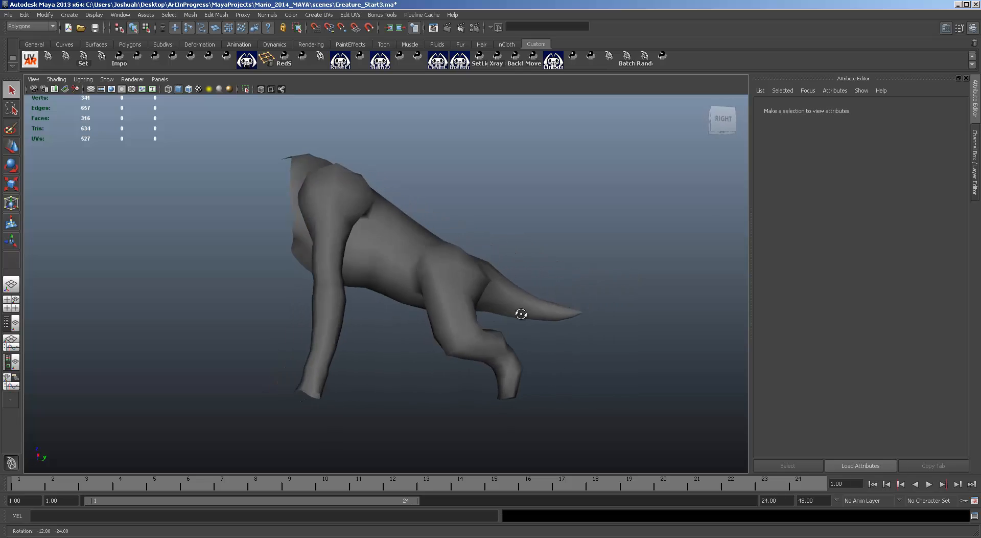
Delete the cap face at the lower end of the creature's hind leg
{"action": "left_click", "coordinate": [494, 394]}
{"action": "left_click_drag", "start_coordinate": [551, 378], "coordinate": [471, 245], "text": "alt"}
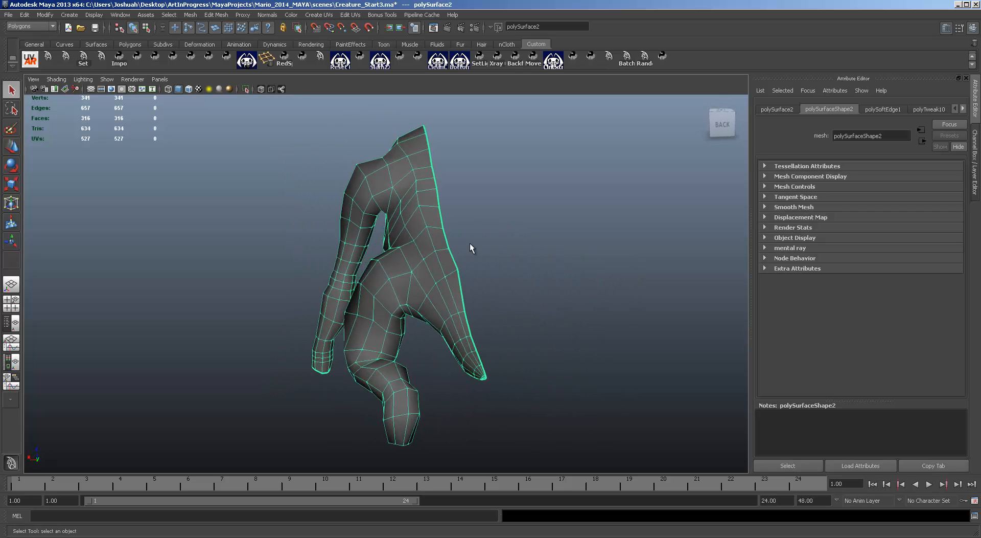
{"action": "left_click", "coordinate": [474, 317]}
{"action": "left_click_drag", "start_coordinate": [473, 318], "coordinate": [527, 314], "text": "alt"}
{"action": "left_click", "coordinate": [477, 308]}
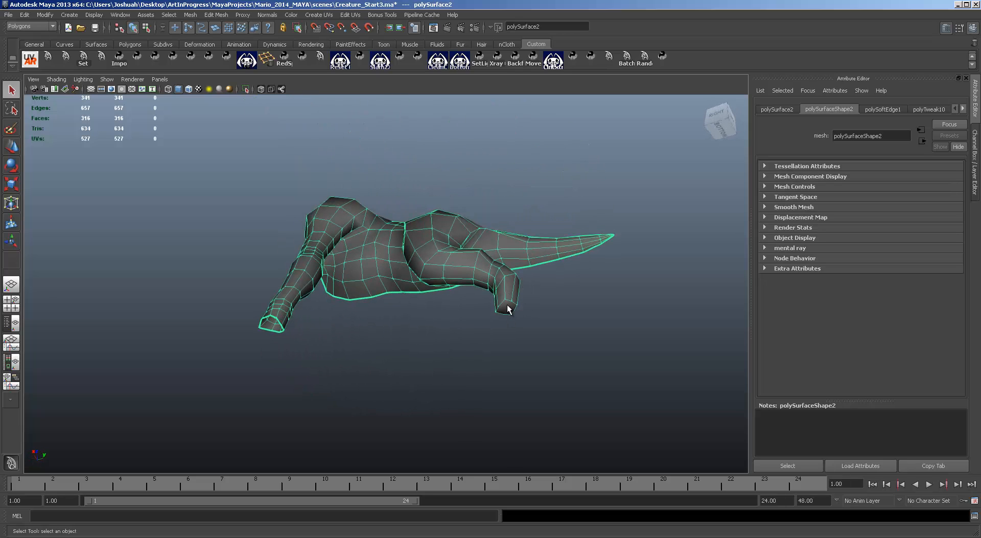
{"action": "right_click", "coordinate": [508, 308]}
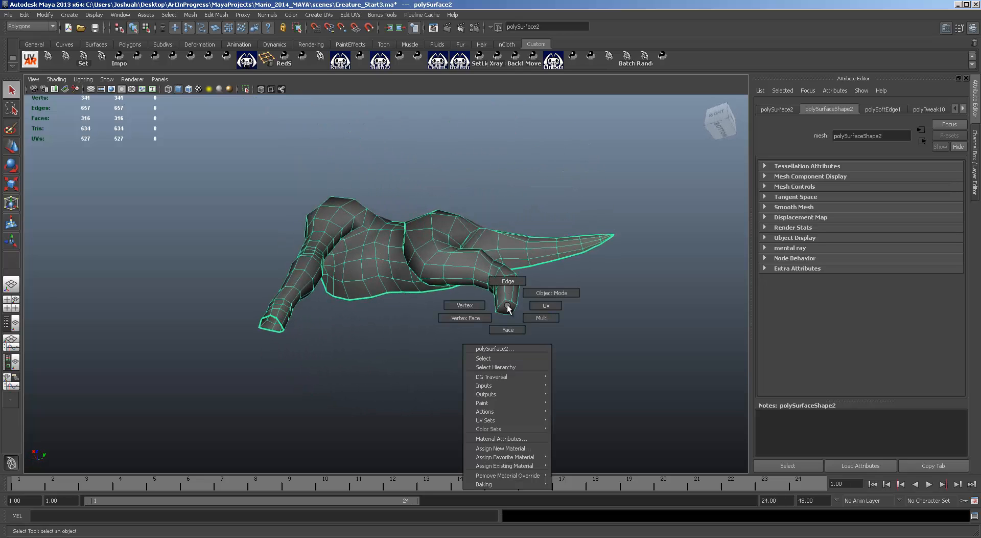
{"action": "left_click", "coordinate": [508, 329]}
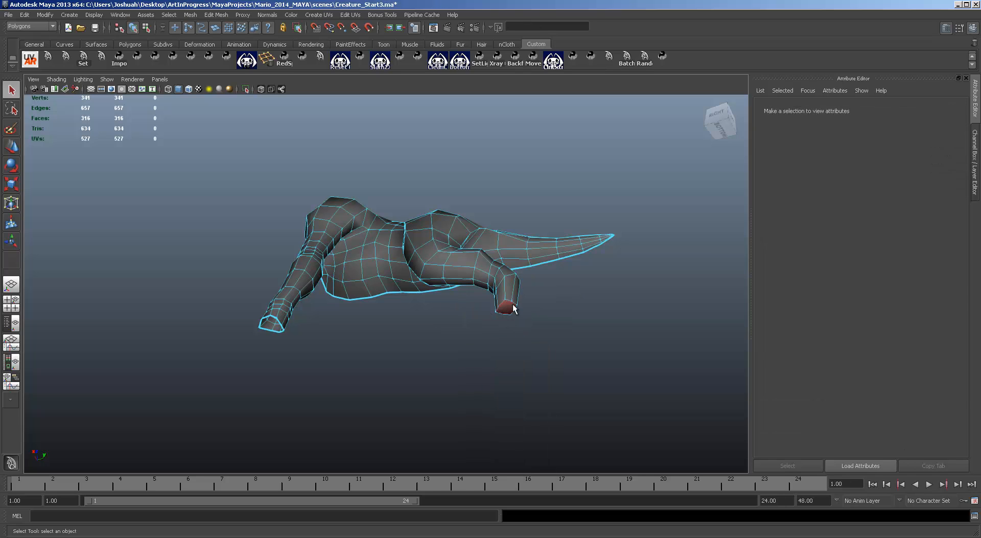
{"action": "left_click", "coordinate": [512, 309]}
{"action": "key", "text": "Delete"}
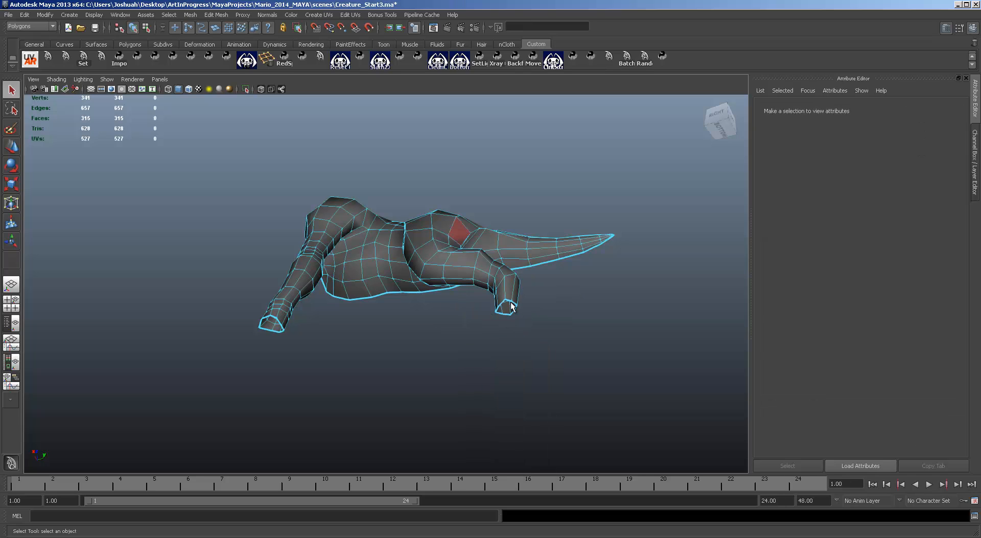
Switch to the four-view layout and create a polygon cube primitive for the front foot
{"action": "left_click_drag", "start_coordinate": [697, 321], "coordinate": [616, 327], "text": "alt"}
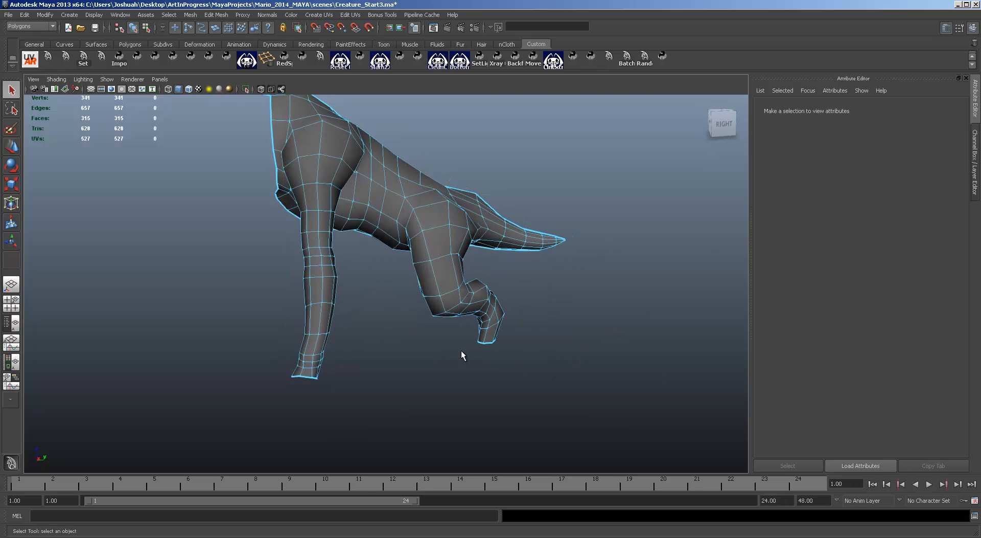
{"action": "key", "text": "space"}
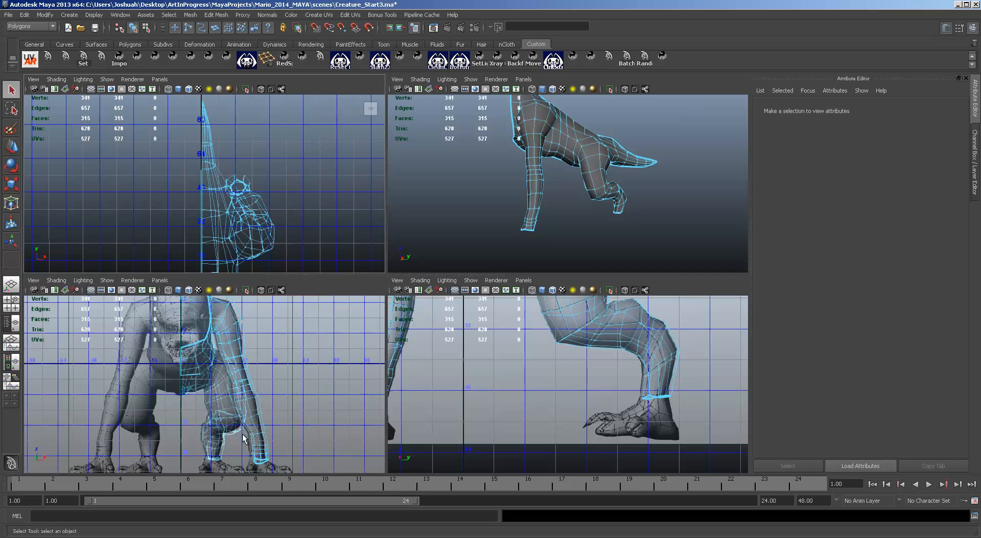
{"action": "middle_click_drag", "start_coordinate": [499, 416], "coordinate": [606, 396], "text": "alt"}
{"action": "scroll", "coordinate": [605, 395], "scroll_direction": "down", "scroll_amount": 4}
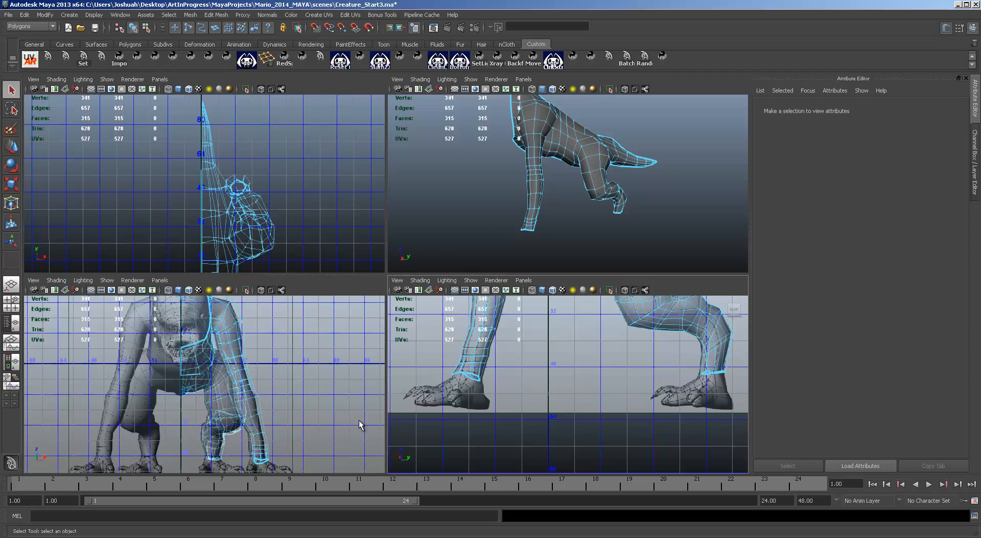
{"action": "middle_click_drag", "start_coordinate": [488, 378], "coordinate": [617, 370], "text": "alt"}
{"action": "scroll", "coordinate": [617, 369], "scroll_direction": "up", "scroll_amount": 4}
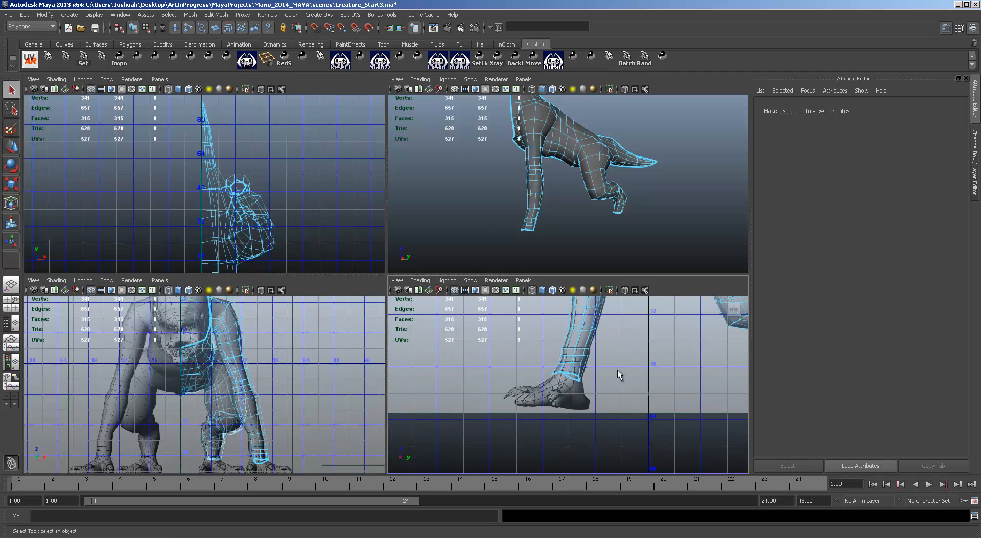
{"action": "scroll", "coordinate": [618, 369], "scroll_direction": "up", "scroll_amount": 2}
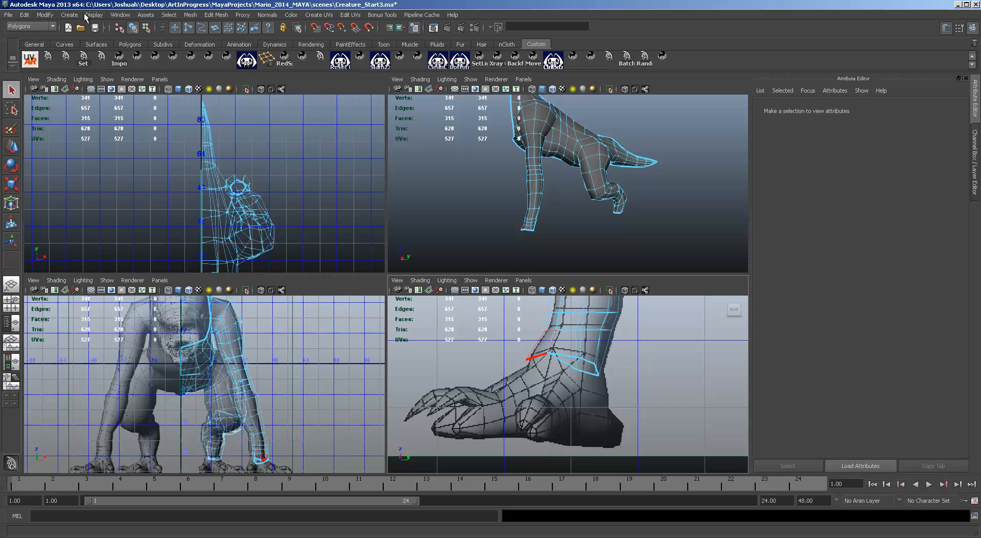
{"action": "left_click", "coordinate": [69, 15]}
{"action": "mouse_move", "coordinate": [102, 39]}
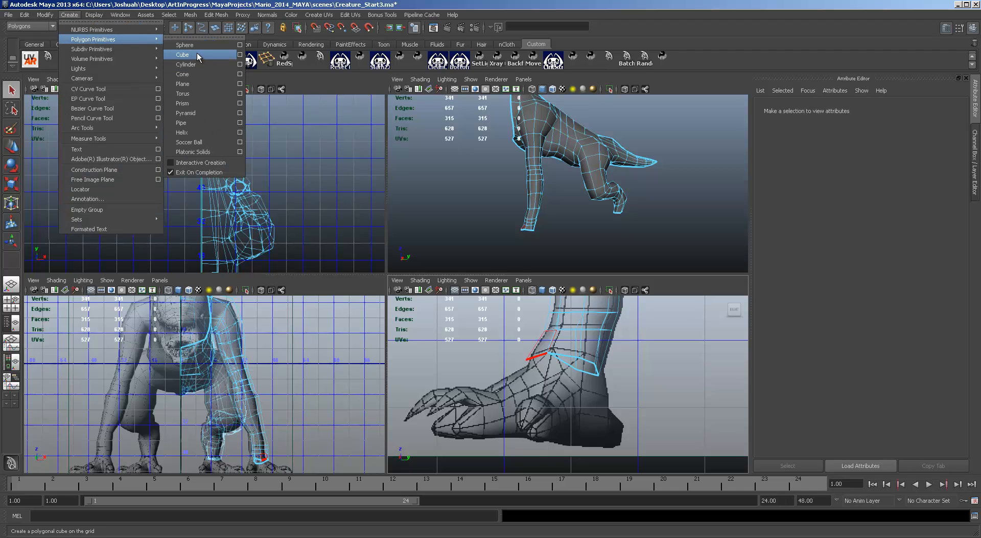
{"action": "left_click", "coordinate": [197, 54]}
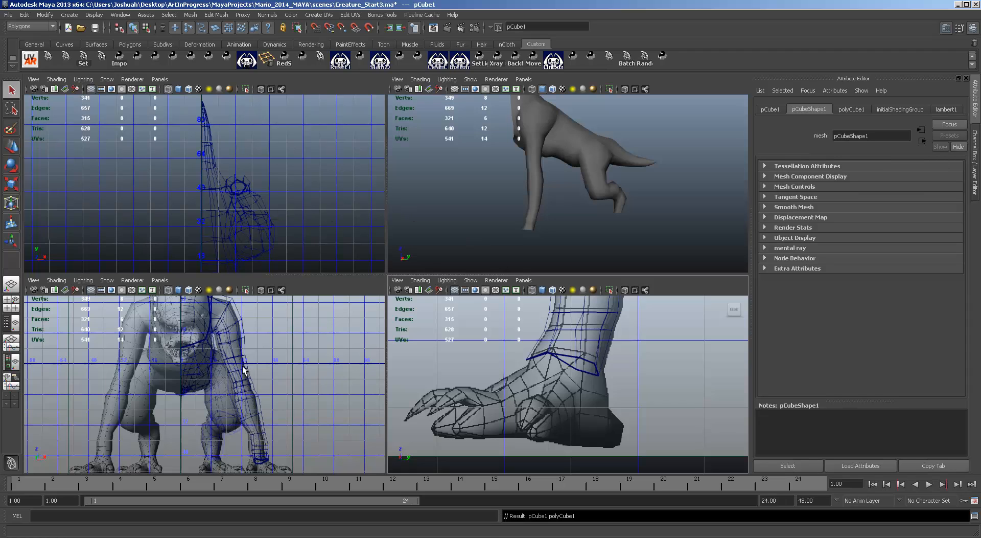
Move the cube down and forward onto the reference front foot, to about Y -25 and Z -56
{"action": "key", "text": "w"}
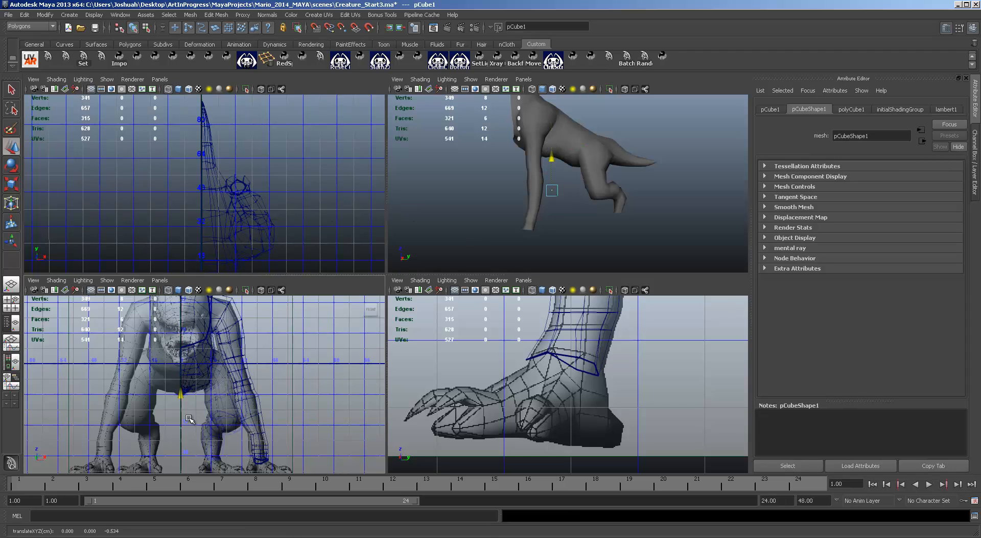
{"action": "left_click_drag", "start_coordinate": [189, 452], "coordinate": [190, 461]}
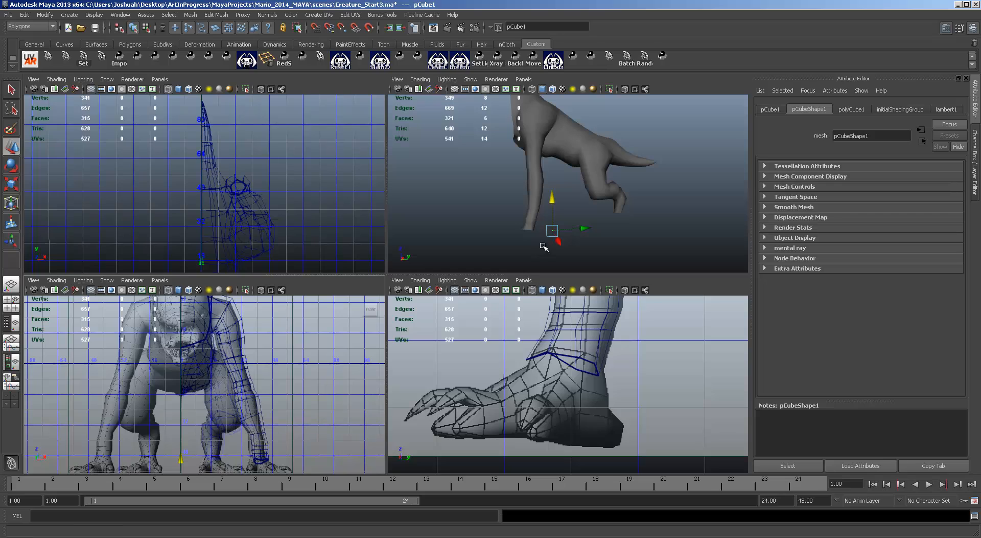
{"action": "left_click_drag", "start_coordinate": [558, 243], "coordinate": [531, 241]}
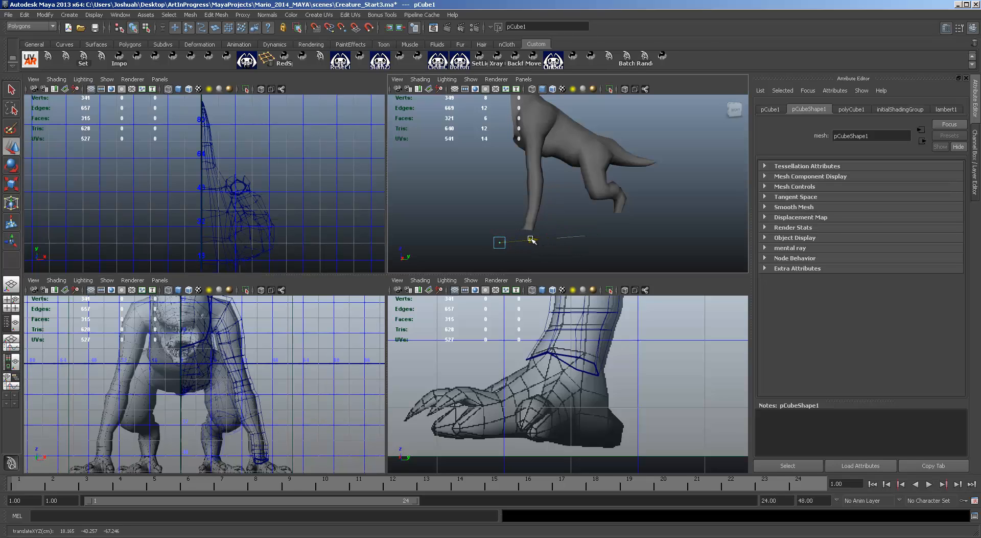
{"action": "scroll", "coordinate": [597, 395], "scroll_direction": "down", "scroll_amount": 4}
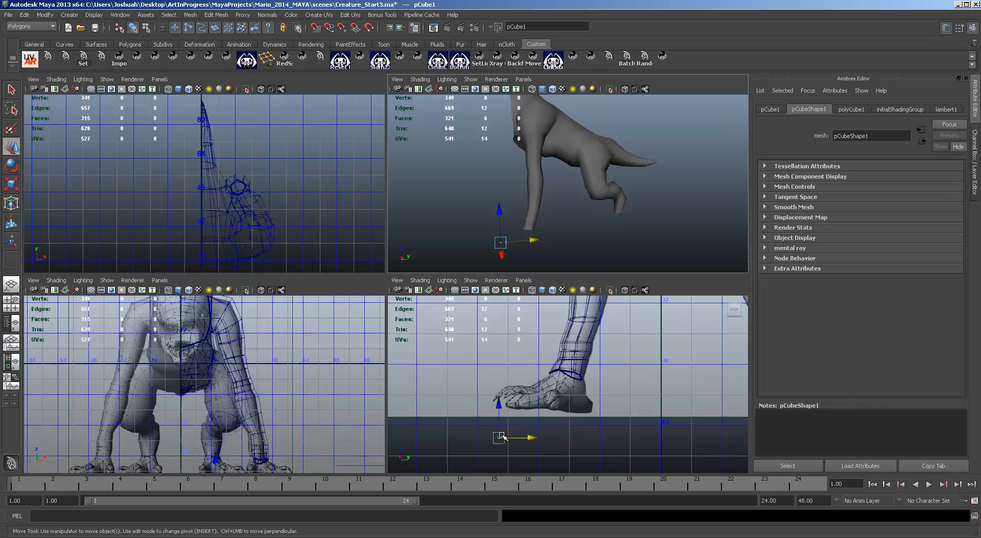
{"action": "left_click_drag", "start_coordinate": [504, 437], "coordinate": [593, 393]}
Scale the cube up to about 15.2 and narrow it along Y inside the reference foot
{"action": "key", "text": "r"}
{"action": "scroll", "coordinate": [593, 394], "scroll_direction": "up", "scroll_amount": 4}
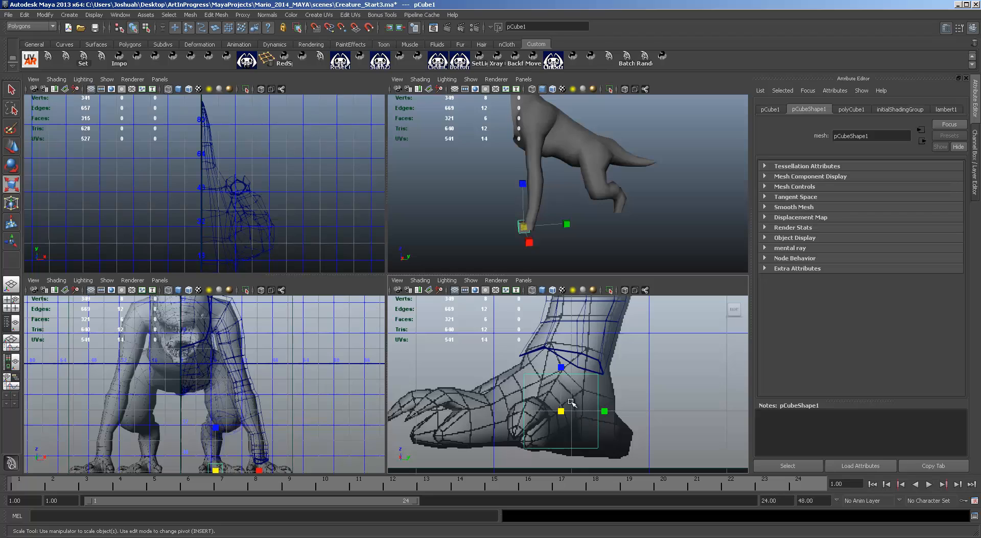
{"action": "left_click_drag", "start_coordinate": [604, 412], "coordinate": [589, 412]}
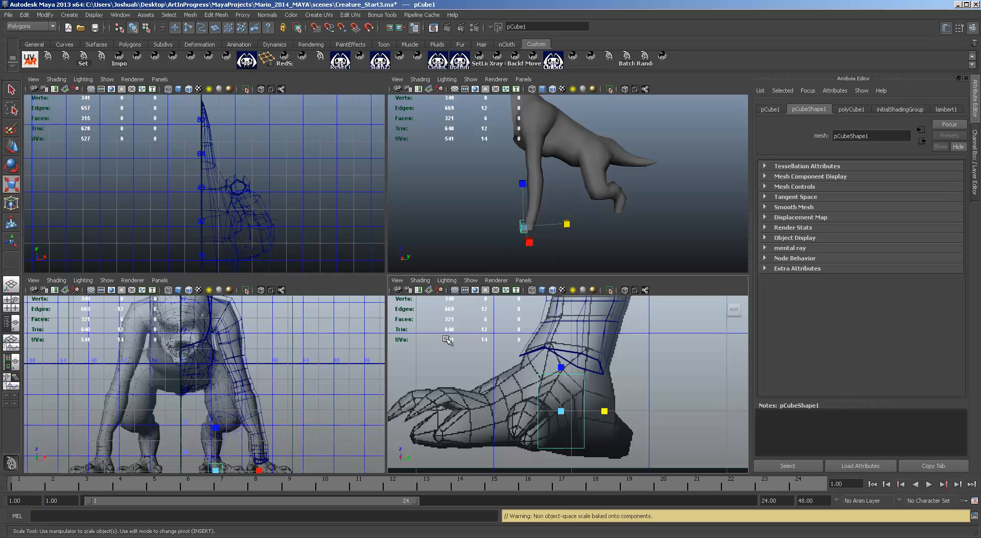
Move the cube sideways along X under the front leg's wrist opening, to about X 41.7
{"action": "middle_click_drag", "start_coordinate": [312, 389], "coordinate": [320, 263], "text": "alt"}
{"action": "scroll", "coordinate": [302, 354], "scroll_direction": "up", "scroll_amount": 7}
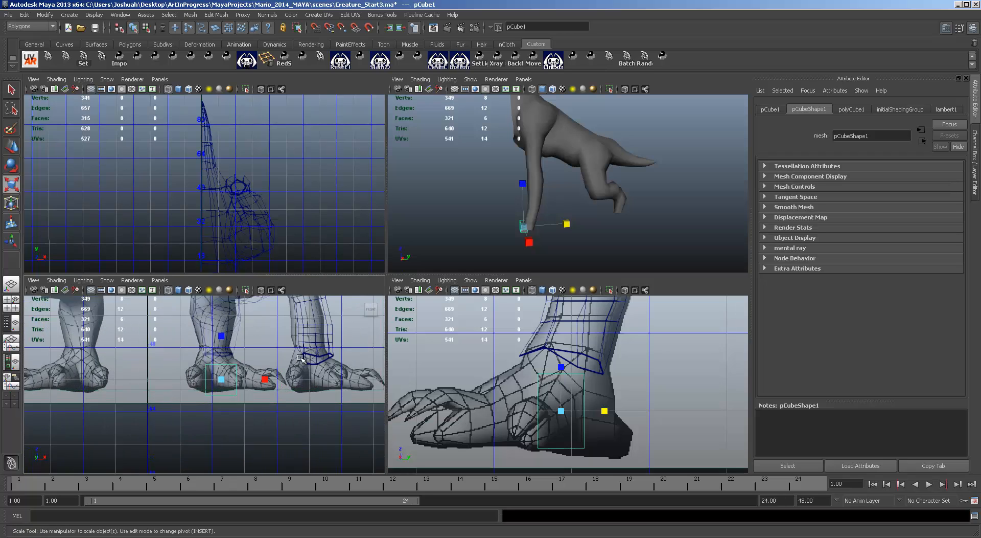
{"action": "middle_click_drag", "start_coordinate": [296, 347], "coordinate": [256, 361], "text": "alt"}
{"action": "key", "text": "w"}
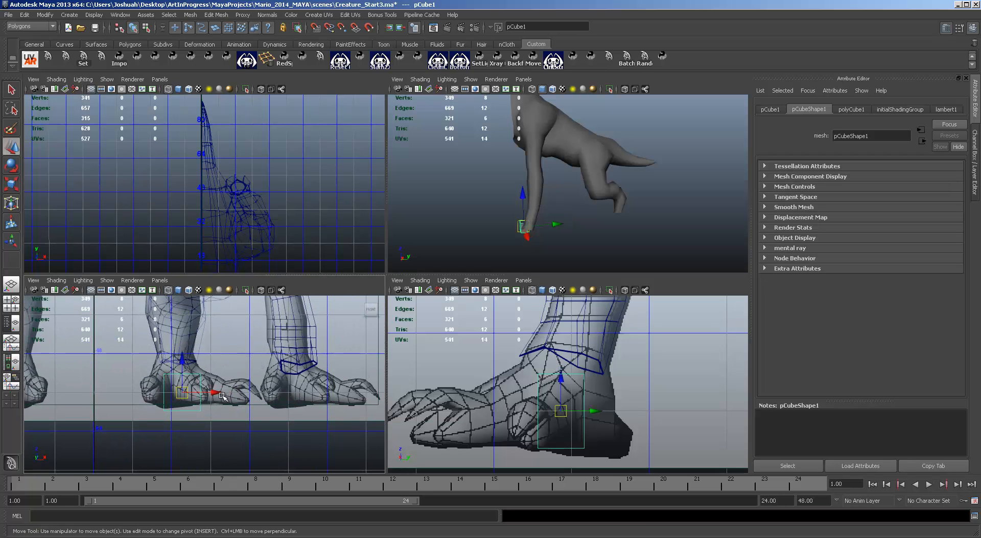
{"action": "left_click_drag", "start_coordinate": [221, 394], "coordinate": [333, 393]}
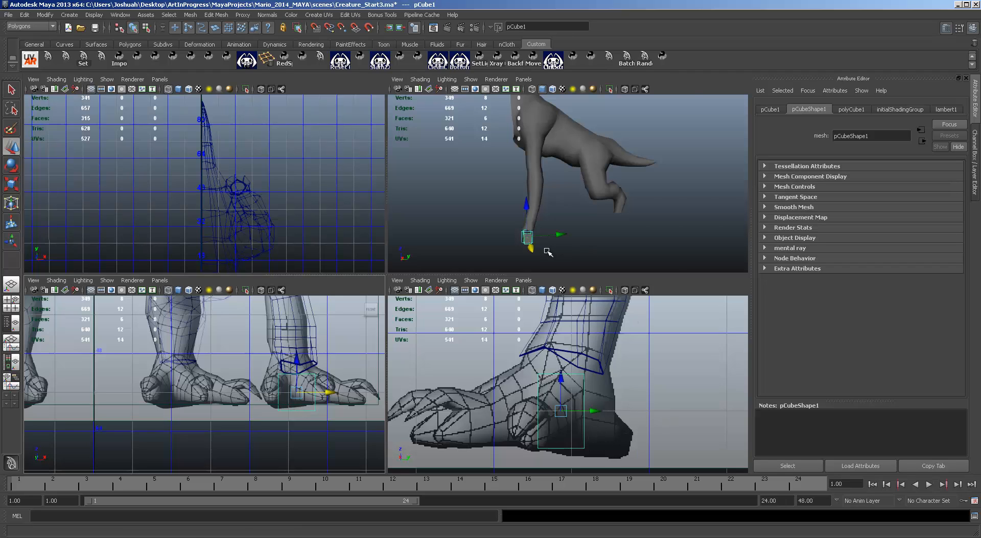
Reselect the foot cube and set its width subdivisions to 3
{"action": "scroll", "coordinate": [547, 248], "scroll_direction": "up", "scroll_amount": 6}
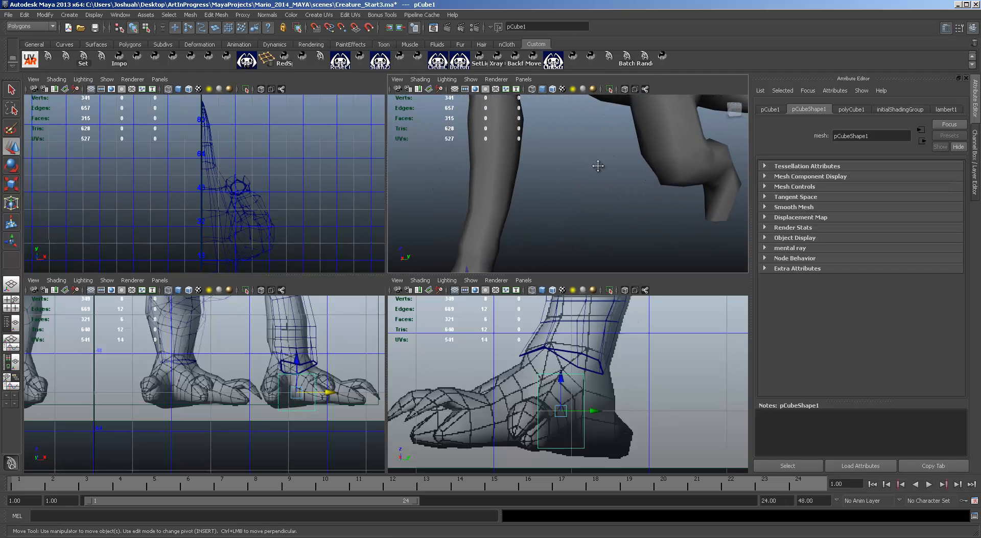
{"action": "middle_click_drag", "start_coordinate": [597, 167], "coordinate": [617, 66], "text": "alt"}
{"action": "left_click_drag", "start_coordinate": [531, 182], "coordinate": [562, 191], "text": "alt"}
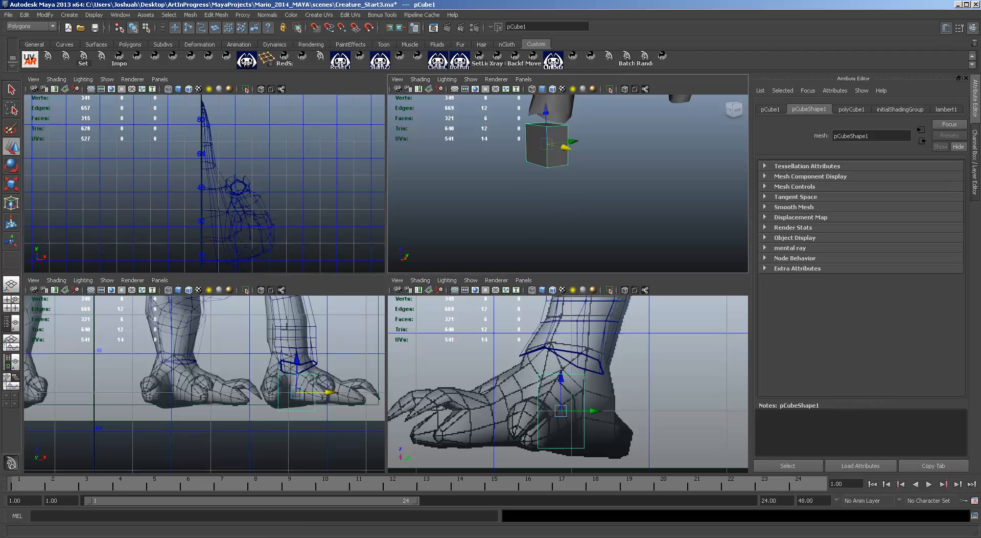
{"action": "key", "text": "ctrl+z"}
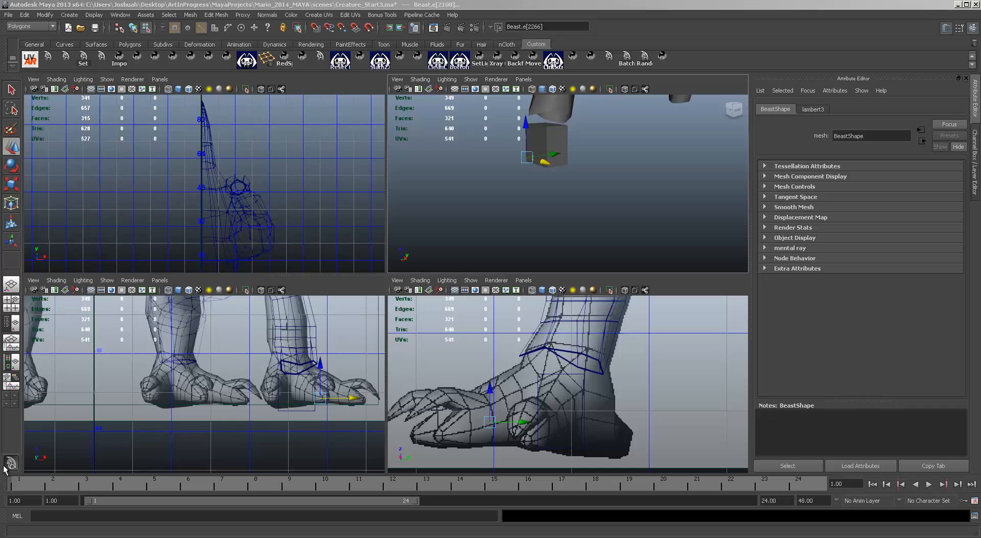
{"action": "left_click", "coordinate": [547, 135]}
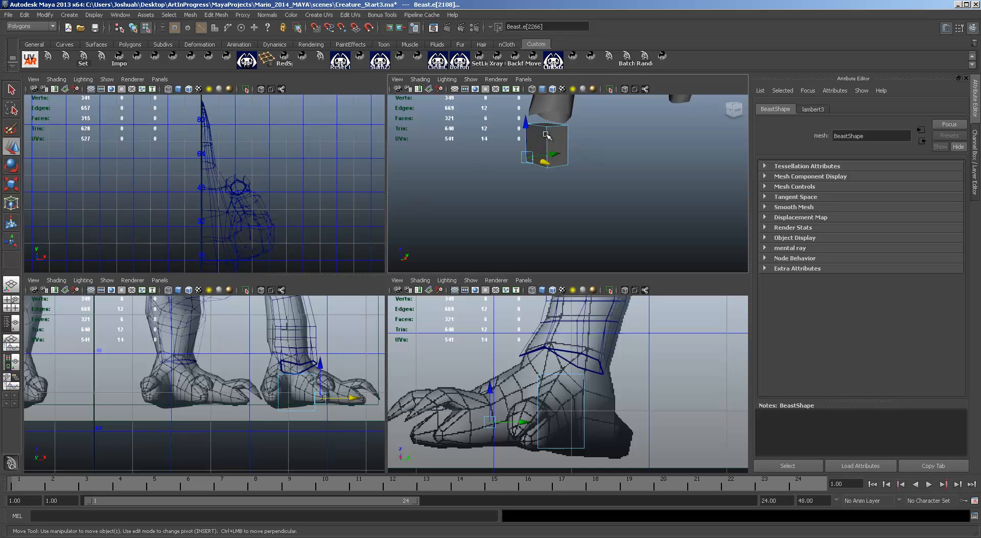
{"action": "left_click", "coordinate": [522, 132]}
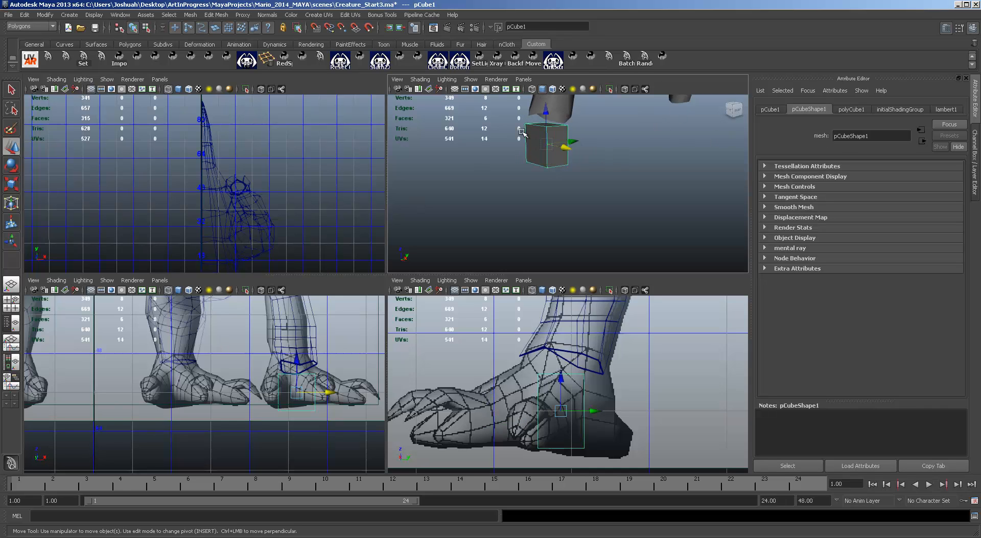
{"action": "left_click", "coordinate": [975, 153]}
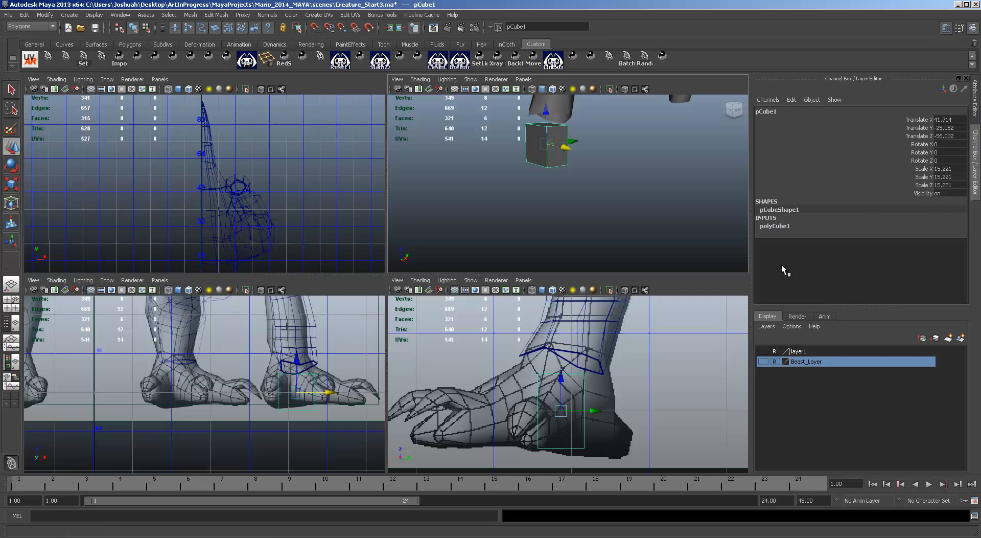
{"action": "left_click", "coordinate": [774, 226]}
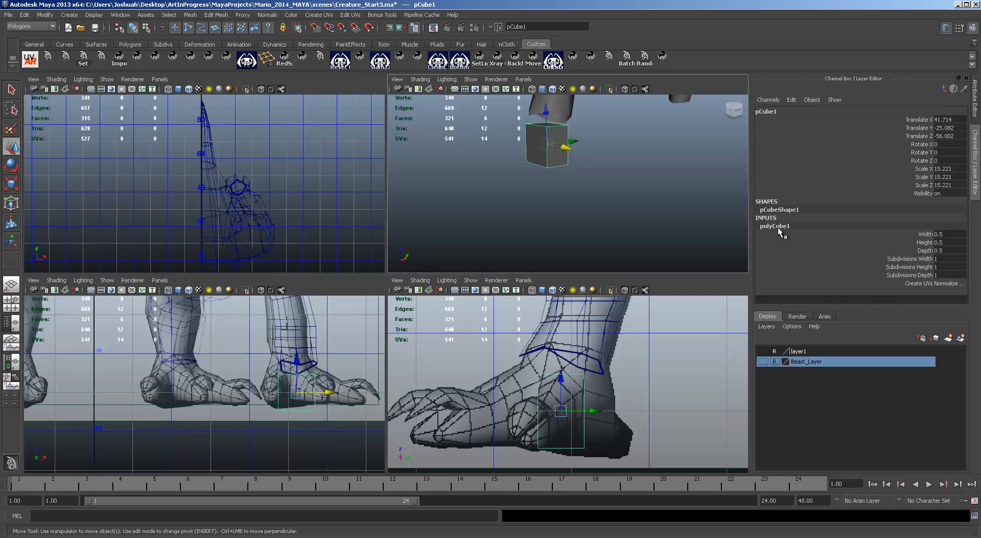
{"action": "left_click", "coordinate": [942, 260]}
{"action": "type", "text": "3"}
{"action": "key", "text": "Return"}
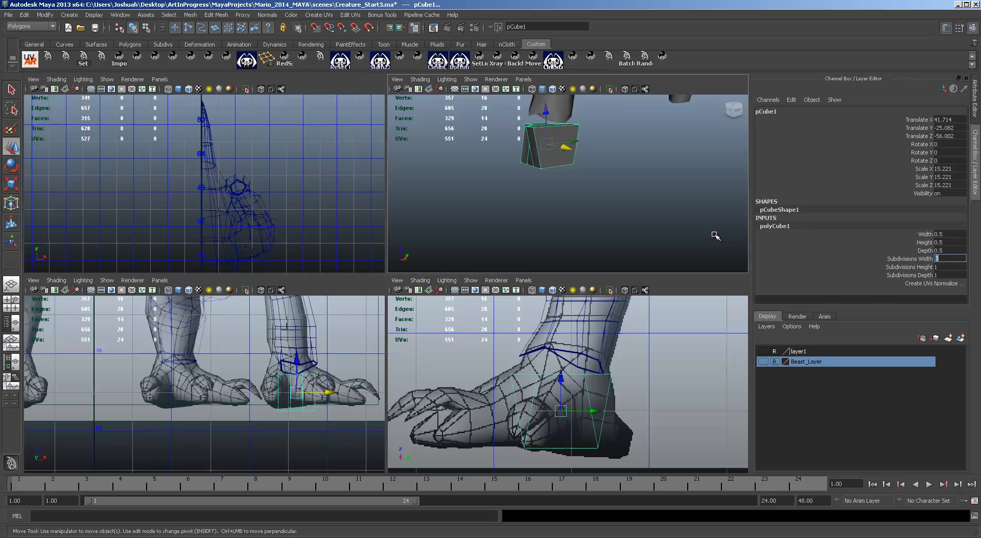
Try 3 height subdivisions on the cube and return the value to 1
{"action": "left_click_drag", "start_coordinate": [580, 207], "coordinate": [628, 217], "text": "alt"}
{"action": "left_click", "coordinate": [945, 267]}
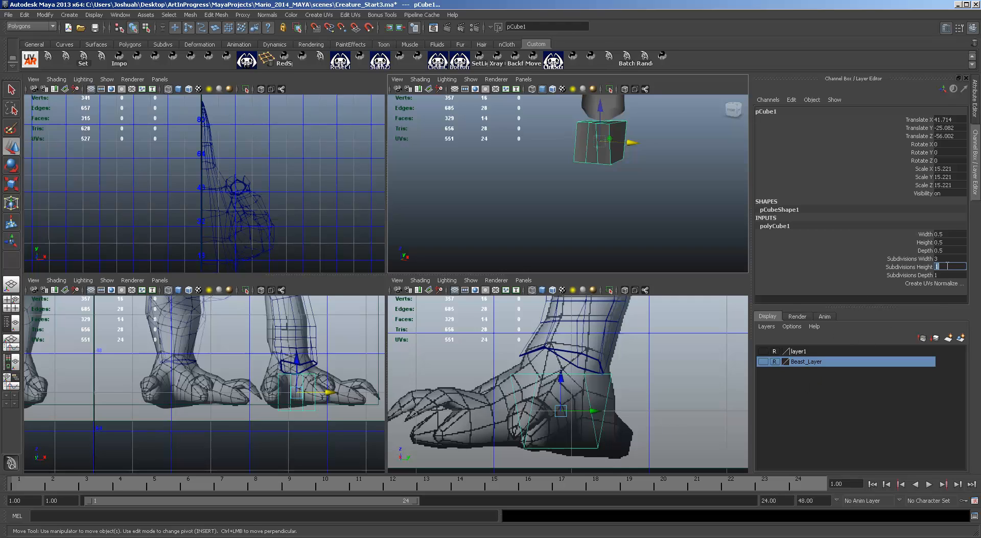
{"action": "type", "text": "3"}
{"action": "key", "text": "Return"}
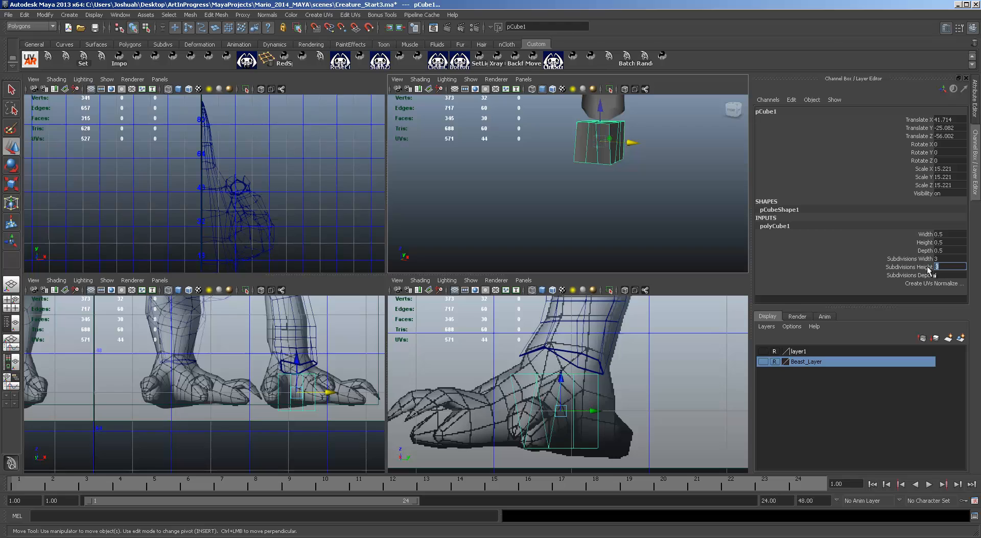
{"action": "type", "text": "1"}
{"action": "key", "text": "Return"}
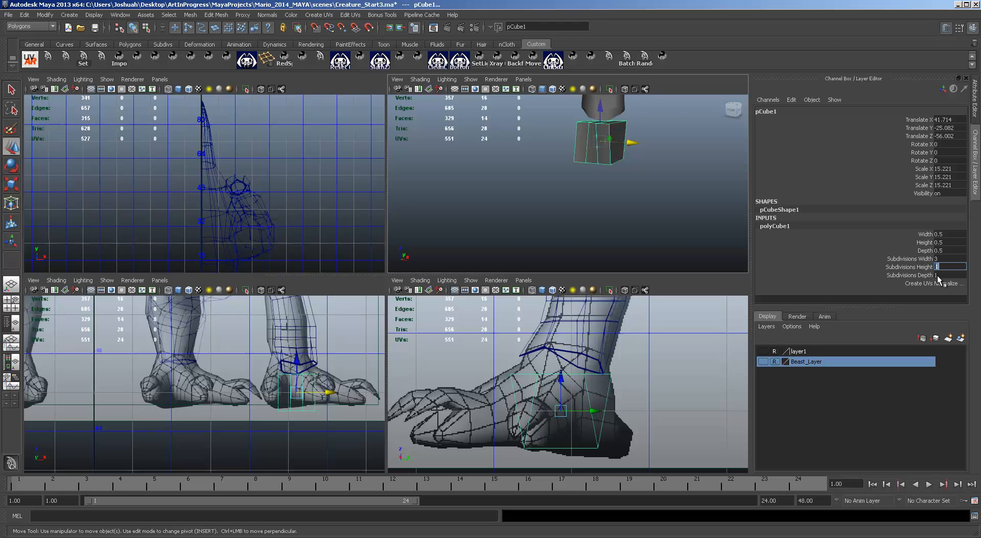
Set the cube's depth subdivisions to 3 and switch the cube to component mode
{"action": "left_click", "coordinate": [937, 276]}
{"action": "type", "text": "3"}
{"action": "key", "text": "Return"}
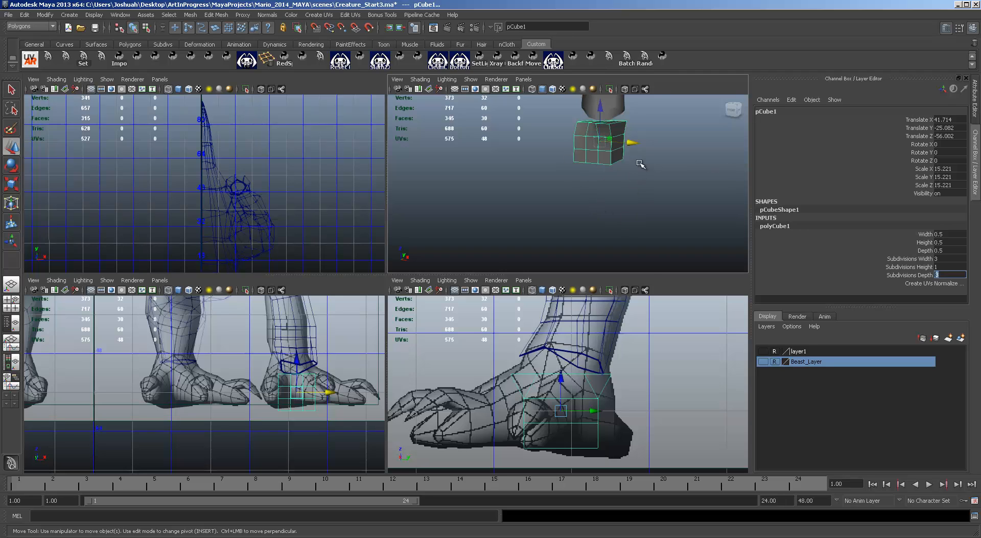
{"action": "left_click_drag", "start_coordinate": [642, 165], "coordinate": [557, 166], "text": "alt"}
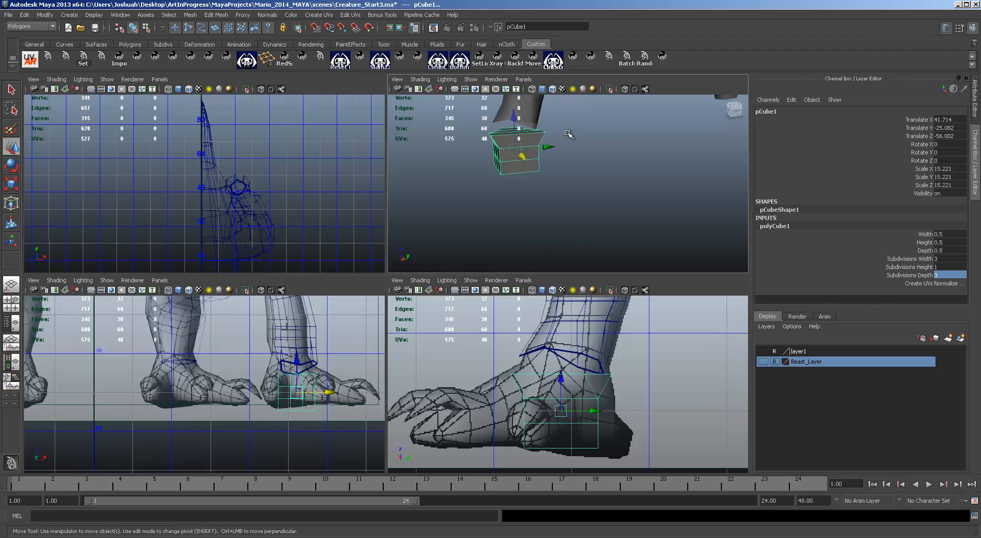
{"action": "key", "text": "F8"}
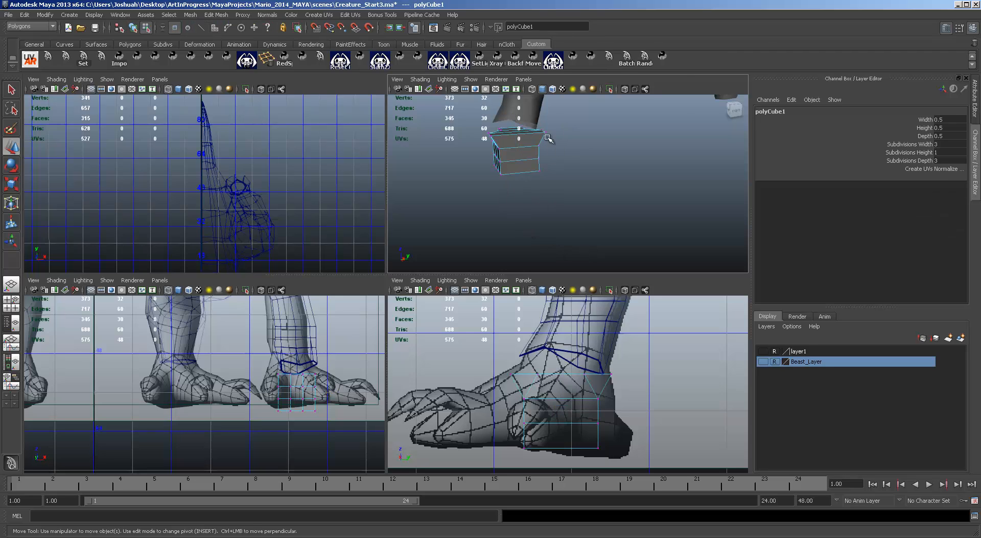
Reposition the back vertex rows of the foot cube in the side view to follow the reference heel's profile
{"action": "left_click_drag", "start_coordinate": [530, 124], "coordinate": [528, 123]}
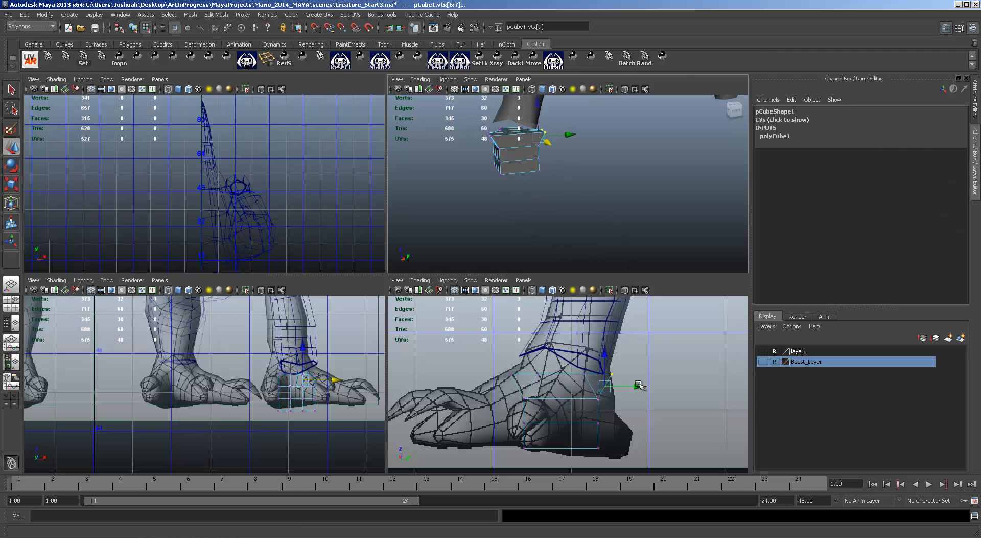
{"action": "left_click_drag", "start_coordinate": [639, 387], "coordinate": [615, 397]}
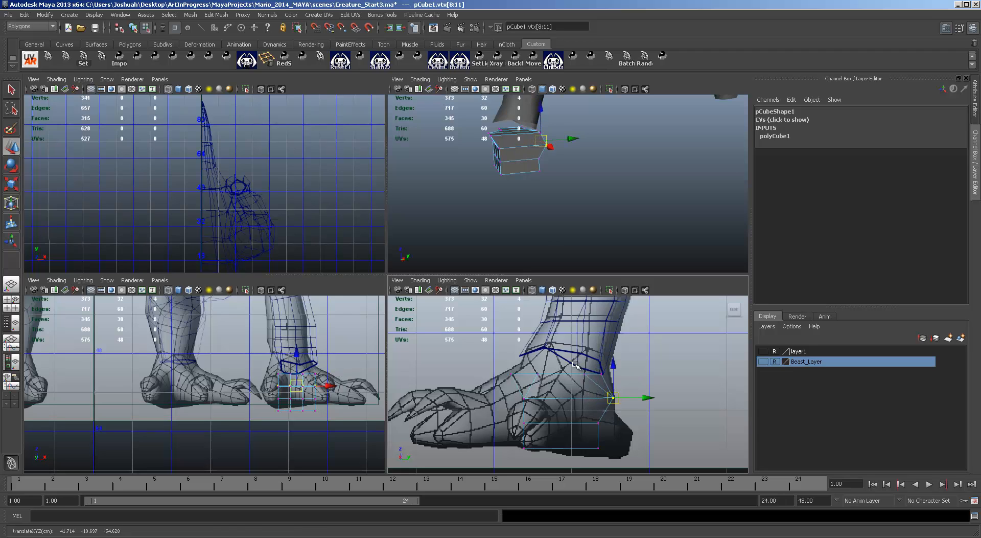
{"action": "left_click_drag", "start_coordinate": [574, 362], "coordinate": [636, 374]}
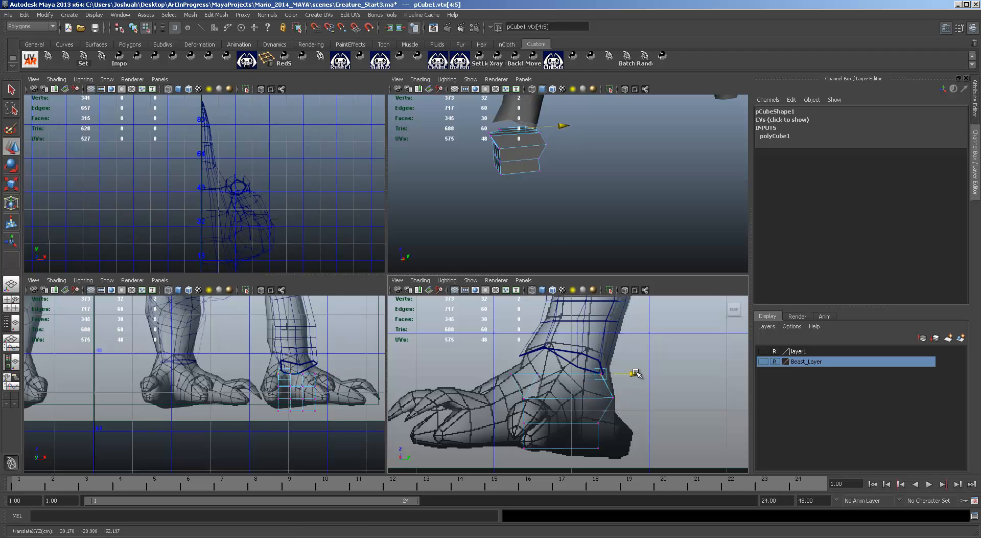
{"action": "left_click_drag", "start_coordinate": [589, 417], "coordinate": [617, 460]}
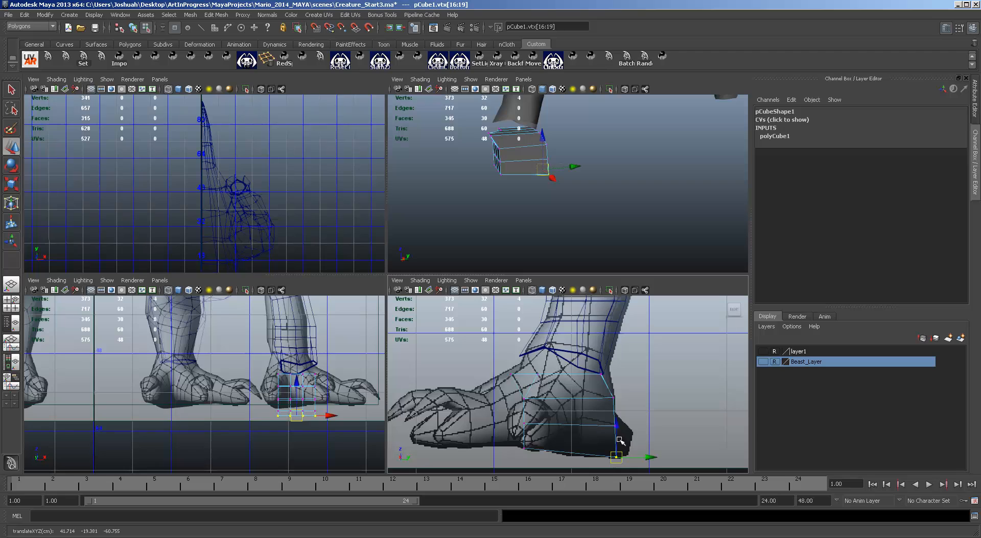
{"action": "left_click_drag", "start_coordinate": [607, 421], "coordinate": [621, 430]}
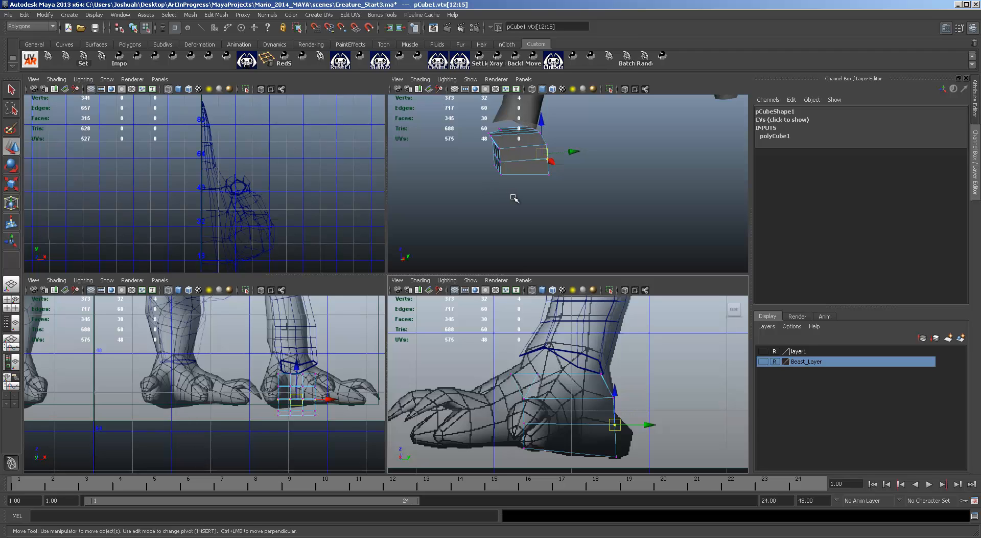
Move all the cube's front vertices back toward the heel and lower their bottom row to the sole
{"action": "left_click_drag", "start_coordinate": [516, 197], "coordinate": [477, 119]}
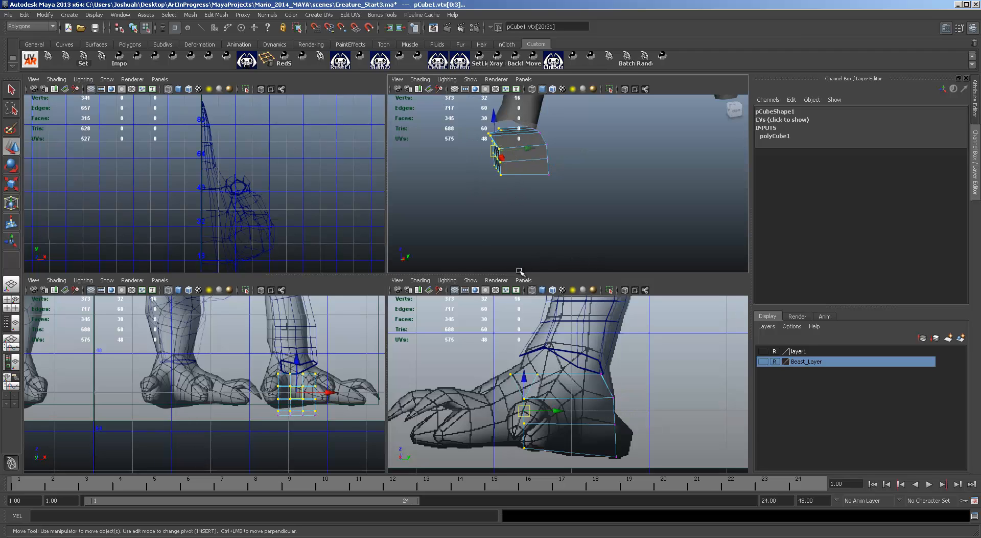
{"action": "key", "text": "r"}
{"action": "left_click_drag", "start_coordinate": [567, 411], "coordinate": [618, 412]}
{"action": "key", "text": "w"}
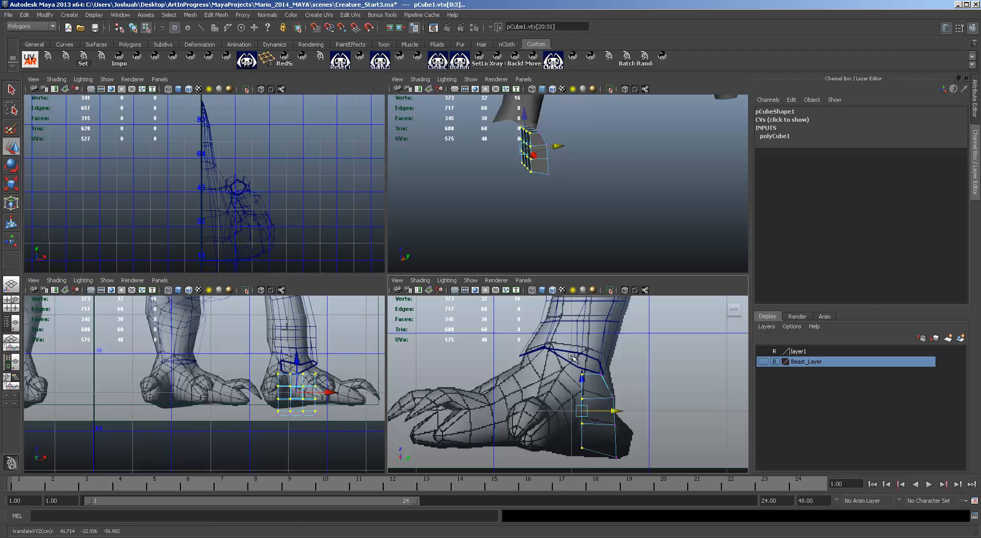
{"action": "left_click_drag", "start_coordinate": [571, 357], "coordinate": [587, 433]}
{"action": "left_click_drag", "start_coordinate": [582, 423], "coordinate": [583, 453]}
Raise the cube's top back vertex row to meet the edge of the wrist opening
{"action": "scroll", "coordinate": [571, 149], "scroll_direction": "up", "scroll_amount": 3}
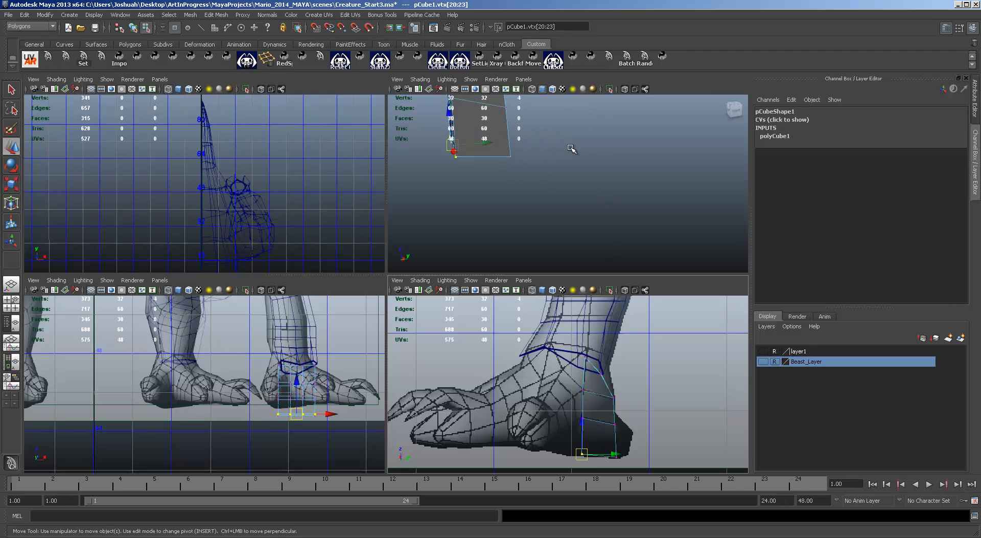
{"action": "scroll", "coordinate": [552, 147], "scroll_direction": "down", "scroll_amount": 3}
{"action": "middle_click_drag", "start_coordinate": [544, 114], "coordinate": [594, 203], "text": "alt"}
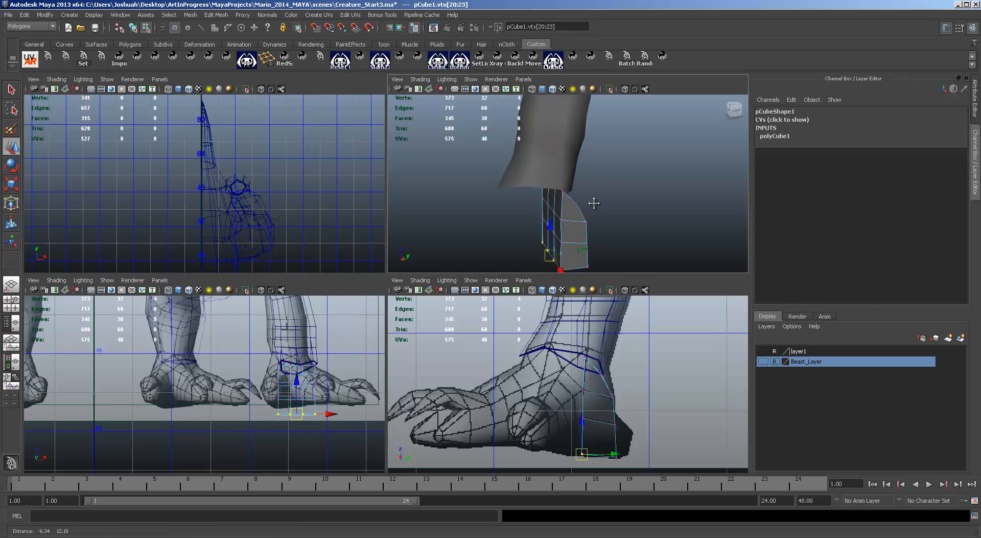
{"action": "left_click_drag", "start_coordinate": [594, 203], "coordinate": [575, 213], "text": "alt"}
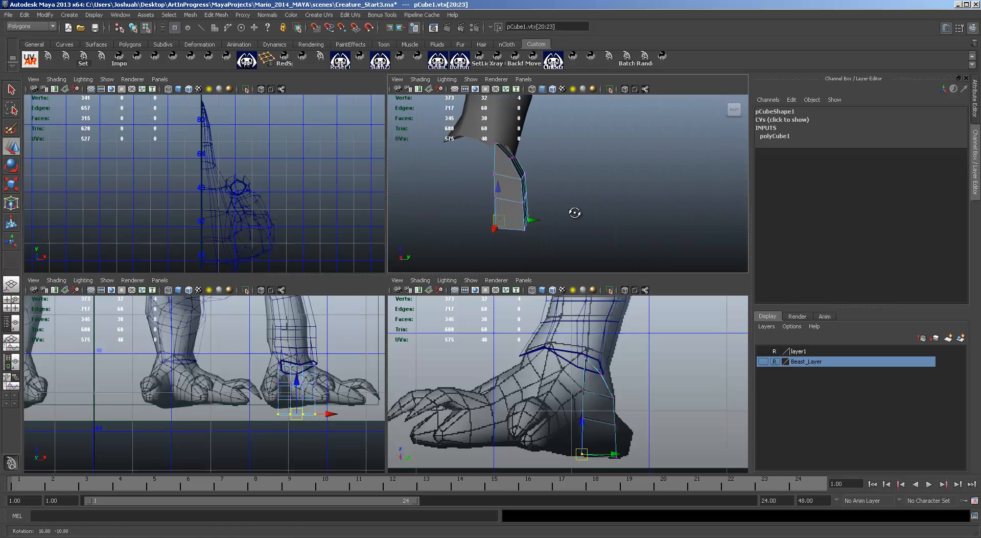
{"action": "left_click_drag", "start_coordinate": [538, 164], "coordinate": [508, 164]}
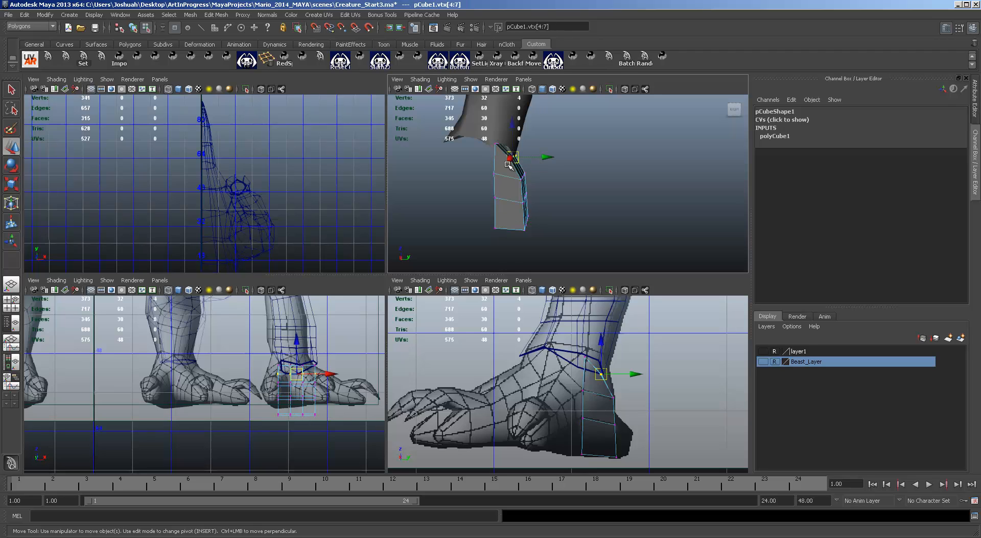
{"action": "left_click_drag", "start_coordinate": [509, 128], "coordinate": [511, 114]}
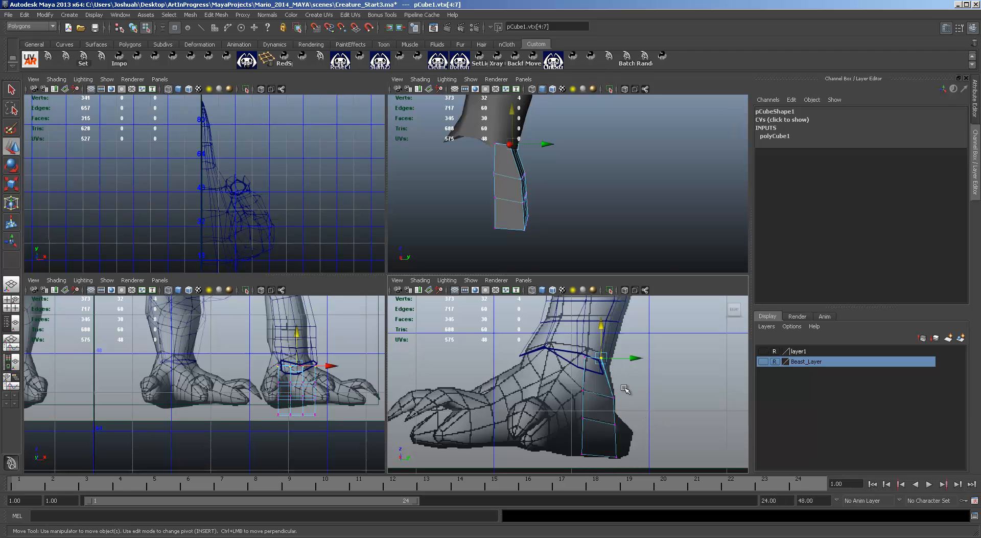
Create a polygon cylinder with radius 1, height 1, 8 axis divisions, 1 height division, 1 cap division and a round cap along Y
{"action": "left_click_drag", "start_coordinate": [562, 179], "coordinate": [661, 170], "text": "alt"}
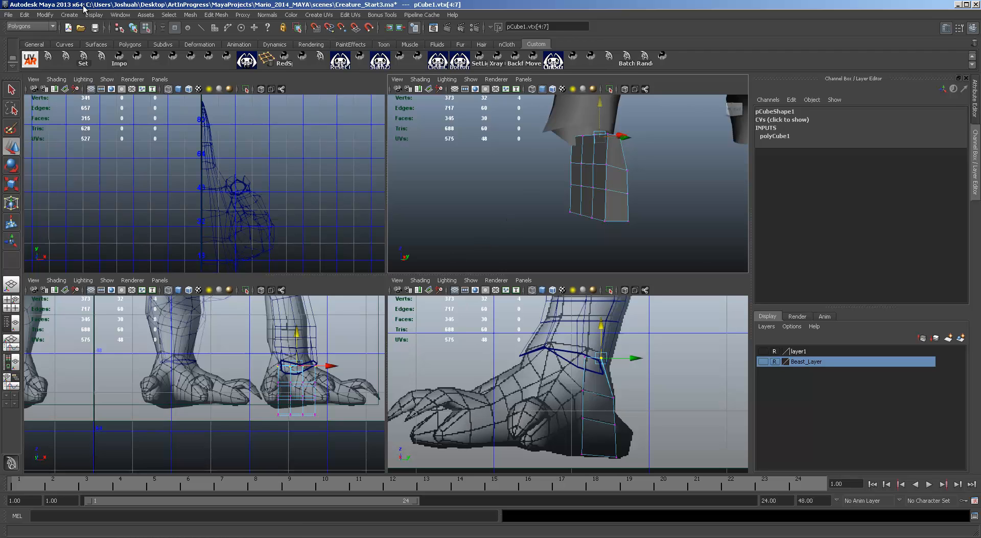
{"action": "left_click", "coordinate": [69, 15]}
{"action": "mouse_move", "coordinate": [136, 41]}
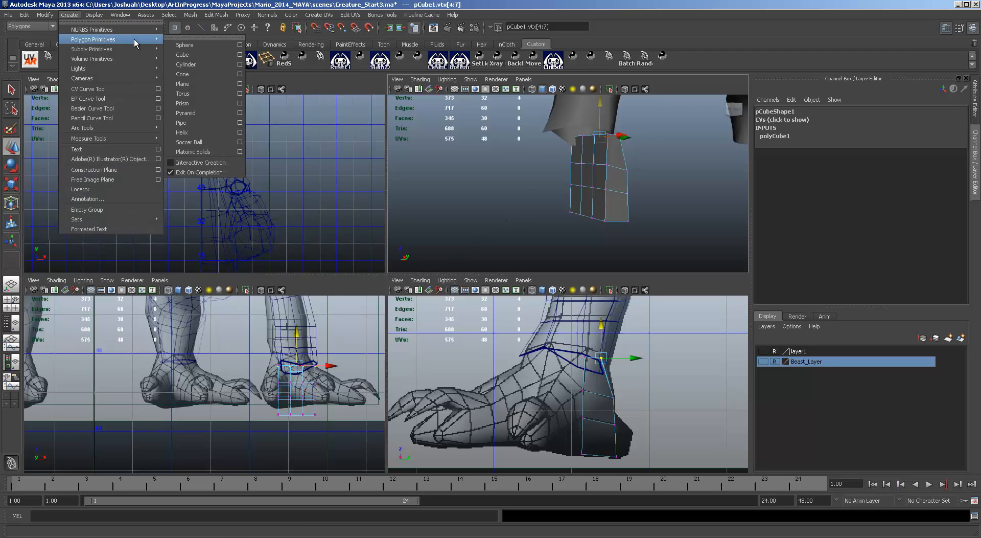
{"action": "left_click", "coordinate": [239, 64]}
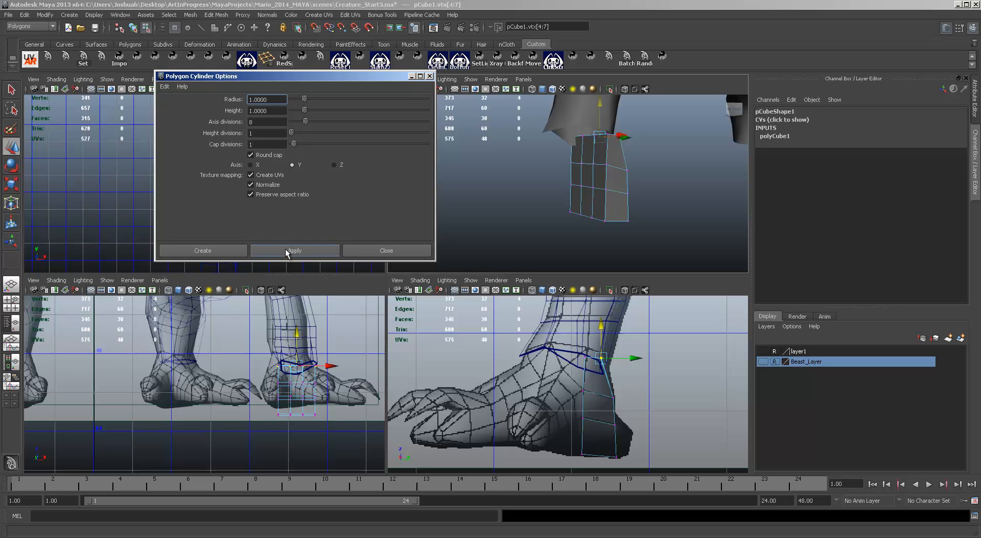
{"action": "left_click", "coordinate": [217, 250]}
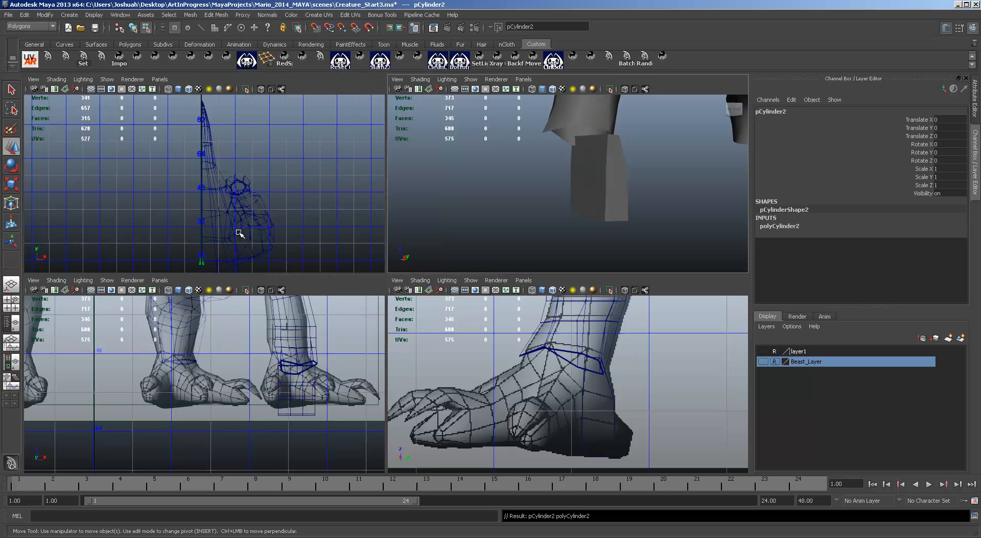
Move the cylinder down to the front foot's toes, at about X 33.03, Y -33.03, Z -56.19
{"action": "scroll", "coordinate": [242, 232], "scroll_direction": "down", "scroll_amount": 8}
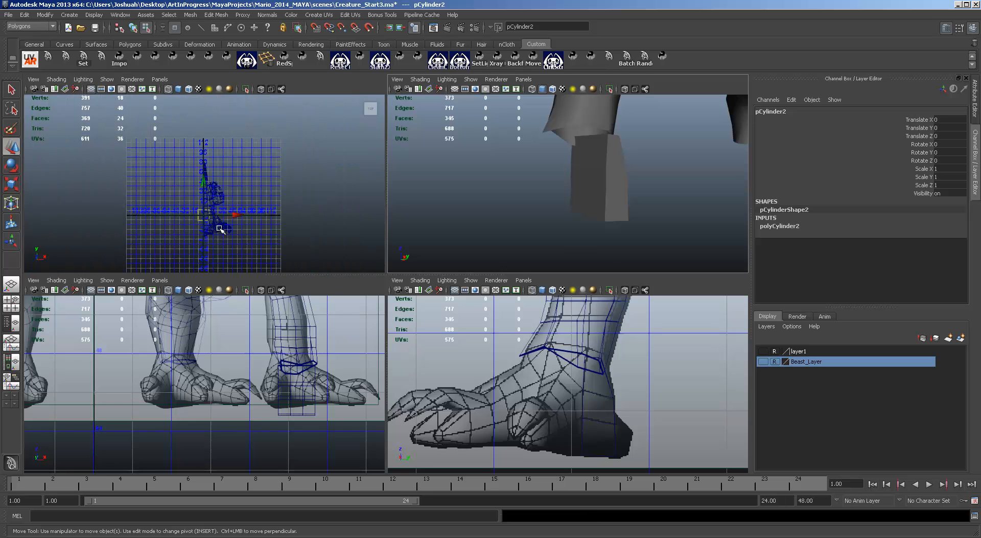
{"action": "left_click_drag", "start_coordinate": [207, 218], "coordinate": [223, 235]}
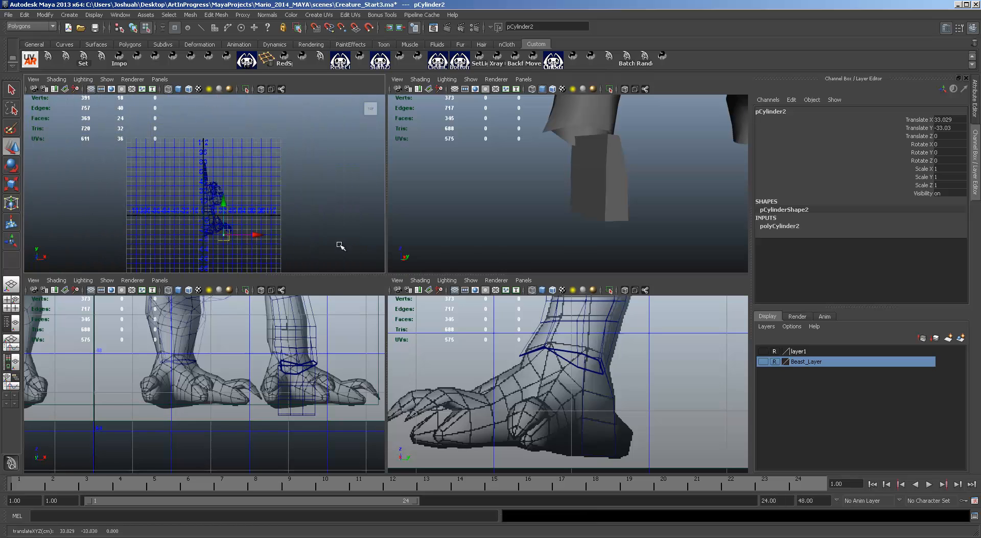
{"action": "scroll", "coordinate": [262, 409], "scroll_direction": "down", "scroll_amount": 6}
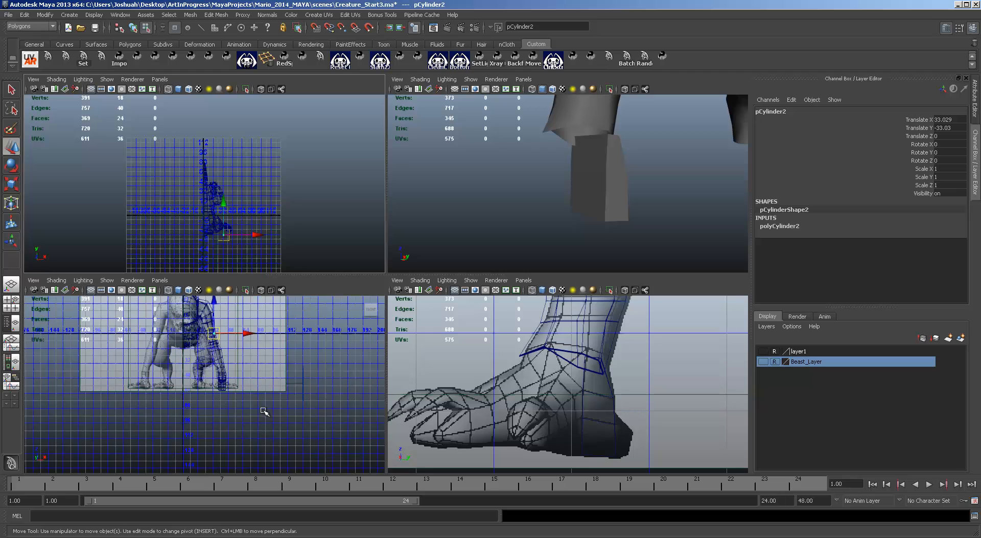
{"action": "left_click_drag", "start_coordinate": [215, 298], "coordinate": [215, 353]}
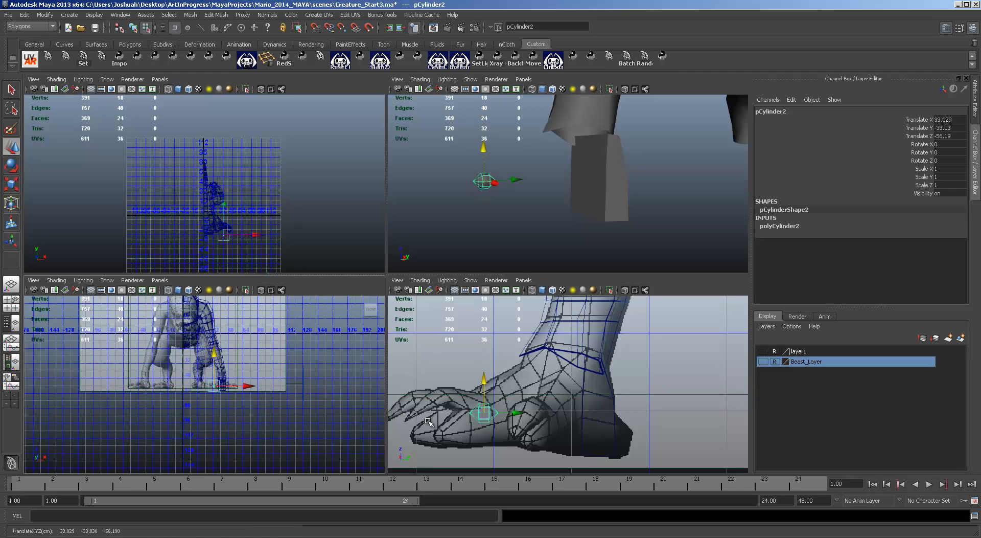
Delete the rounded cap faces on the cylinder's heel-facing end and return the cylinder to object mode
{"action": "scroll", "coordinate": [520, 198], "scroll_direction": "up", "scroll_amount": 3}
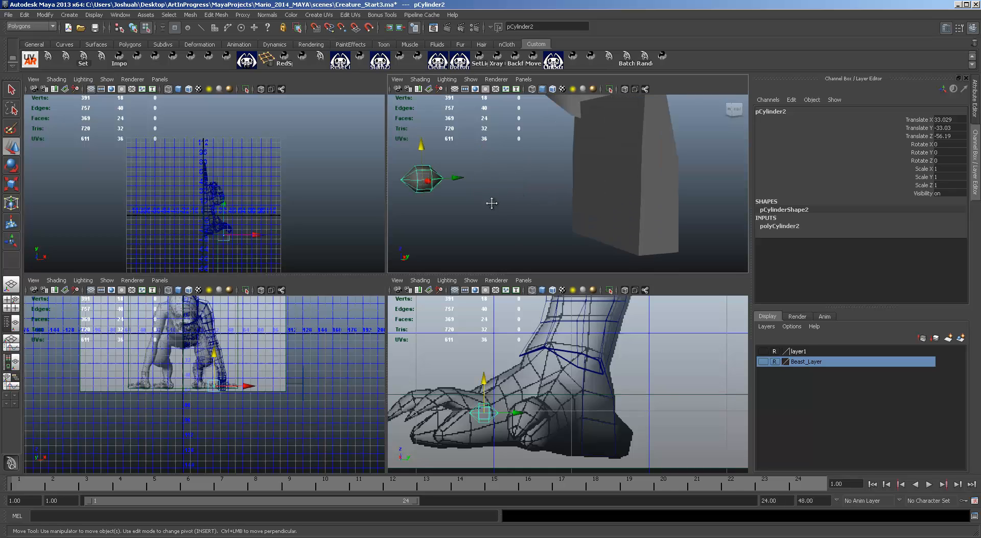
{"action": "left_click_drag", "start_coordinate": [491, 202], "coordinate": [562, 239], "text": "alt"}
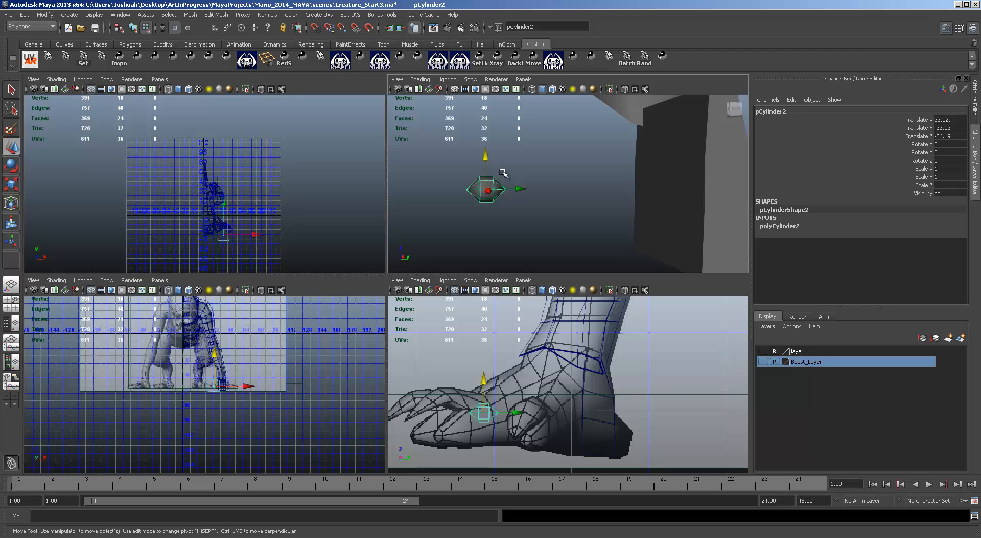
{"action": "right_click", "coordinate": [480, 180]}
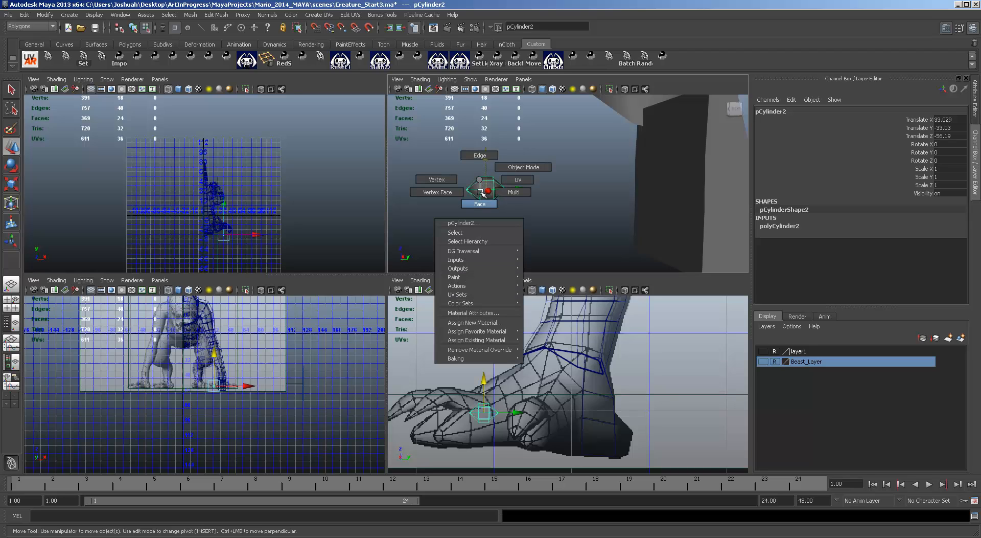
{"action": "right_click_drag", "start_coordinate": [482, 193], "coordinate": [482, 199]}
{"action": "left_click_drag", "start_coordinate": [513, 206], "coordinate": [480, 202]}
{"action": "key", "text": "Delete"}
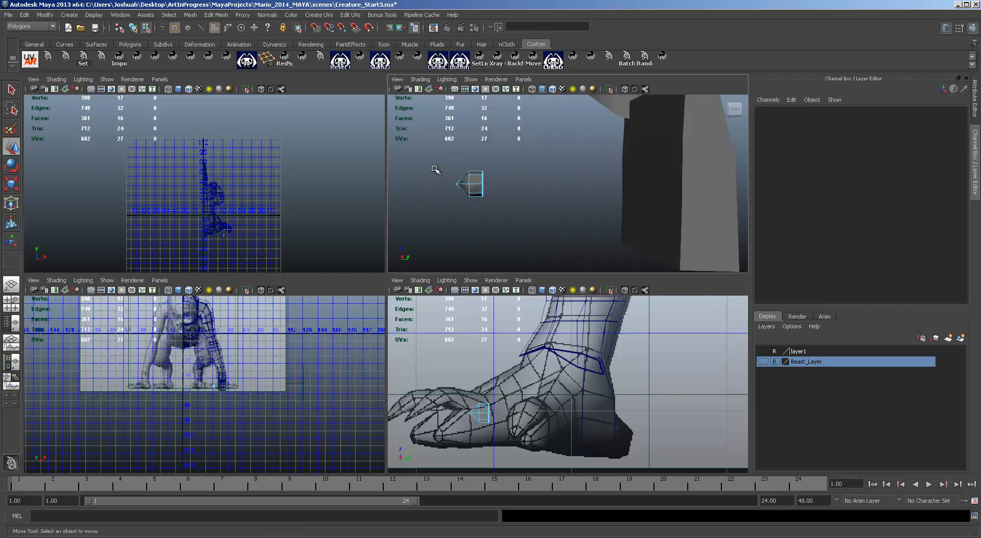
{"action": "left_click_drag", "start_coordinate": [438, 157], "coordinate": [498, 212]}
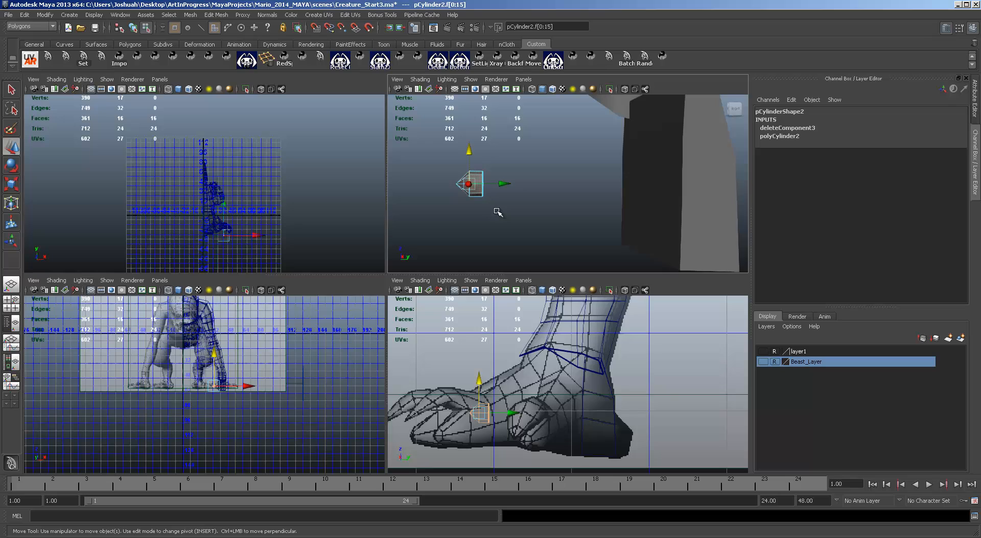
{"action": "key", "text": "F8"}
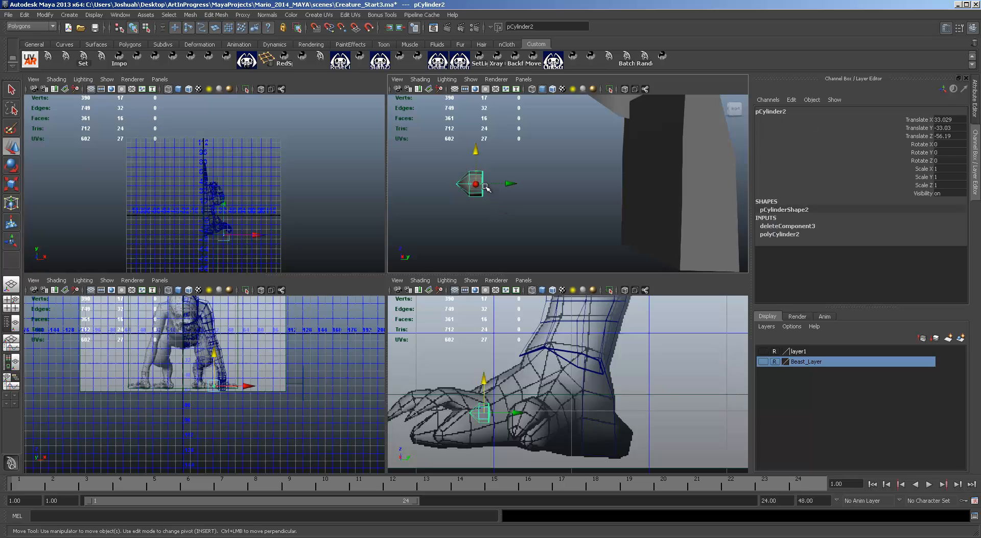
Scale the cylinder uniformly to about 2.1 and move it onto the lower toe, at about Y -35.08, Z -58.56
{"action": "key", "text": "r"}
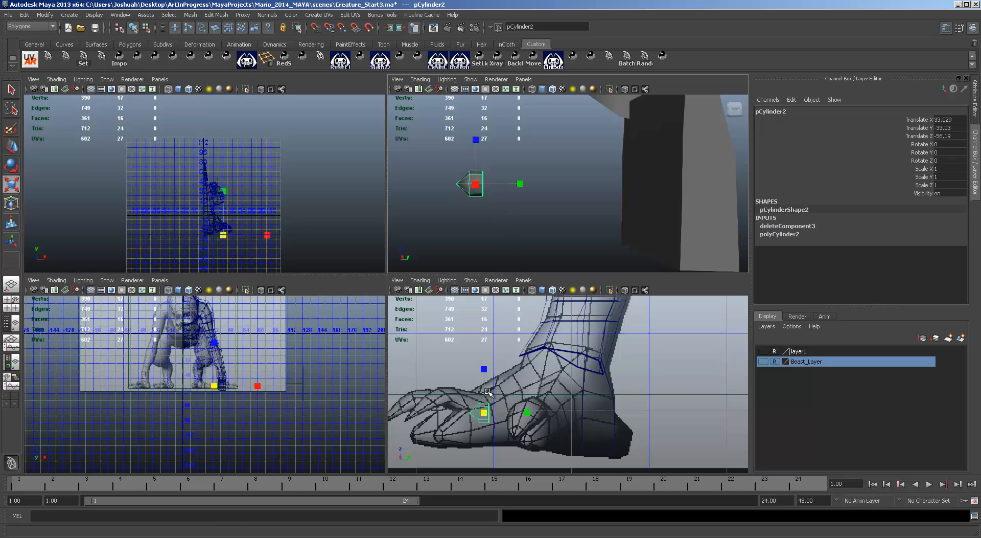
{"action": "mouse_move", "coordinate": [482, 412]}
{"action": "left_mouse_down"}
{"action": "mouse_move", "coordinate": [503, 414]}
{"action": "mouse_move", "coordinate": [499, 405]}
{"action": "left_mouse_up"}
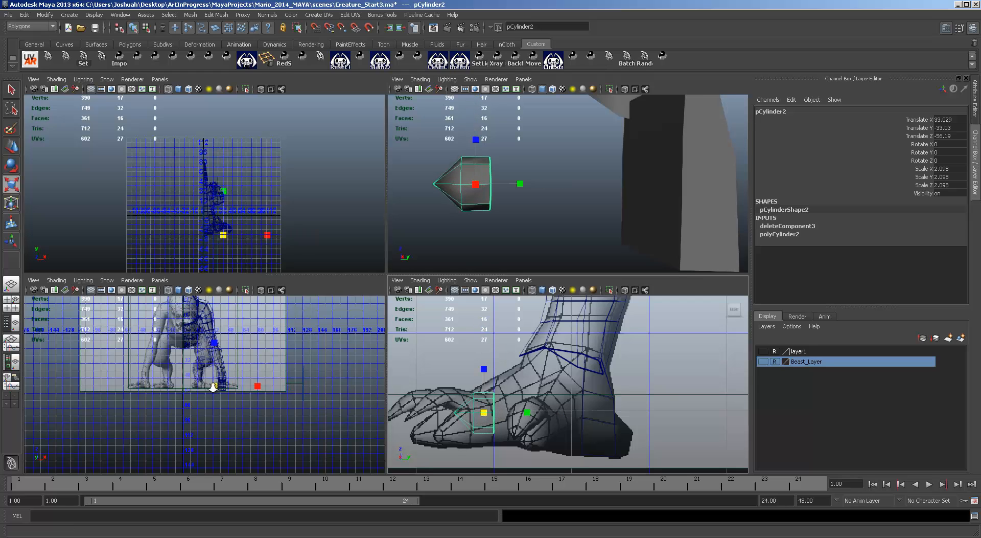
{"action": "scroll", "coordinate": [214, 392], "scroll_direction": "up", "scroll_amount": 5}
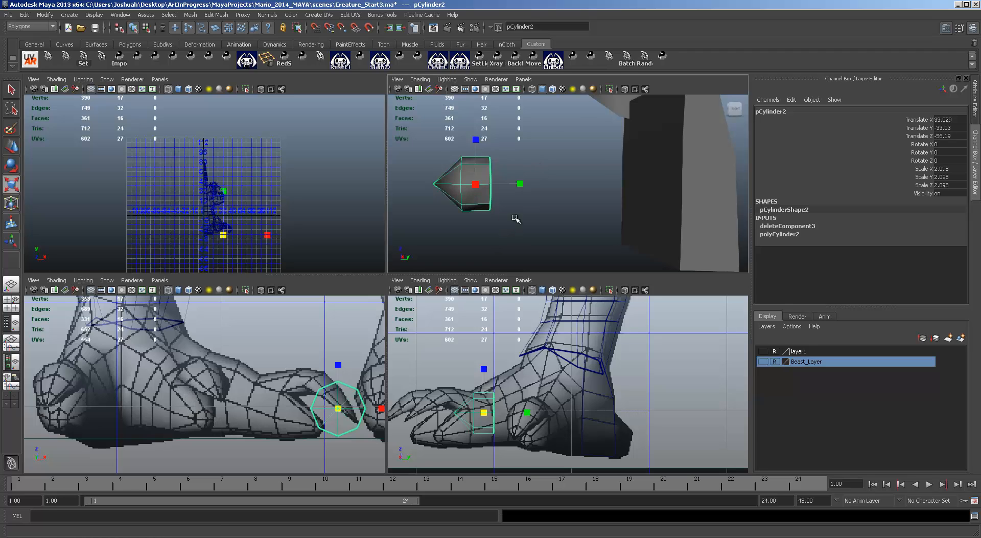
{"action": "left_click_drag", "start_coordinate": [516, 217], "coordinate": [559, 162], "text": "alt"}
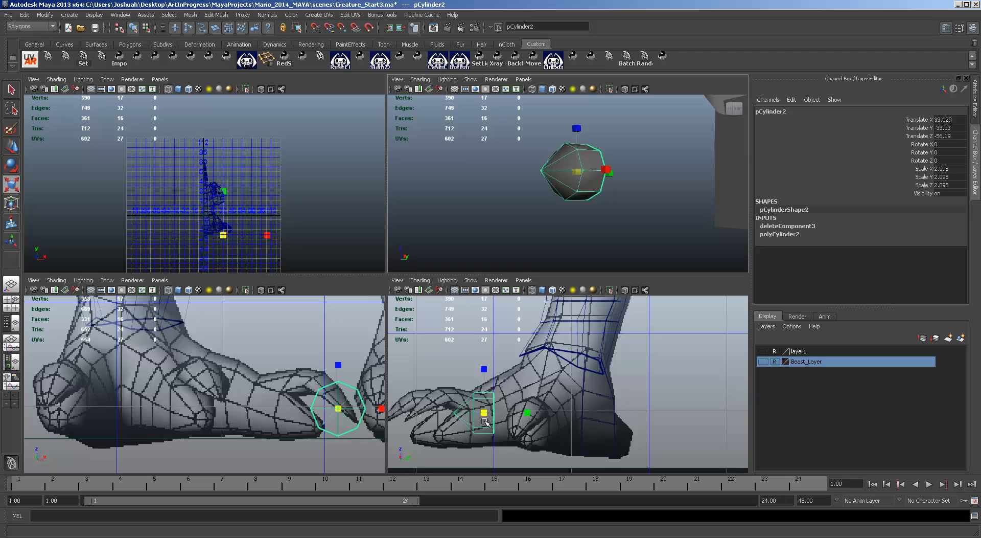
{"action": "left_click_drag", "start_coordinate": [487, 414], "coordinate": [465, 434]}
Move the vertex ring nearest the cylinder's pointed tip forward along the toe and scale it down to taper the shape
{"action": "scroll", "coordinate": [508, 402], "scroll_direction": "up", "scroll_amount": 2}
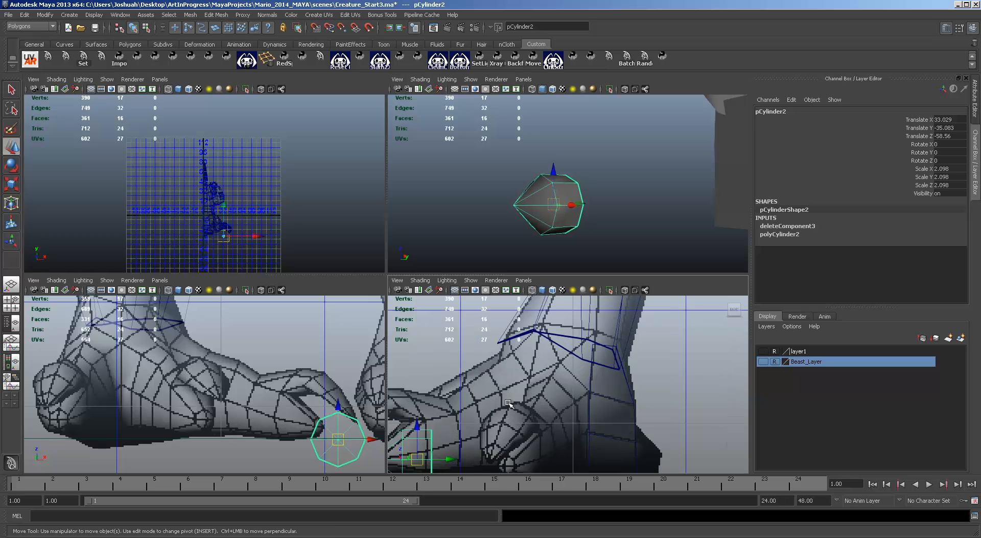
{"action": "key", "text": "space"}
{"action": "scroll", "coordinate": [427, 361], "scroll_direction": "down", "scroll_amount": 4}
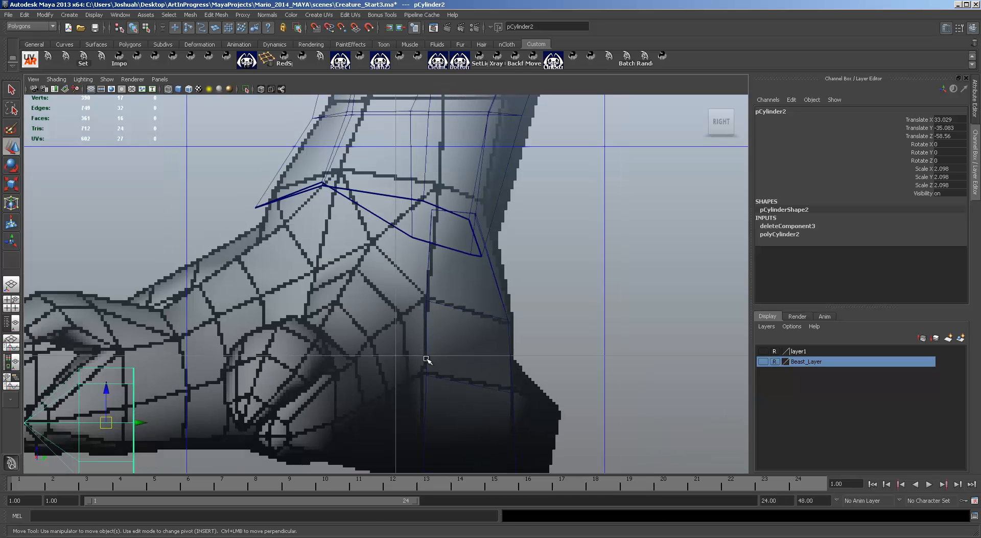
{"action": "middle_click_drag", "start_coordinate": [429, 362], "coordinate": [558, 343], "text": "alt"}
{"action": "scroll", "coordinate": [559, 343], "scroll_direction": "up", "scroll_amount": 3}
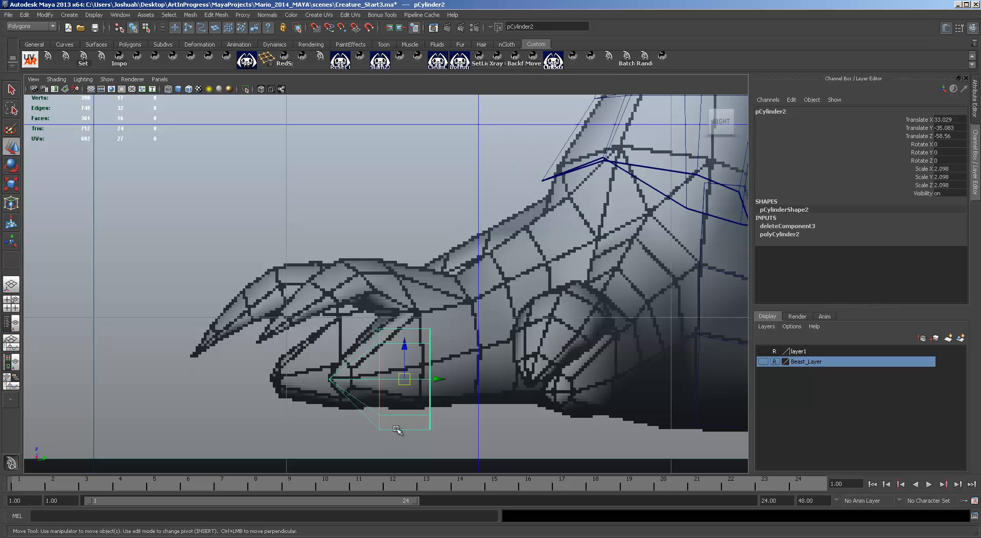
{"action": "key", "text": "F9"}
{"action": "left_click_drag", "start_coordinate": [403, 443], "coordinate": [357, 291]}
{"action": "left_click_drag", "start_coordinate": [379, 378], "coordinate": [347, 377]}
{"action": "key", "text": "r"}
{"action": "key", "text": "w"}
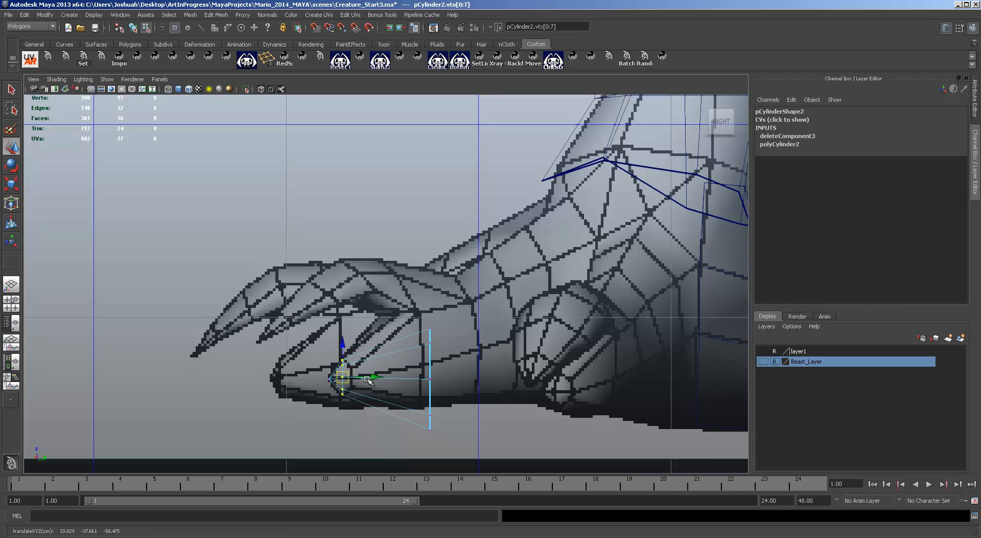
Move the vertex ring at the cylinder's open end onto the lower toe's reference edge loop, at about Y -34.35, Z -57.65
{"action": "left_click_drag", "start_coordinate": [450, 432], "coordinate": [386, 310]}
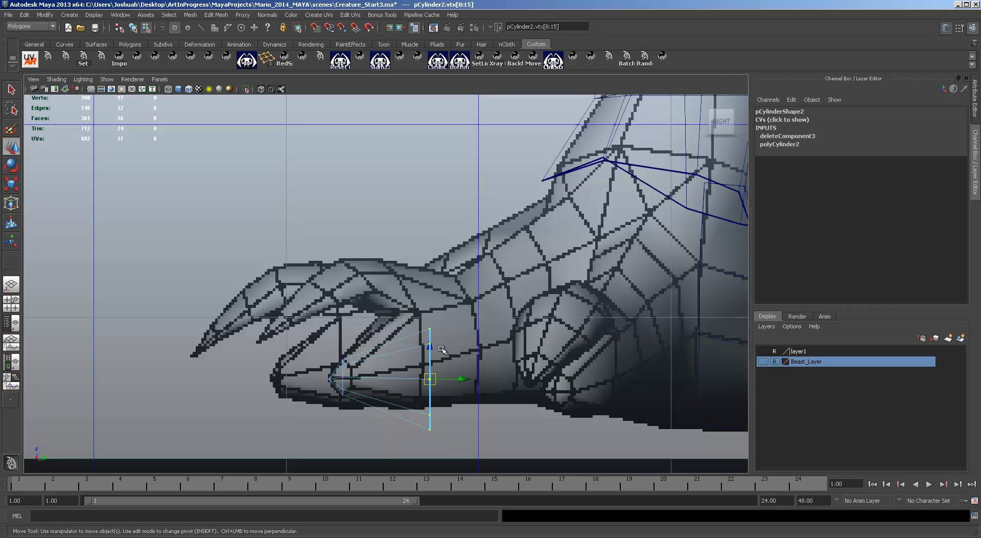
{"action": "left_click_drag", "start_coordinate": [433, 379], "coordinate": [426, 357]}
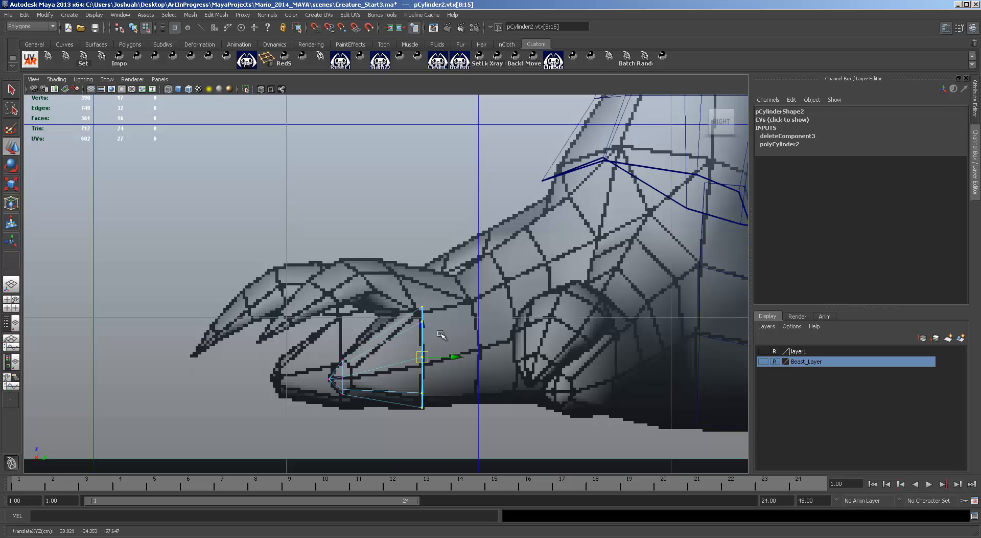
{"action": "key", "text": "space"}
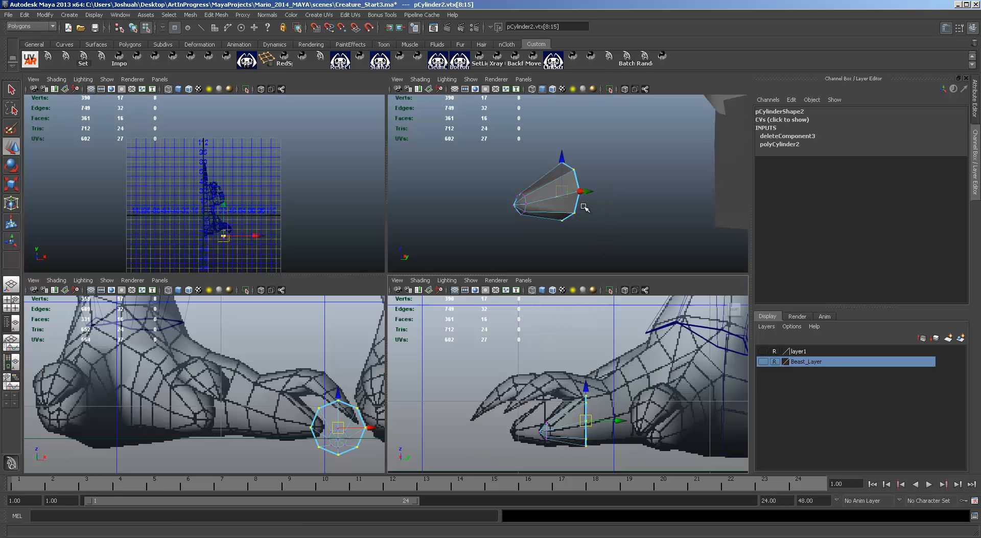
{"action": "left_click_drag", "start_coordinate": [592, 209], "coordinate": [635, 213], "text": "alt"}
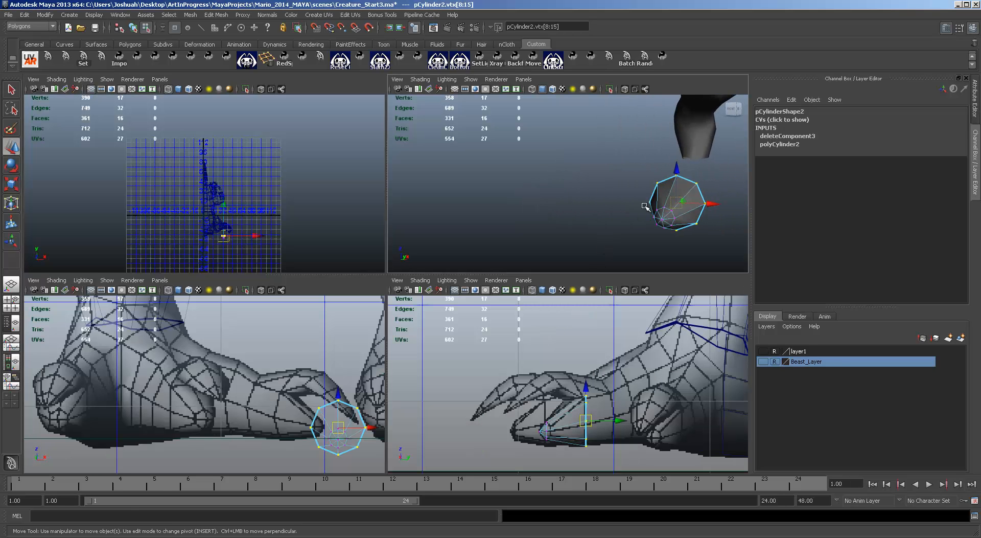
{"action": "left_click_drag", "start_coordinate": [546, 212], "coordinate": [579, 218], "text": "alt"}
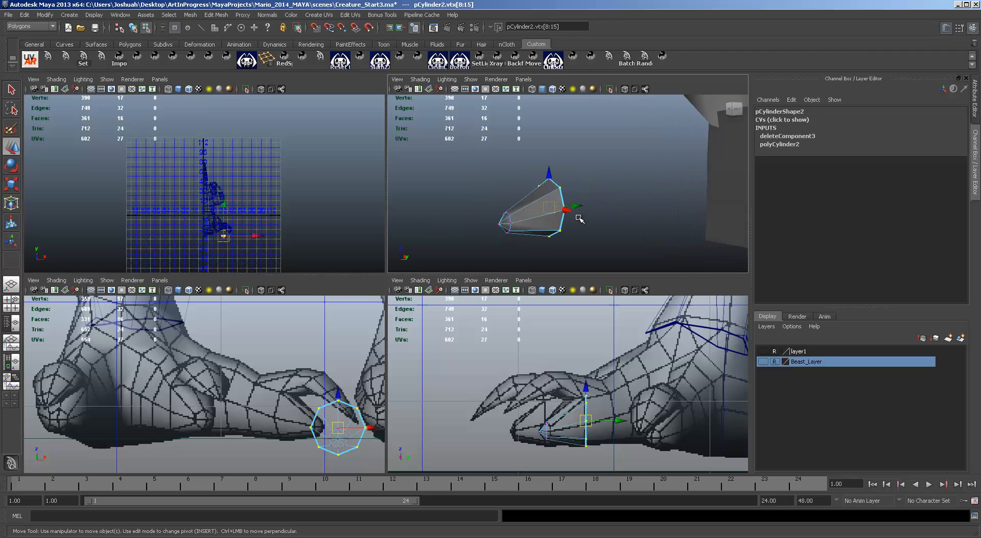
Extrude the cylinder's open border edge loop toward the heel and scale the new ring up to the foot's thickness
{"action": "key", "text": "F10"}
{"action": "double_click", "coordinate": [560, 196]}
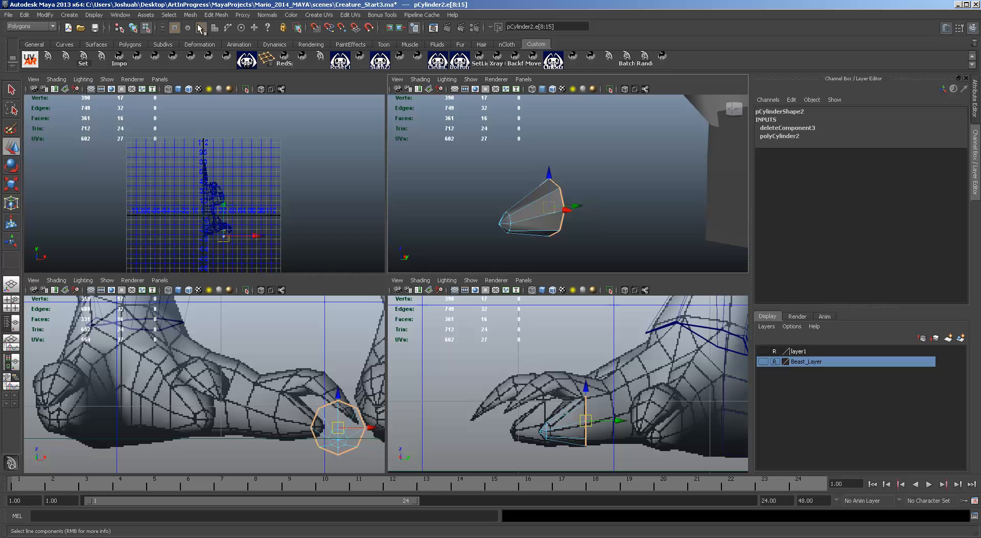
{"action": "left_click", "coordinate": [207, 15]}
{"action": "left_click", "coordinate": [232, 40]}
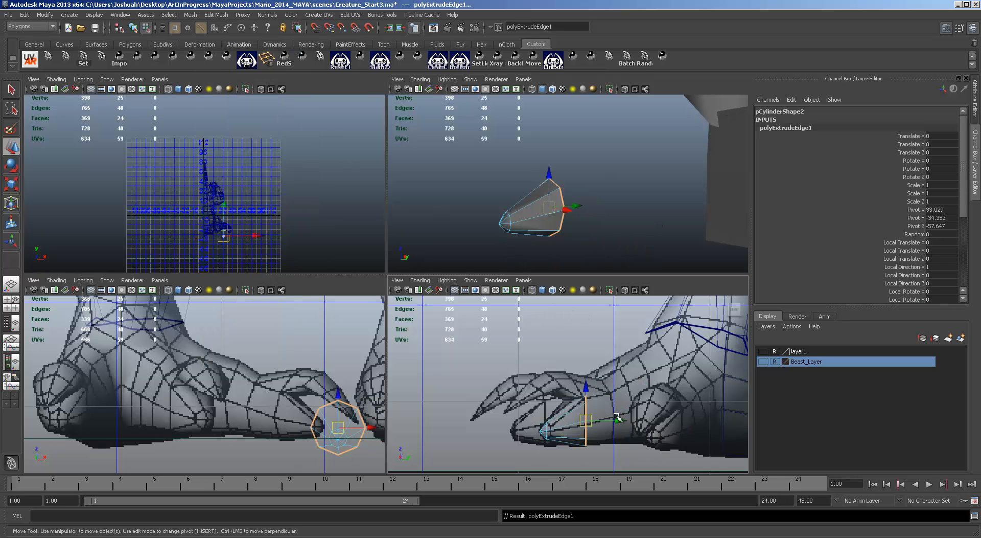
{"action": "mouse_move", "coordinate": [616, 417]}
{"action": "left_mouse_down"}
{"action": "mouse_move", "coordinate": [632, 398]}
{"action": "mouse_move", "coordinate": [612, 380]}
{"action": "mouse_move", "coordinate": [624, 418]}
{"action": "left_mouse_up"}
{"action": "key", "text": "r"}
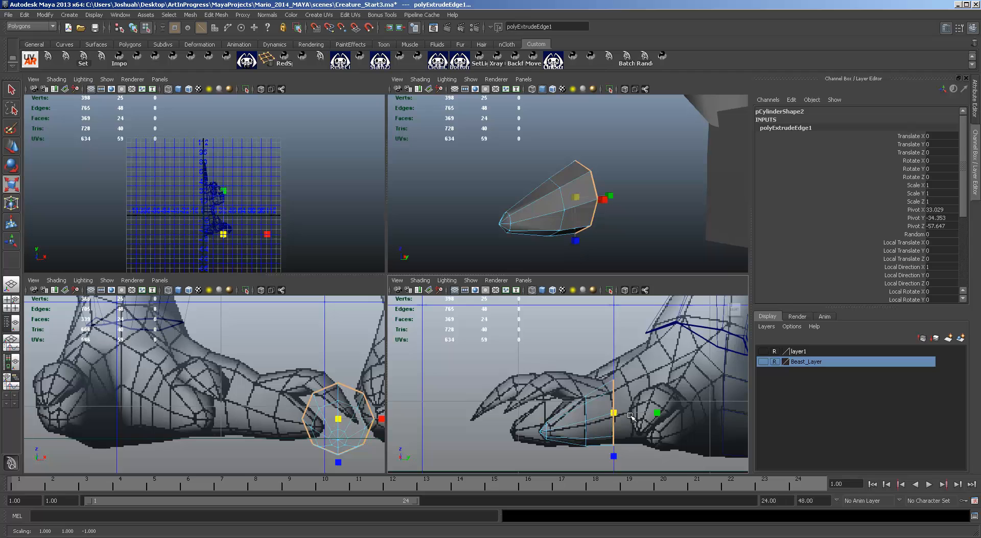
{"action": "key", "text": "space"}
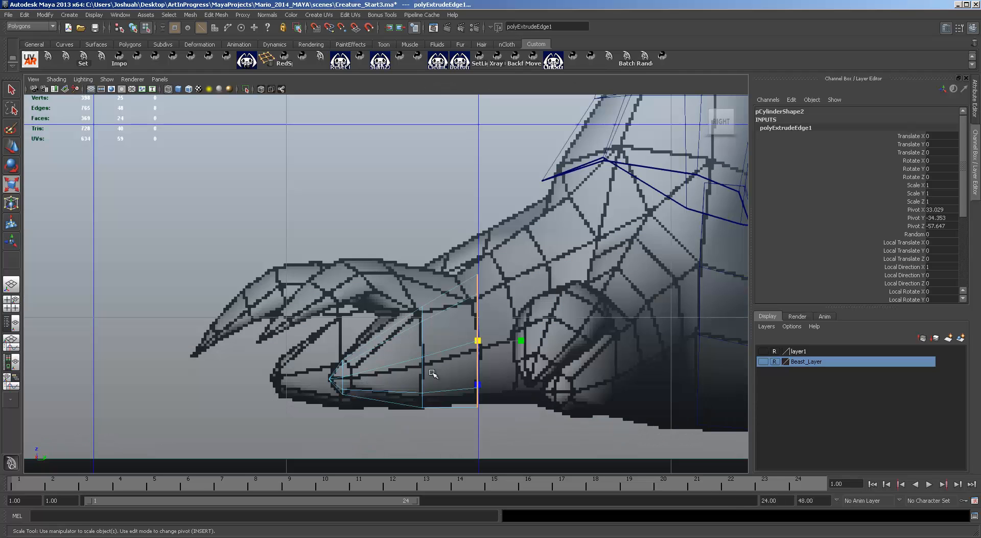
Move the upper and middle vertices of the last two rings onto the reference mesh's edge intersections in the side view
{"action": "key", "text": "e"}
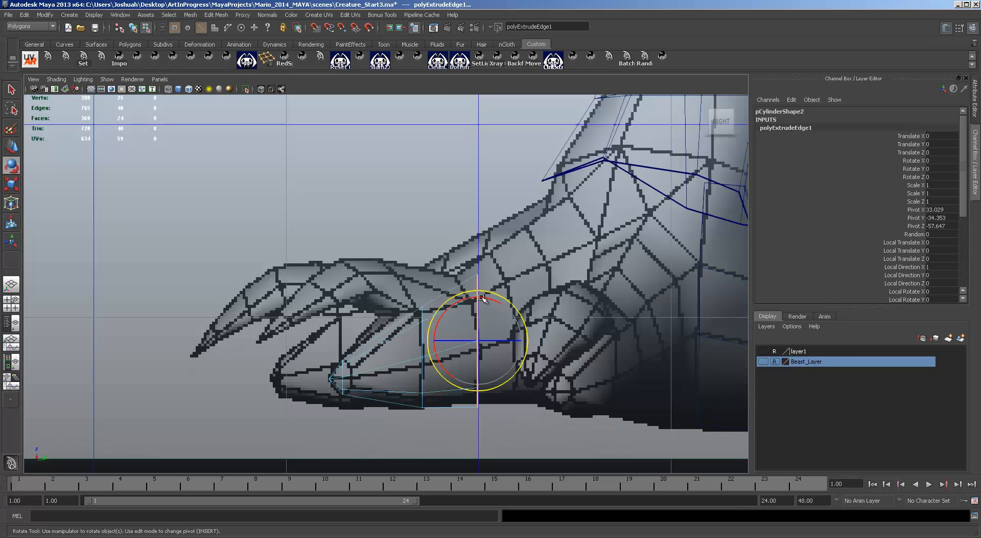
{"action": "left_click", "coordinate": [491, 266]}
{"action": "mouse_move", "coordinate": [454, 263]}
{"action": "left_mouse_down"}
{"action": "mouse_move", "coordinate": [484, 284]}
{"action": "mouse_move", "coordinate": [455, 275]}
{"action": "left_mouse_up"}
{"action": "key", "text": "w"}
{"action": "mouse_move", "coordinate": [488, 306]}
{"action": "left_mouse_down"}
{"action": "mouse_move", "coordinate": [472, 289]}
{"action": "mouse_move", "coordinate": [471, 298]}
{"action": "left_mouse_up"}
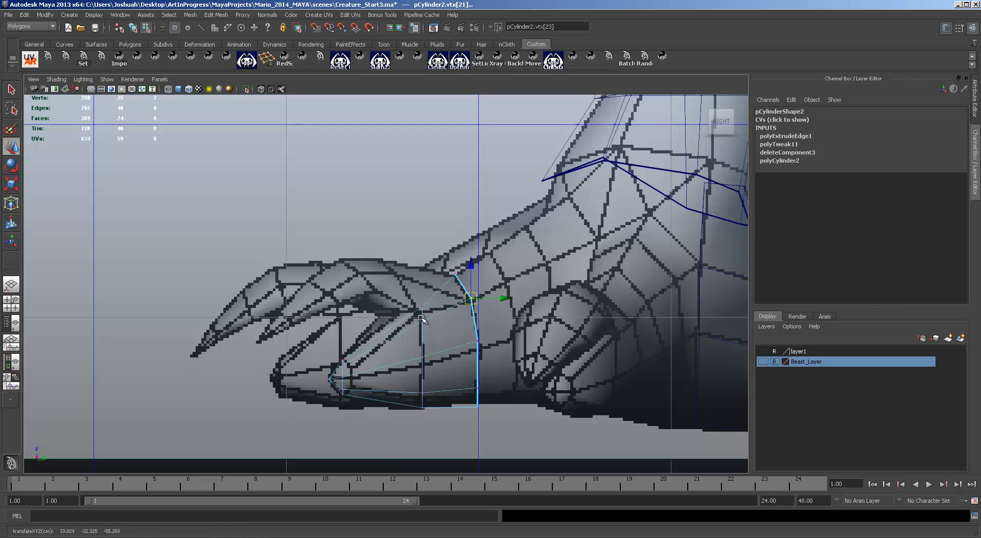
{"action": "left_click_drag", "start_coordinate": [407, 297], "coordinate": [417, 314]}
{"action": "left_click_drag", "start_coordinate": [414, 351], "coordinate": [424, 367]}
{"action": "left_click_drag", "start_coordinate": [469, 333], "coordinate": [482, 349]}
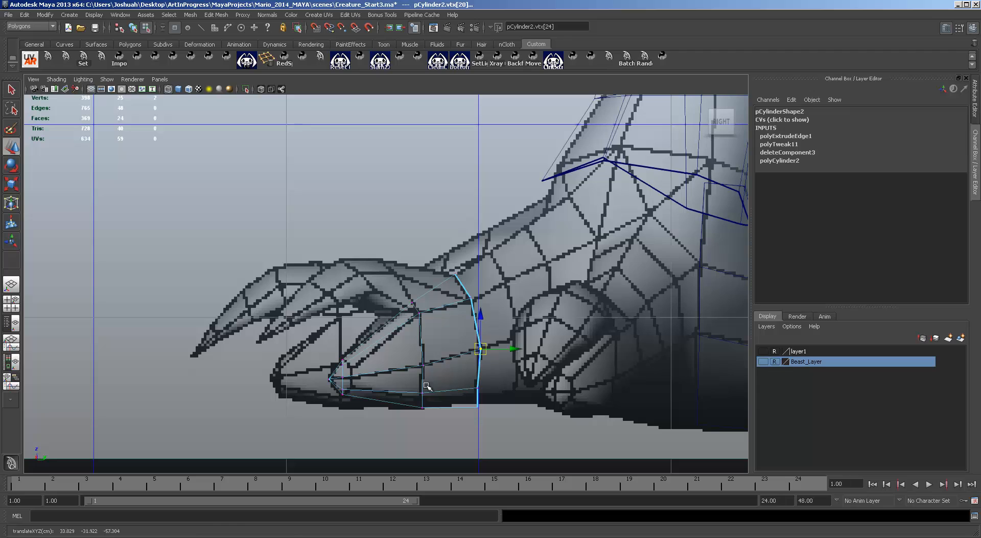
Lower the second-lowest vertices of the last two rings to follow the underside of the reference foot
{"action": "left_click_drag", "start_coordinate": [417, 387], "coordinate": [429, 398]}
{"action": "left_click_drag", "start_coordinate": [424, 393], "coordinate": [423, 398]}
{"action": "left_click_drag", "start_coordinate": [468, 382], "coordinate": [485, 396]}
{"action": "mouse_move", "coordinate": [476, 391]}
{"action": "left_mouse_down"}
{"action": "mouse_move", "coordinate": [461, 398]}
{"action": "mouse_move", "coordinate": [473, 405]}
{"action": "left_mouse_up"}
{"action": "key", "text": "space"}
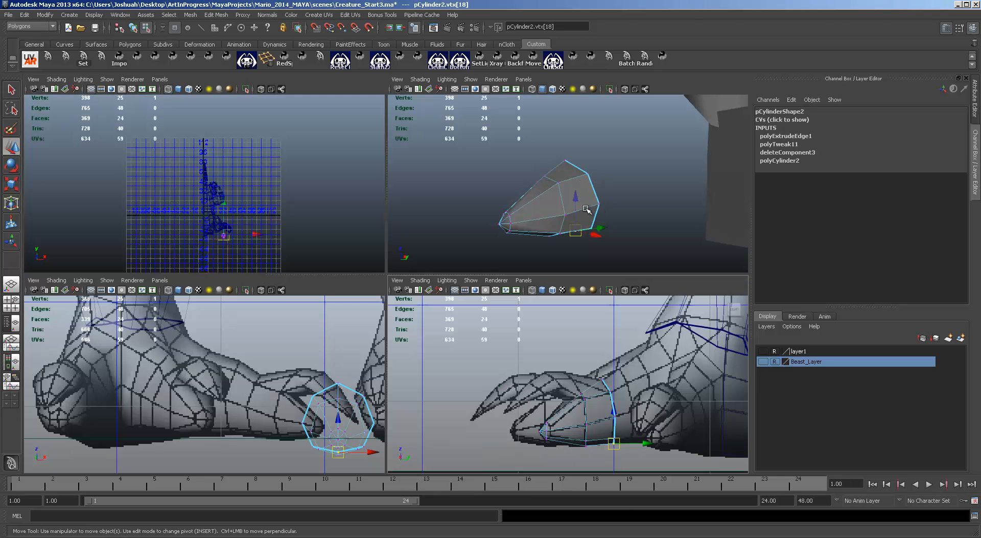
Extrude the open border edge loop again and move it heelward and up to about Y -30.80, Z -56.32
{"action": "left_click_drag", "start_coordinate": [587, 196], "coordinate": [601, 177], "text": "alt"}
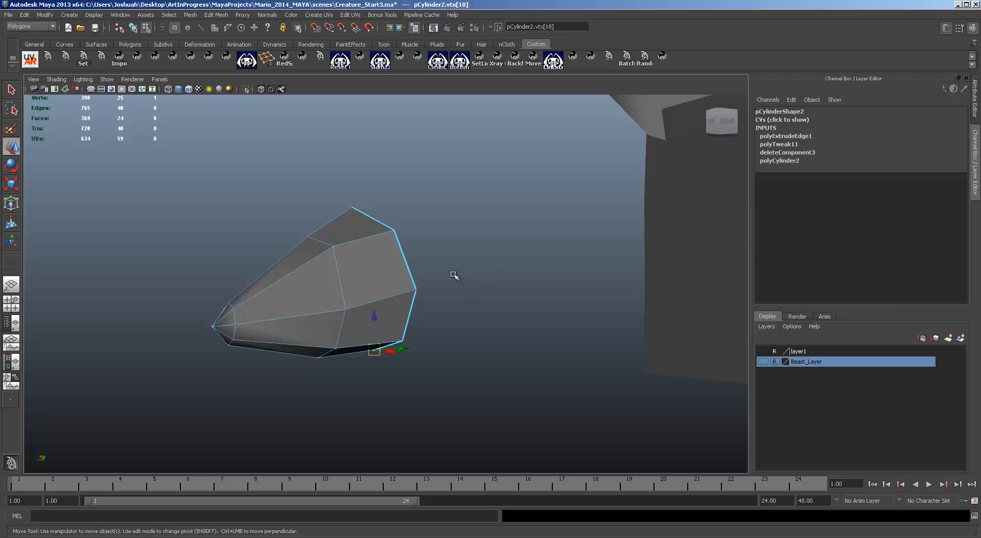
{"action": "key", "text": "f"}
{"action": "scroll", "coordinate": [453, 278], "scroll_direction": "down", "scroll_amount": 8}
{"action": "left_click_drag", "start_coordinate": [455, 247], "coordinate": [445, 266], "text": "alt"}
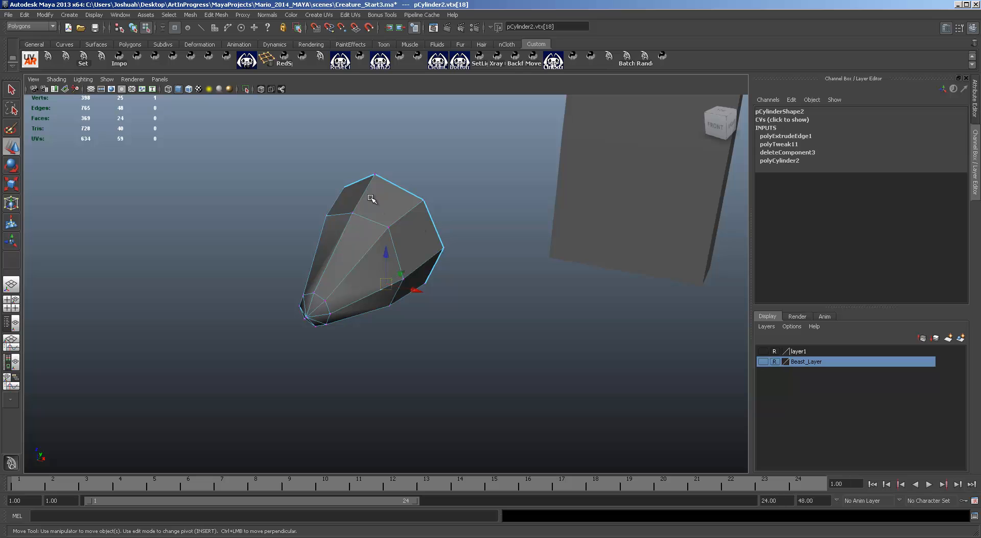
{"action": "key", "text": "F10"}
{"action": "double_click", "coordinate": [429, 221]}
{"action": "key", "text": "space"}
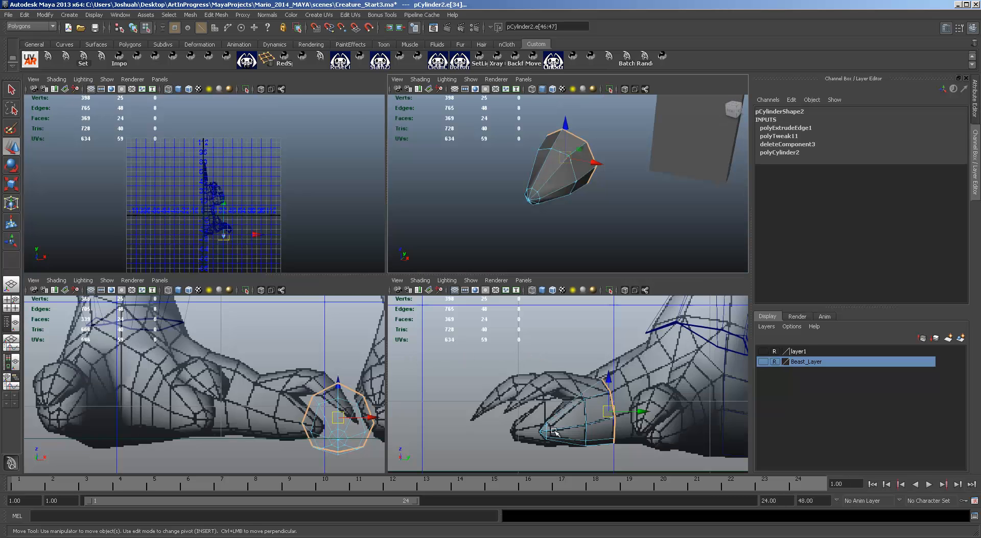
{"action": "key", "text": "space"}
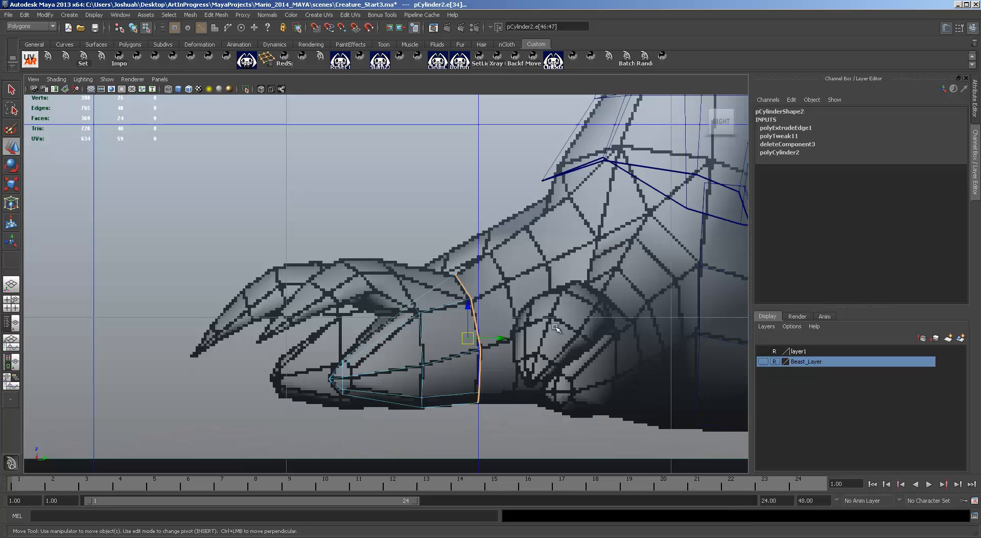
{"action": "key", "text": "ctrl+e"}
{"action": "key", "text": "w"}
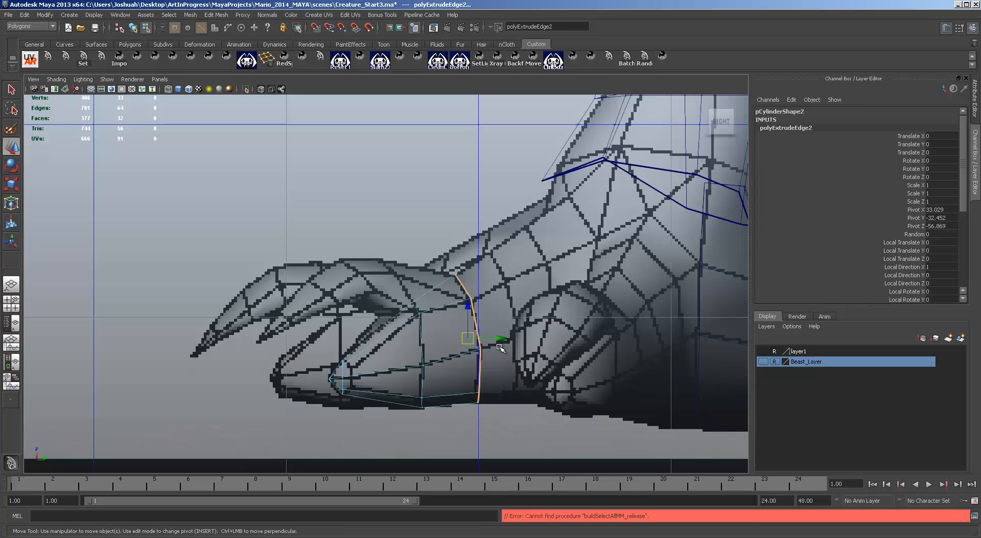
{"action": "left_click_drag", "start_coordinate": [498, 338], "coordinate": [534, 336]}
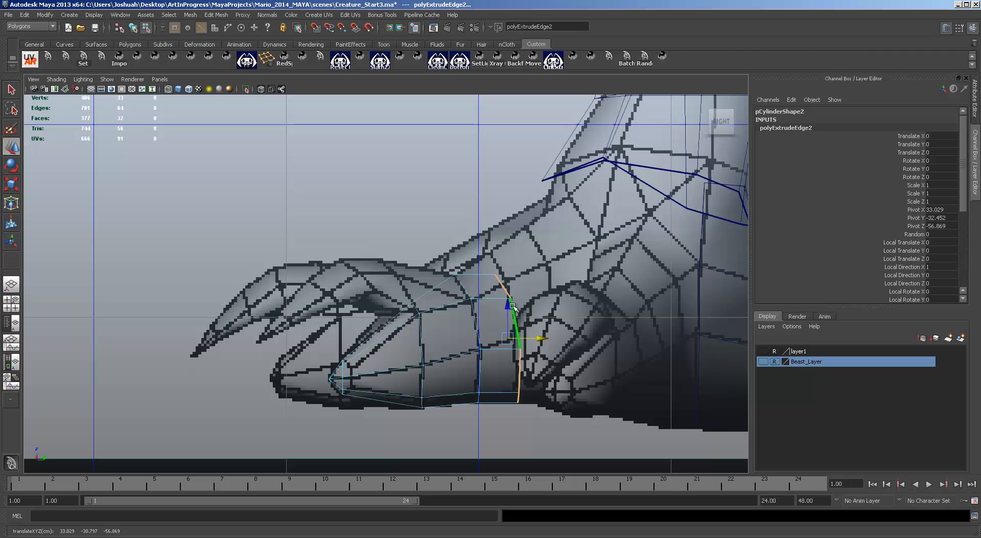
{"action": "left_click_drag", "start_coordinate": [508, 302], "coordinate": [506, 289]}
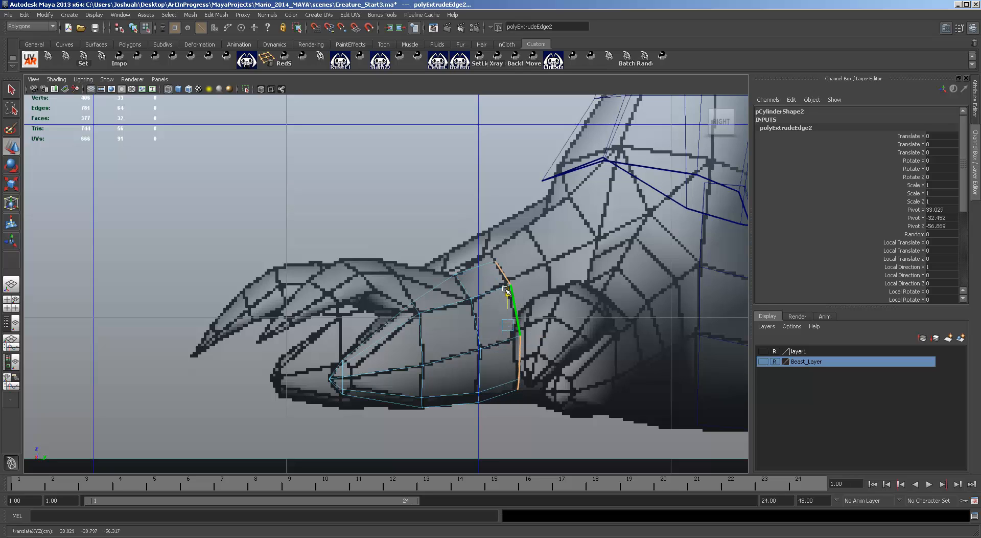
Scale up the newly extruded border ring and shift it slightly toward the toe, to about Y -31.01
{"action": "key", "text": "r"}
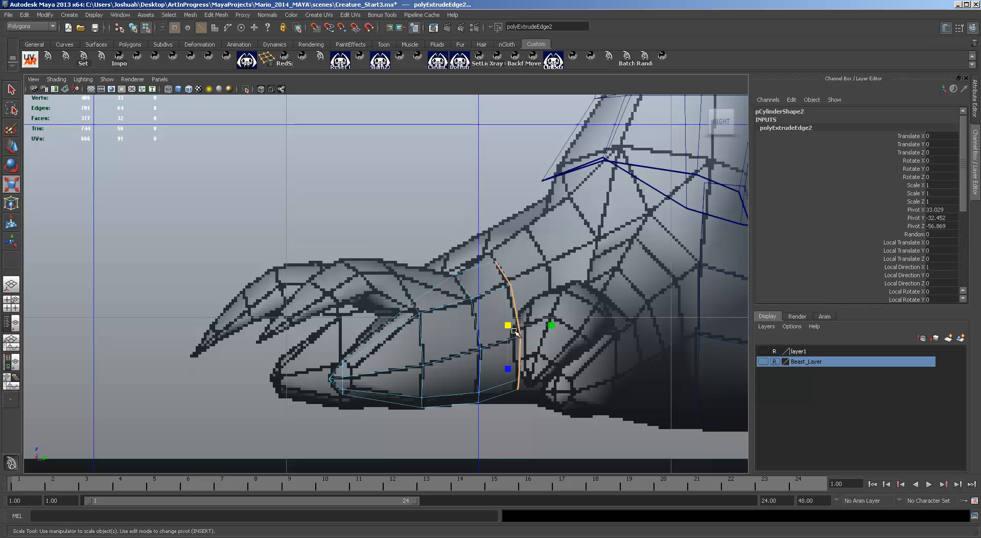
{"action": "left_click", "coordinate": [514, 332]}
{"action": "double_click", "coordinate": [515, 318]}
{"action": "left_click_drag", "start_coordinate": [508, 325], "coordinate": [534, 324]}
{"action": "key", "text": "w"}
Extrude a third border ring toward the heel, scale it vertically by about 1.2, and place it near Y -29.37, Z -55.89
{"action": "key", "text": "ctrl+e"}
{"action": "key", "text": "e"}
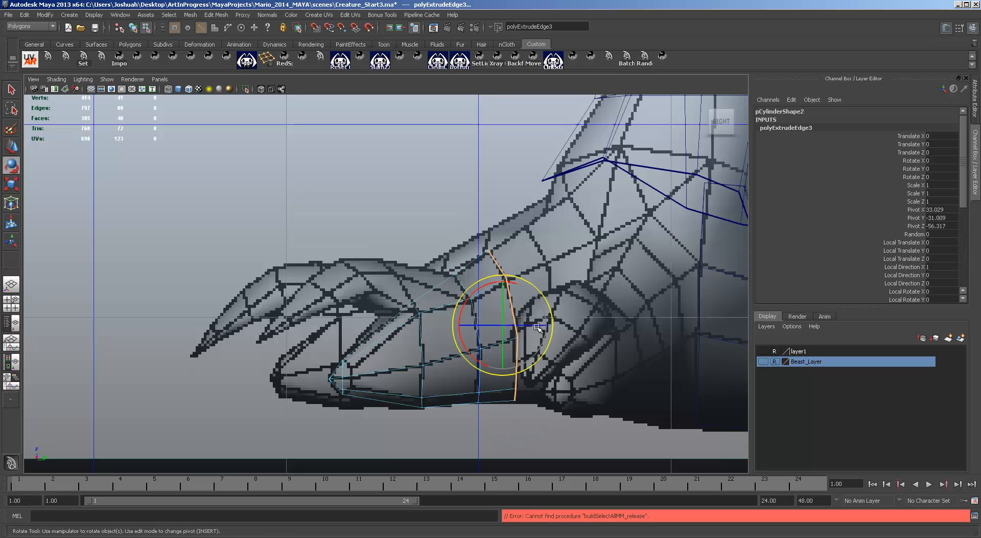
{"action": "key", "text": "w"}
{"action": "left_click_drag", "start_coordinate": [537, 326], "coordinate": [577, 325]}
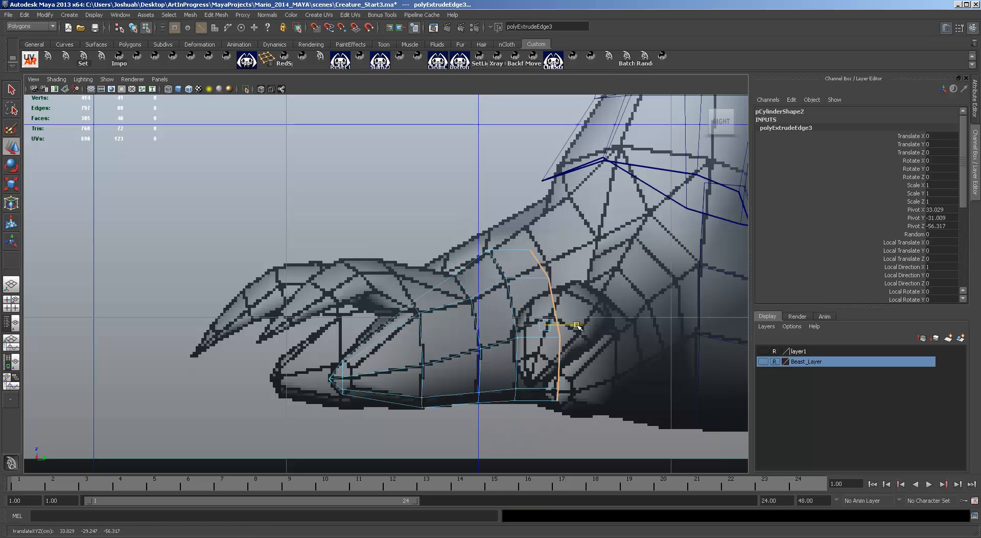
{"action": "key", "text": "r"}
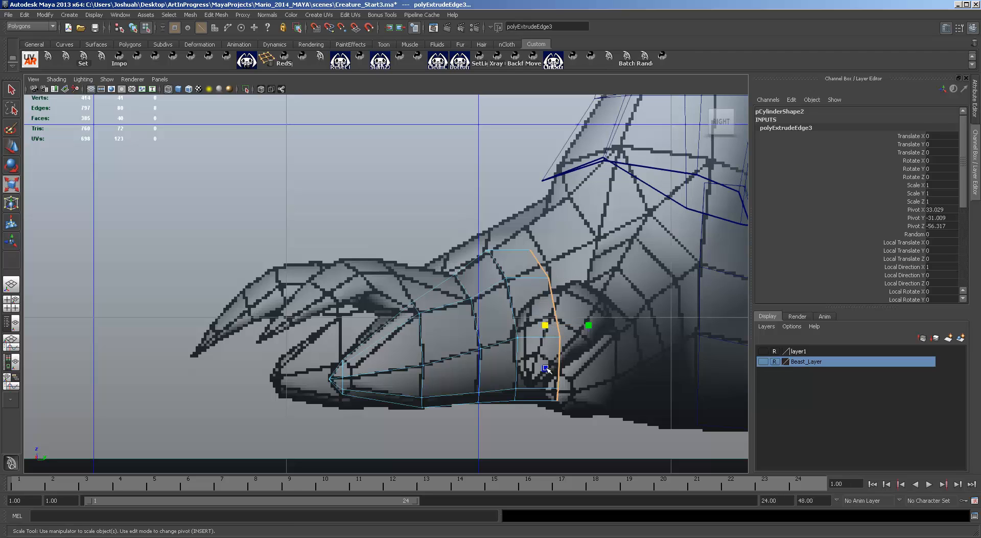
{"action": "left_click_drag", "start_coordinate": [545, 367], "coordinate": [545, 377]}
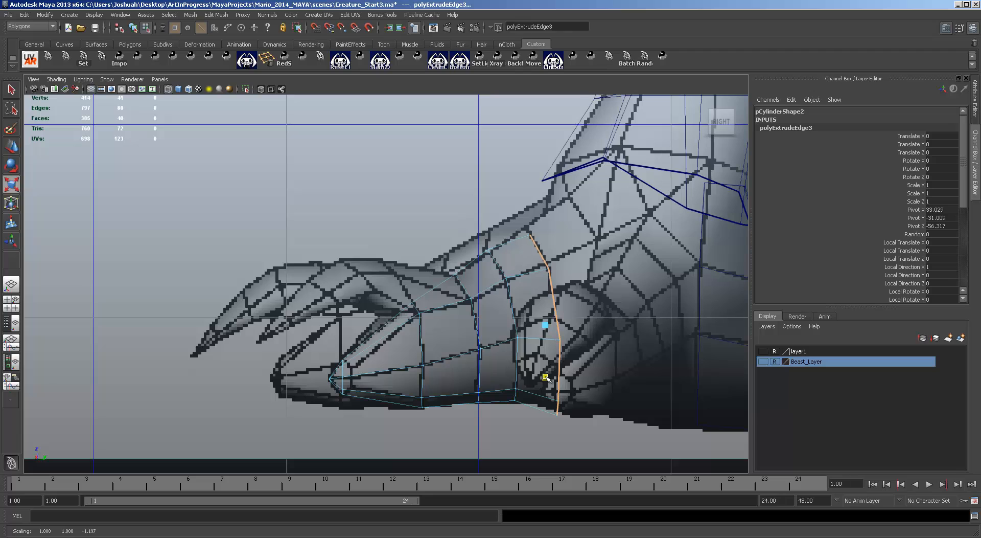
{"action": "key", "text": "w"}
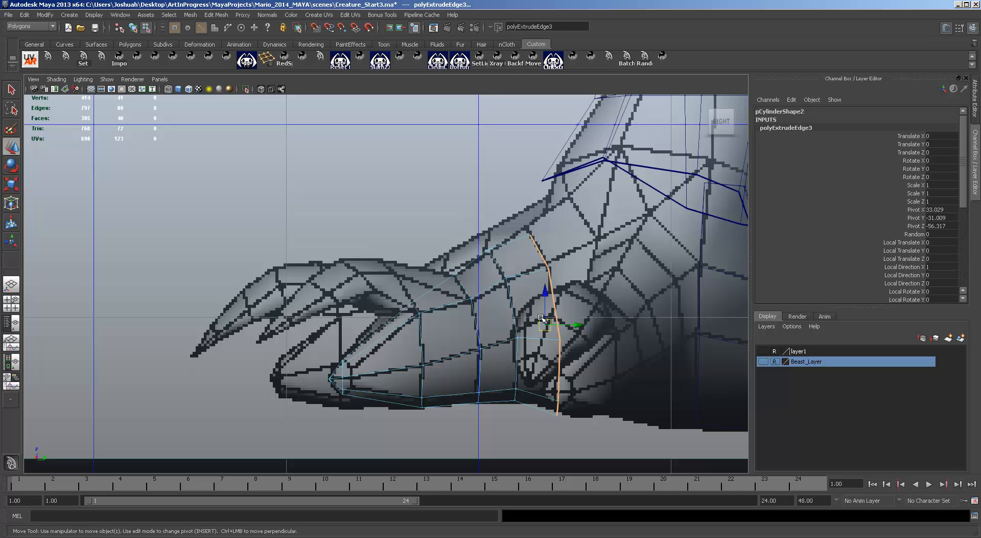
{"action": "left_click_drag", "start_coordinate": [545, 293], "coordinate": [546, 282]}
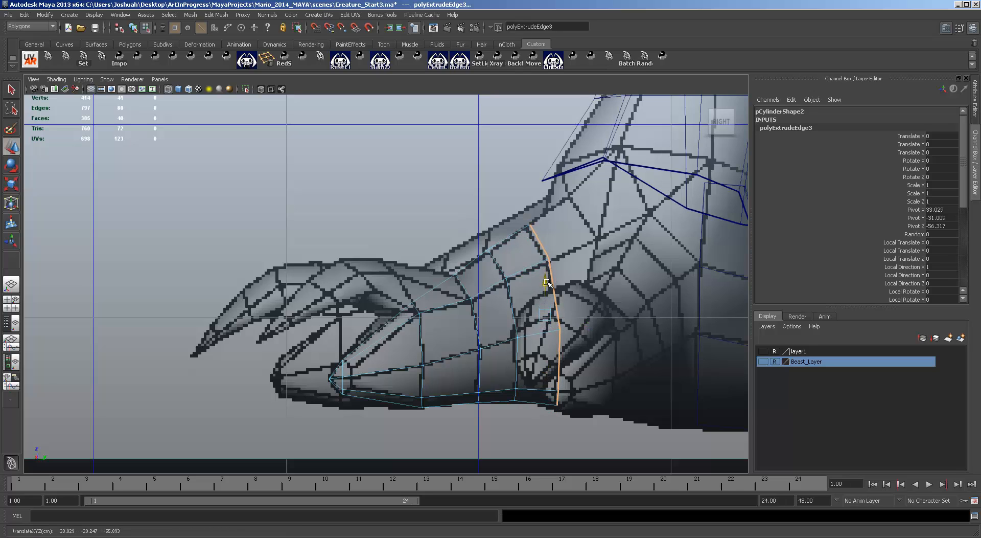
{"action": "left_click_drag", "start_coordinate": [586, 313], "coordinate": [583, 314]}
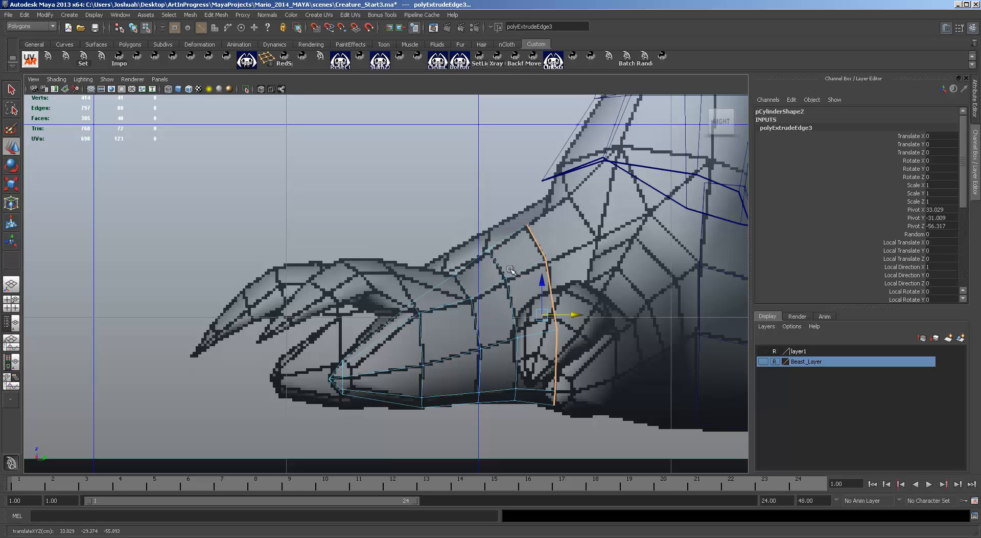
Adjust individual vertices on the last two rings from top to underside to match the reference mesh's edge flow
{"action": "key", "text": "F9"}
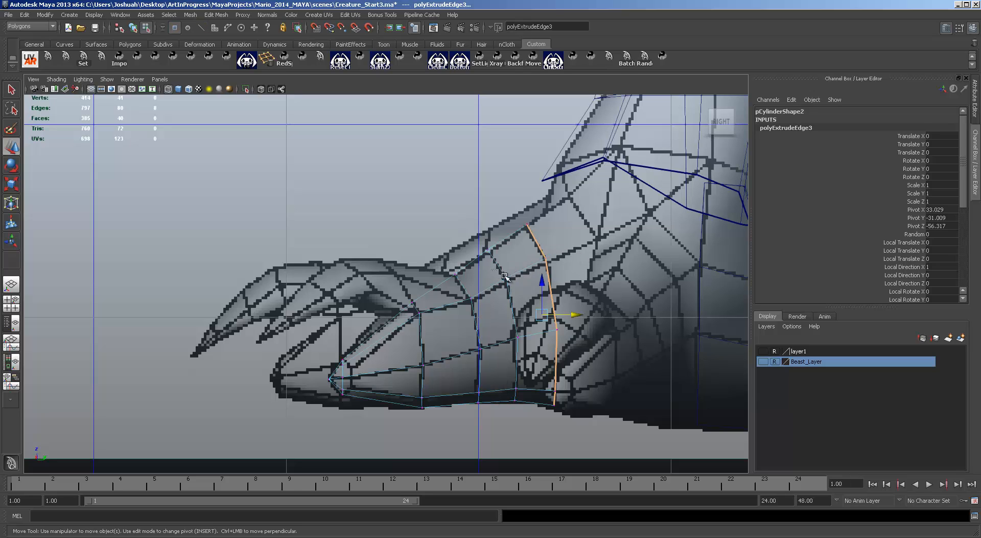
{"action": "left_click", "coordinate": [505, 284]}
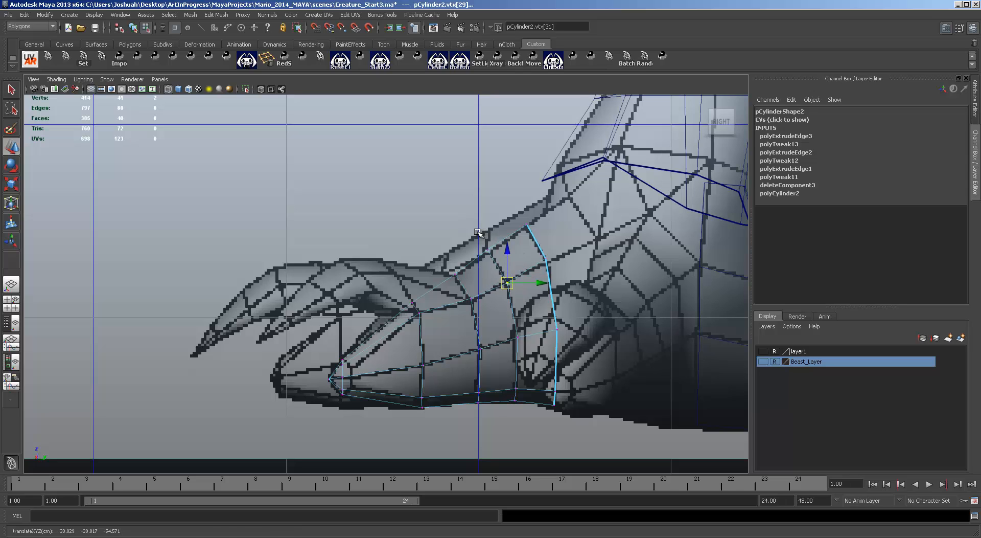
{"action": "left_click", "coordinate": [490, 250]}
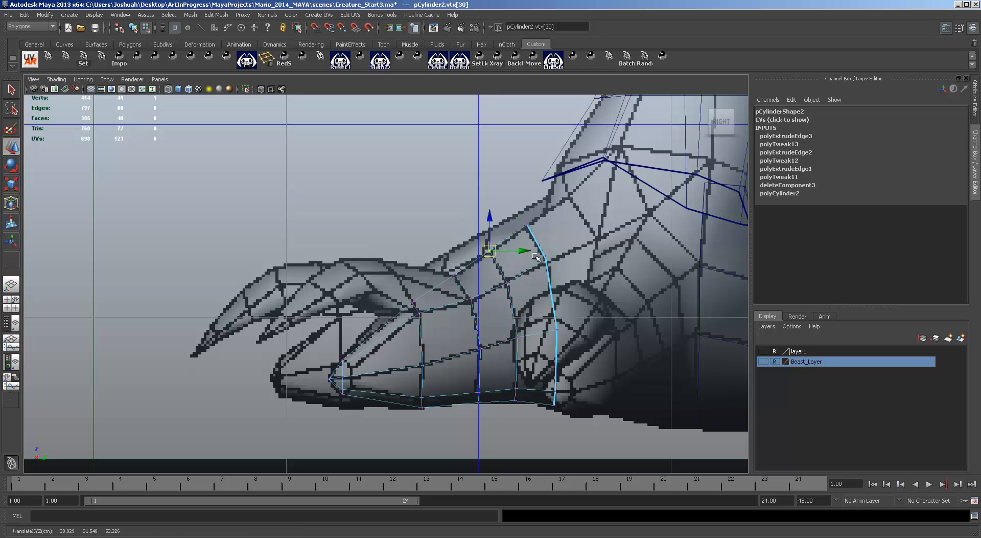
{"action": "left_click", "coordinate": [547, 264]}
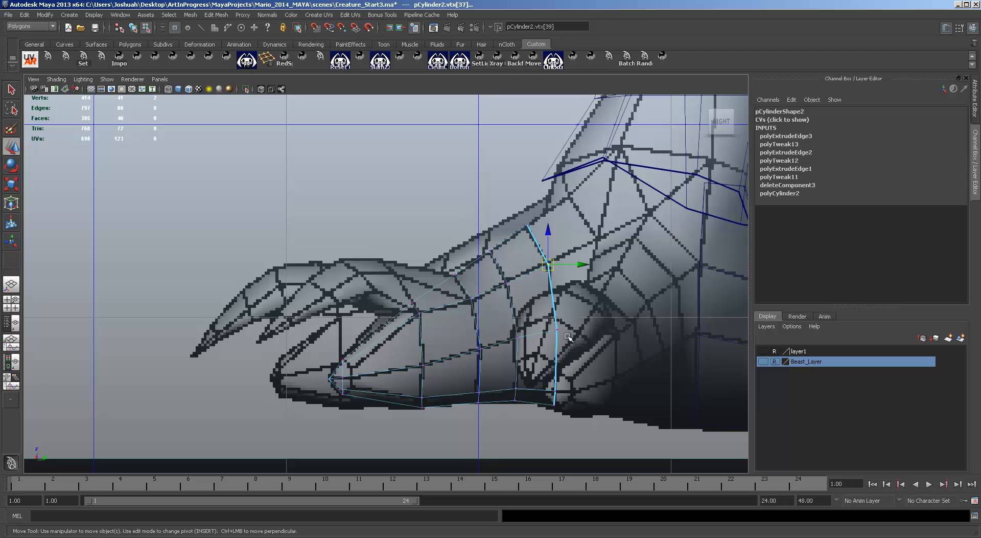
{"action": "left_click", "coordinate": [557, 328]}
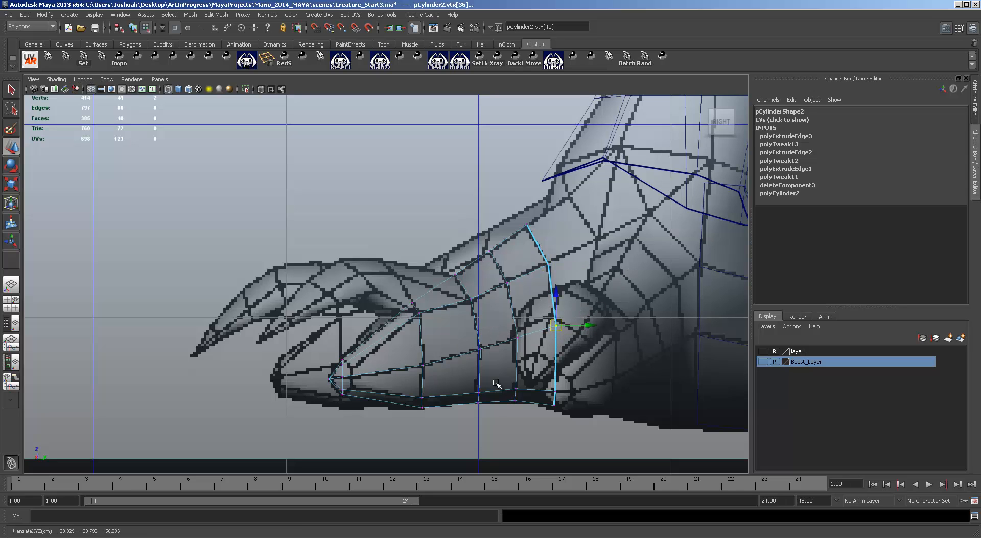
{"action": "left_click", "coordinate": [555, 381]}
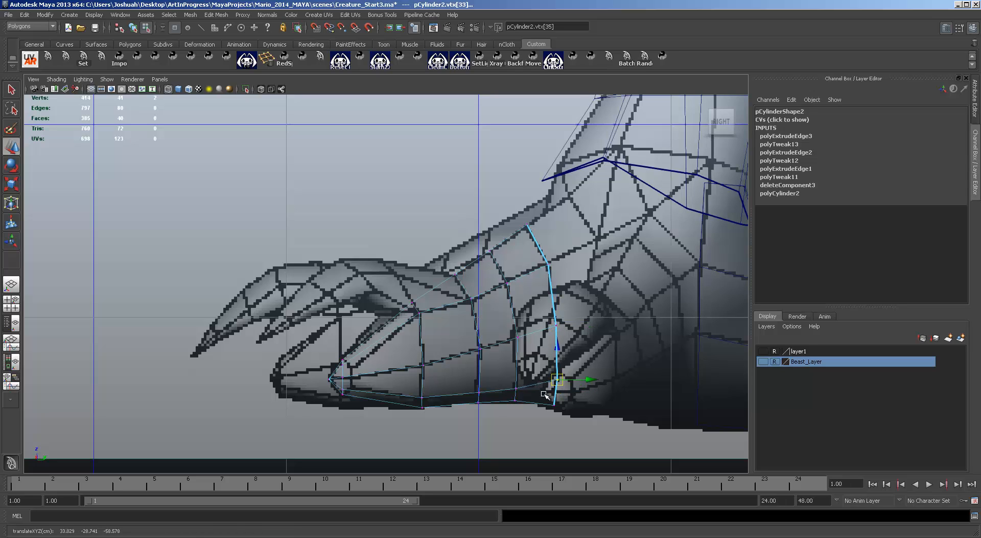
{"action": "left_click", "coordinate": [554, 403]}
{"action": "left_click_drag", "start_coordinate": [556, 373], "coordinate": [556, 368]}
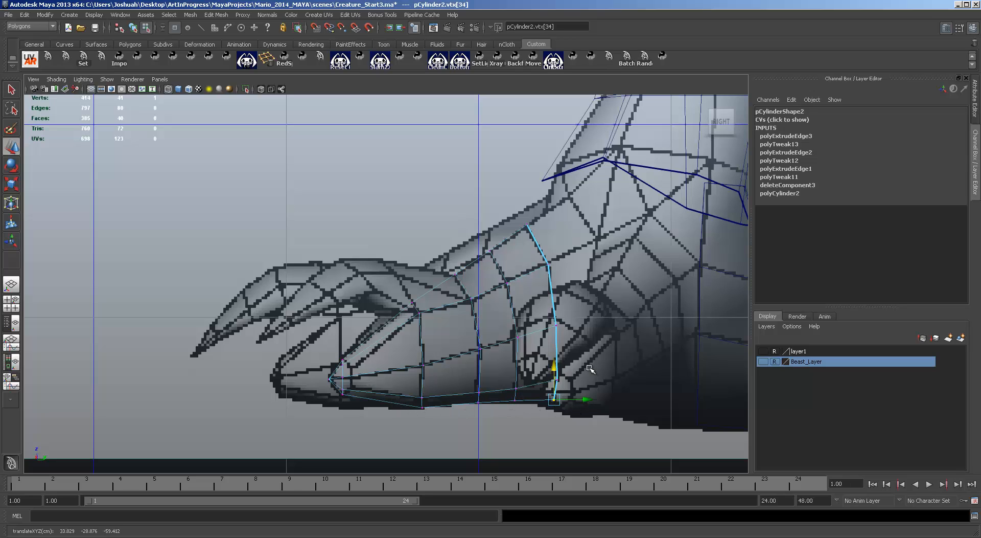
Extrude the toe's open border edge loop once more and move the new ring heelward to about Y -27.48
{"action": "key", "text": "F10"}
{"action": "double_click", "coordinate": [552, 293]}
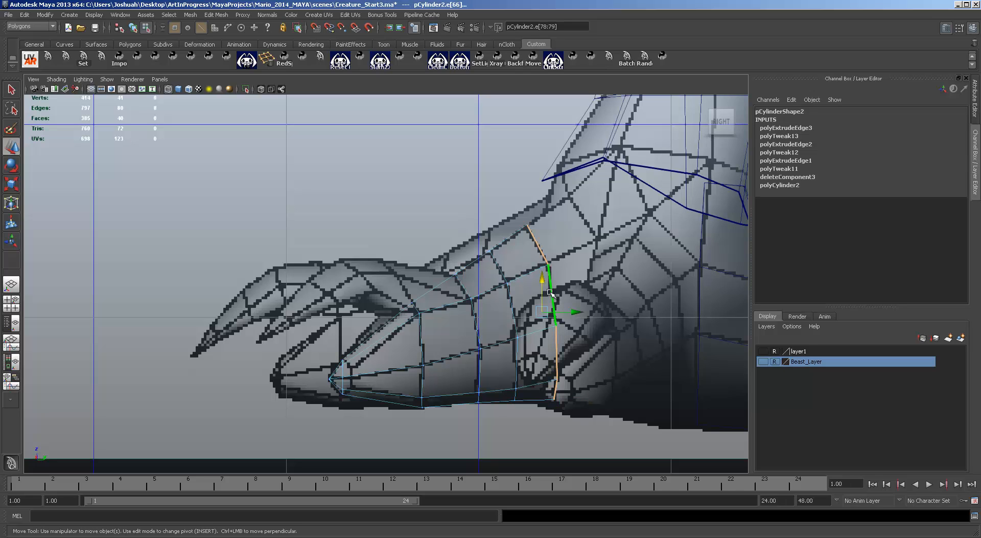
{"action": "key", "text": "ctrl+e"}
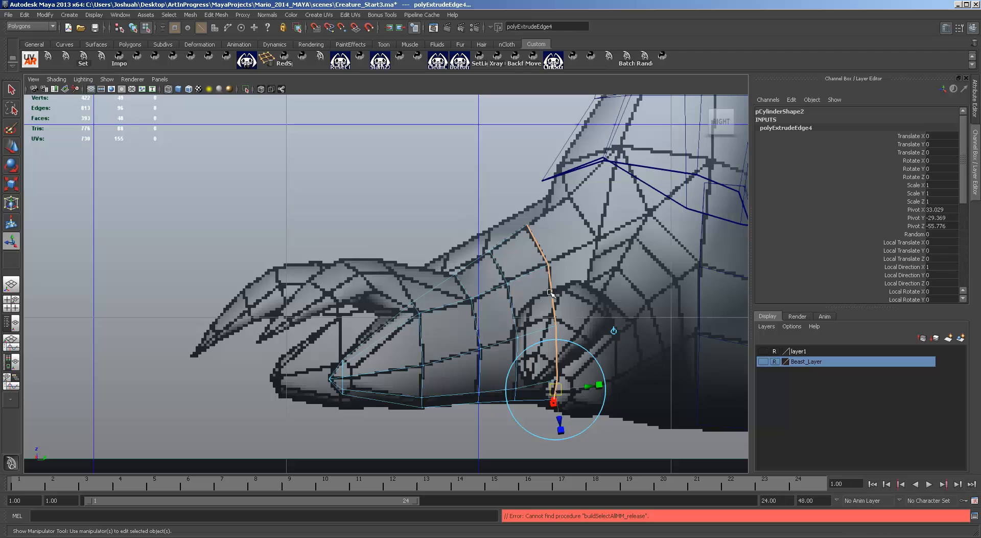
{"action": "key", "text": "w"}
{"action": "left_click_drag", "start_coordinate": [576, 313], "coordinate": [623, 311]}
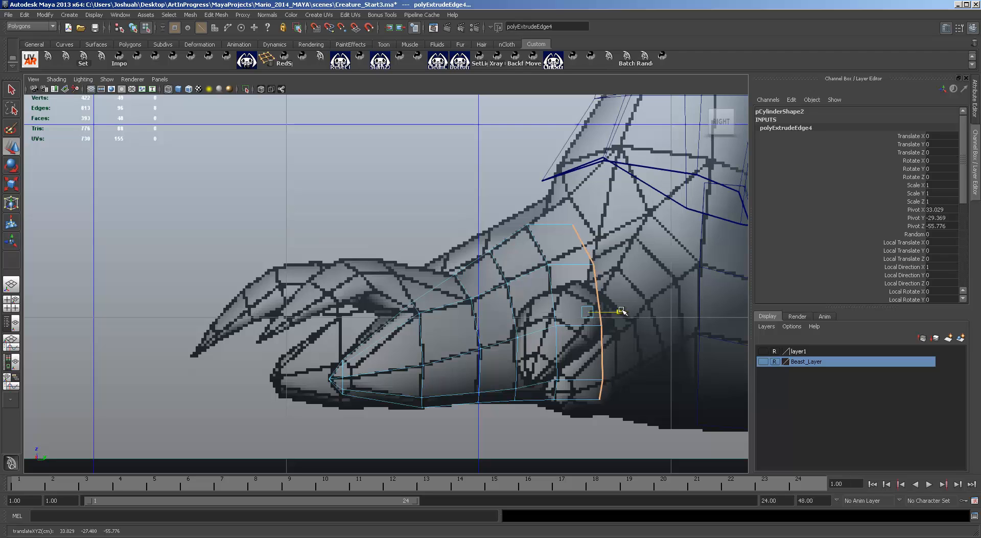
Raise the new border ring's vertices one by one from the top downward to match the reference mesh's edge flow
{"action": "key", "text": "F9"}
{"action": "left_click", "coordinate": [575, 228]}
{"action": "left_click_drag", "start_coordinate": [576, 228], "coordinate": [569, 199]}
{"action": "left_click", "coordinate": [595, 266]}
{"action": "left_click_drag", "start_coordinate": [596, 266], "coordinate": [595, 239]}
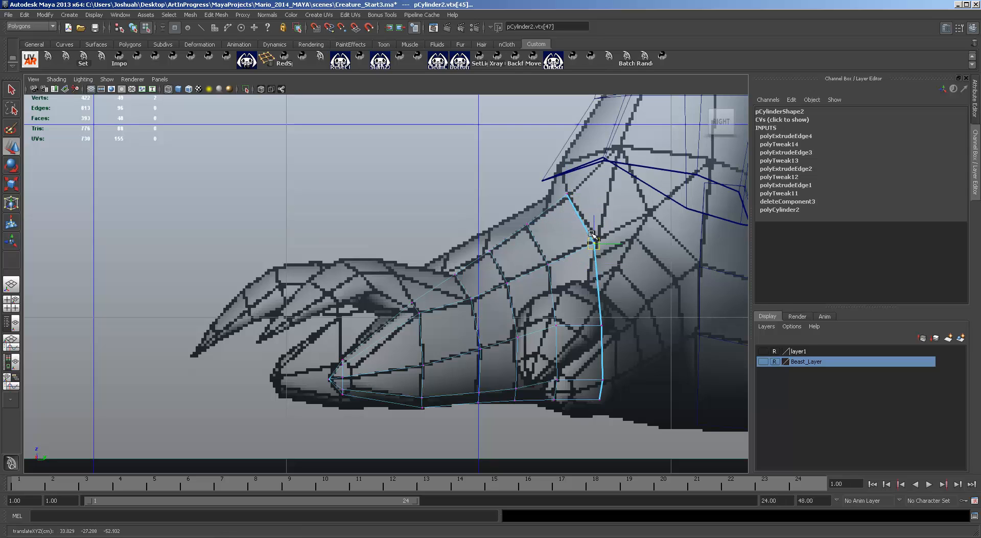
{"action": "left_click", "coordinate": [601, 324]}
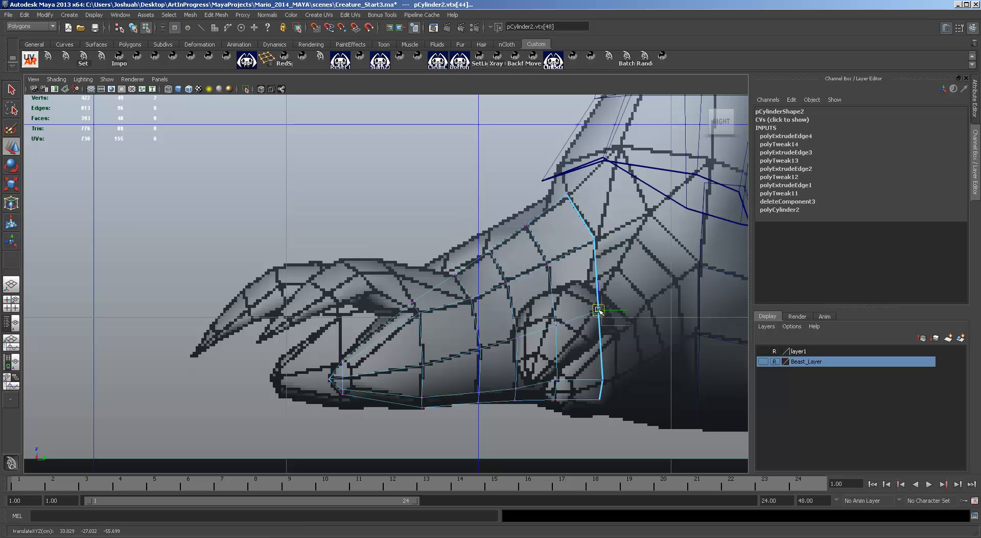
{"action": "left_click_drag", "start_coordinate": [601, 324], "coordinate": [599, 312]}
{"action": "left_click", "coordinate": [604, 379]}
{"action": "left_click_drag", "start_coordinate": [607, 381], "coordinate": [605, 374]}
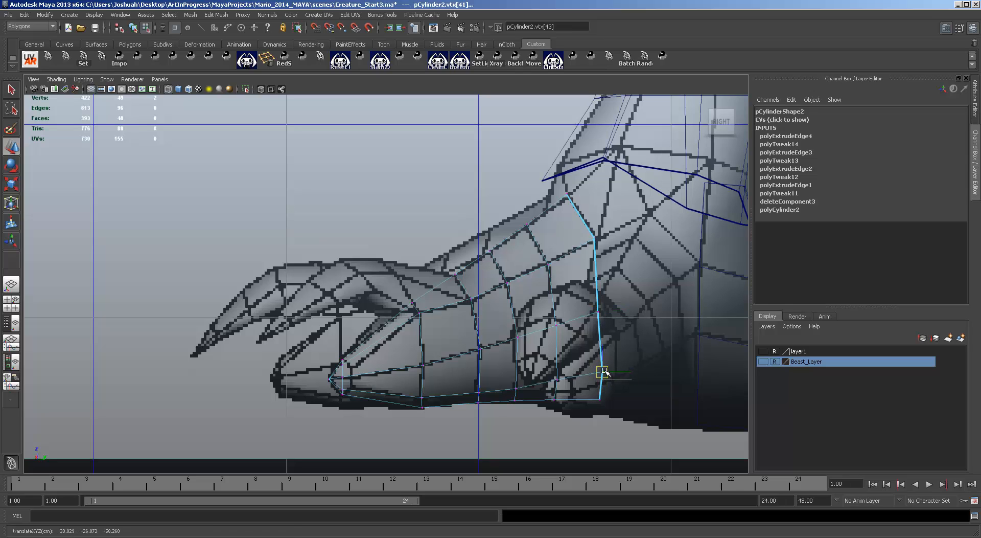
Align the border ring's lower vertices into a straight vertical line by scaling, and shift them slightly toward the toe tip
{"action": "left_click", "coordinate": [602, 399]}
{"action": "left_click_drag", "start_coordinate": [643, 422], "coordinate": [583, 298]}
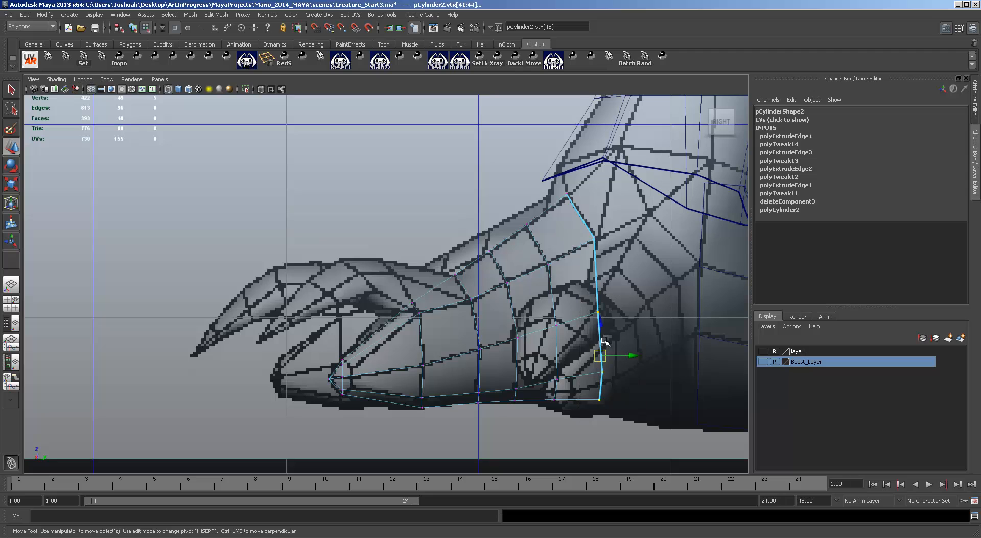
{"action": "key", "text": "r"}
{"action": "left_click", "coordinate": [648, 359]}
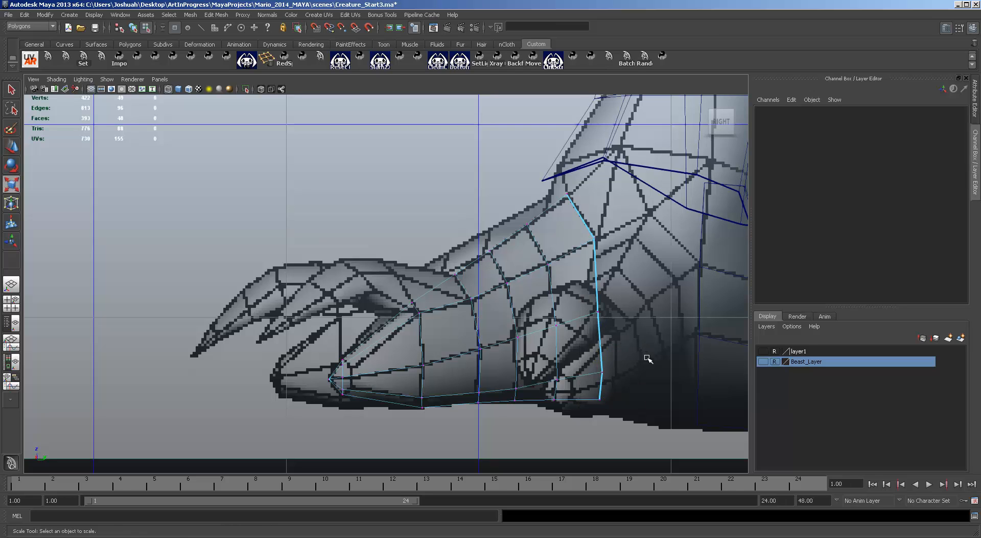
{"action": "left_click_drag", "start_coordinate": [617, 430], "coordinate": [585, 300]}
{"action": "mouse_move", "coordinate": [643, 355]}
{"action": "left_mouse_down"}
{"action": "mouse_move", "coordinate": [608, 356]}
{"action": "mouse_move", "coordinate": [630, 355]}
{"action": "left_mouse_up"}
{"action": "key", "text": "w"}
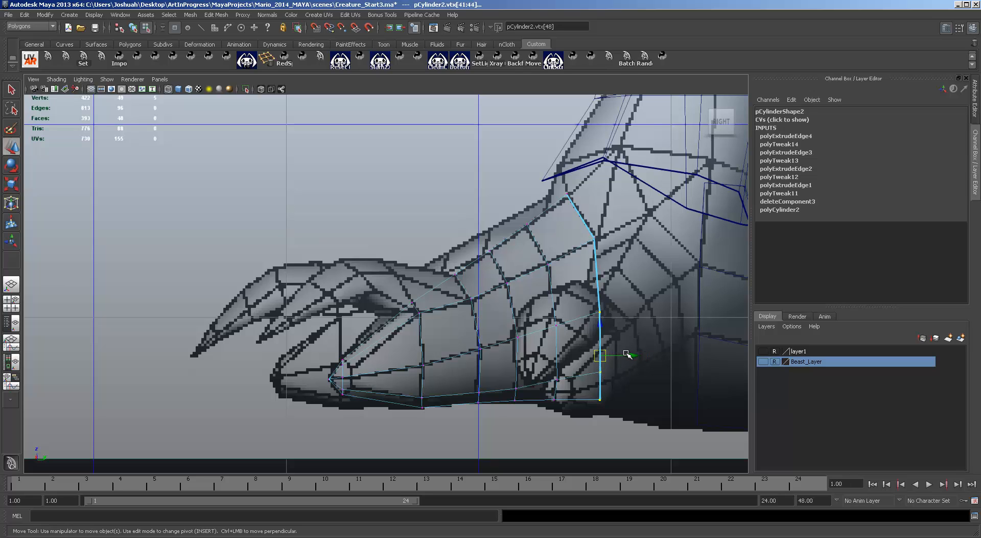
{"action": "left_click", "coordinate": [630, 358]}
{"action": "left_click_drag", "start_coordinate": [593, 300], "coordinate": [623, 415]}
{"action": "left_click_drag", "start_coordinate": [631, 357], "coordinate": [628, 358]}
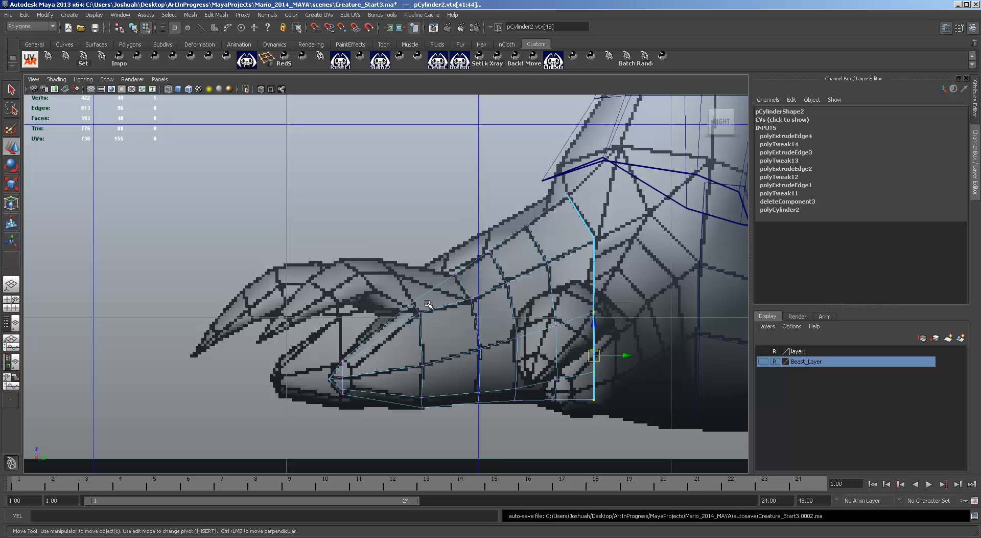
Extrude the two upper faces near the toe tip as a claw base and move them to about Y -35.56, Z -54.57
{"action": "key", "text": "space"}
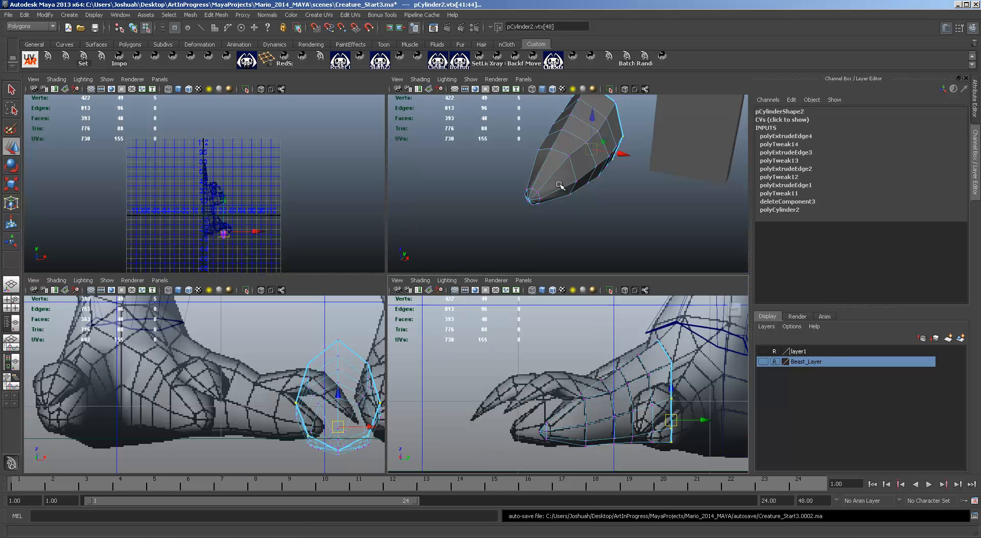
{"action": "mouse_move", "coordinate": [560, 185]}
{"action": "left_mouse_down", "text": "alt"}
{"action": "mouse_move", "coordinate": [664, 183]}
{"action": "mouse_move", "coordinate": [554, 189]}
{"action": "mouse_move", "coordinate": [558, 171]}
{"action": "left_mouse_up", "text": "alt"}
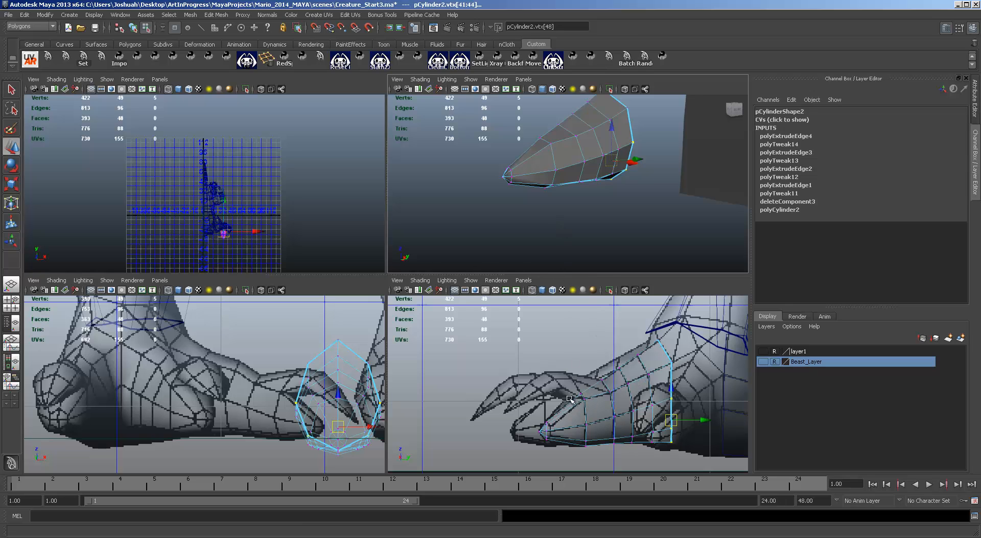
{"action": "right_click_drag", "start_coordinate": [582, 390], "coordinate": [616, 445], "text": "alt"}
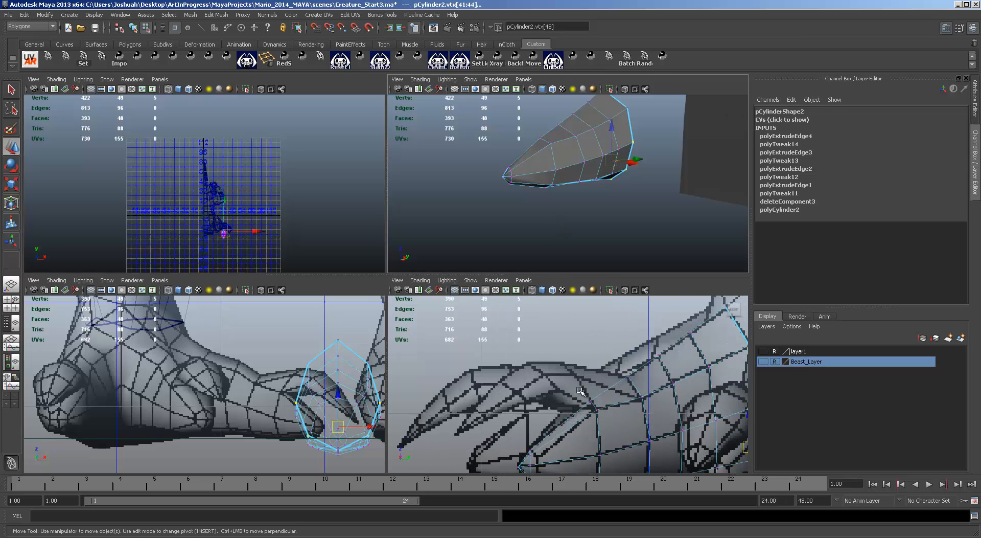
{"action": "mouse_move", "coordinate": [581, 391]}
{"action": "left_mouse_down"}
{"action": "mouse_move", "coordinate": [595, 405]}
{"action": "mouse_move", "coordinate": [568, 400]}
{"action": "mouse_move", "coordinate": [578, 405]}
{"action": "left_mouse_up"}
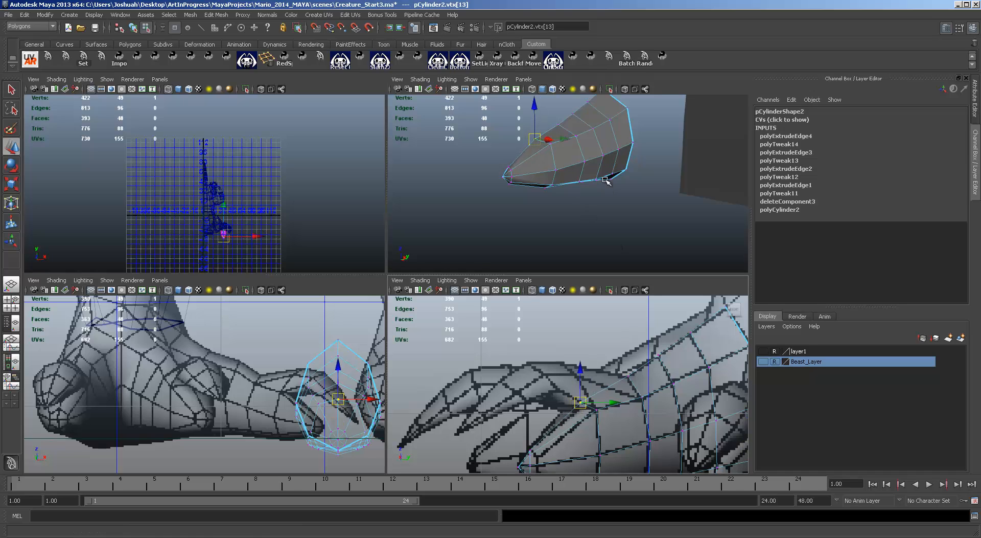
{"action": "left_click_drag", "start_coordinate": [602, 178], "coordinate": [639, 174], "text": "alt"}
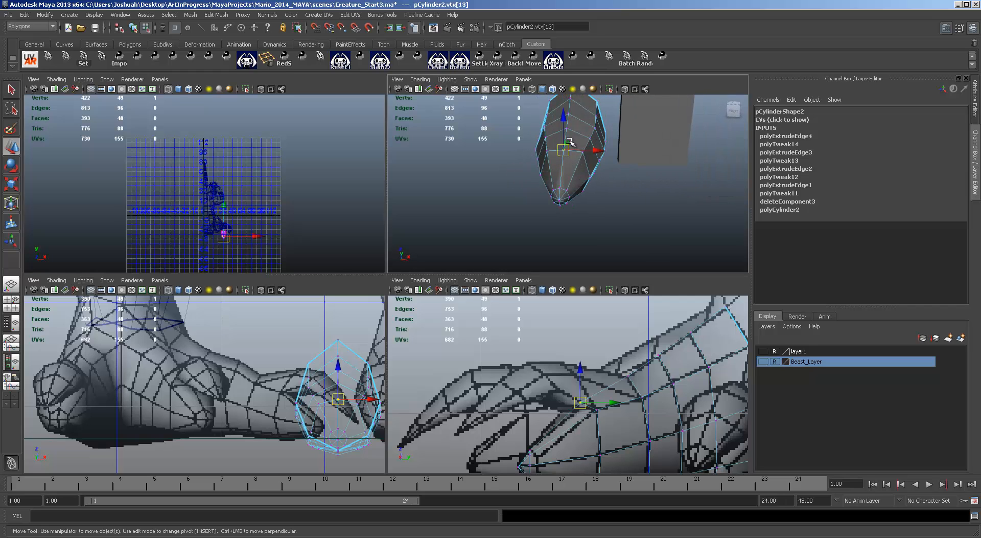
{"action": "mouse_move", "coordinate": [573, 138]}
{"action": "right_mouse_down"}
{"action": "mouse_move", "coordinate": [583, 132]}
{"action": "mouse_move", "coordinate": [569, 156]}
{"action": "right_mouse_up"}
{"action": "left_click", "coordinate": [550, 144]}
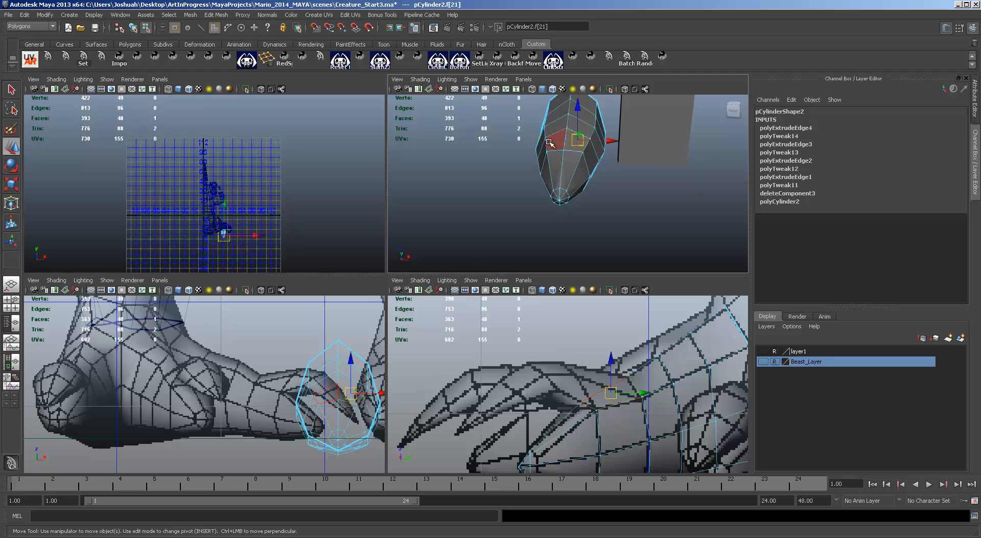
{"action": "left_click", "coordinate": [565, 143], "text": "shift"}
{"action": "left_click_drag", "start_coordinate": [649, 162], "coordinate": [529, 126], "text": "alt"}
{"action": "key", "text": "ctrl+e"}
{"action": "key", "text": "w"}
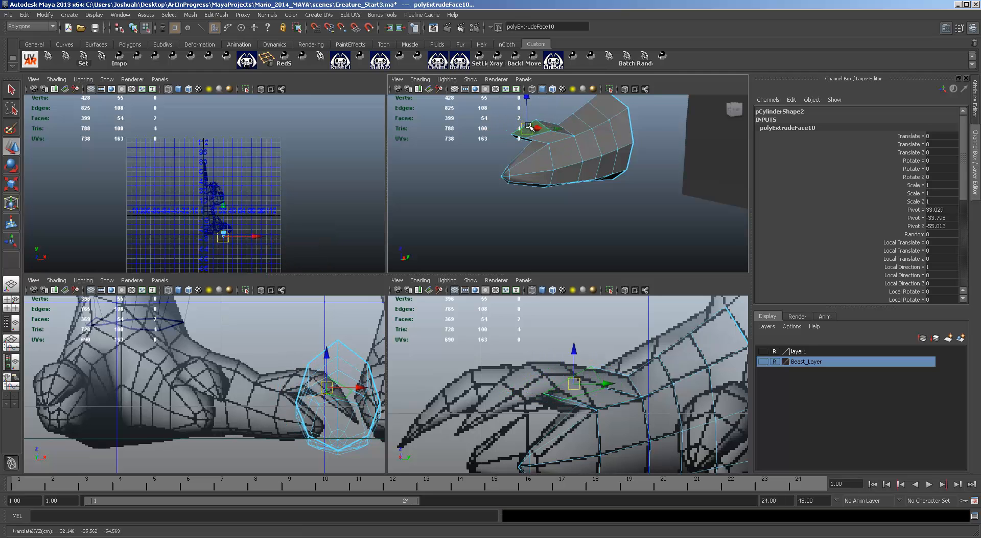
Scale the extruded claw faces down along the toe's length and rotate them in the side view toward the reference claw's cross-section
{"action": "key", "text": "e"}
{"action": "key", "text": "r"}
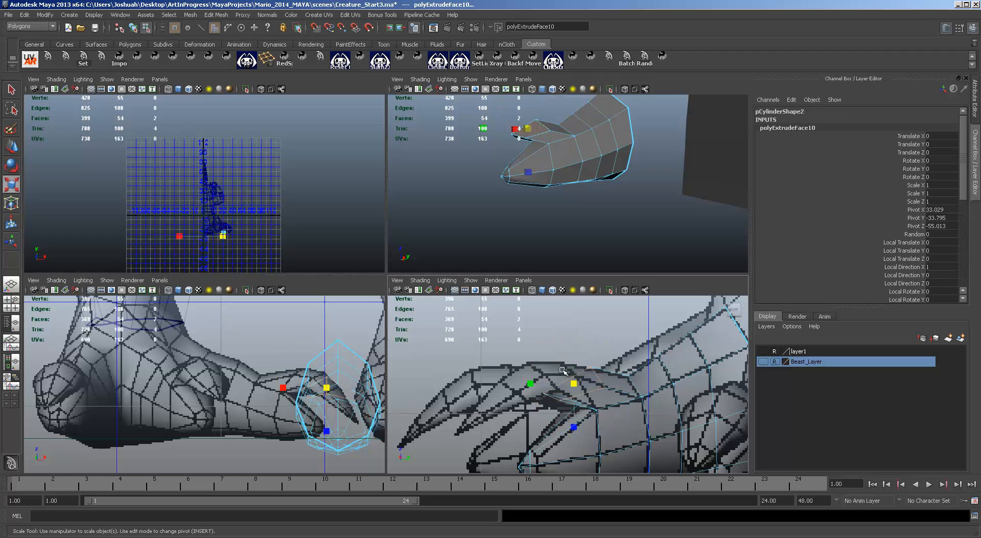
{"action": "left_click_drag", "start_coordinate": [528, 383], "coordinate": [558, 385]}
{"action": "key", "text": "e"}
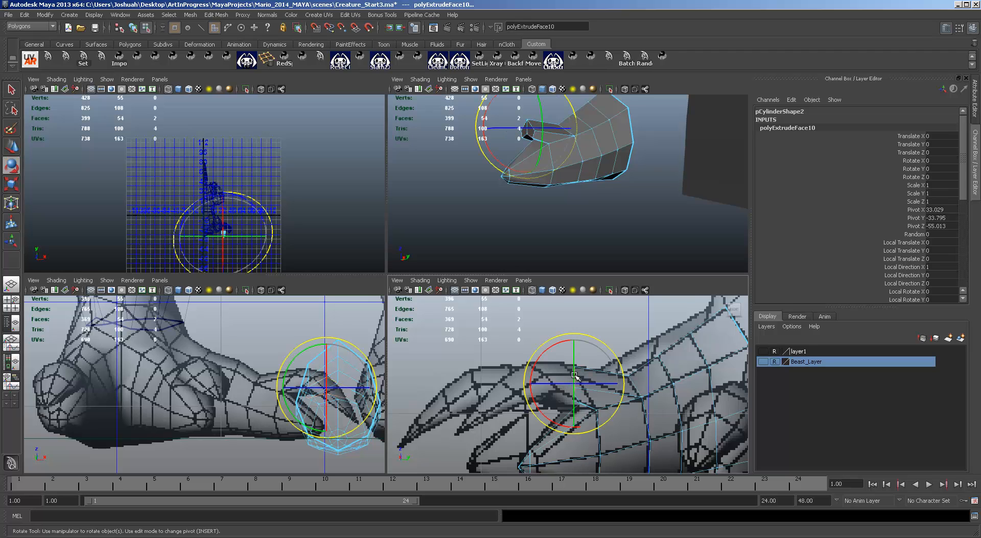
{"action": "left_click_drag", "start_coordinate": [557, 346], "coordinate": [544, 345]}
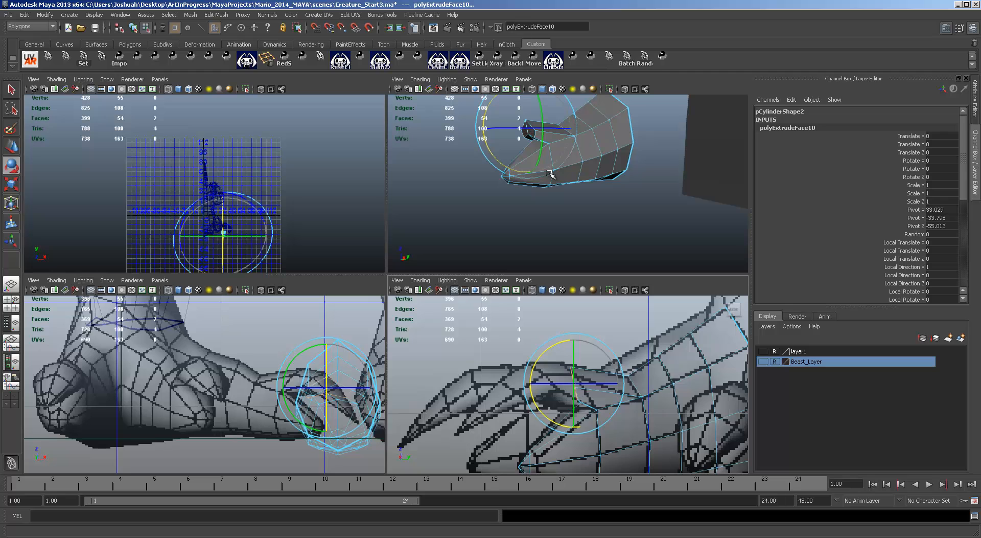
{"action": "left_click_drag", "start_coordinate": [593, 177], "coordinate": [651, 154], "text": "alt"}
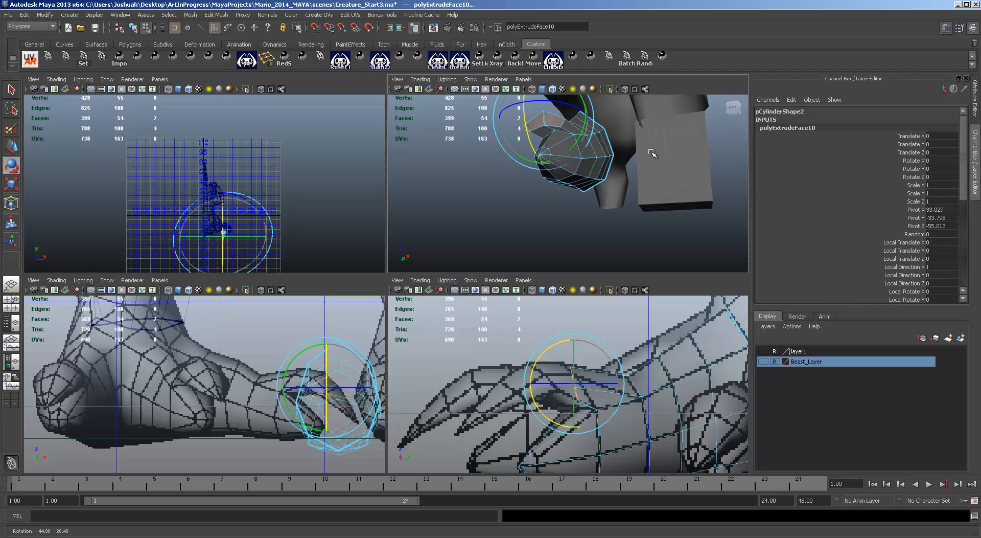
{"action": "left_click_drag", "start_coordinate": [566, 128], "coordinate": [609, 148], "text": "alt"}
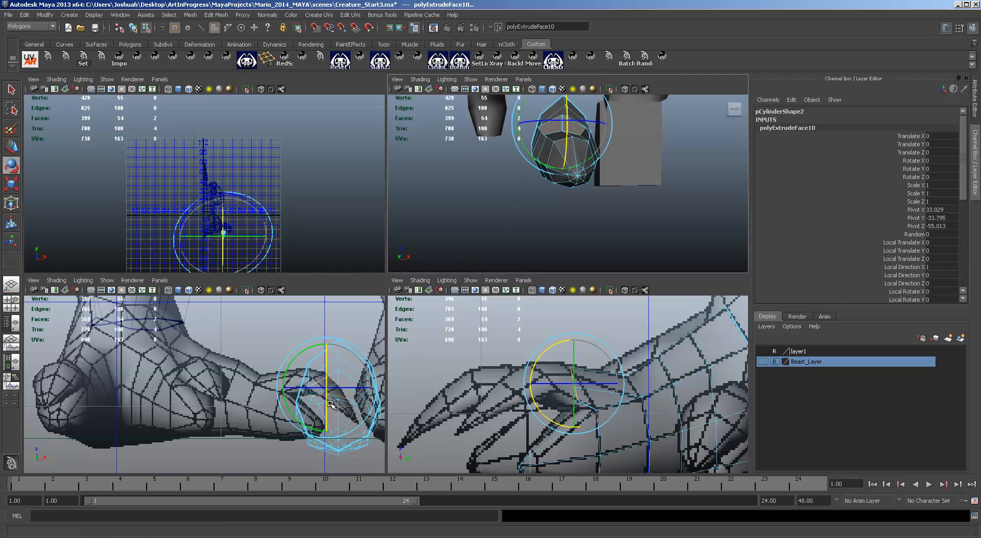
Shift the extruded claw faces sideways in the front view to centre them on the toe
{"action": "key", "text": "w"}
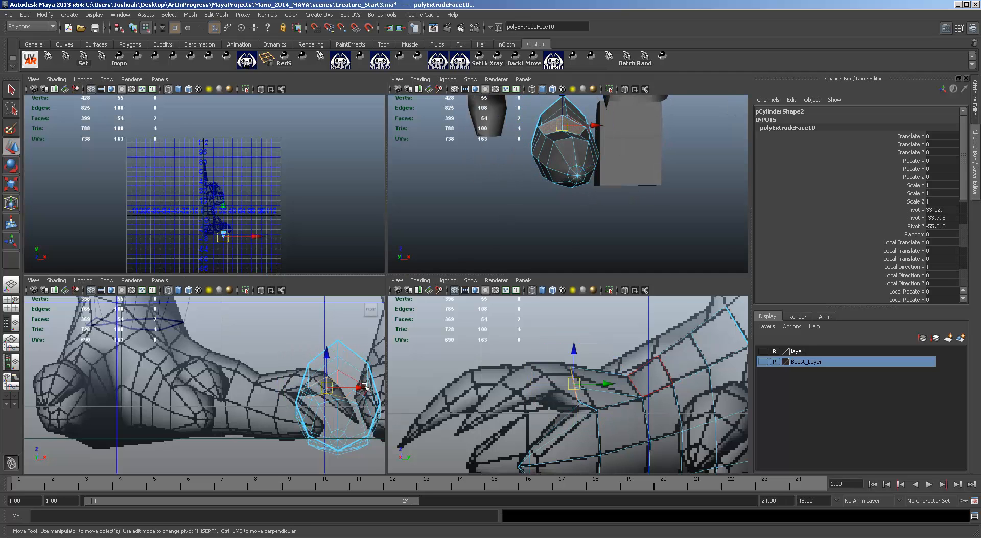
{"action": "left_click", "coordinate": [374, 387]}
{"action": "left_click_drag", "start_coordinate": [374, 387], "coordinate": [379, 387]}
{"action": "left_click_drag", "start_coordinate": [562, 179], "coordinate": [551, 150], "text": "alt"}
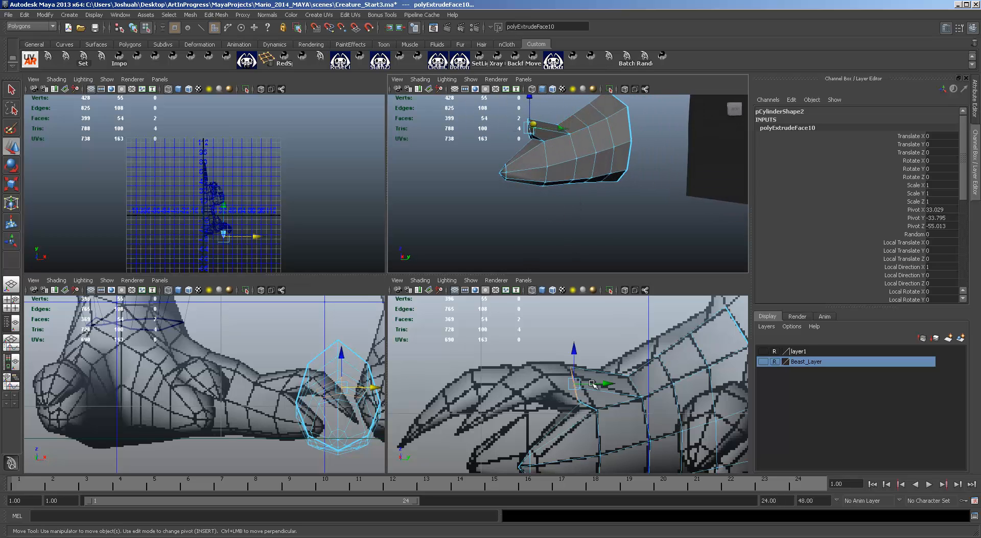
Scale the claw end's lower vertices vertically and raise them to about Y -35.41, Z -54.16 in the side view
{"action": "key", "text": "F9"}
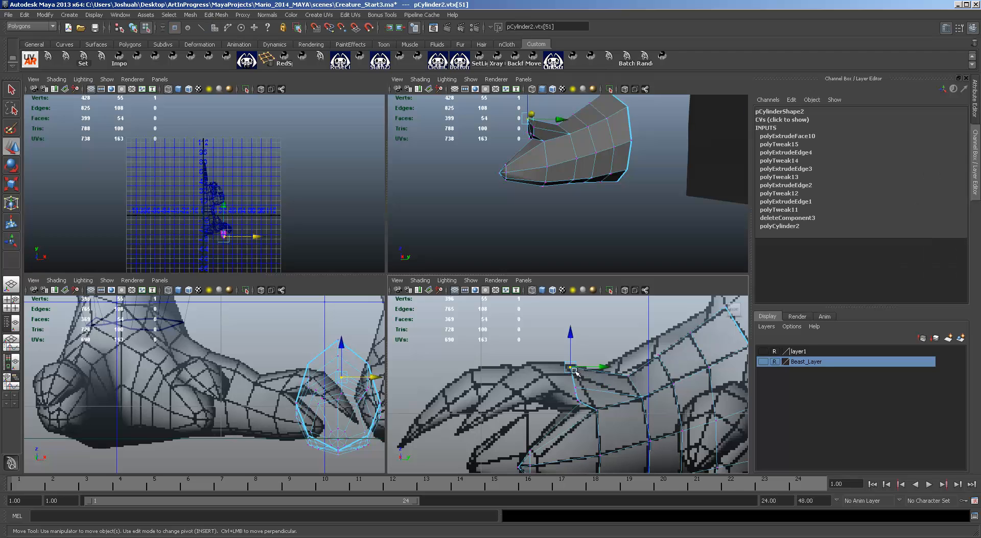
{"action": "left_click", "coordinate": [570, 366]}
{"action": "left_click_drag", "start_coordinate": [571, 369], "coordinate": [583, 396]}
{"action": "key", "text": "r"}
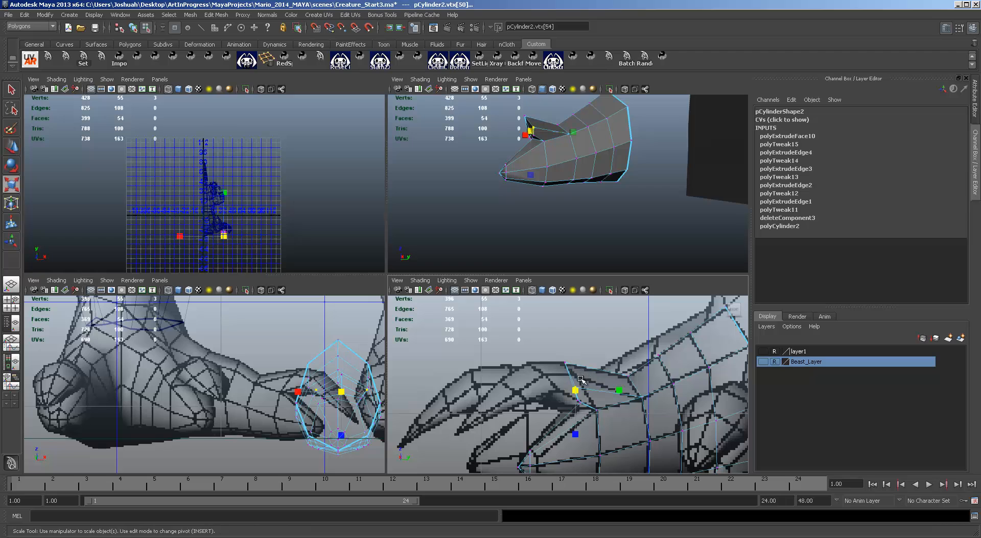
{"action": "mouse_move", "coordinate": [580, 434]}
{"action": "left_mouse_down"}
{"action": "mouse_move", "coordinate": [579, 398]}
{"action": "mouse_move", "coordinate": [582, 428]}
{"action": "left_mouse_up"}
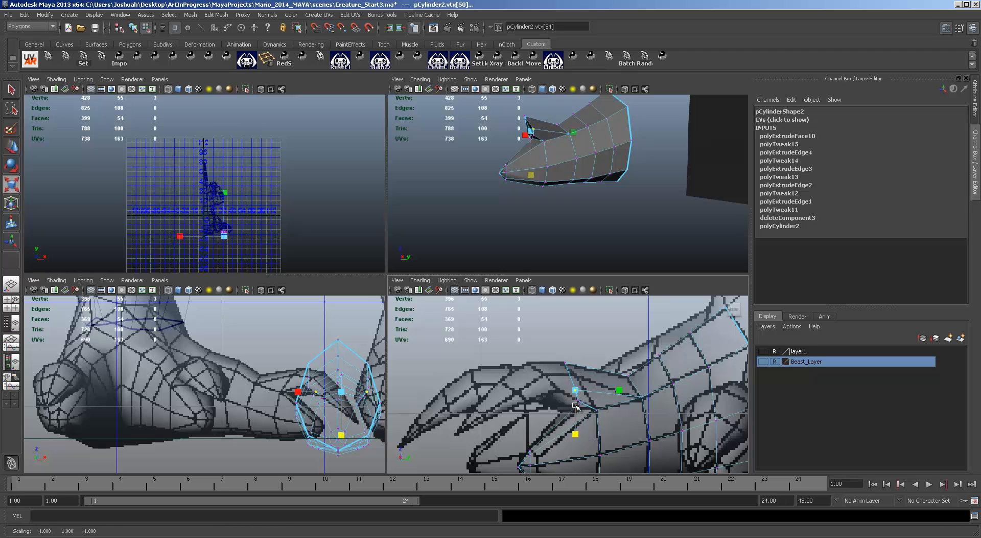
{"action": "key", "text": "w"}
{"action": "left_click_drag", "start_coordinate": [581, 393], "coordinate": [583, 376]}
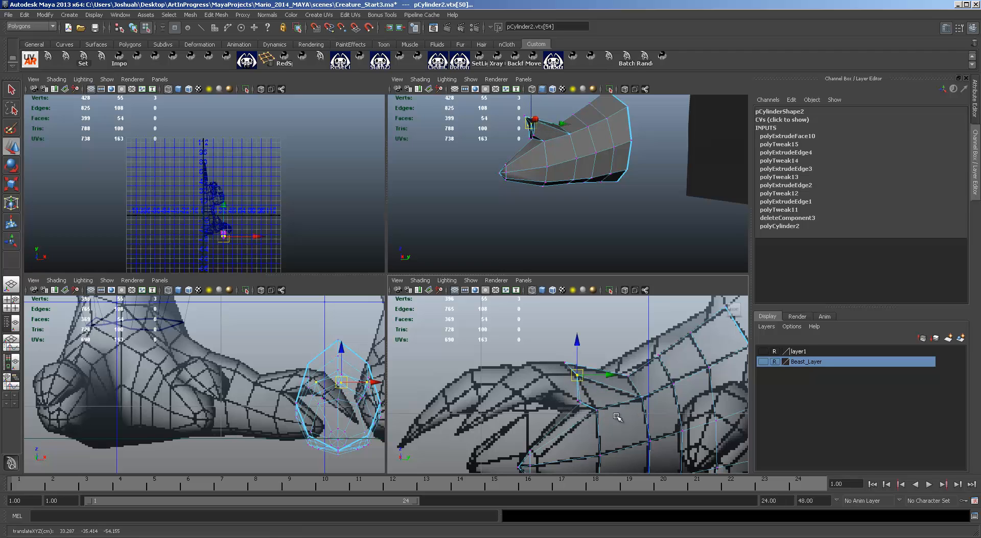
Lower the middle vertex on the bottom edge of the claw's open-facing end in the perspective view
{"action": "left_click_drag", "start_coordinate": [650, 230], "coordinate": [554, 113], "text": "alt"}
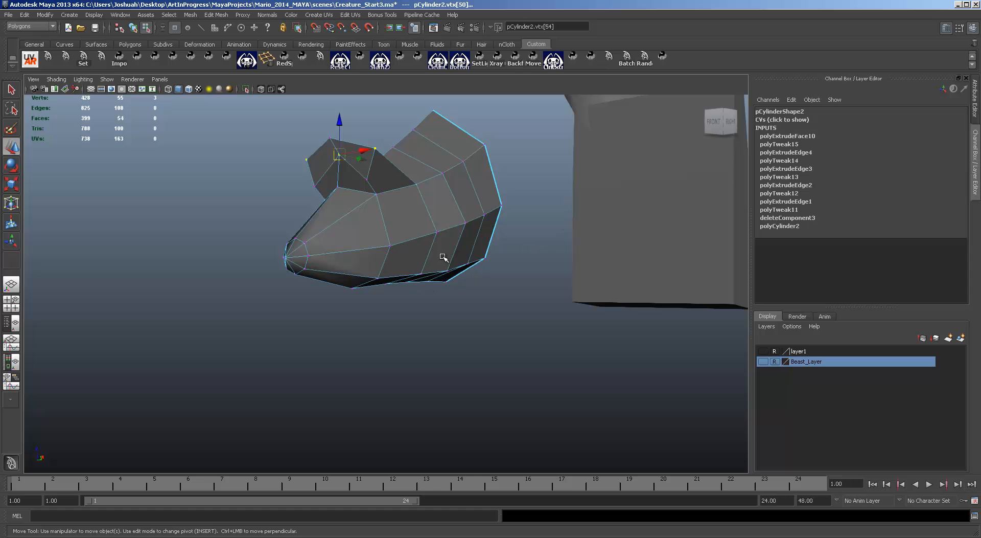
{"action": "left_click_drag", "start_coordinate": [443, 258], "coordinate": [350, 201], "text": "alt"}
{"action": "left_click", "coordinate": [340, 166]}
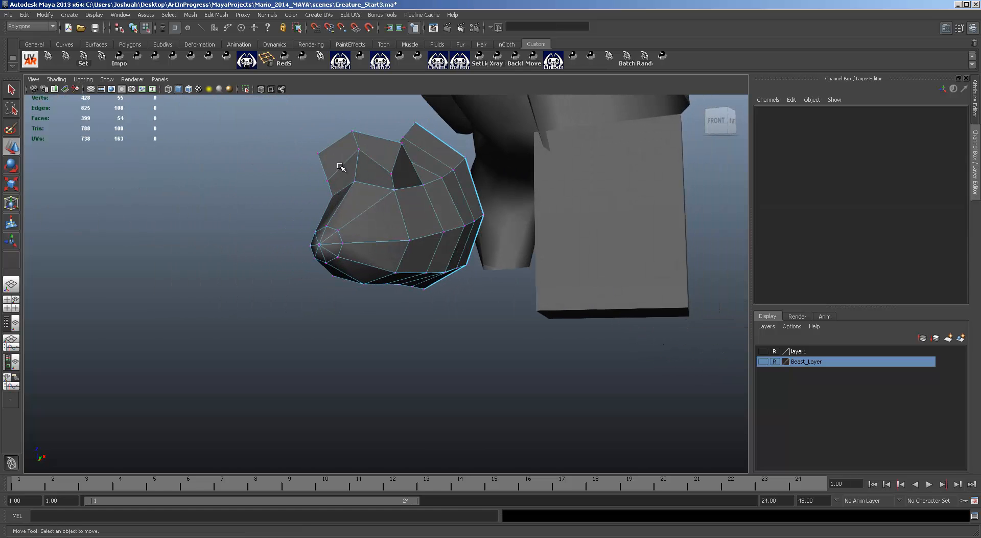
{"action": "left_click", "coordinate": [354, 151]}
{"action": "left_click_drag", "start_coordinate": [357, 123], "coordinate": [361, 136]}
Merge the claw end's lower corner vertices into the adjacent toe vertices at the claw base with the Merge Vertex Tool
{"action": "left_click_drag", "start_coordinate": [412, 166], "coordinate": [359, 187], "text": "alt"}
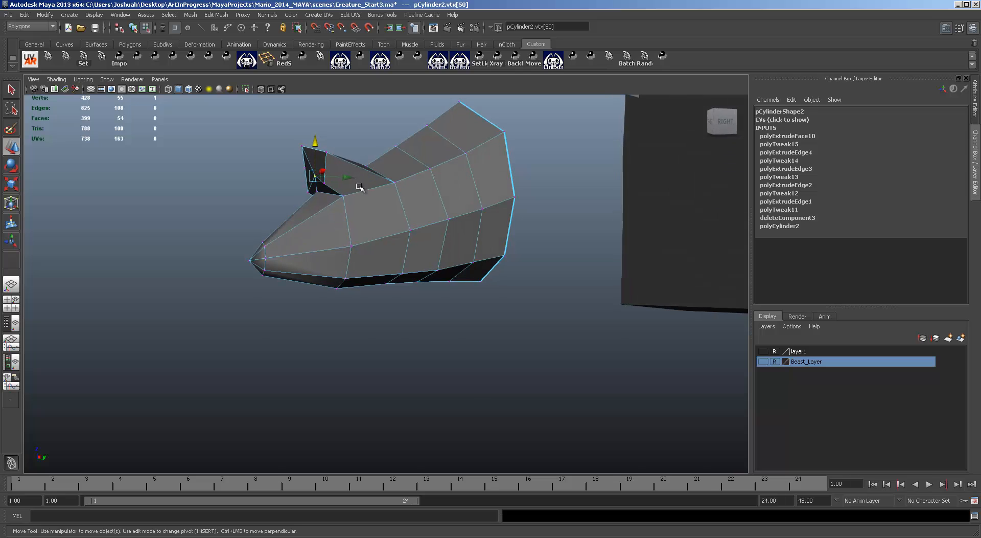
{"action": "left_click", "coordinate": [217, 14]}
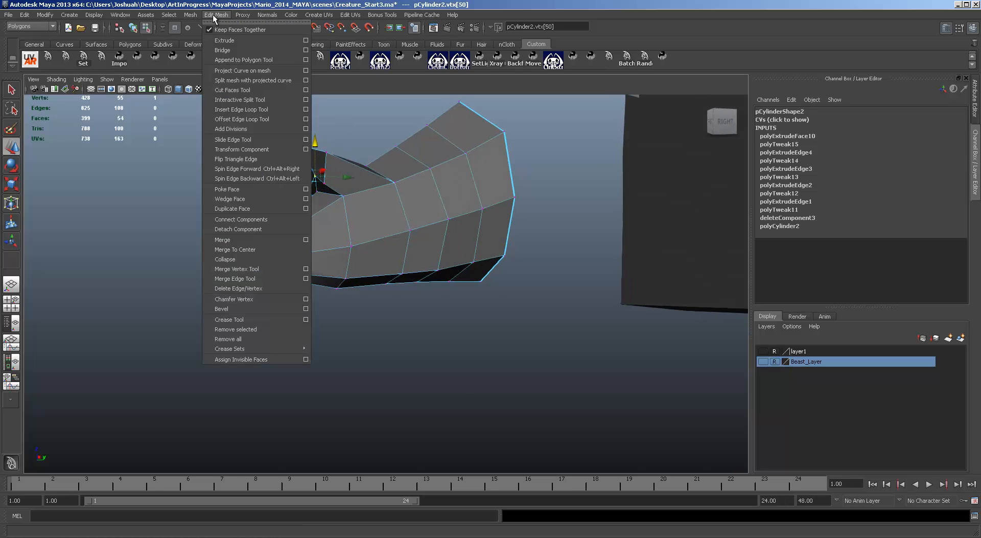
{"action": "left_click", "coordinate": [255, 279]}
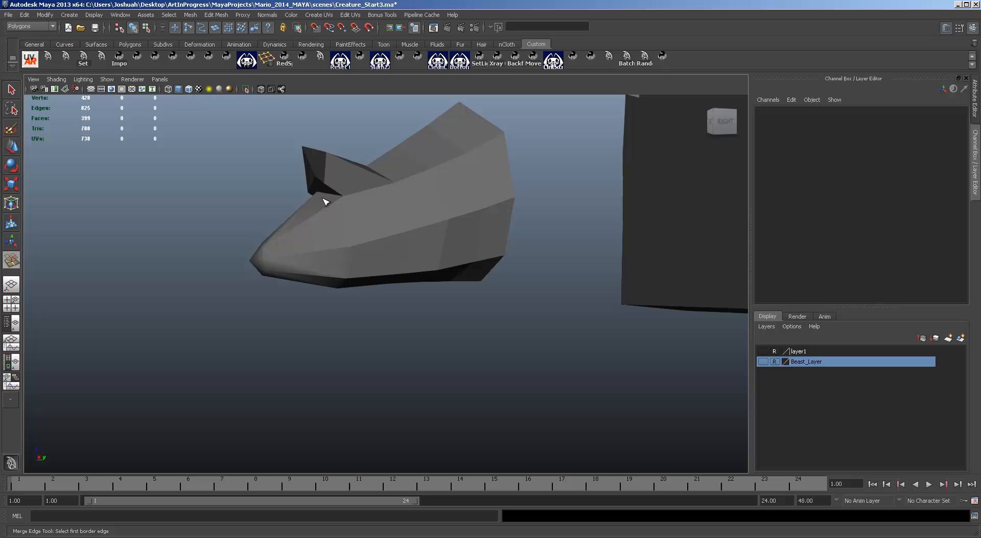
{"action": "left_click", "coordinate": [216, 15]}
{"action": "left_click", "coordinate": [259, 270]}
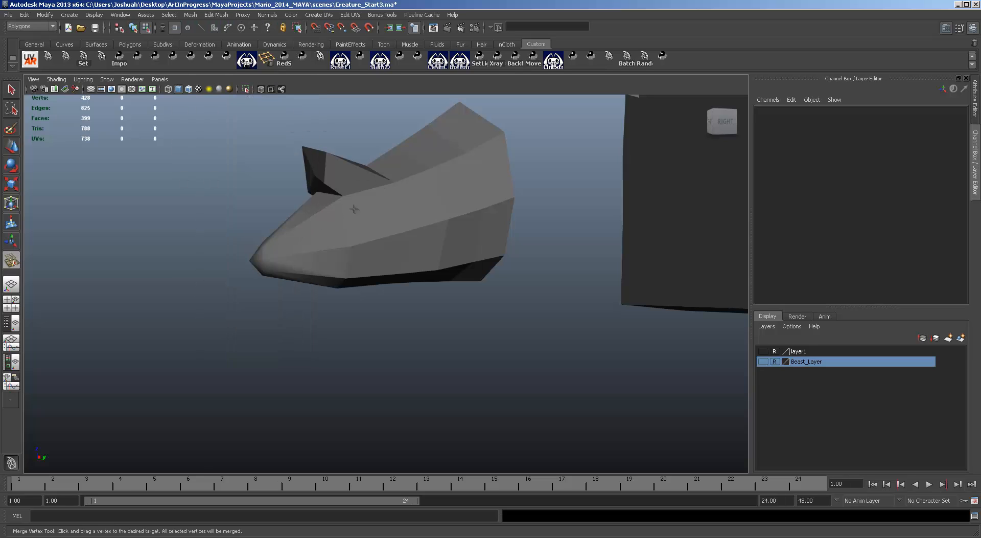
{"action": "left_click_drag", "start_coordinate": [338, 192], "coordinate": [437, 196]}
{"action": "key", "text": "space"}
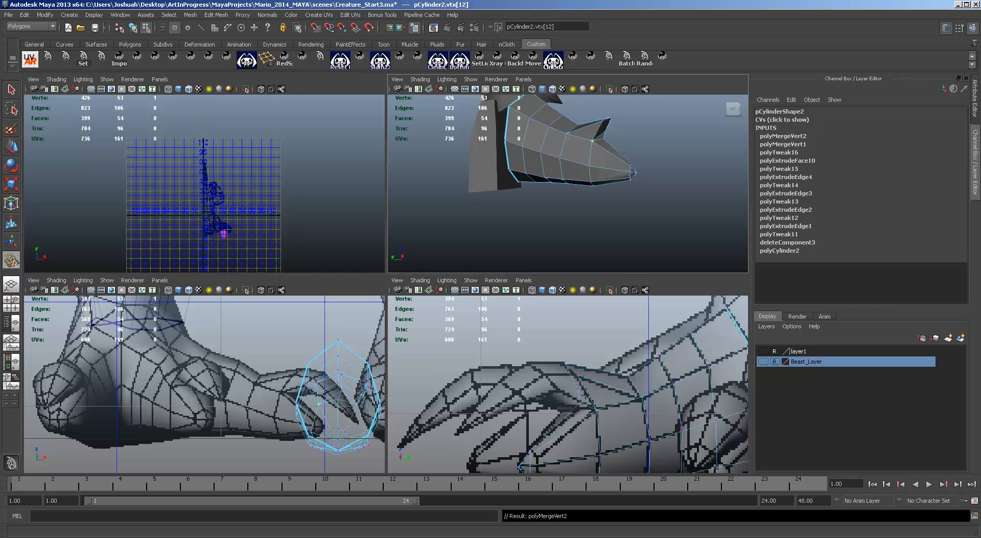
Move the middle vertex on the claw base's lower edge to about Y -34.70, Z -55.65 in the side view
{"action": "left_click_drag", "start_coordinate": [629, 166], "coordinate": [618, 149], "text": "alt"}
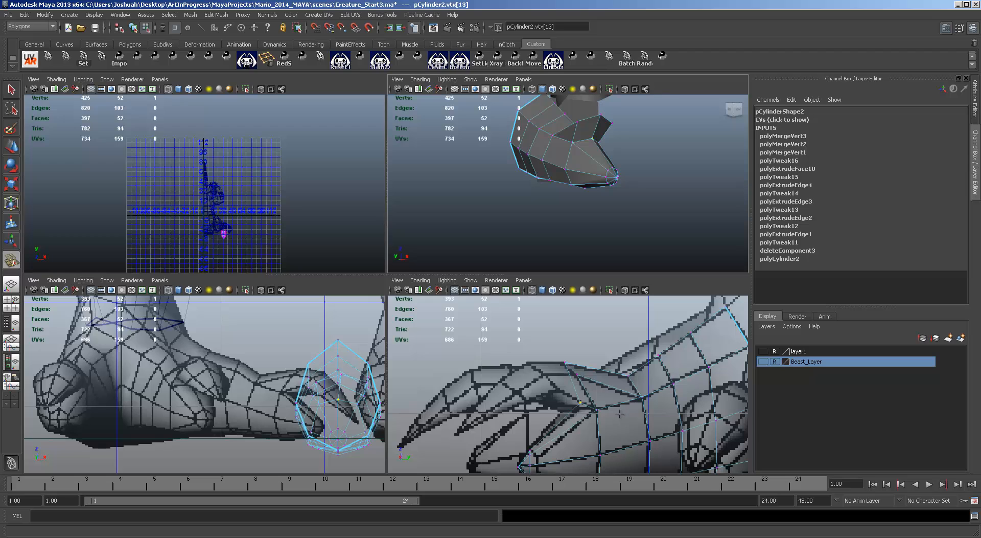
{"action": "key", "text": "w"}
{"action": "left_click_drag", "start_coordinate": [612, 400], "coordinate": [623, 400]}
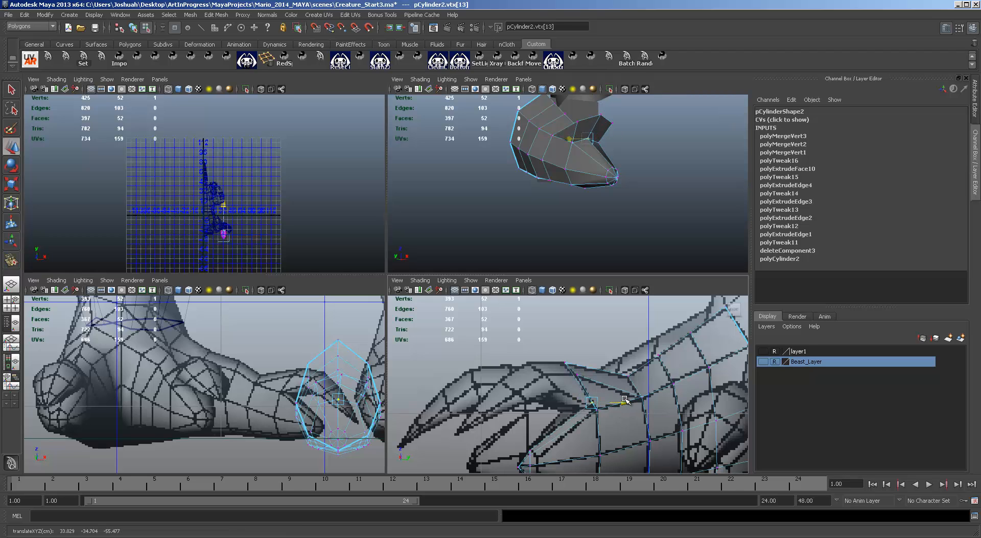
{"action": "left_click_drag", "start_coordinate": [594, 365], "coordinate": [594, 367]}
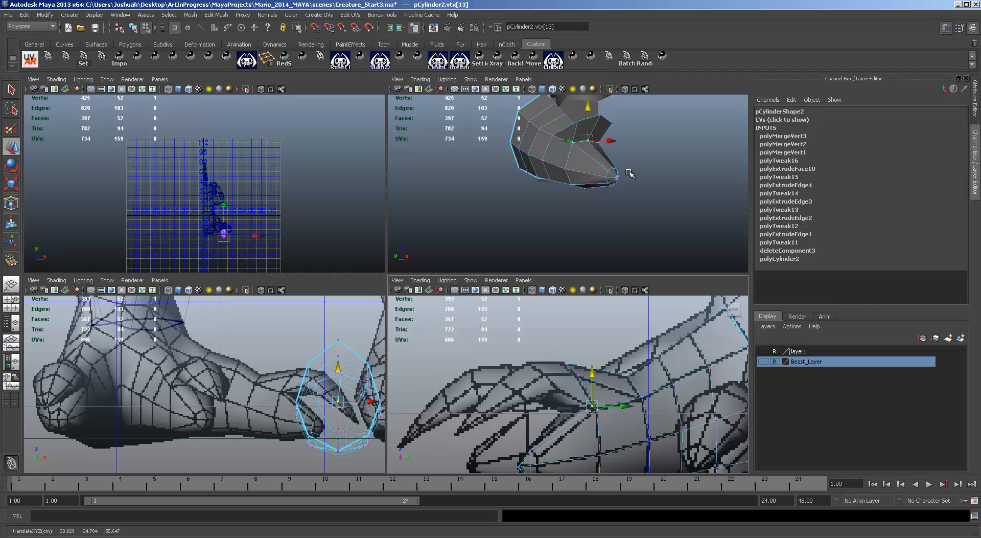
Extrude the claw's two open-facing end faces and pull the new section forward along the reference claw
{"action": "left_click_drag", "start_coordinate": [614, 183], "coordinate": [468, 181], "text": "alt"}
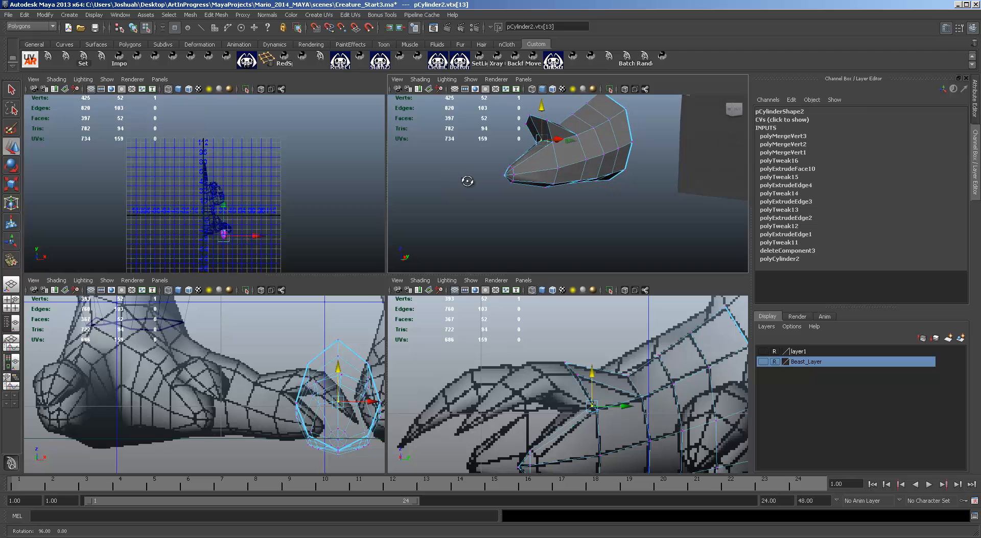
{"action": "key", "text": "F11"}
{"action": "left_click", "coordinate": [539, 127]}
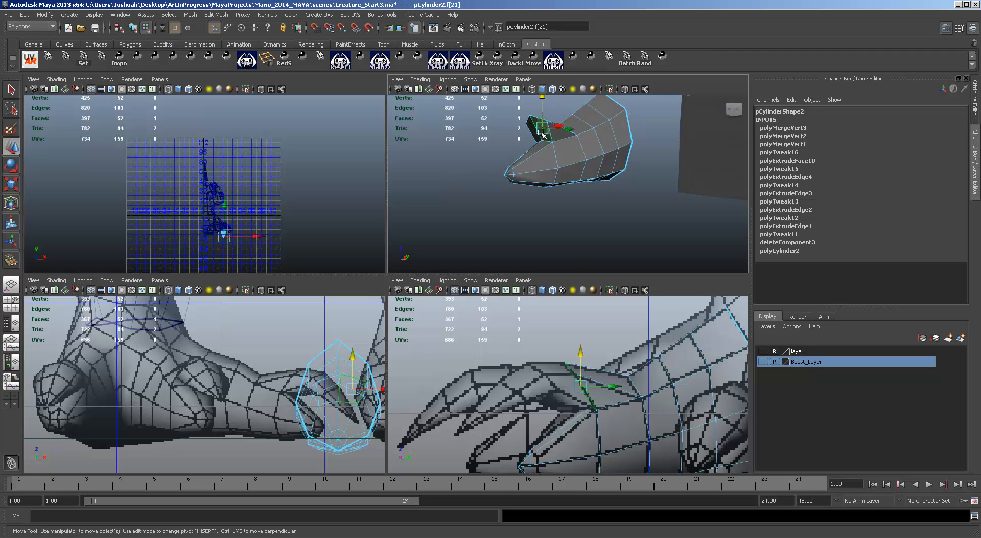
{"action": "left_click", "coordinate": [552, 136], "text": "shift"}
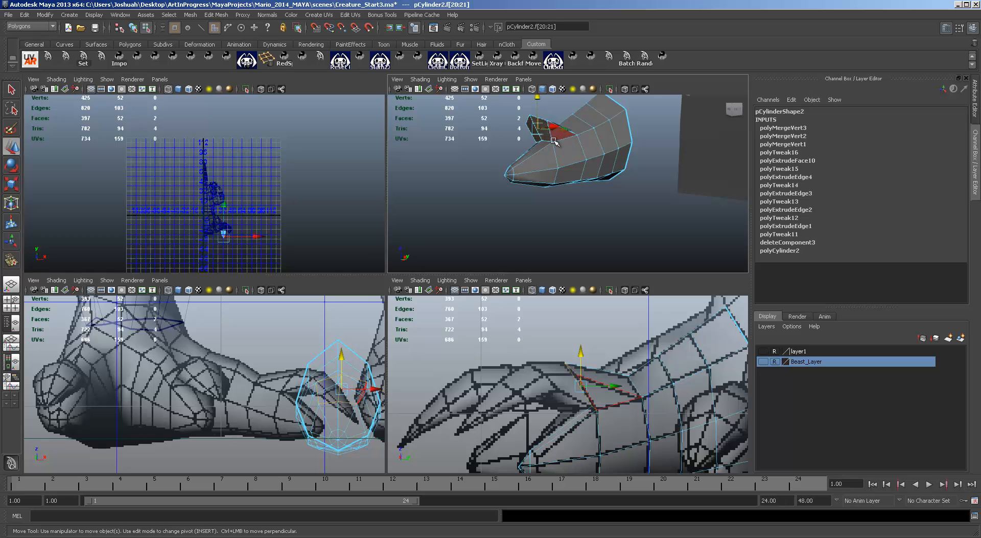
{"action": "key", "text": "ctrl+e"}
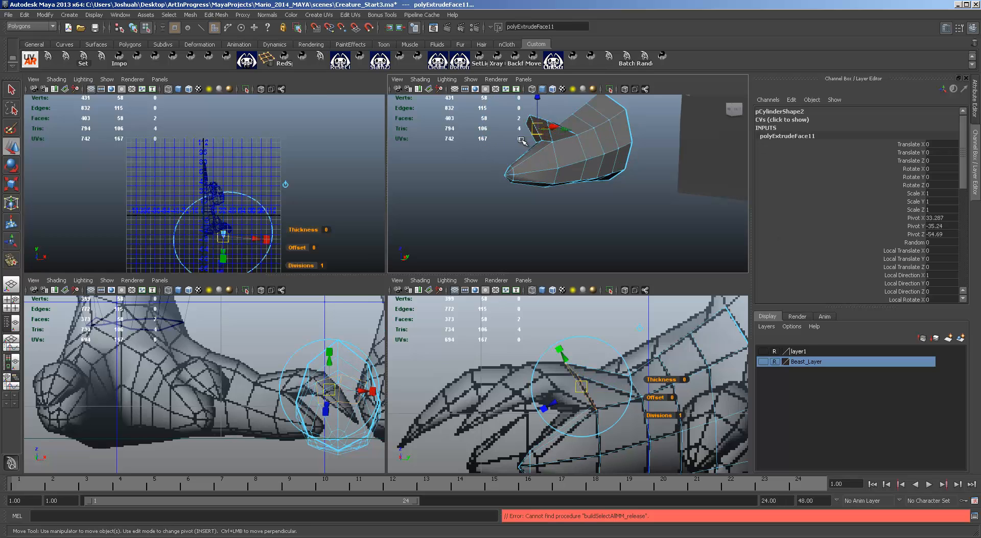
{"action": "left_click_drag", "start_coordinate": [550, 127], "coordinate": [532, 141]}
{"action": "key", "text": "ctrl+z"}
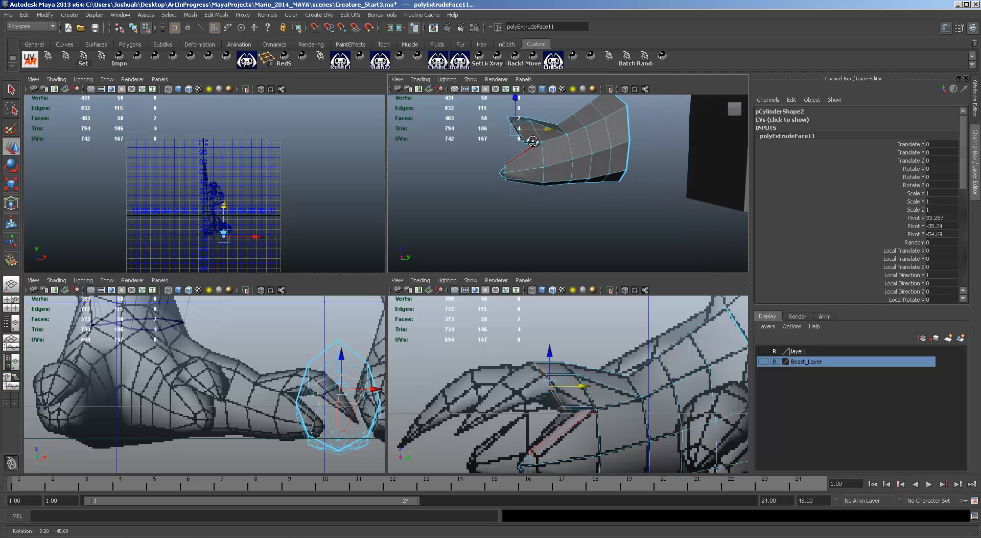
Raise the new claw section's lower end vertices to about Y -36.39, Z -54.93 in the side view
{"action": "key", "text": "F9"}
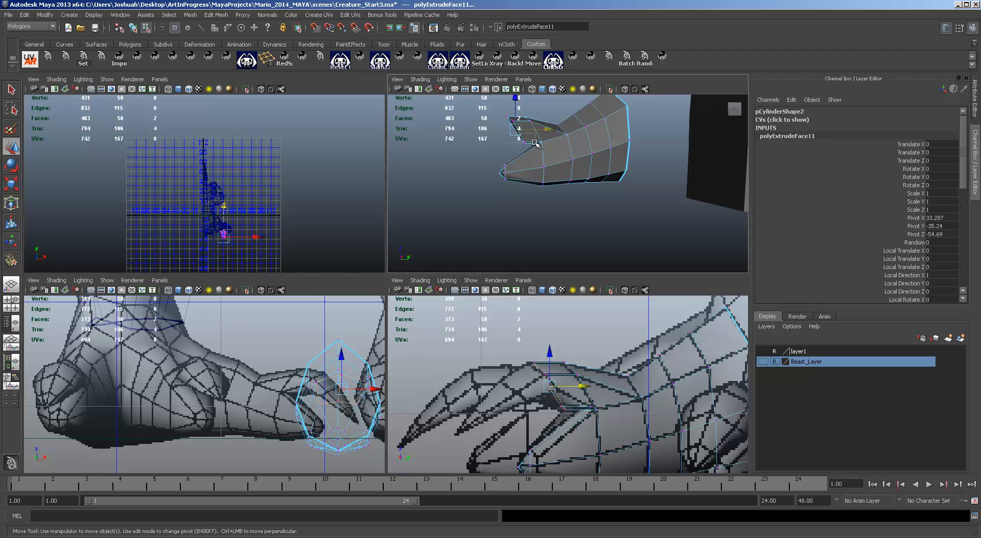
{"action": "left_click_drag", "start_coordinate": [532, 149], "coordinate": [531, 149]}
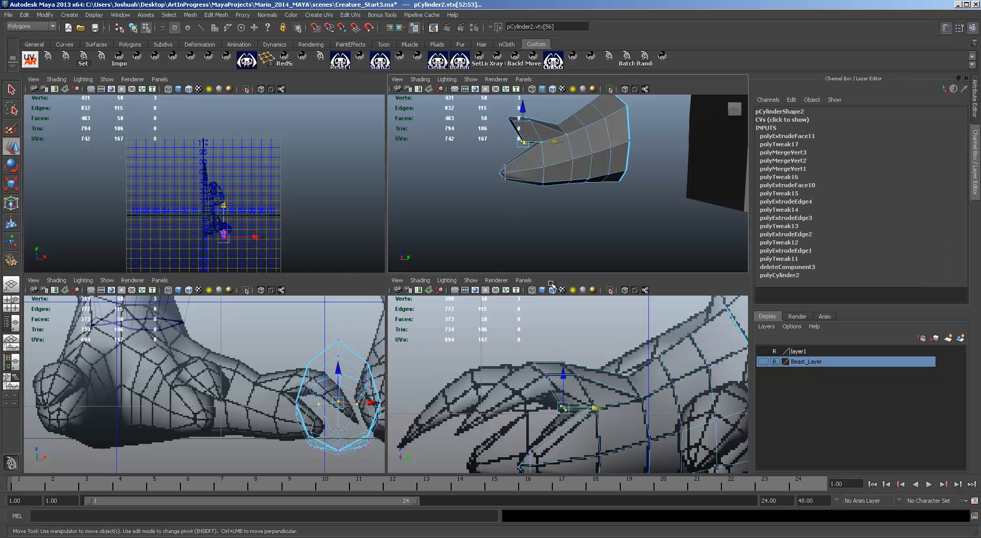
{"action": "left_click", "coordinate": [565, 353]}
{"action": "left_click_drag", "start_coordinate": [600, 391], "coordinate": [591, 391]}
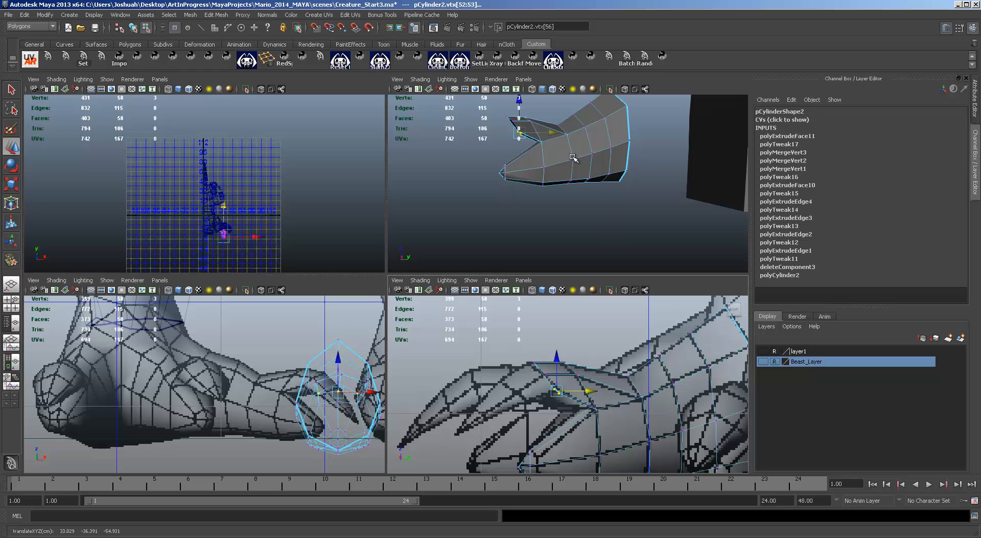
{"action": "left_click_drag", "start_coordinate": [573, 157], "coordinate": [627, 169], "text": "alt"}
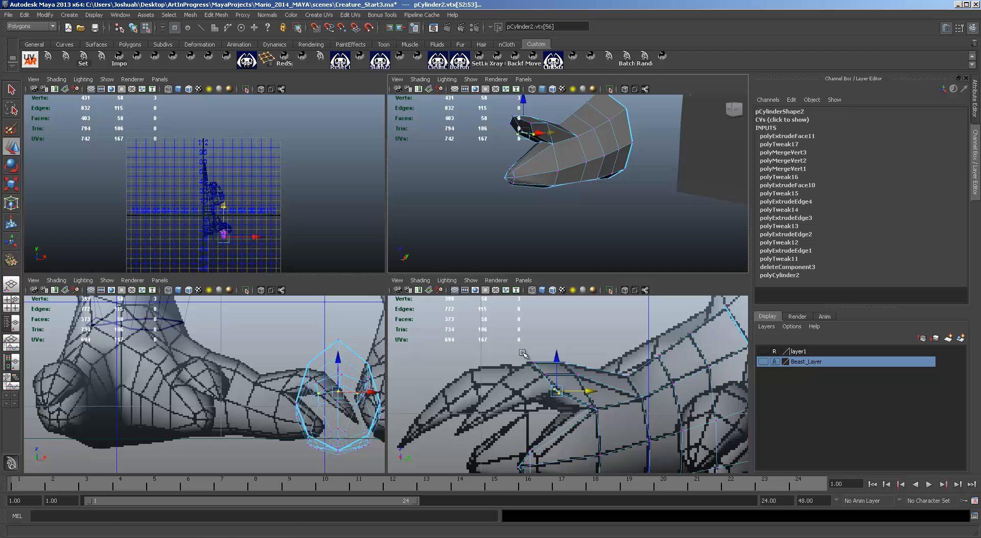
{"action": "mouse_move", "coordinate": [522, 352]}
{"action": "left_mouse_down"}
{"action": "mouse_move", "coordinate": [541, 370]}
{"action": "mouse_move", "coordinate": [529, 363]}
{"action": "left_mouse_up"}
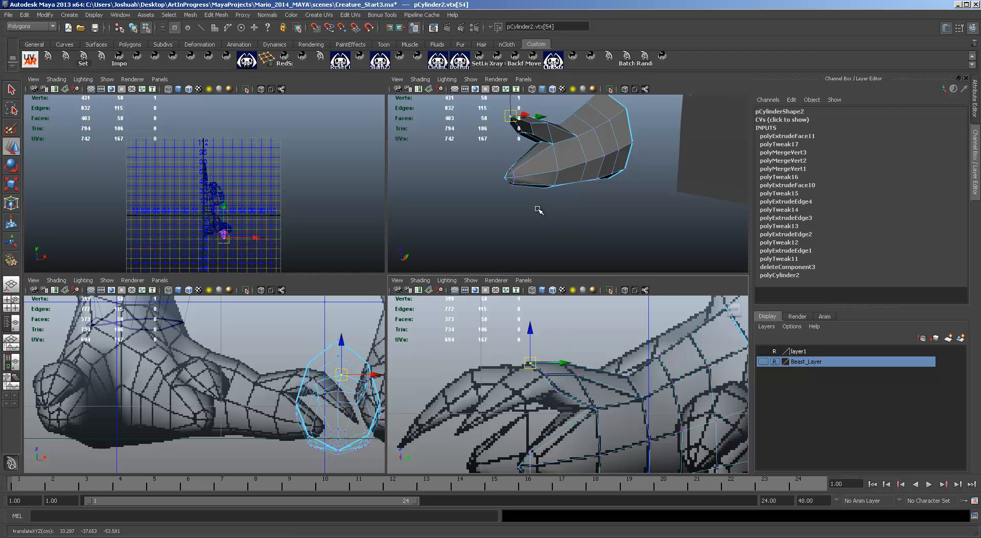
Extrude the claw's two end faces again and move them to about Y -38.43, Z -54.93 in the side view
{"action": "key", "text": "F11"}
{"action": "left_click", "coordinate": [526, 125]}
{"action": "left_click", "coordinate": [513, 125], "text": "shift"}
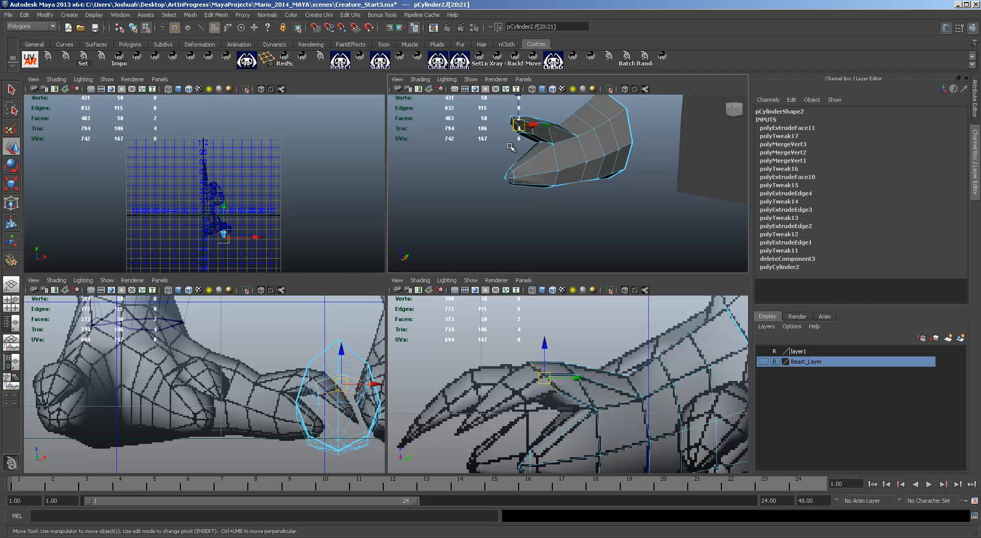
{"action": "key", "text": "ctrl+e"}
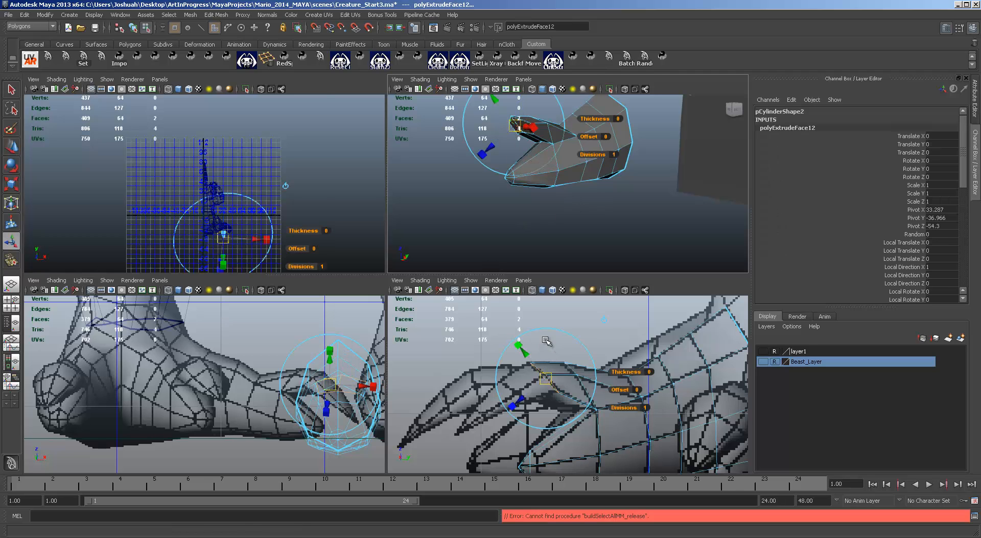
{"action": "key", "text": "w"}
{"action": "left_click_drag", "start_coordinate": [548, 376], "coordinate": [518, 389]}
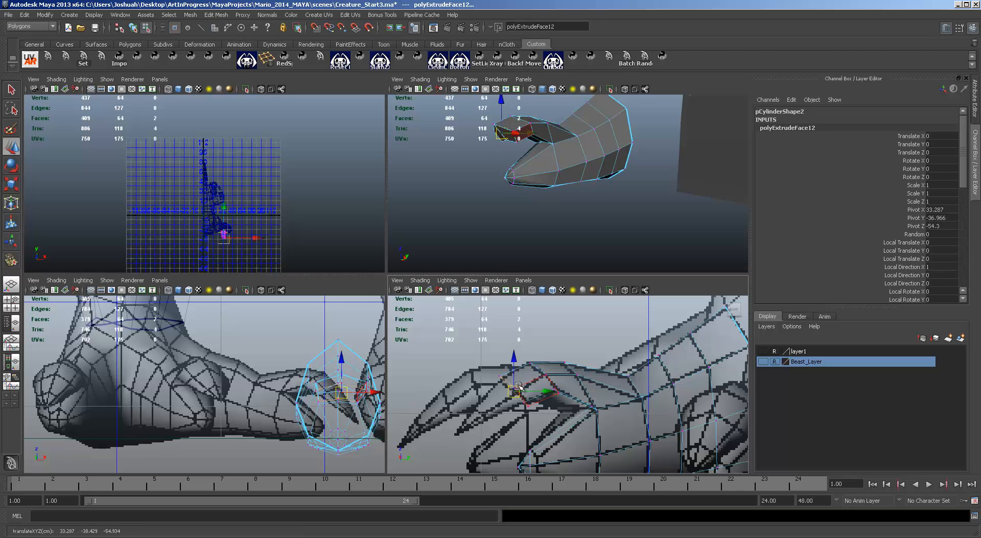
Adjust the upper and lower end vertices of the second claw section in the side view to follow the reference claw's curve
{"action": "key", "text": "F9"}
{"action": "left_click", "coordinate": [501, 376]}
{"action": "mouse_move", "coordinate": [503, 376]}
{"action": "left_mouse_down"}
{"action": "mouse_move", "coordinate": [511, 387]}
{"action": "mouse_move", "coordinate": [505, 381]}
{"action": "left_mouse_up"}
{"action": "left_click_drag", "start_coordinate": [515, 388], "coordinate": [531, 403]}
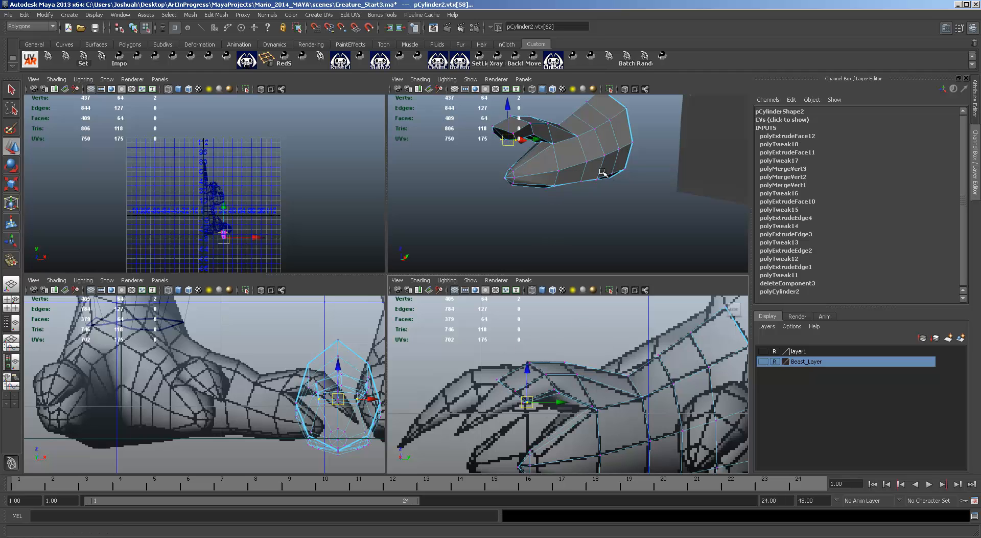
Extrude a third claw section from the two end faces and move it forward and down over the reference claw in the side view
{"action": "left_click_drag", "start_coordinate": [602, 172], "coordinate": [669, 159], "text": "alt"}
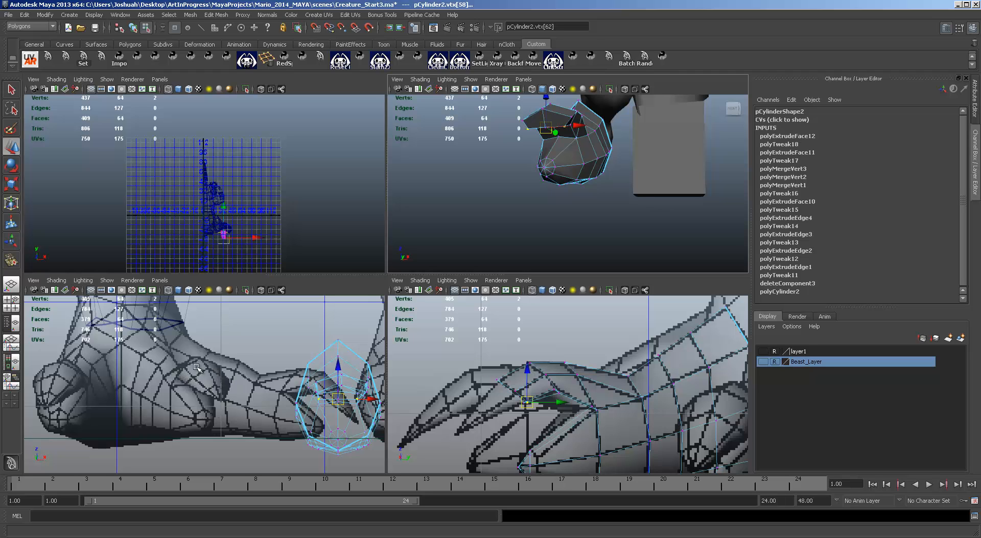
{"action": "left_click_drag", "start_coordinate": [577, 209], "coordinate": [566, 119], "text": "alt"}
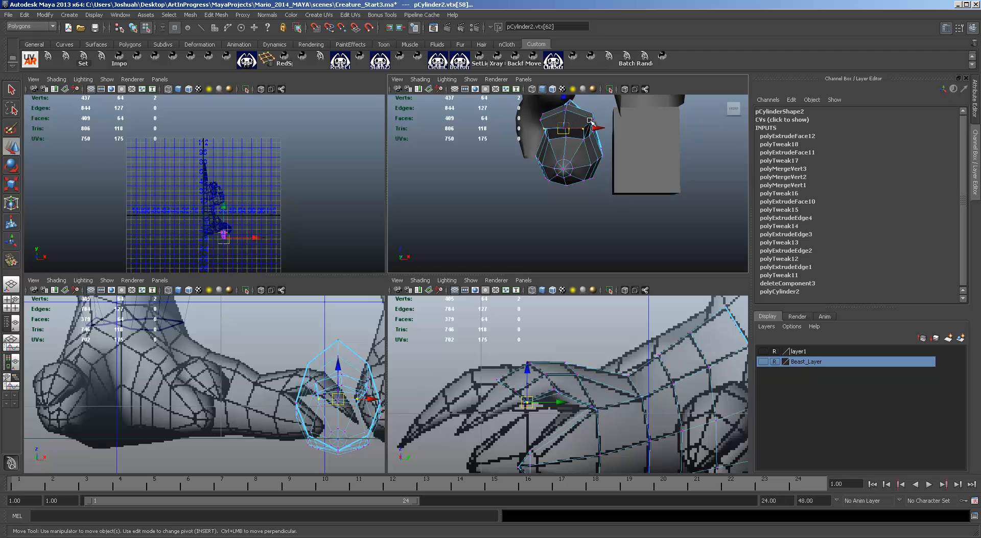
{"action": "left_click_drag", "start_coordinate": [599, 152], "coordinate": [534, 166], "text": "alt"}
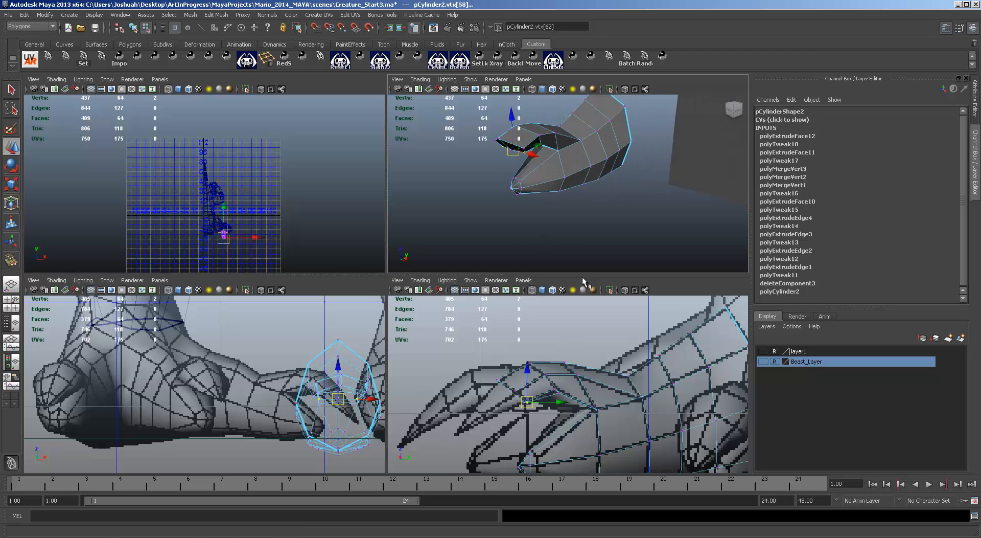
{"action": "left_click", "coordinate": [503, 144]}
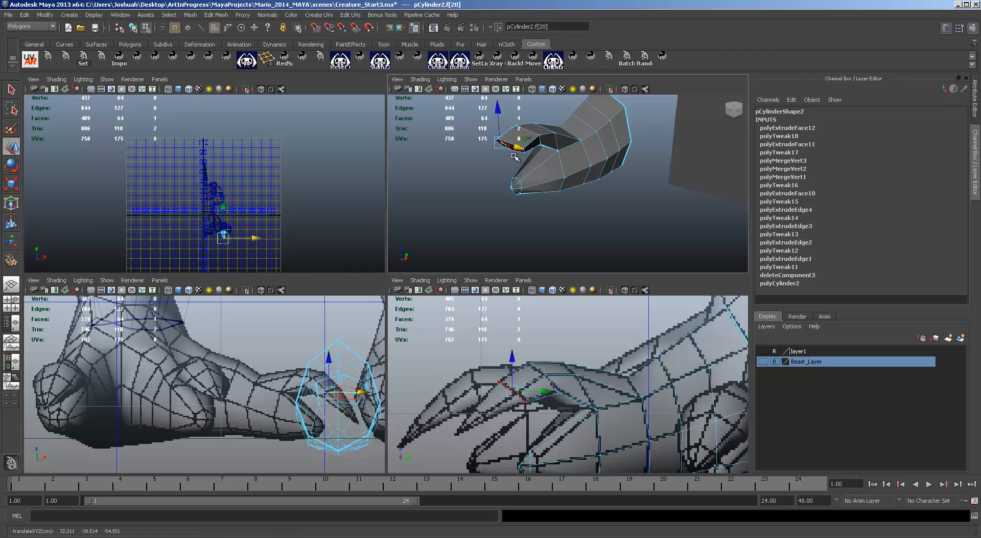
{"action": "left_click_drag", "start_coordinate": [581, 166], "coordinate": [605, 133], "text": "alt"}
{"action": "left_click", "coordinate": [537, 115], "text": "shift"}
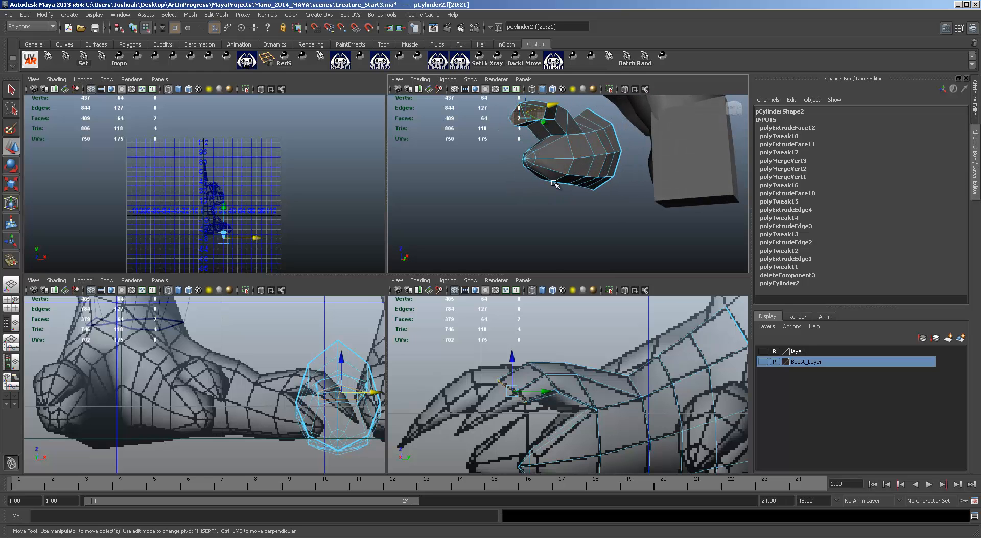
{"action": "key", "text": "ctrl+e"}
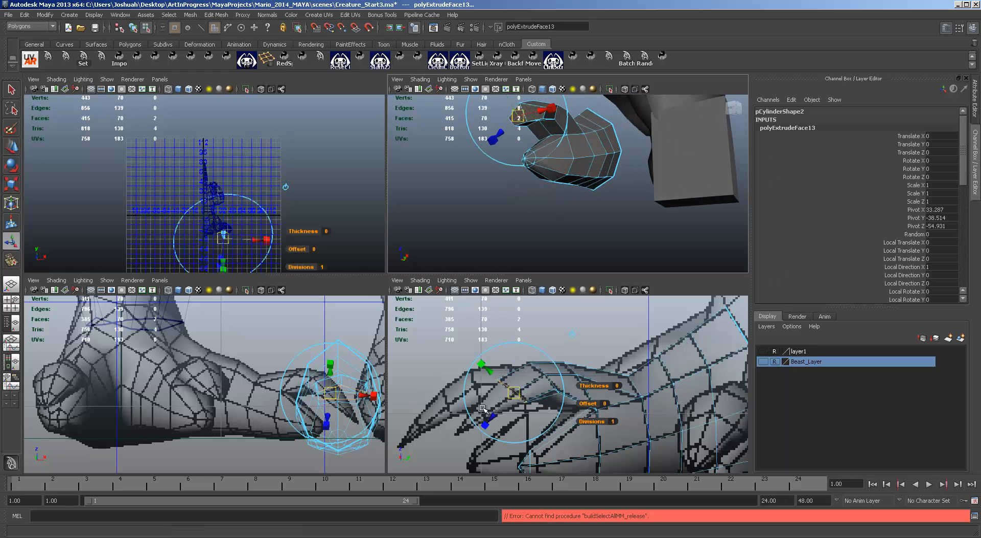
{"action": "key", "text": "w"}
{"action": "left_click_drag", "start_coordinate": [508, 390], "coordinate": [494, 433]}
Scale the third section's end faces down in height and width to taper the claw
{"action": "key", "text": "r"}
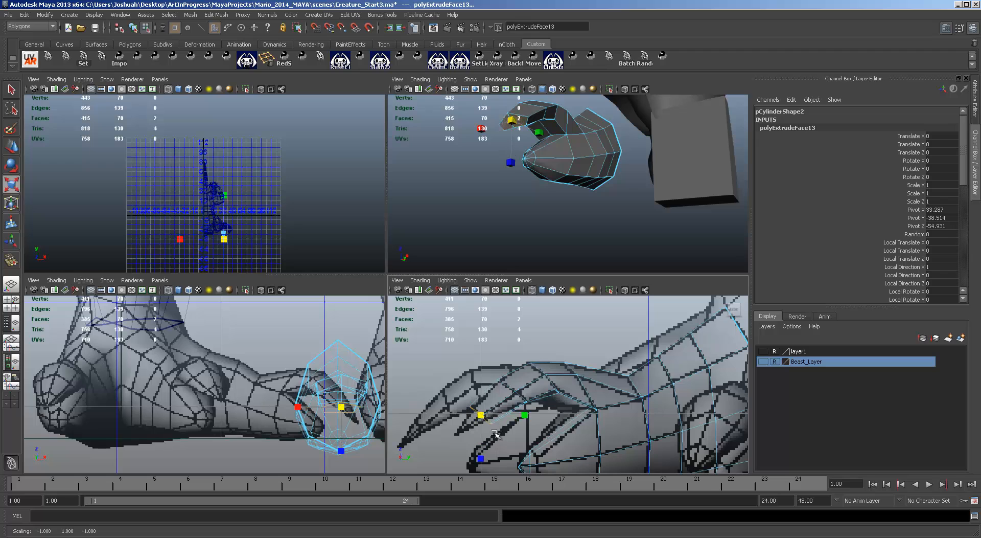
{"action": "left_click", "coordinate": [480, 459]}
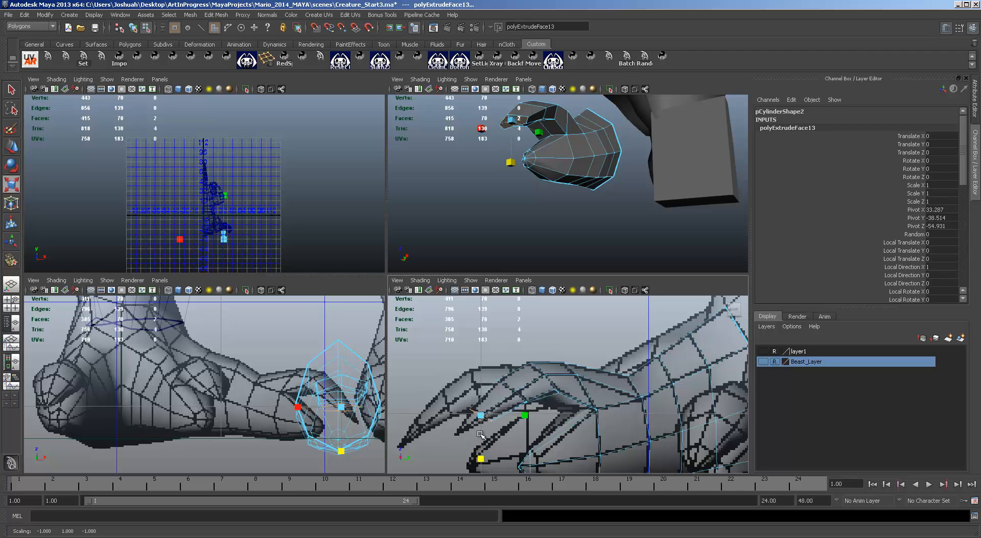
{"action": "scroll", "coordinate": [504, 424], "scroll_direction": "up", "scroll_amount": 1}
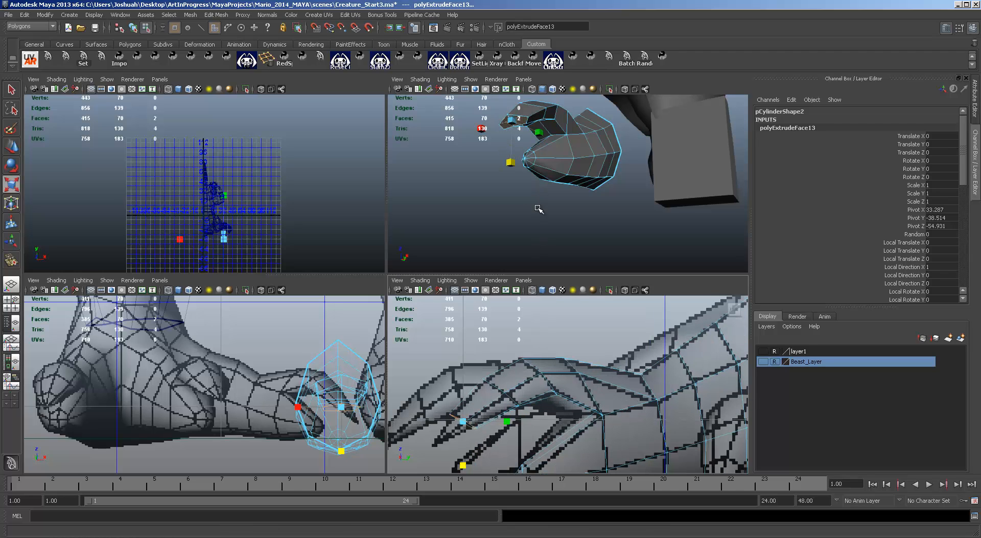
{"action": "left_click_drag", "start_coordinate": [537, 209], "coordinate": [603, 222], "text": "alt"}
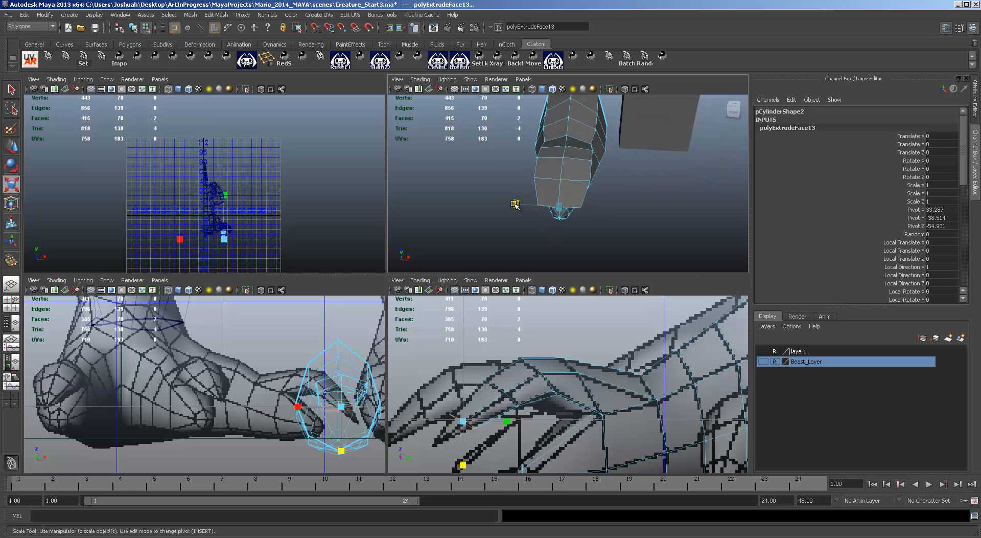
{"action": "left_click_drag", "start_coordinate": [515, 204], "coordinate": [533, 211]}
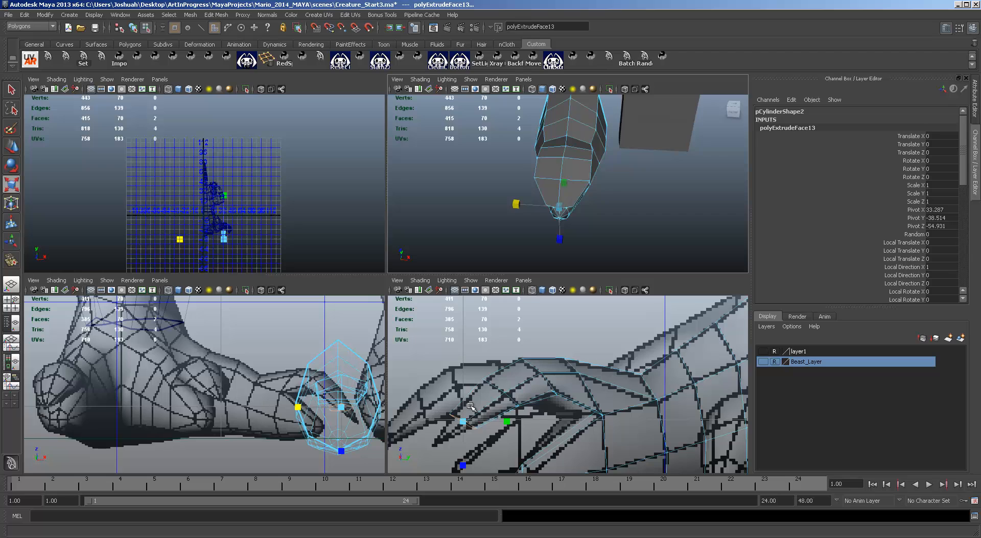
Move the tapered end's lower vertices to about Y -39.54, Z -56.34 in the side view
{"action": "key", "text": "F9"}
{"action": "left_click_drag", "start_coordinate": [482, 434], "coordinate": [464, 417]}
{"action": "key", "text": "w"}
{"action": "mouse_move", "coordinate": [468, 421]}
{"action": "left_mouse_down"}
{"action": "mouse_move", "coordinate": [451, 415]}
{"action": "mouse_move", "coordinate": [474, 427]}
{"action": "left_mouse_up"}
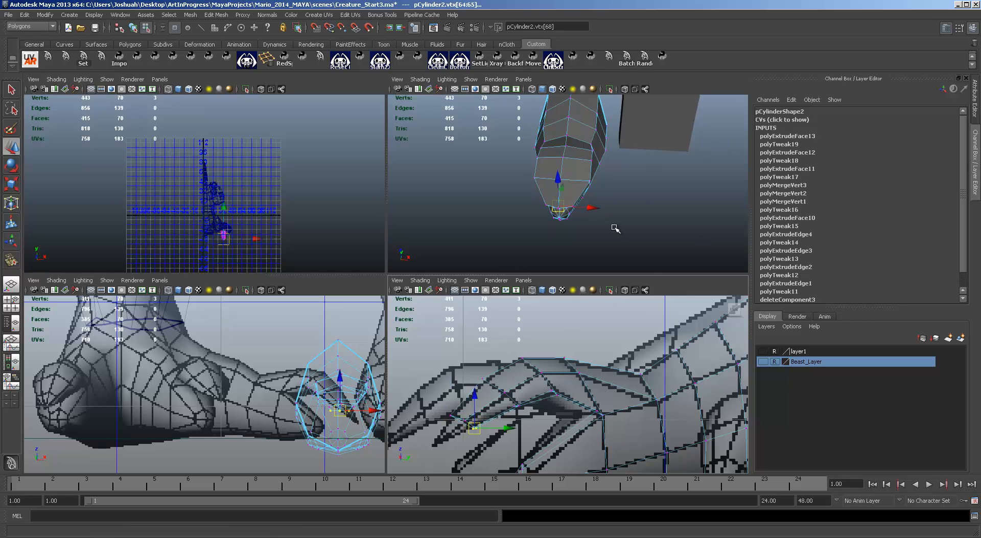
Extrude the claw's two end faces, bring them to the reference claw's tip in the side view and scale them down to a point
{"action": "left_click_drag", "start_coordinate": [629, 189], "coordinate": [572, 179], "text": "alt"}
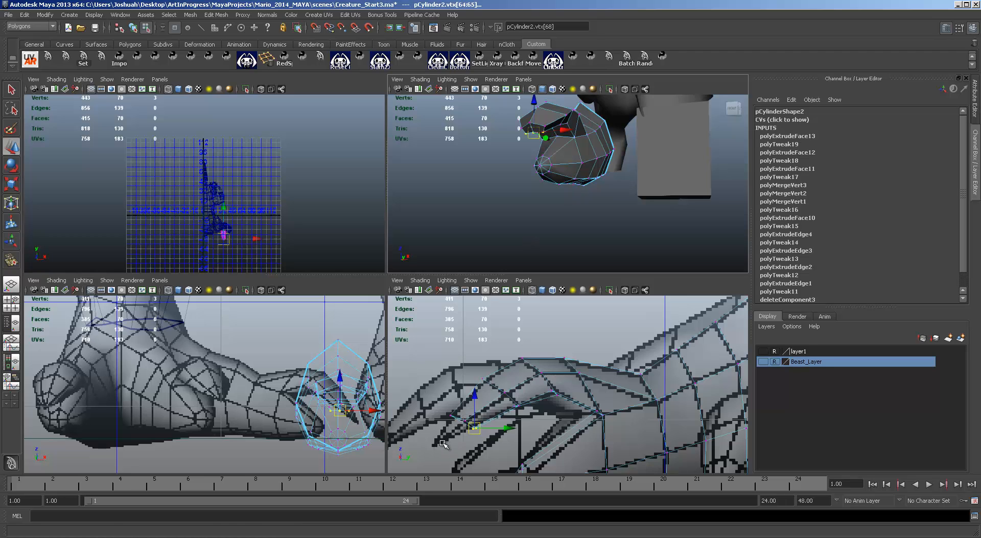
{"action": "left_click_drag", "start_coordinate": [593, 174], "coordinate": [604, 173], "text": "alt"}
{"action": "key", "text": "F11"}
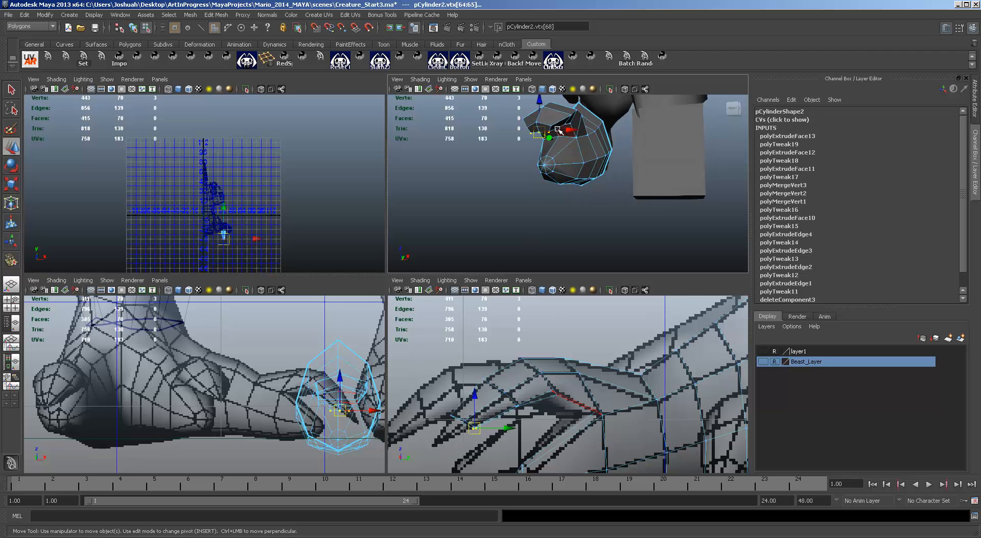
{"action": "left_click", "coordinate": [539, 131]}
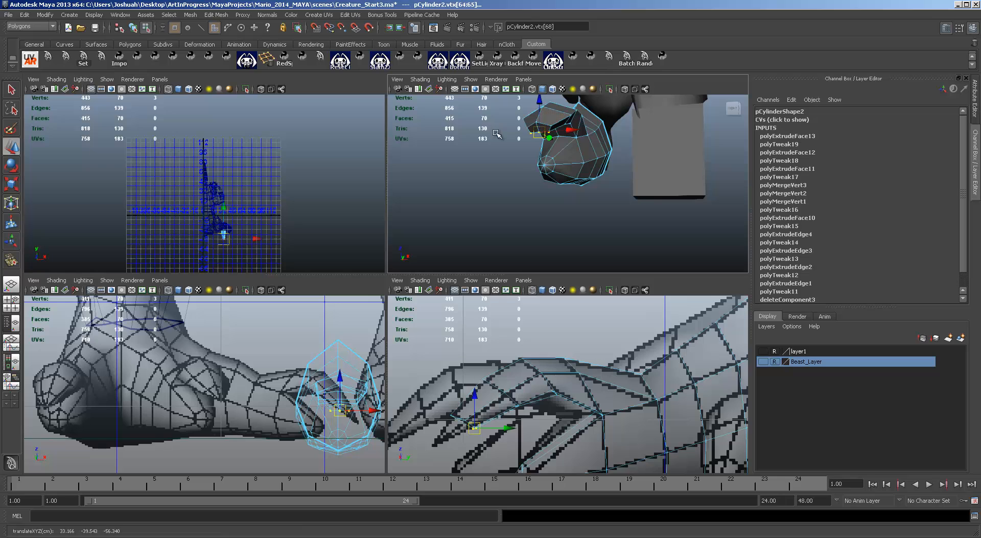
{"action": "left_click", "coordinate": [472, 147]}
{"action": "left_click", "coordinate": [542, 131]}
{"action": "left_click", "coordinate": [535, 128], "text": "shift"}
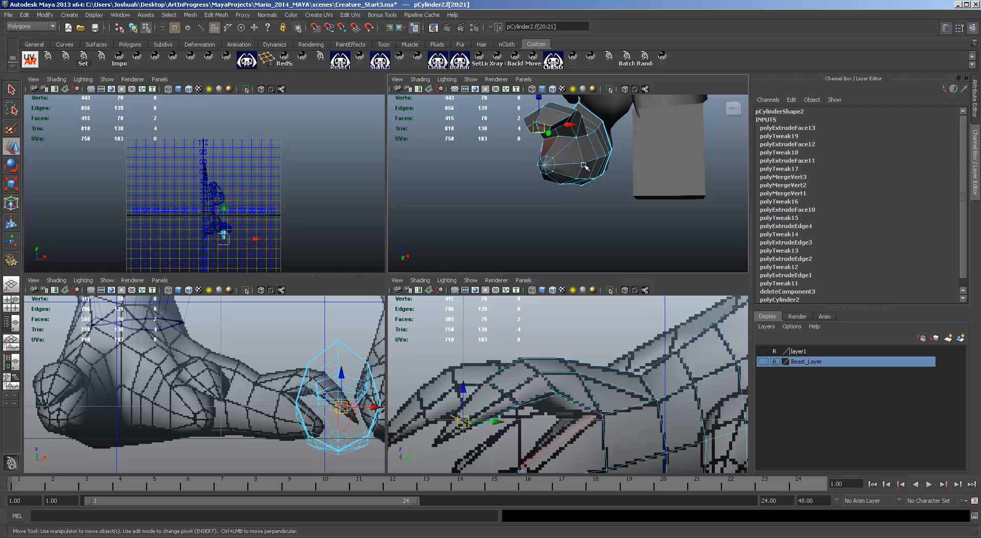
{"action": "key", "text": "ctrl+e"}
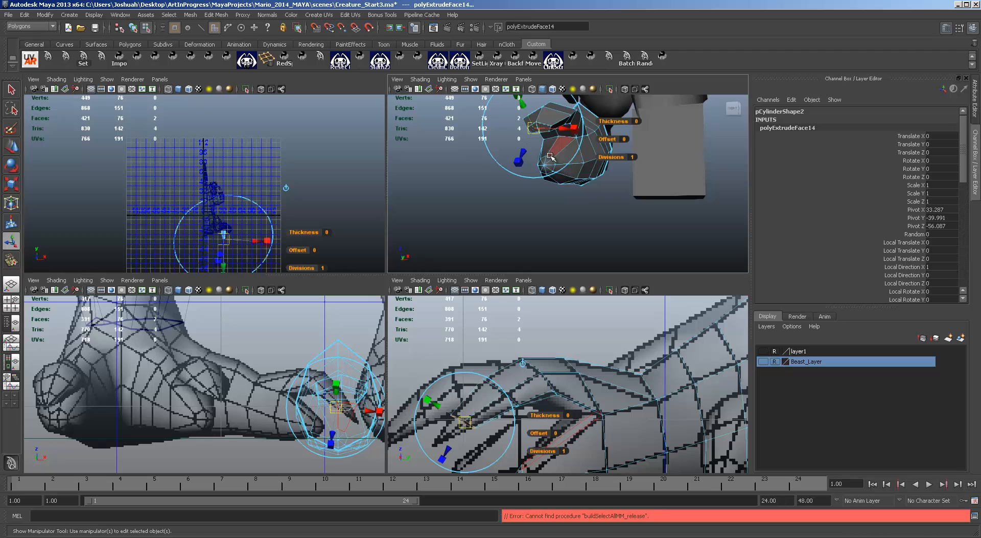
{"action": "key", "text": "w"}
{"action": "left_click_drag", "start_coordinate": [464, 425], "coordinate": [453, 461]}
{"action": "key", "text": "r"}
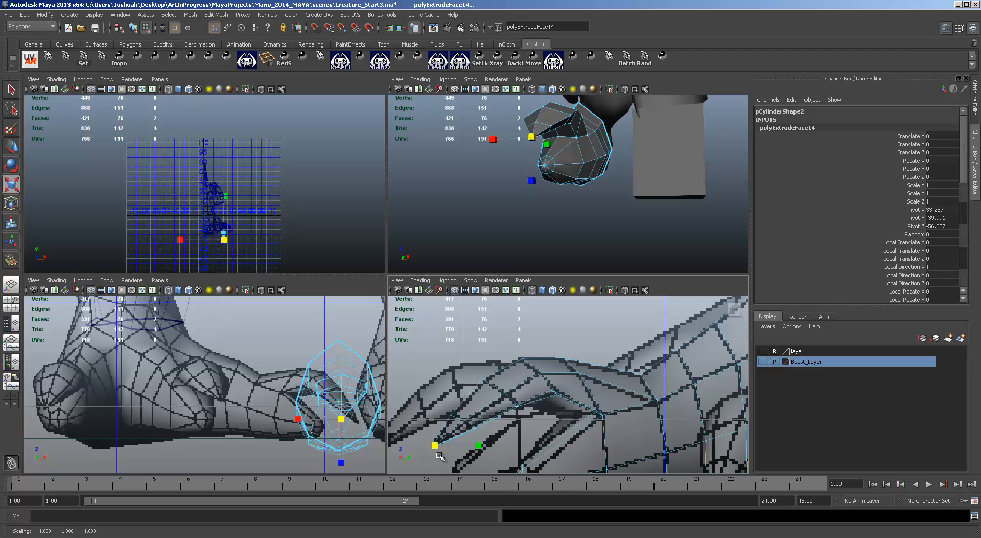
Merge the overlapping vertices at the claw's tip into a single vertex
{"action": "key", "text": "F9"}
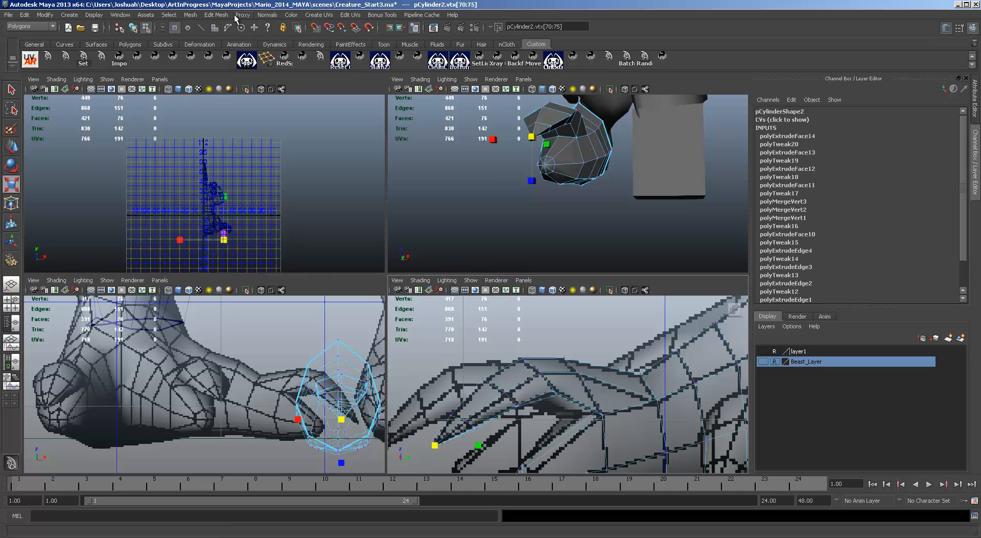
{"action": "left_click", "coordinate": [503, 178]}
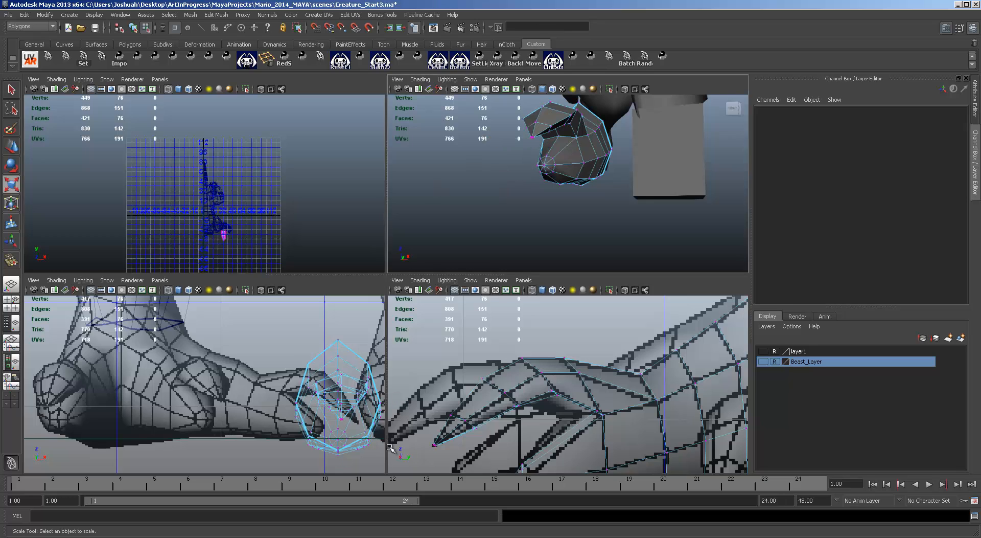
{"action": "left_click_drag", "start_coordinate": [421, 431], "coordinate": [442, 458]}
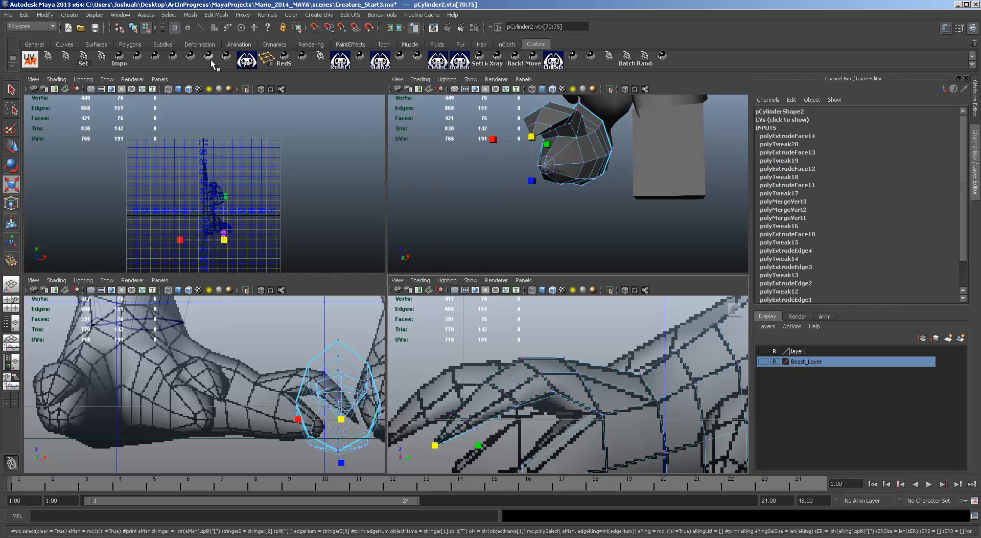
{"action": "left_click", "coordinate": [217, 15]}
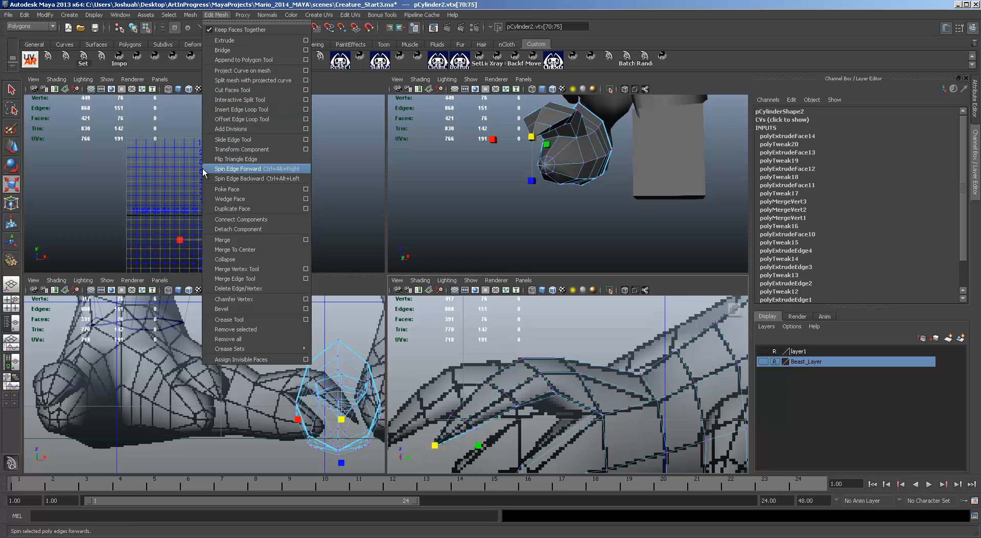
{"action": "left_click", "coordinate": [231, 240]}
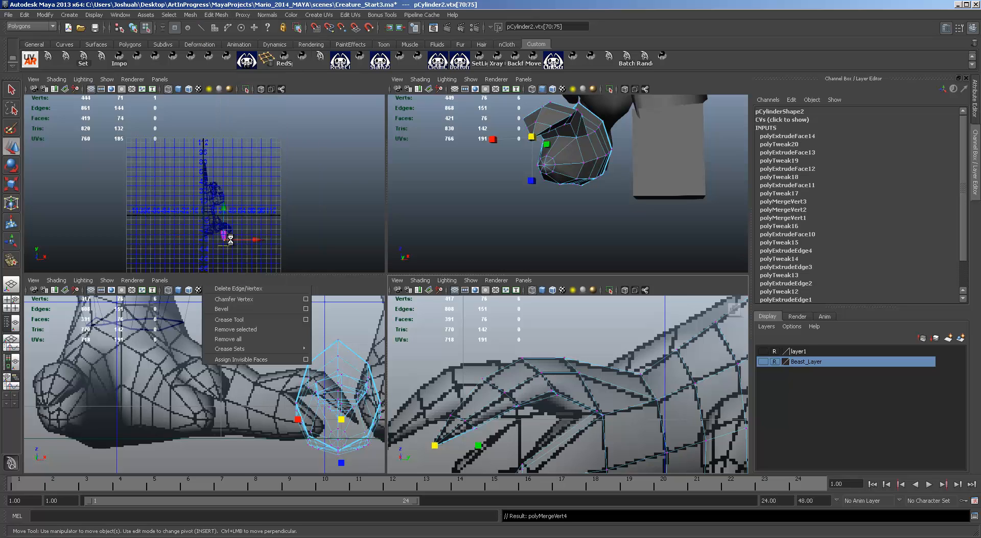
{"action": "key", "text": "w"}
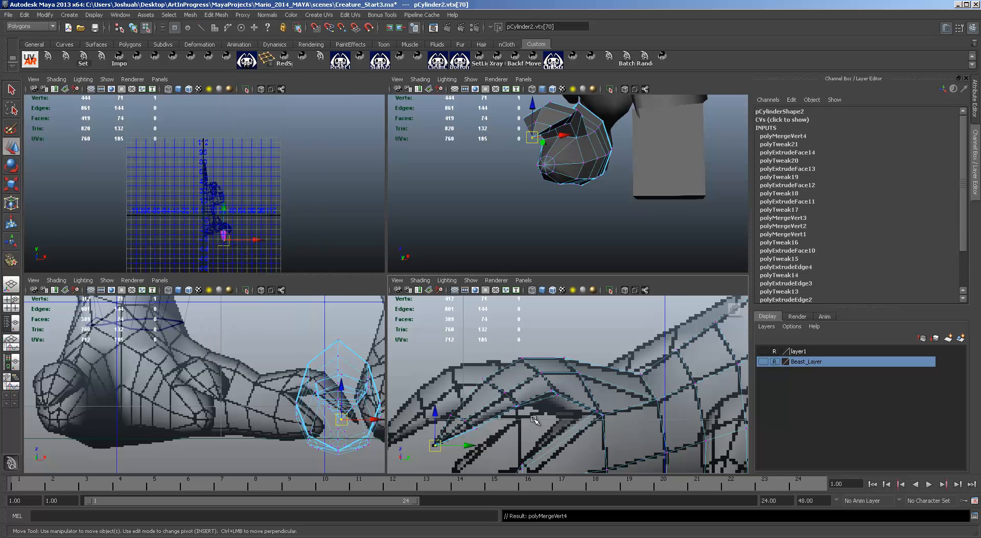
Select the edge loop in the middle of the claw and scale it slightly narrower along X
{"action": "mouse_move", "coordinate": [564, 190]}
{"action": "left_mouse_down", "text": "alt"}
{"action": "mouse_move", "coordinate": [588, 224]}
{"action": "mouse_move", "coordinate": [577, 191]}
{"action": "left_mouse_up", "text": "alt"}
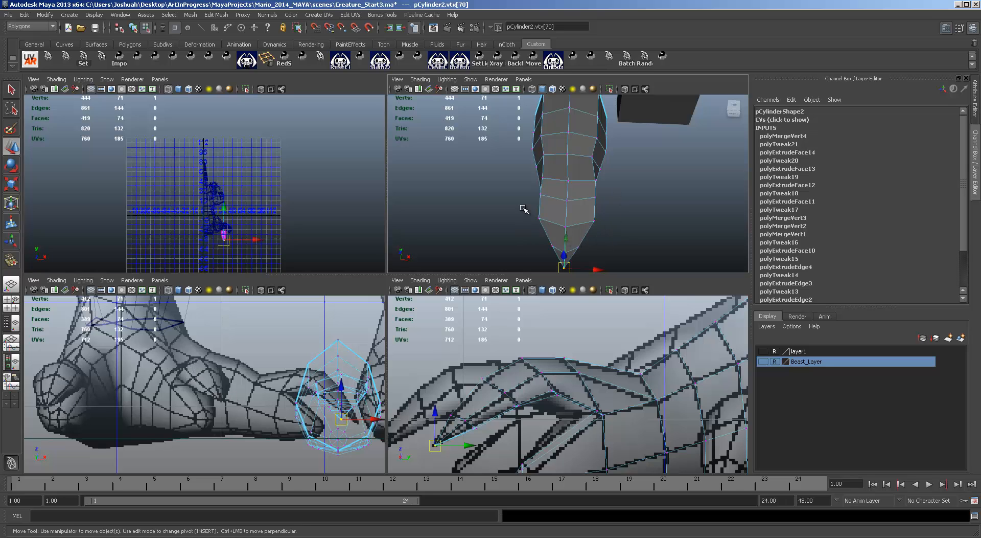
{"action": "left_click_drag", "start_coordinate": [524, 208], "coordinate": [615, 237]}
{"action": "left_click_drag", "start_coordinate": [615, 237], "coordinate": [533, 162], "text": "alt"}
{"action": "right_click_drag", "start_coordinate": [497, 138], "coordinate": [492, 121]}
{"action": "left_click", "coordinate": [469, 130]}
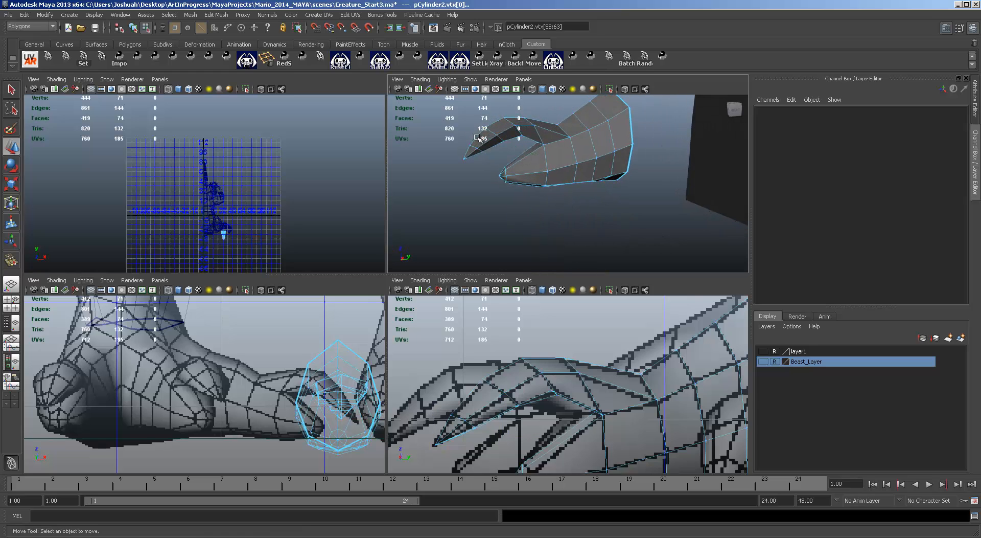
{"action": "double_click", "coordinate": [491, 132]}
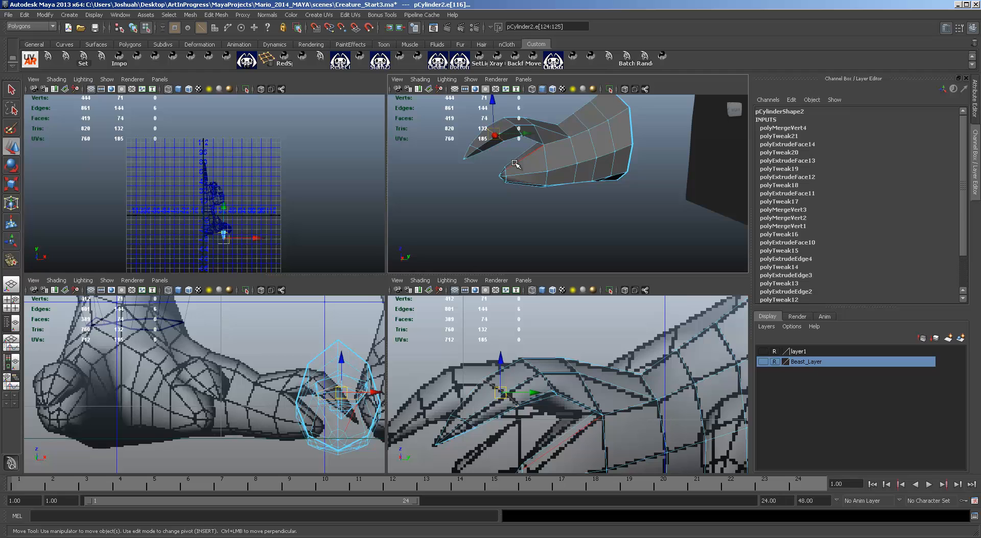
{"action": "left_click_drag", "start_coordinate": [593, 205], "coordinate": [654, 230], "text": "alt"}
{"action": "key", "text": "r"}
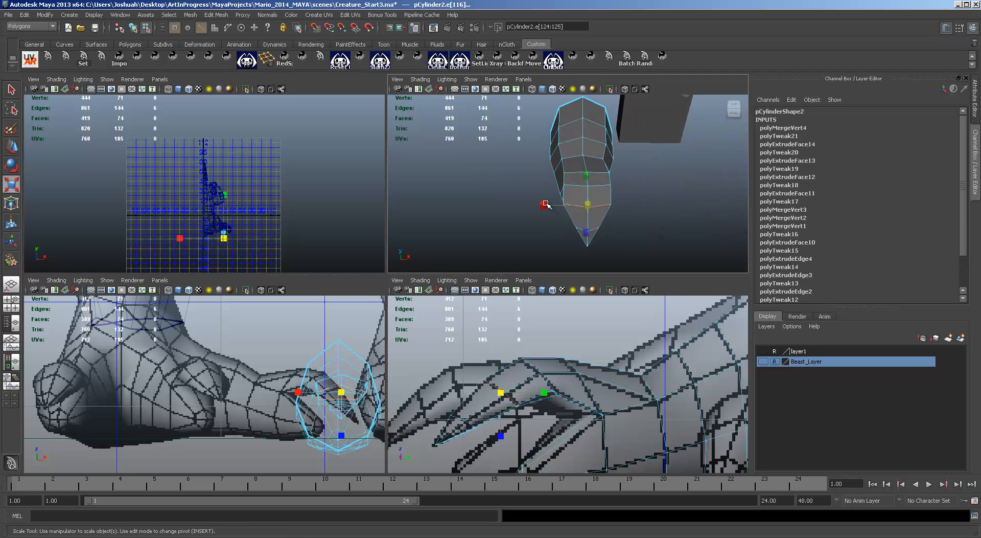
{"action": "left_click_drag", "start_coordinate": [546, 204], "coordinate": [551, 205]}
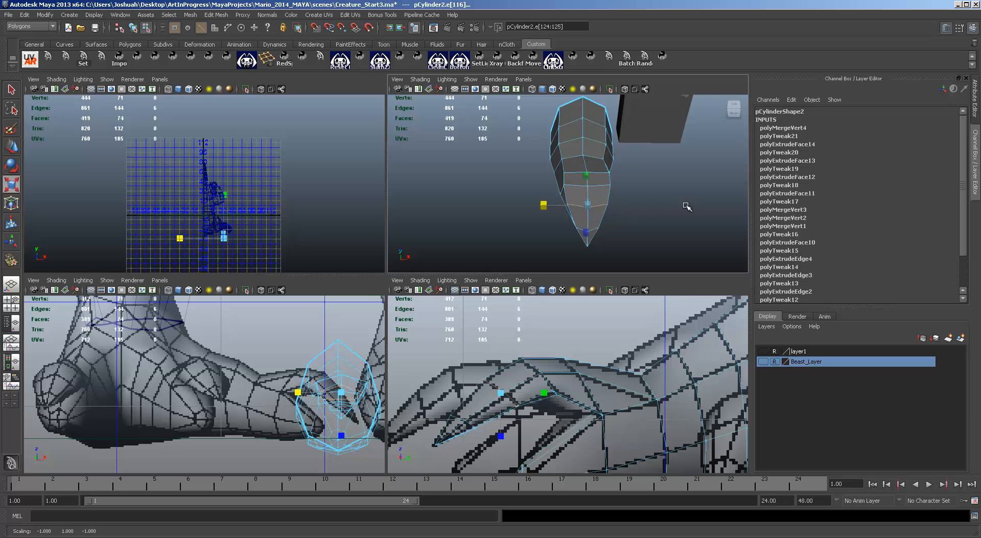
Select the ring of vertices around the toe's blunt tip below the claw and shift it slightly backward in the side view
{"action": "left_click_drag", "start_coordinate": [685, 207], "coordinate": [547, 195], "text": "alt"}
{"action": "scroll", "coordinate": [554, 379], "scroll_direction": "down", "scroll_amount": 5}
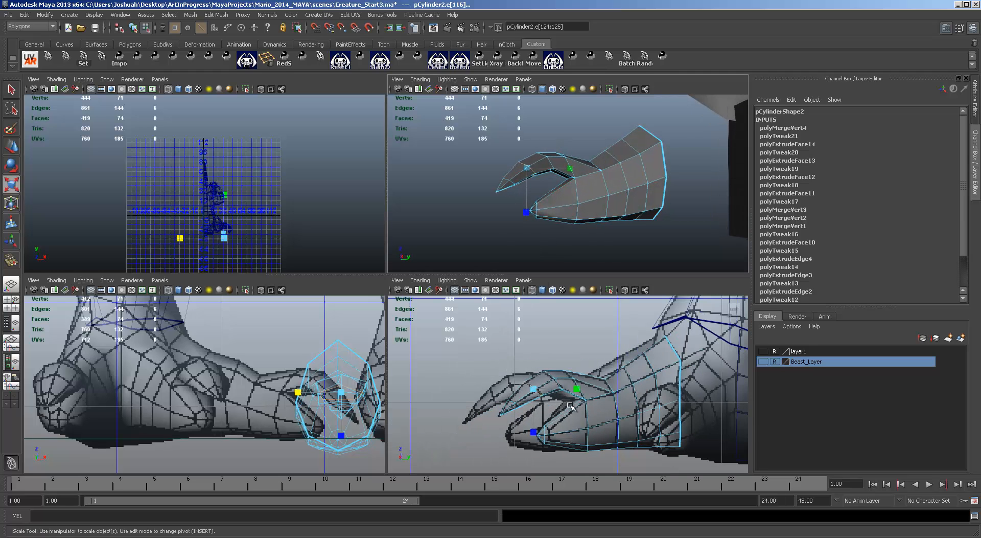
{"action": "left_click_drag", "start_coordinate": [552, 245], "coordinate": [610, 223], "text": "alt"}
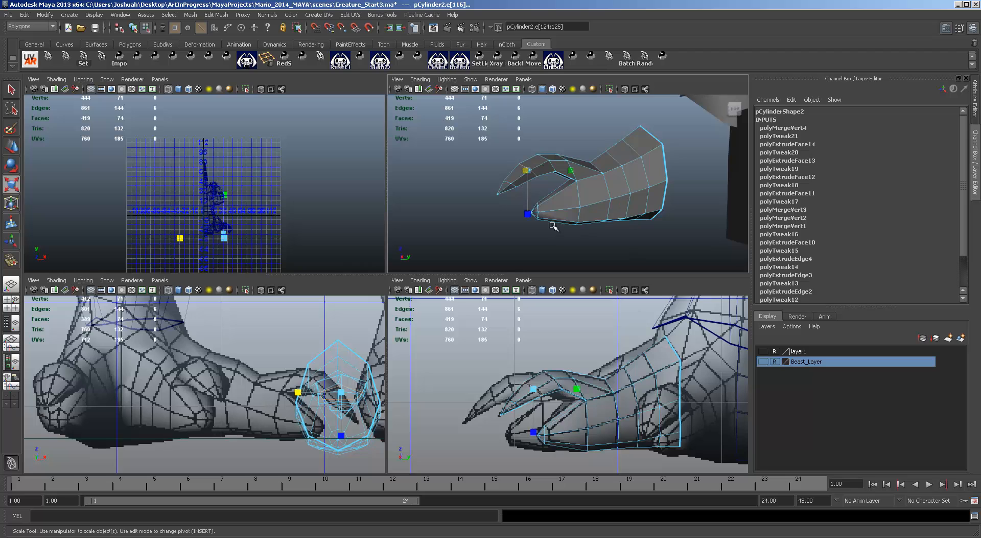
{"action": "key", "text": "F9"}
{"action": "left_click_drag", "start_coordinate": [537, 198], "coordinate": [535, 197]}
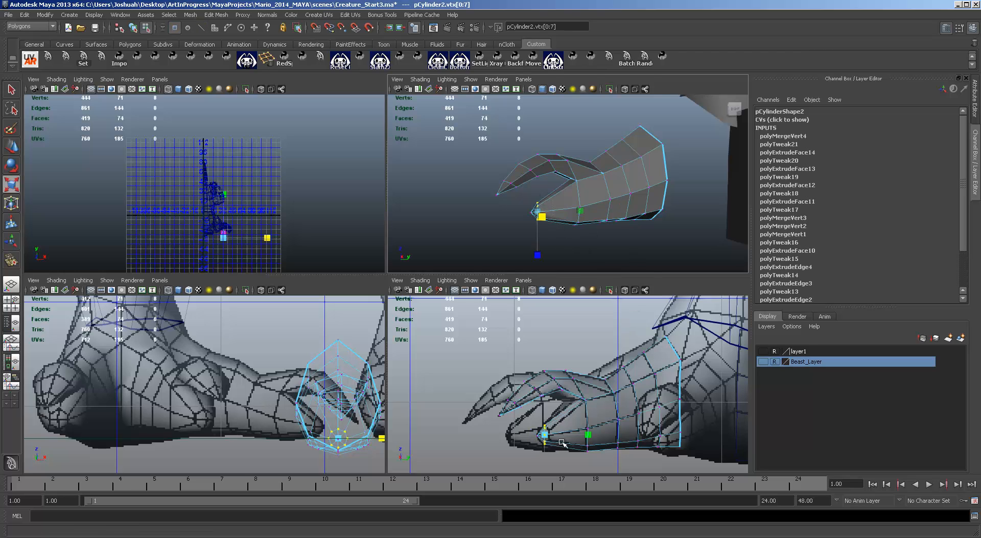
{"action": "key", "text": "w"}
{"action": "left_click_drag", "start_coordinate": [549, 434], "coordinate": [554, 433]}
{"action": "left_click", "coordinate": [549, 229]}
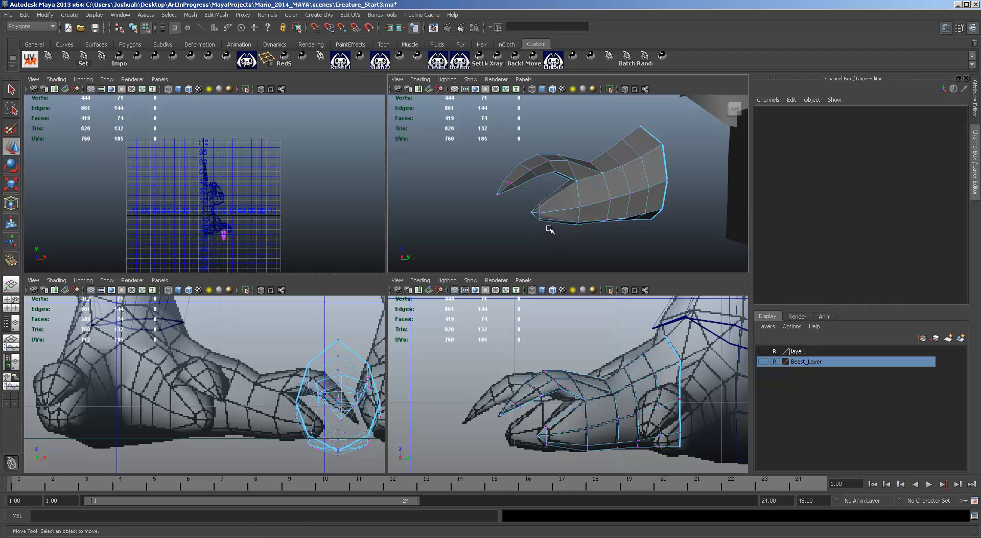
Reshape the toe tip's ring in the side view, moving its lower side vertices to about Y -37.34, Z -58.98
{"action": "left_click", "coordinate": [547, 434]}
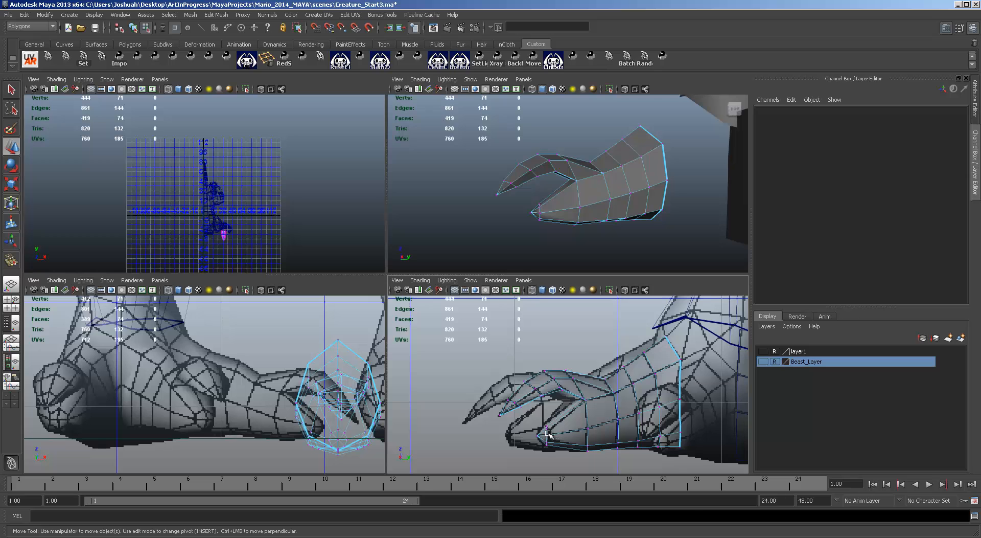
{"action": "key", "text": "space"}
{"action": "scroll", "coordinate": [388, 394], "scroll_direction": "up", "scroll_amount": 5}
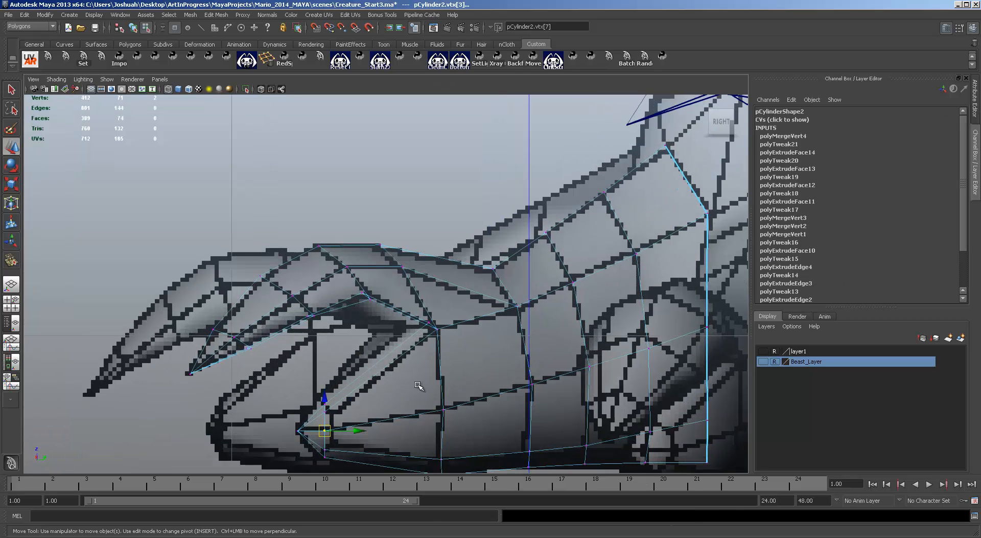
{"action": "middle_click_drag", "start_coordinate": [418, 385], "coordinate": [486, 247], "text": "alt"}
{"action": "left_click_drag", "start_coordinate": [398, 291], "coordinate": [403, 274]}
{"action": "left_click_drag", "start_coordinate": [389, 306], "coordinate": [403, 310]}
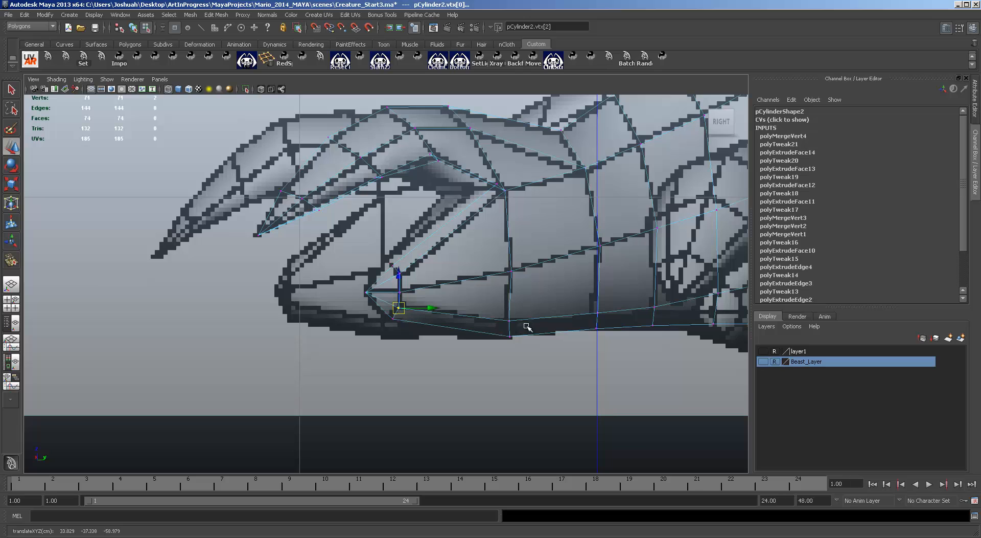
{"action": "left_click_drag", "start_coordinate": [500, 313], "coordinate": [565, 343]}
{"action": "key", "text": "space"}
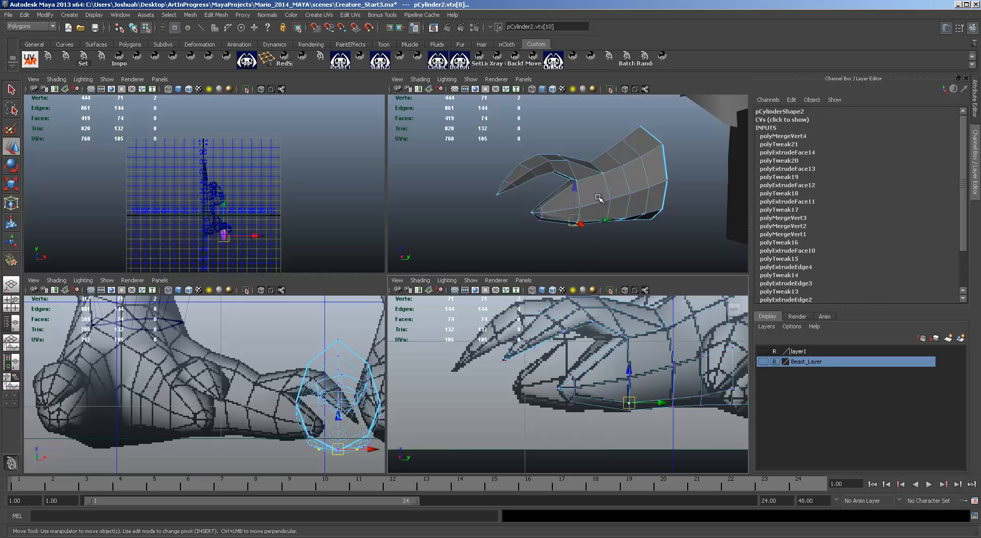
Move the whole toe in front of the heel block at Translate X 42.735 and set its Z rotation to 2.852
{"action": "key", "text": "space"}
{"action": "left_click_drag", "start_coordinate": [565, 274], "coordinate": [622, 320], "text": "alt"}
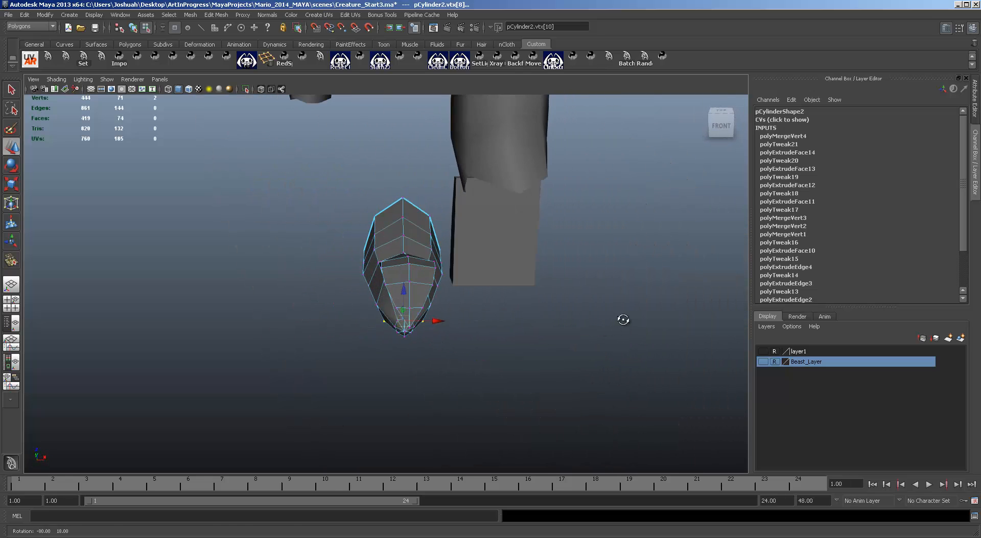
{"action": "key", "text": "F8"}
{"action": "middle_click_drag", "start_coordinate": [439, 317], "coordinate": [559, 322]}
{"action": "left_click_drag", "start_coordinate": [560, 322], "coordinate": [589, 296], "text": "alt"}
{"action": "key", "text": "e"}
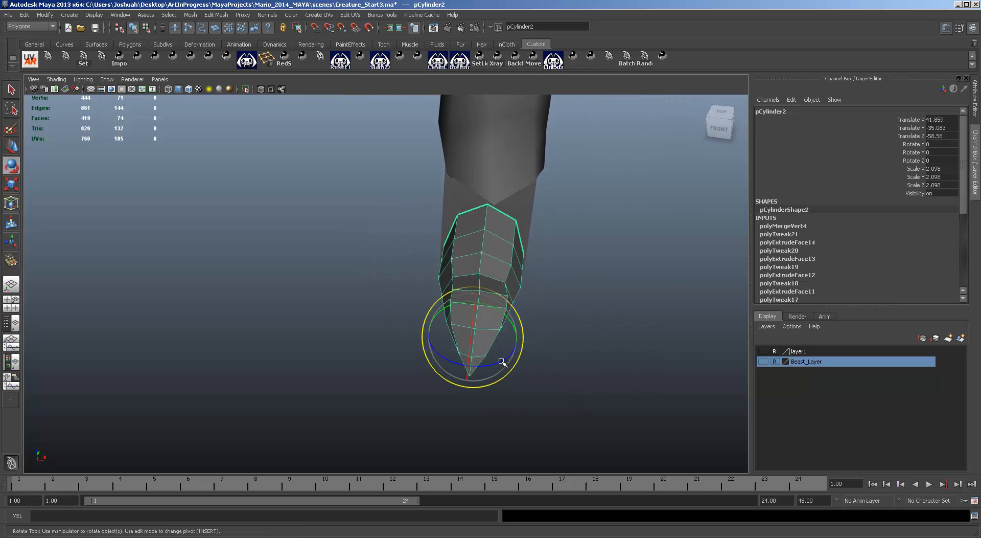
{"action": "left_click_drag", "start_coordinate": [495, 364], "coordinate": [526, 341]}
{"action": "key", "text": "w"}
Compare the toe's placement with the reference foot in the front and side views
{"action": "key", "text": "space"}
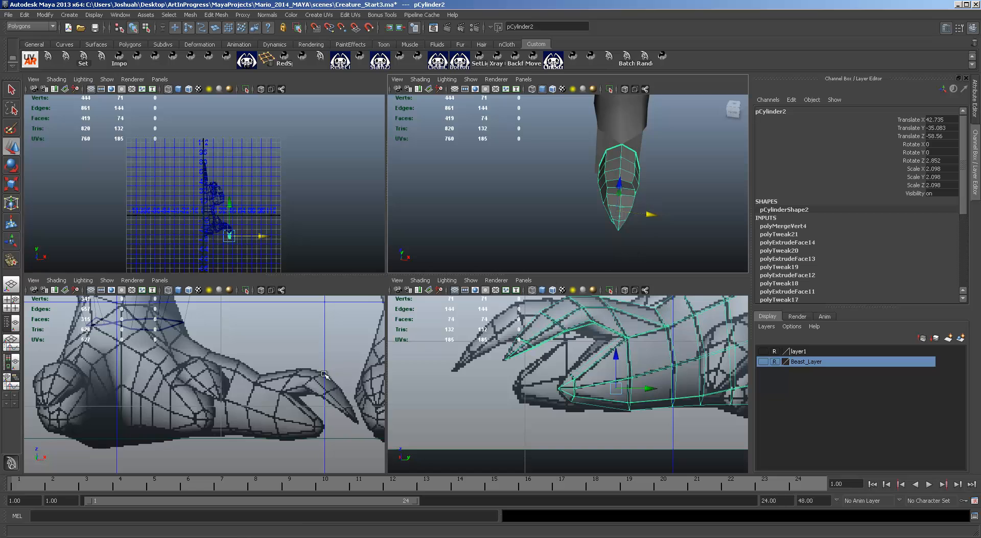
{"action": "scroll", "coordinate": [338, 364], "scroll_direction": "down", "scroll_amount": 3}
{"action": "middle_click_drag", "start_coordinate": [366, 353], "coordinate": [129, 338], "text": "alt"}
{"action": "scroll", "coordinate": [331, 393], "scroll_direction": "up", "scroll_amount": 4}
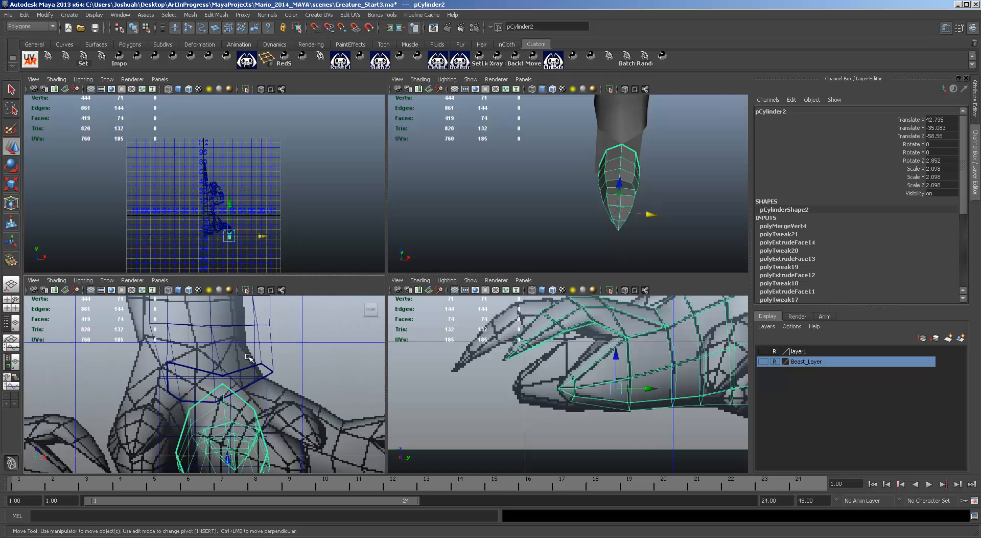
{"action": "middle_click_drag", "start_coordinate": [721, 372], "coordinate": [535, 439], "text": "alt"}
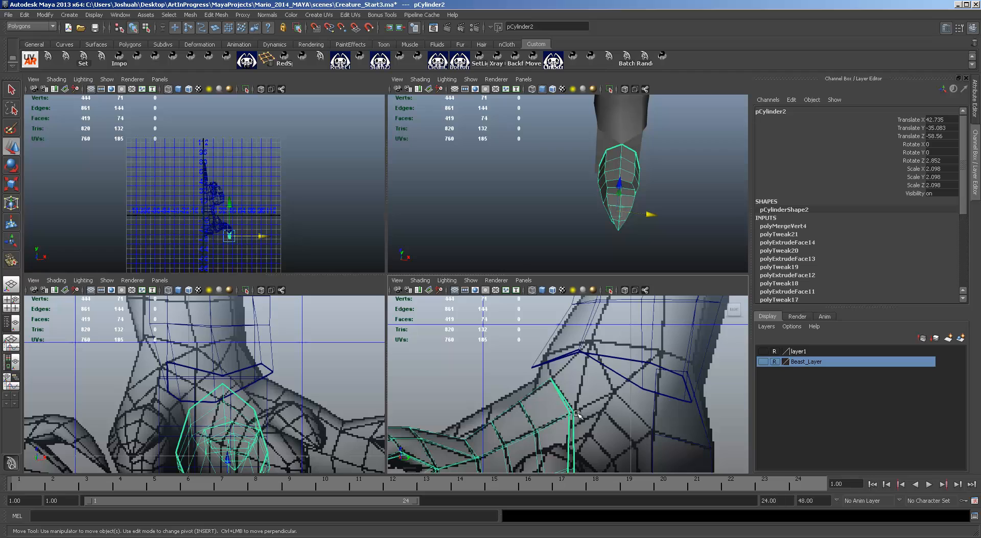
{"action": "middle_click_drag", "start_coordinate": [592, 399], "coordinate": [651, 337], "text": "alt"}
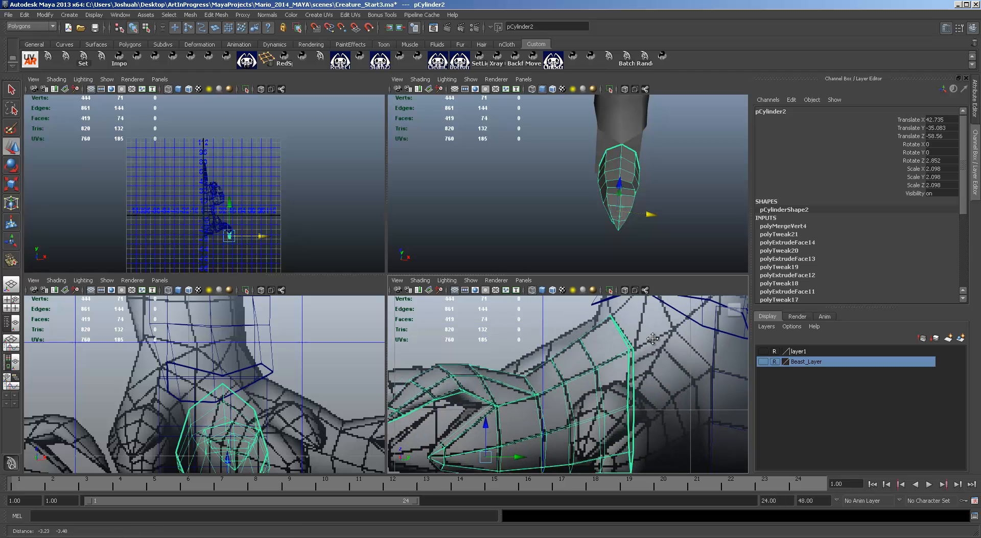
{"action": "scroll", "coordinate": [627, 354], "scroll_direction": "down", "scroll_amount": 2}
{"action": "scroll", "coordinate": [628, 354], "scroll_direction": "down", "scroll_amount": 2}
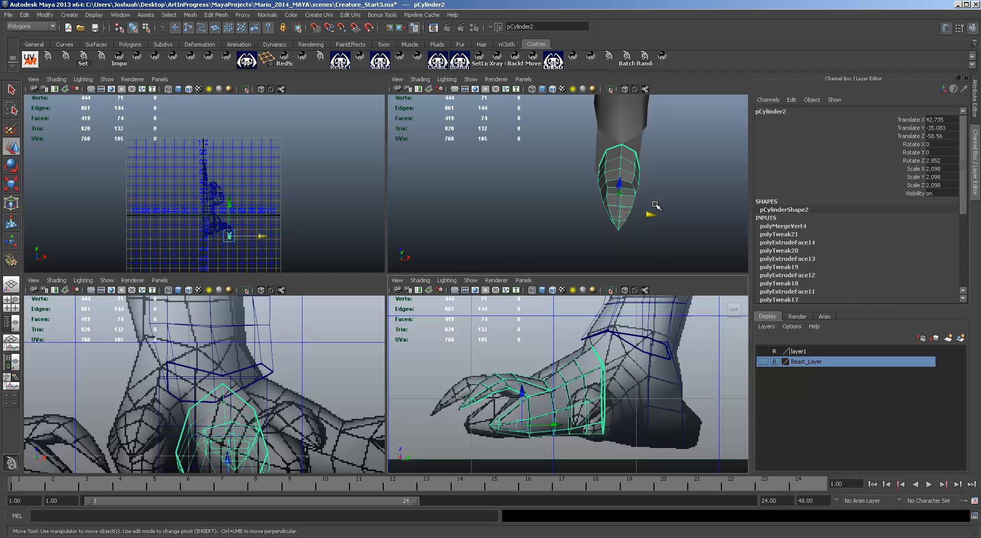
Duplicate the toe and move the copy outward beside the original, to Translate X 55.622
{"action": "key", "text": "ctrl+d"}
{"action": "left_click_drag", "start_coordinate": [650, 215], "coordinate": [658, 249]}
{"action": "scroll", "coordinate": [659, 249], "scroll_direction": "down", "scroll_amount": 5}
{"action": "left_click_drag", "start_coordinate": [639, 193], "coordinate": [583, 230], "text": "alt"}
{"action": "key", "text": "Insert"}
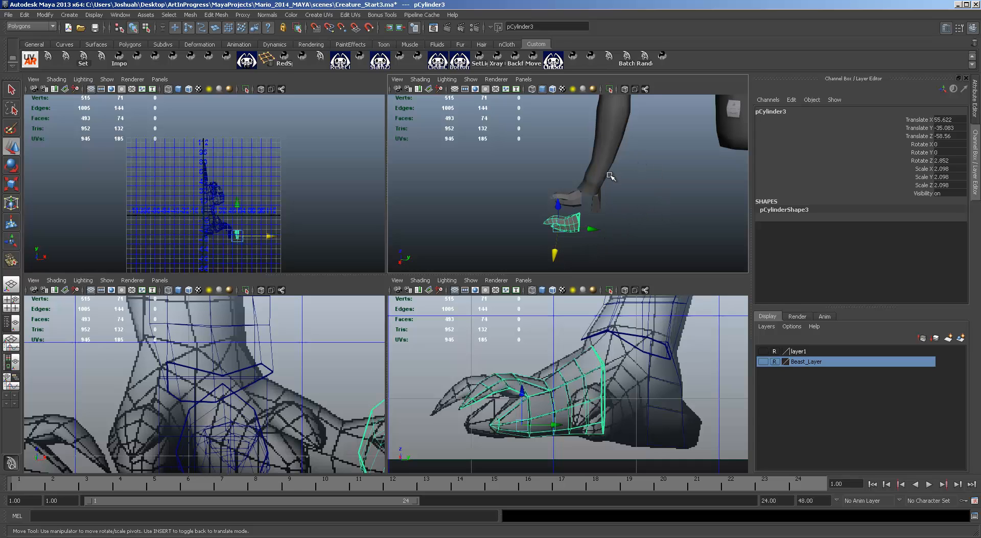
{"action": "left_click_drag", "start_coordinate": [567, 154], "coordinate": [587, 184], "text": "alt"}
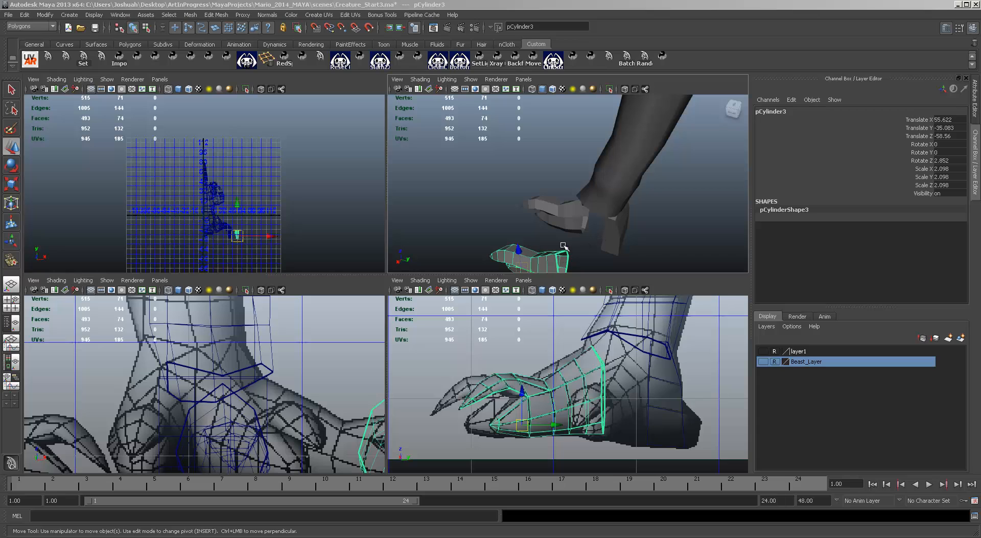
{"action": "left_click_drag", "start_coordinate": [563, 246], "coordinate": [633, 230], "text": "alt"}
{"action": "key", "text": "space"}
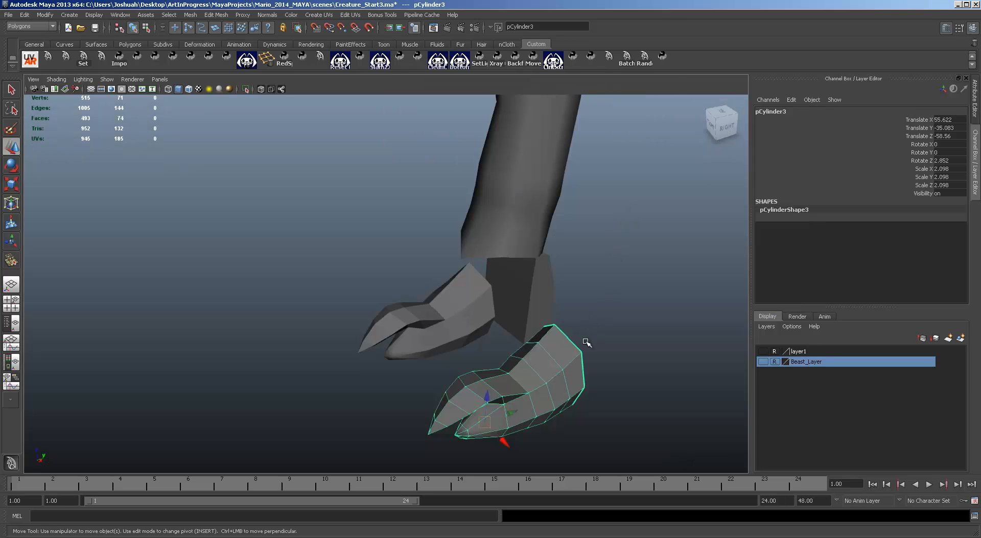
Relocate the duplicated toe's pivot to its thick rear end, snapping it to a vertex
{"action": "middle_click_drag", "start_coordinate": [587, 342], "coordinate": [542, 297], "text": "alt"}
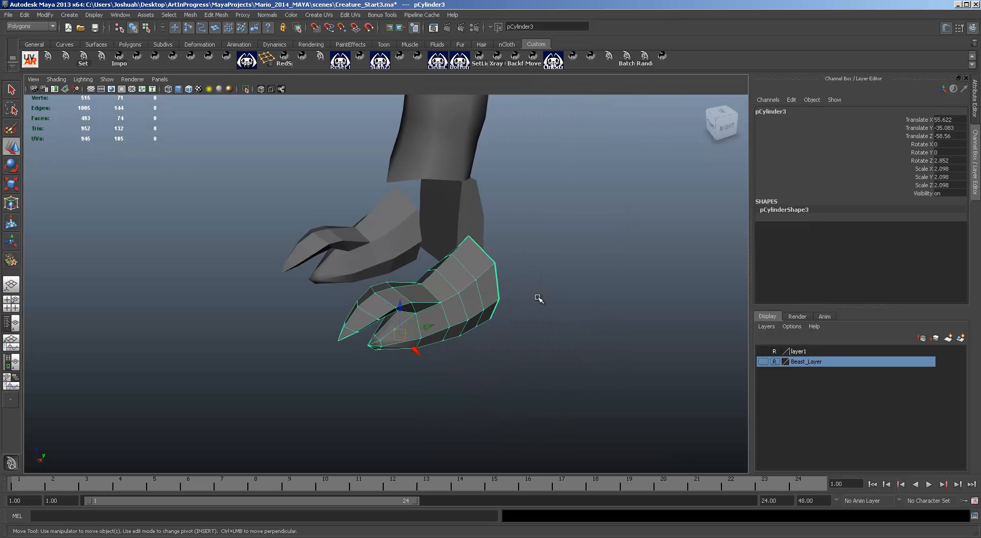
{"action": "key", "text": "Insert"}
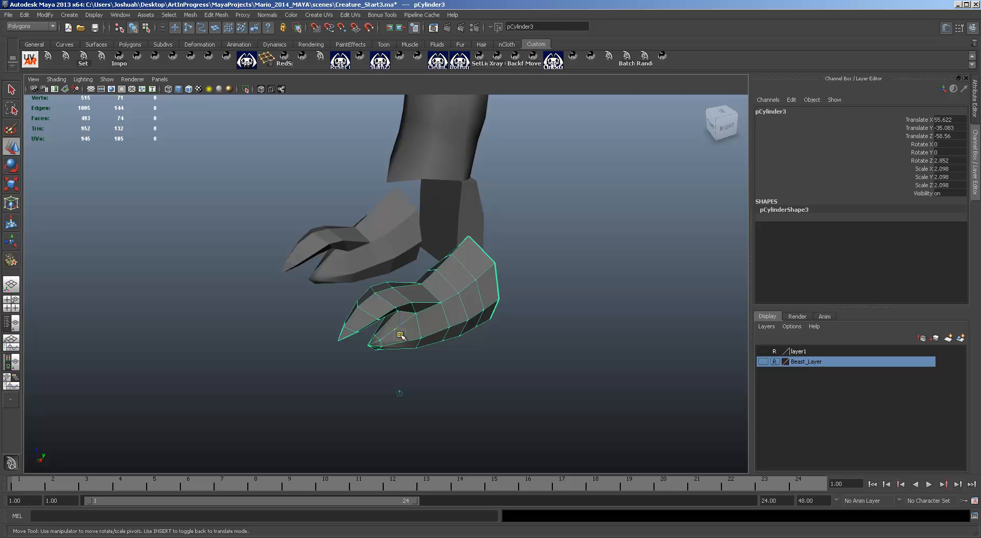
{"action": "key", "text": "v"}
{"action": "left_click_drag", "start_coordinate": [409, 333], "coordinate": [513, 306]}
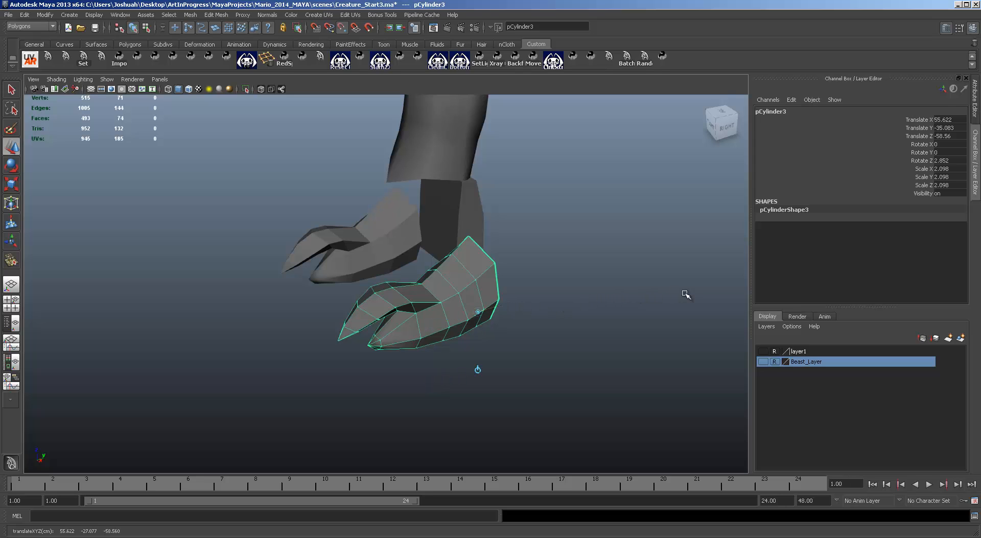
{"action": "key", "text": "Insert"}
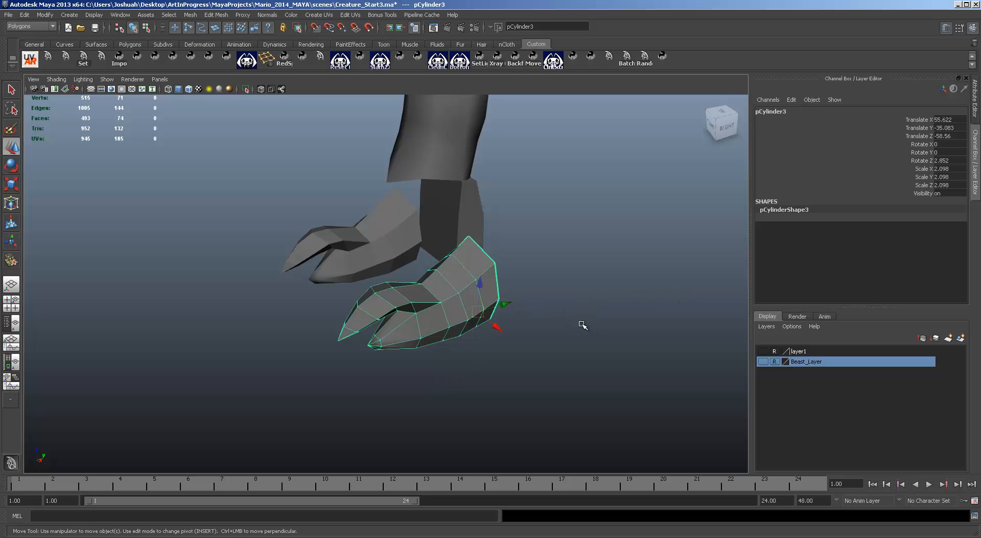
Scale the duplicated toe uniformly to 2.021 and turn it outward to Rotate Z 29.282
{"action": "left_click_drag", "start_coordinate": [583, 325], "coordinate": [552, 331], "text": "alt"}
{"action": "key", "text": "r"}
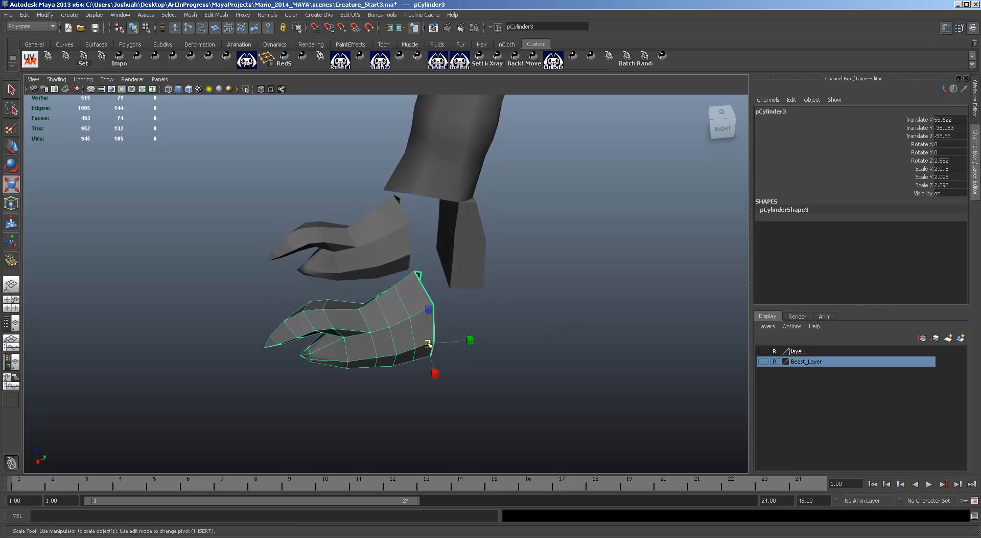
{"action": "left_click_drag", "start_coordinate": [429, 344], "coordinate": [507, 379]}
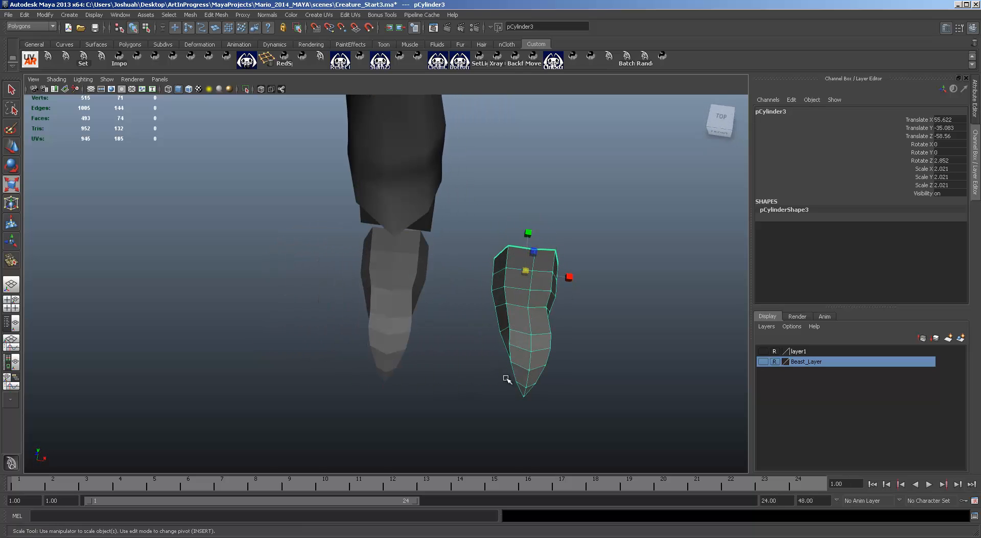
{"action": "key", "text": "e"}
{"action": "left_click_drag", "start_coordinate": [530, 312], "coordinate": [543, 310]}
Move the duplicated toe closer to the heel, to Translate X 48.794 and Y -33.176
{"action": "key", "text": "w"}
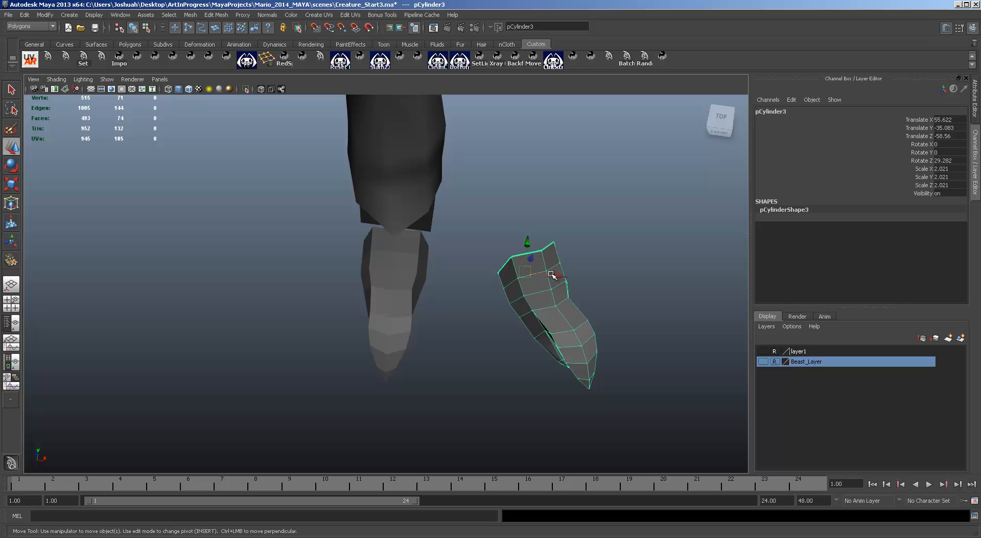
{"action": "left_click_drag", "start_coordinate": [551, 274], "coordinate": [466, 234]}
{"action": "left_click_drag", "start_coordinate": [552, 221], "coordinate": [566, 244], "text": "alt"}
Turn the outer toe further sideways to Rotate Z 67.663 and scale it uniformly to 1.663
{"action": "key", "text": "space"}
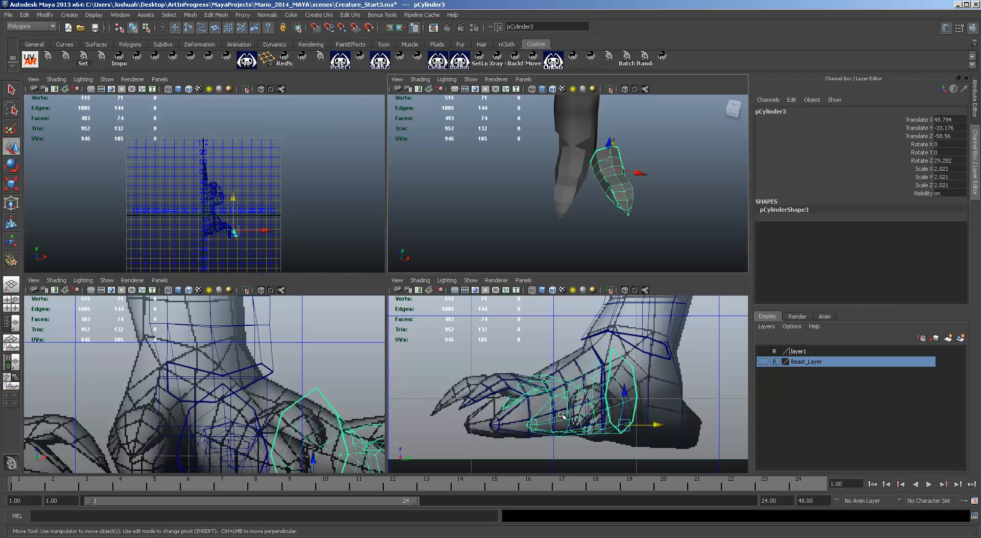
{"action": "key", "text": "e"}
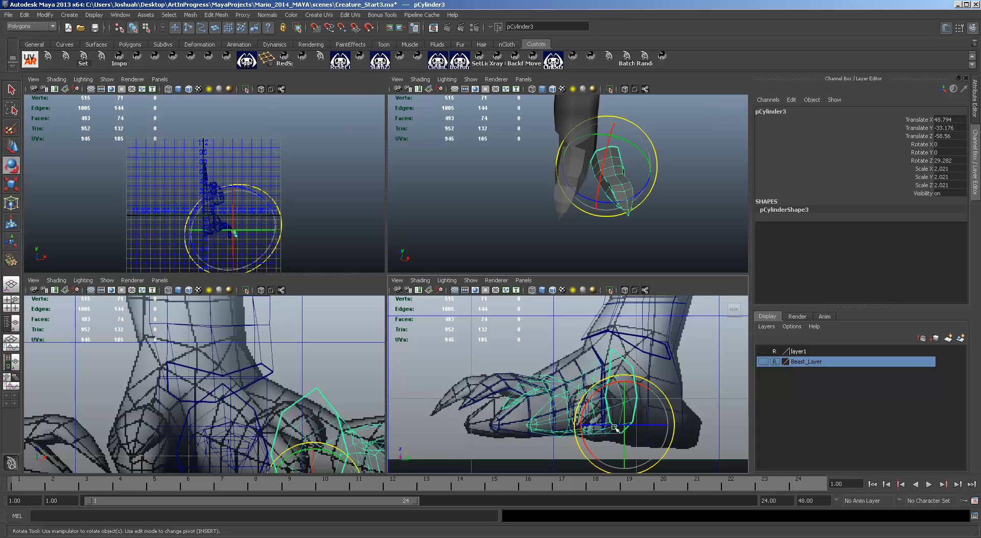
{"action": "left_click_drag", "start_coordinate": [615, 428], "coordinate": [595, 422]}
{"action": "key", "text": "r"}
{"action": "key", "text": "w"}
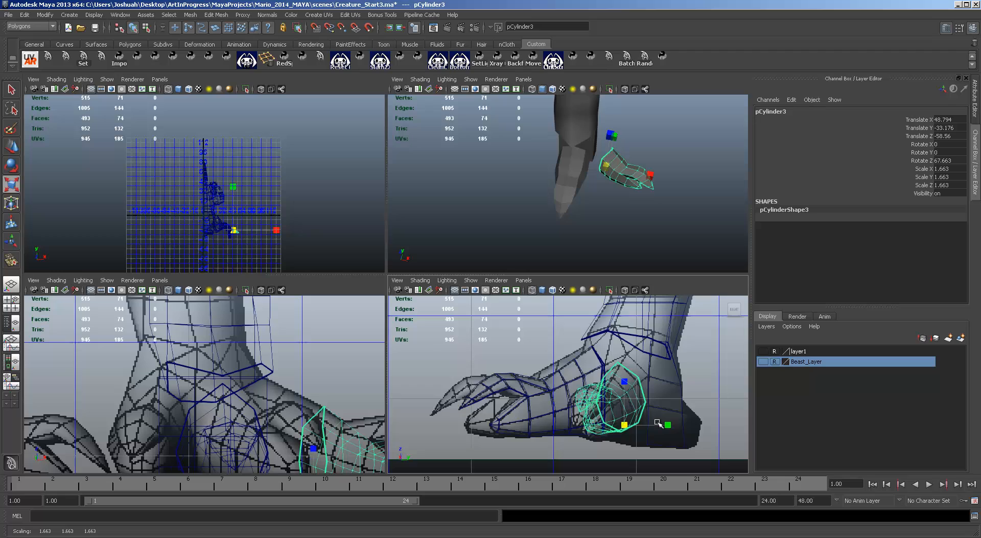
Rotate the outer toe to X -1.151, Y 2.799, Z 76.402 and shift it to Translate Y -35.452
{"action": "left_click_drag", "start_coordinate": [656, 421], "coordinate": [641, 418]}
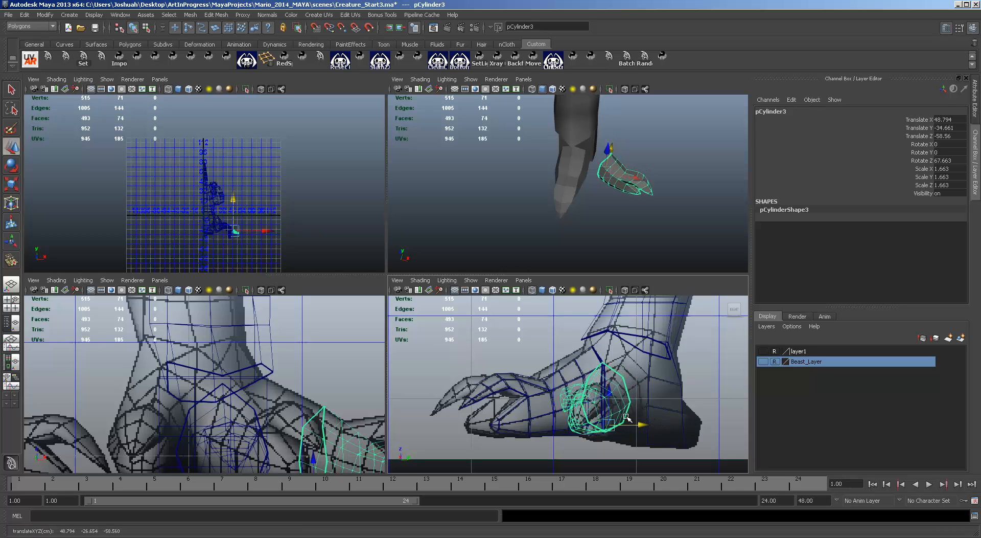
{"action": "key", "text": "e"}
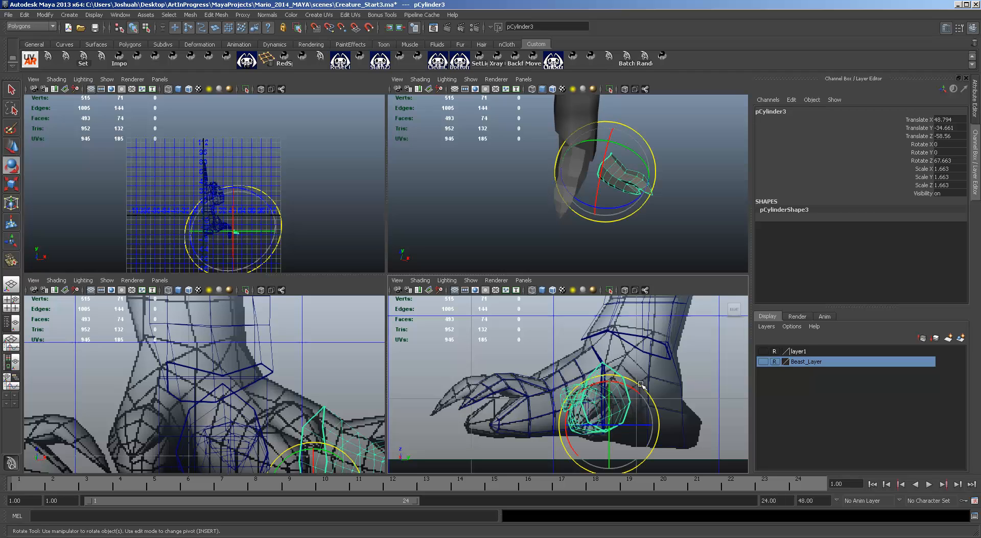
{"action": "left_click_drag", "start_coordinate": [641, 384], "coordinate": [631, 425]}
{"action": "key", "text": "w"}
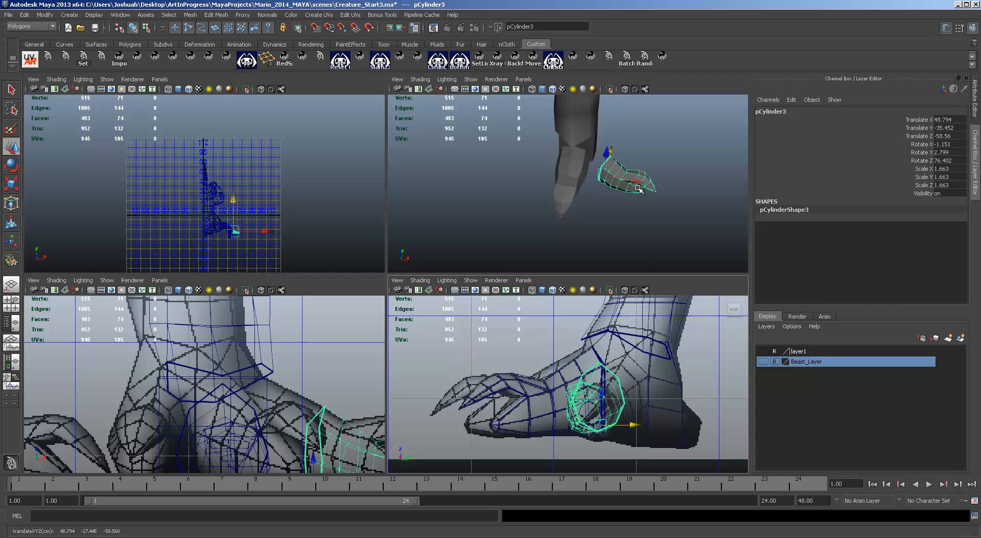
{"action": "left_click_drag", "start_coordinate": [638, 188], "coordinate": [631, 210], "text": "alt"}
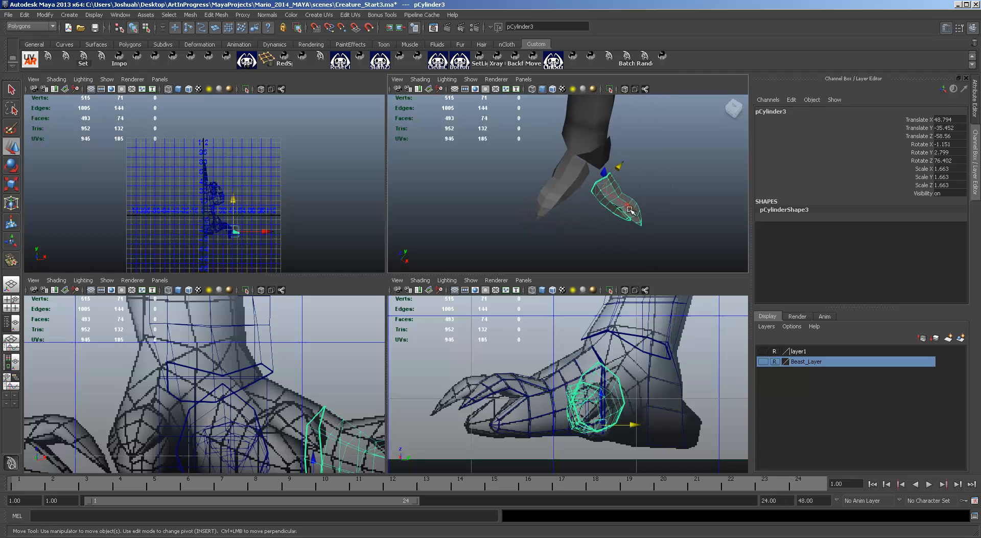
Fit the outer toe to the reference in the front view, at Translate X 46.416, Z -57.912 and uniform scale 1.889
{"action": "middle_click_drag", "start_coordinate": [334, 383], "coordinate": [238, 283], "text": "alt"}
{"action": "key", "text": "w"}
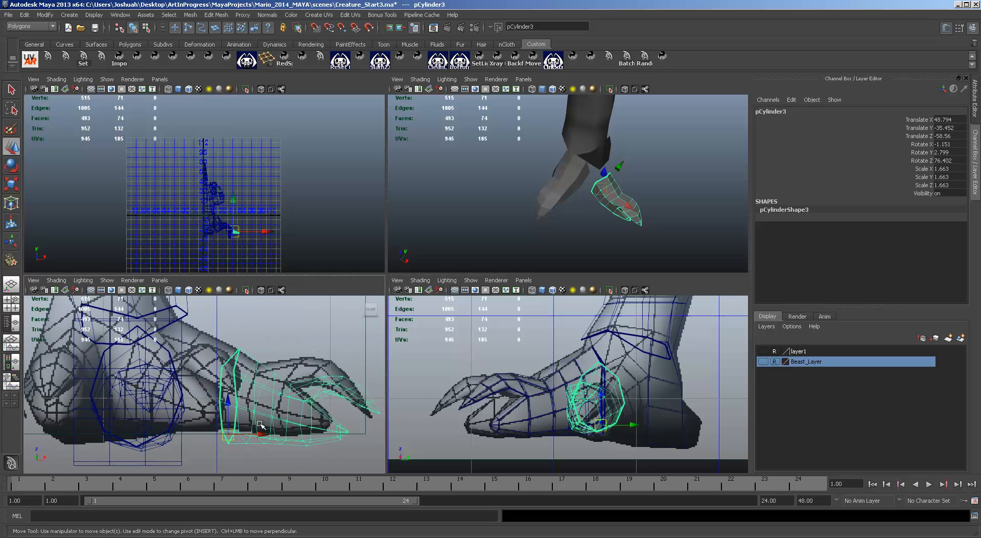
{"action": "left_click_drag", "start_coordinate": [225, 432], "coordinate": [197, 423]}
{"action": "key", "text": "r"}
{"action": "key", "text": "w"}
{"action": "left_click_drag", "start_coordinate": [197, 423], "coordinate": [195, 424]}
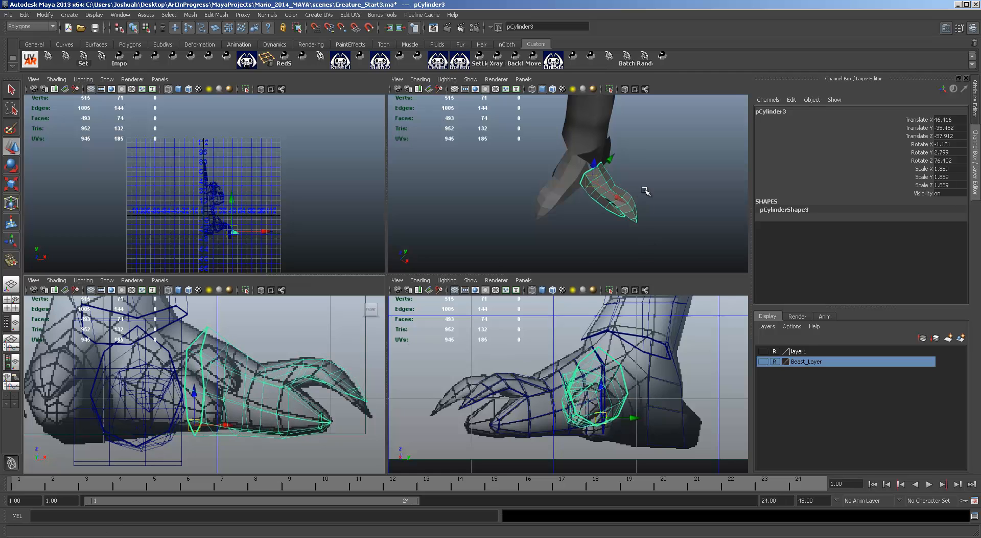
Rotate the outer toe to X -3.367, Y 3.478, Z 62.855 and move it to Translate Y -33.168, Z -58.703
{"action": "left_click_drag", "start_coordinate": [647, 192], "coordinate": [593, 209], "text": "alt"}
{"action": "key", "text": "e"}
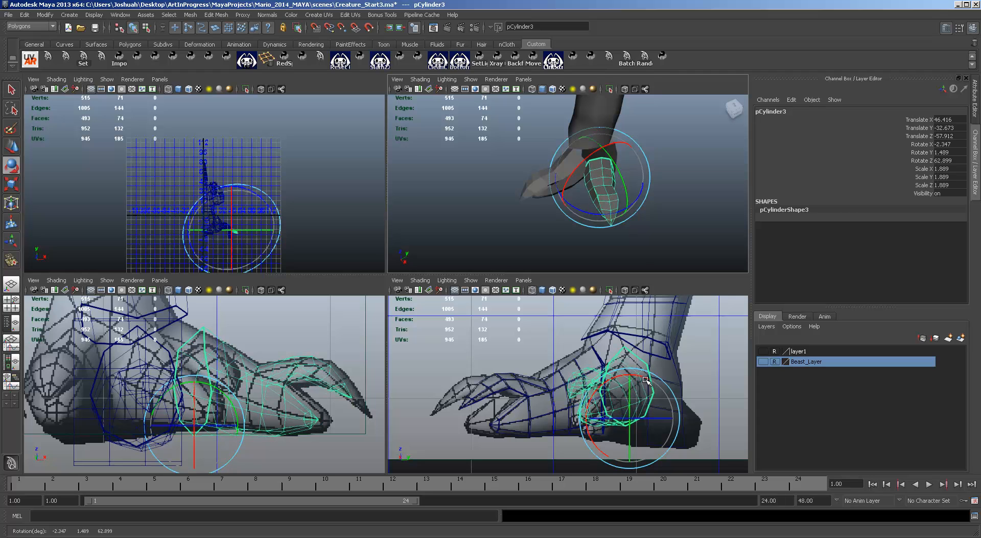
{"action": "left_click_drag", "start_coordinate": [645, 380], "coordinate": [648, 381]}
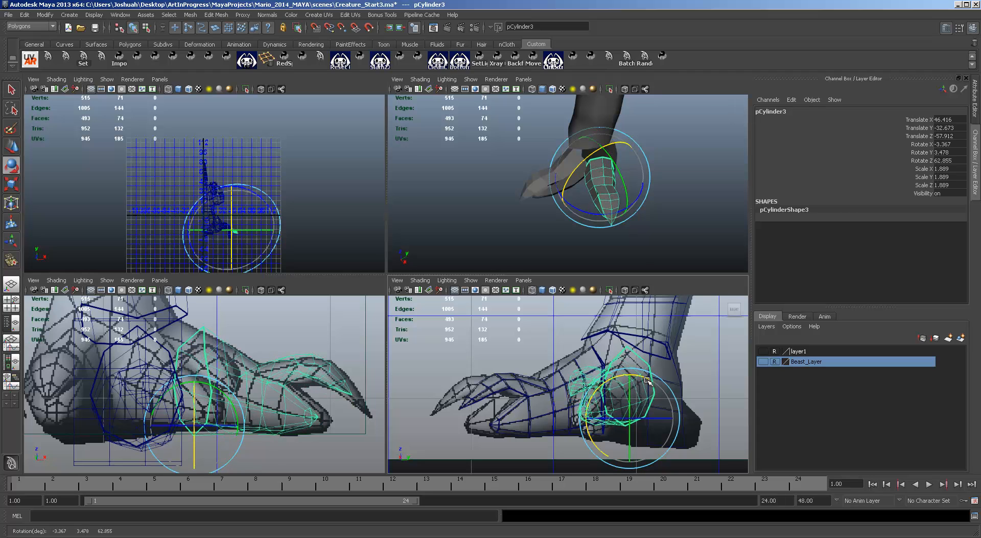
{"action": "key", "text": "w"}
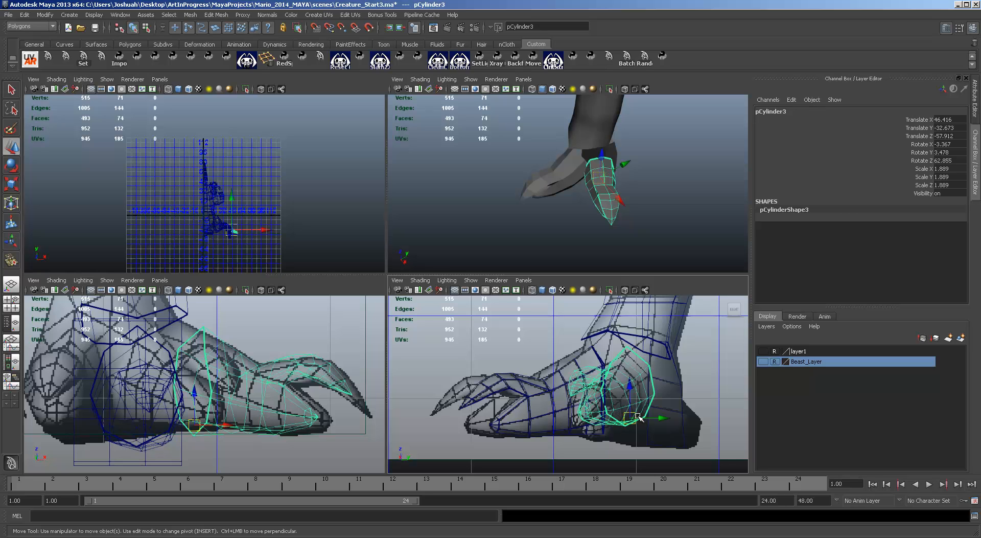
{"action": "left_click_drag", "start_coordinate": [639, 416], "coordinate": [624, 425]}
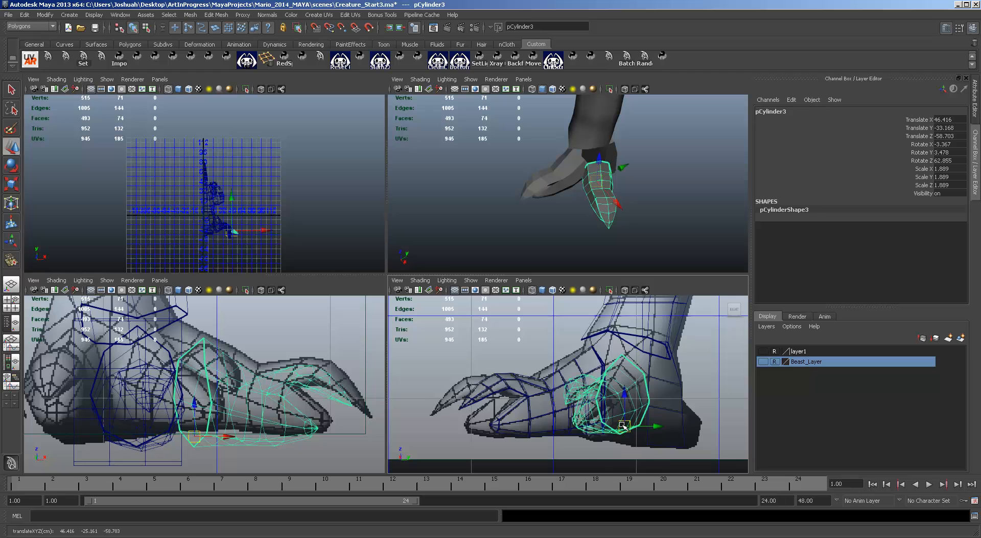
Refine the outer toe's rotation to X -2.825, Y 9.777, Z 67.949 and its position to Translate Y -33.564
{"action": "key", "text": "e"}
{"action": "left_click_drag", "start_coordinate": [654, 386], "coordinate": [656, 390]}
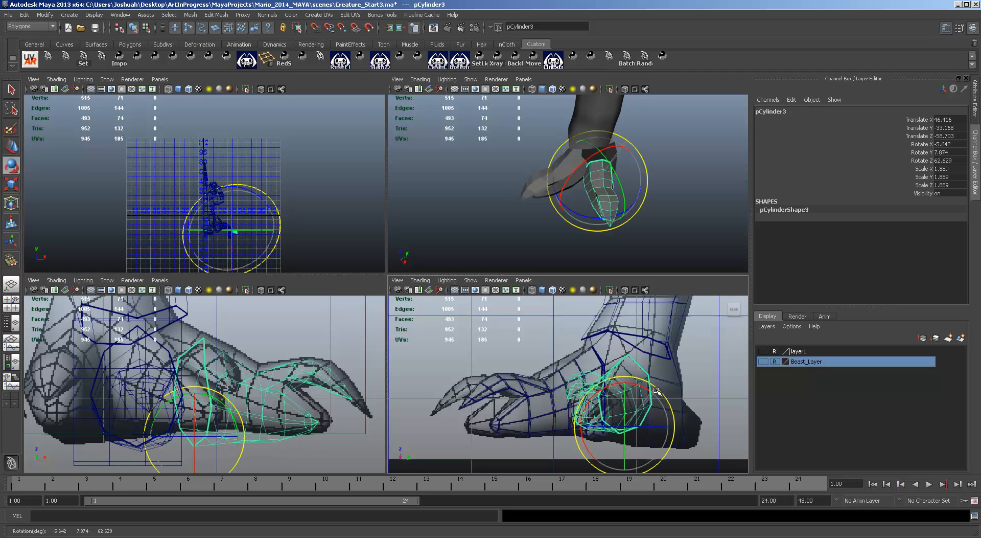
{"action": "left_click_drag", "start_coordinate": [632, 427], "coordinate": [627, 427]}
{"action": "key", "text": "w"}
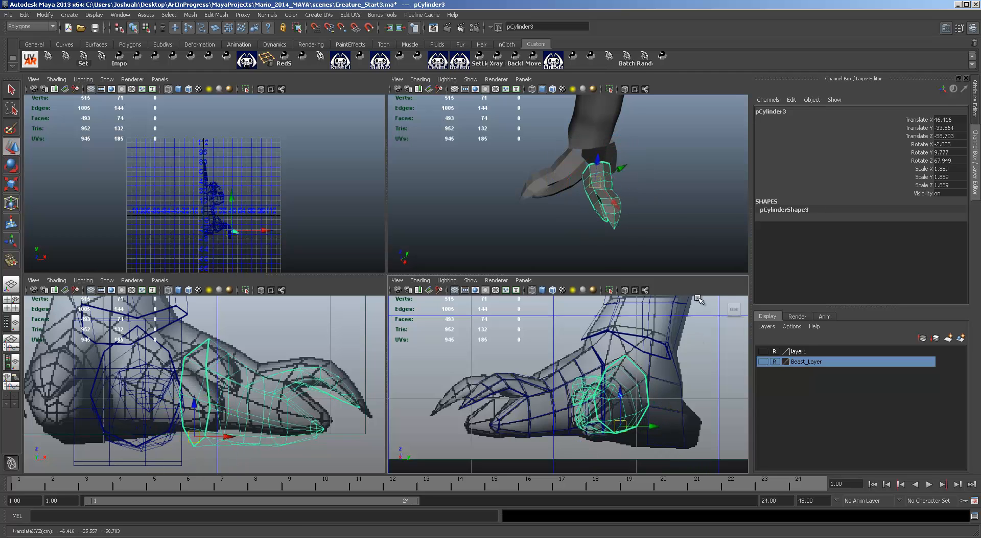
Duplicate the middle toe, move the copy to the foot's inner side at Translate X 34.529, and angle it to Rotate Z -8.399
{"action": "left_click_drag", "start_coordinate": [664, 162], "coordinate": [584, 126], "text": "alt"}
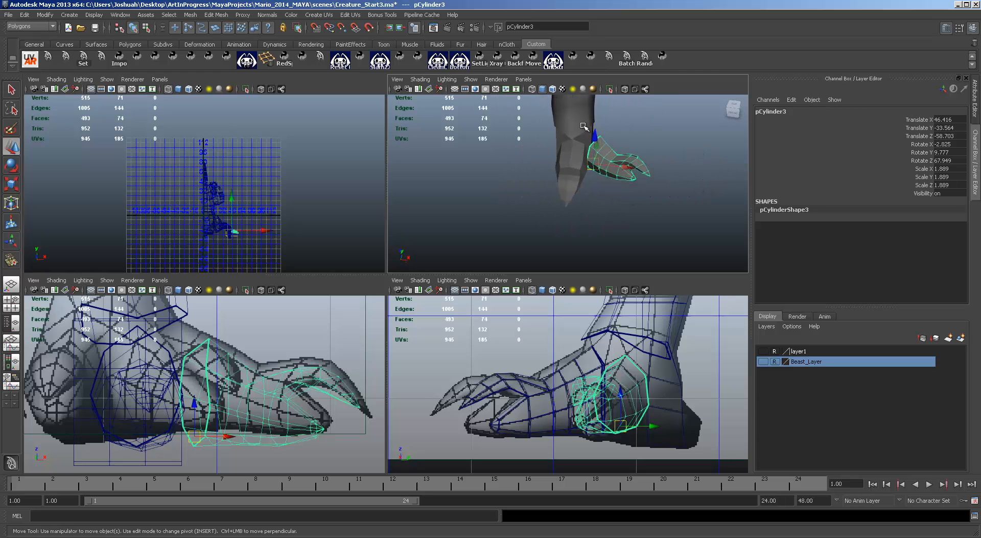
{"action": "left_click", "coordinate": [573, 162]}
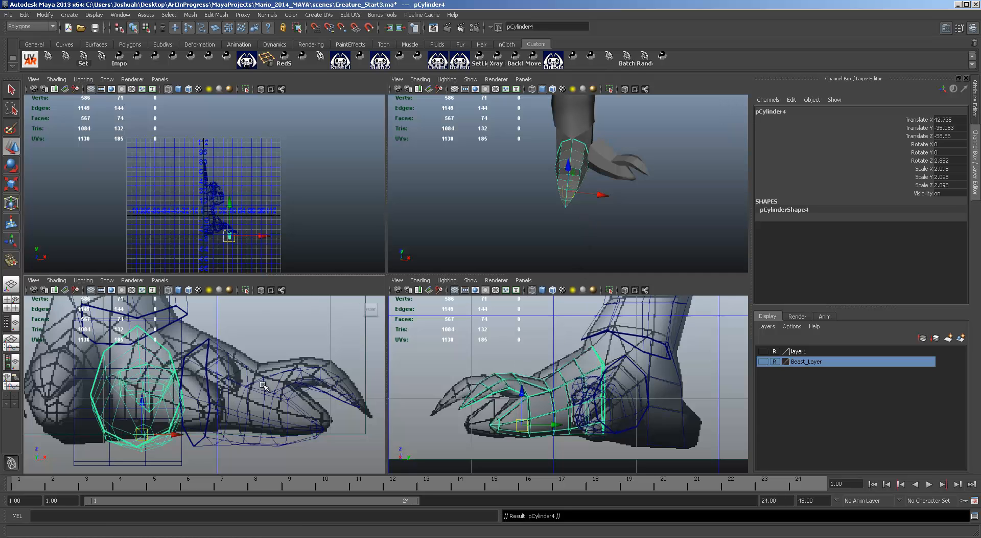
{"action": "middle_click_drag", "start_coordinate": [108, 402], "coordinate": [274, 413], "text": "alt"}
{"action": "left_click_drag", "start_coordinate": [342, 420], "coordinate": [254, 420]}
{"action": "key", "text": "e"}
{"action": "key", "text": "w"}
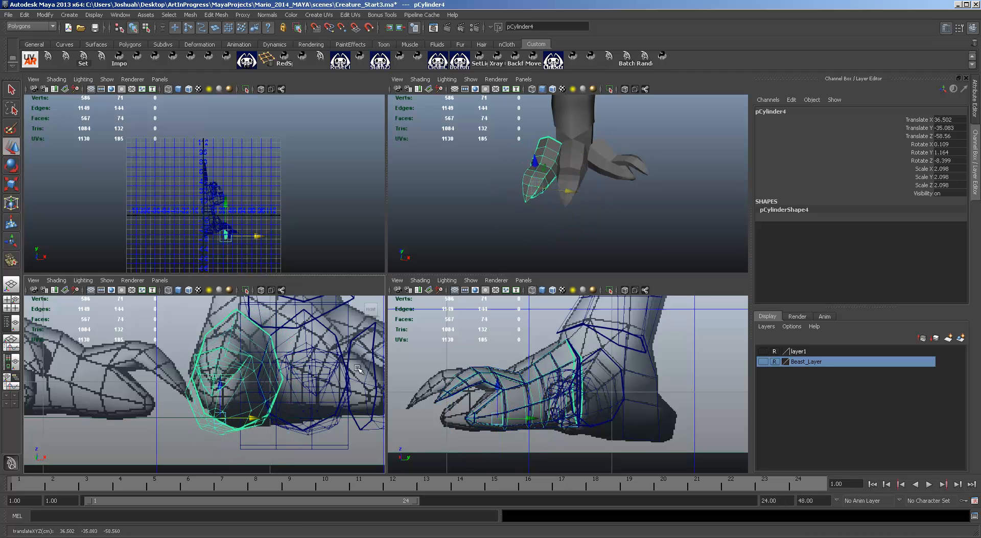
Relocate the inner toe's pivot to the lower part of its rear end
{"action": "left_click_drag", "start_coordinate": [611, 225], "coordinate": [554, 213], "text": "alt"}
{"action": "key", "text": "Insert"}
{"action": "key", "text": "v"}
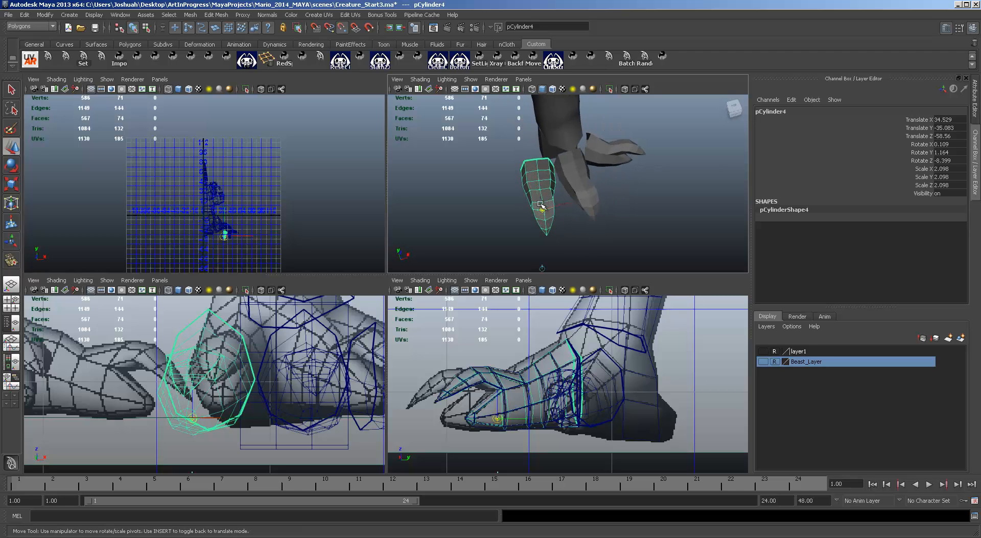
{"action": "left_click_drag", "start_coordinate": [538, 195], "coordinate": [505, 119]}
{"action": "key", "text": "Insert"}
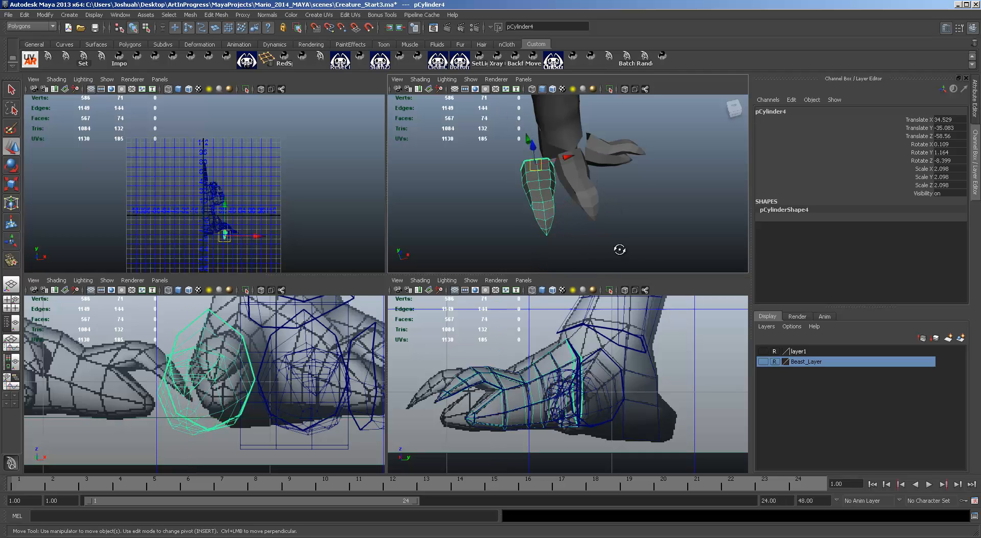
{"action": "left_click_drag", "start_coordinate": [620, 249], "coordinate": [732, 226], "text": "alt"}
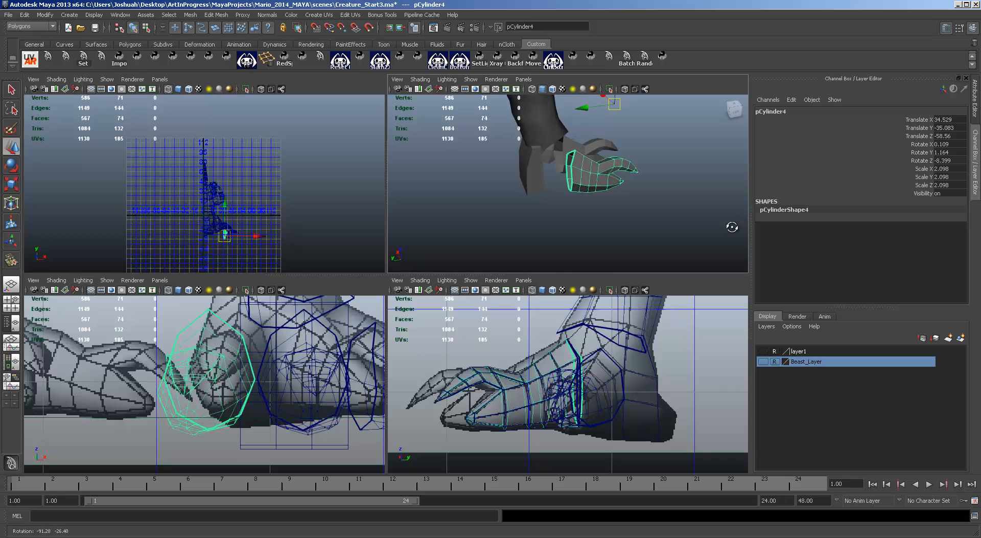
{"action": "key", "text": "Insert"}
{"action": "left_click_drag", "start_coordinate": [615, 107], "coordinate": [568, 189]}
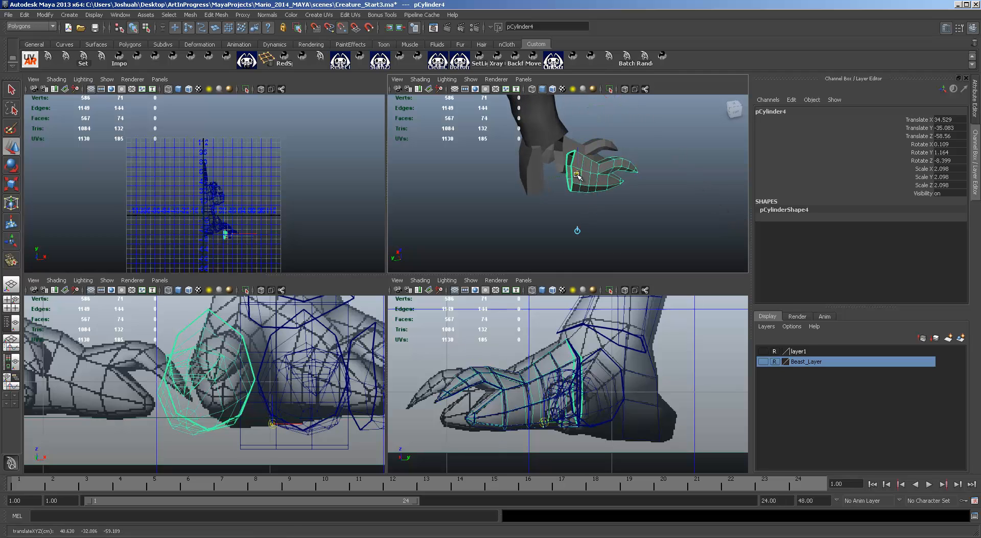
{"action": "key", "text": "Insert"}
Fit the inner toe beside the middle one with Rotate Z -19.16, uniform scale 1.878 and Translate X 35.07, Y -34.149
{"action": "left_click_drag", "start_coordinate": [653, 198], "coordinate": [617, 230], "text": "alt"}
{"action": "key", "text": "e"}
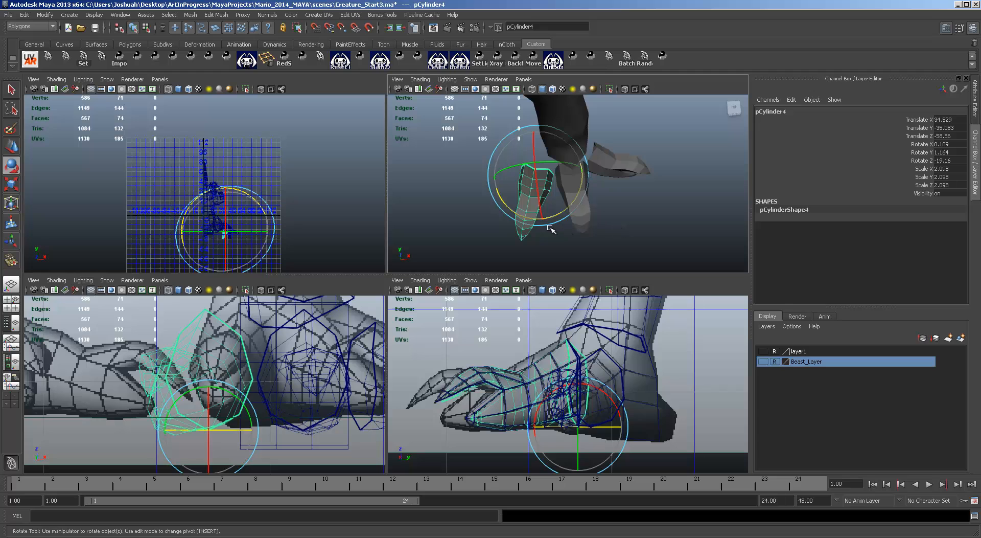
{"action": "key", "text": "r"}
{"action": "left_click_drag", "start_coordinate": [539, 175], "coordinate": [595, 128]}
{"action": "key", "text": "w"}
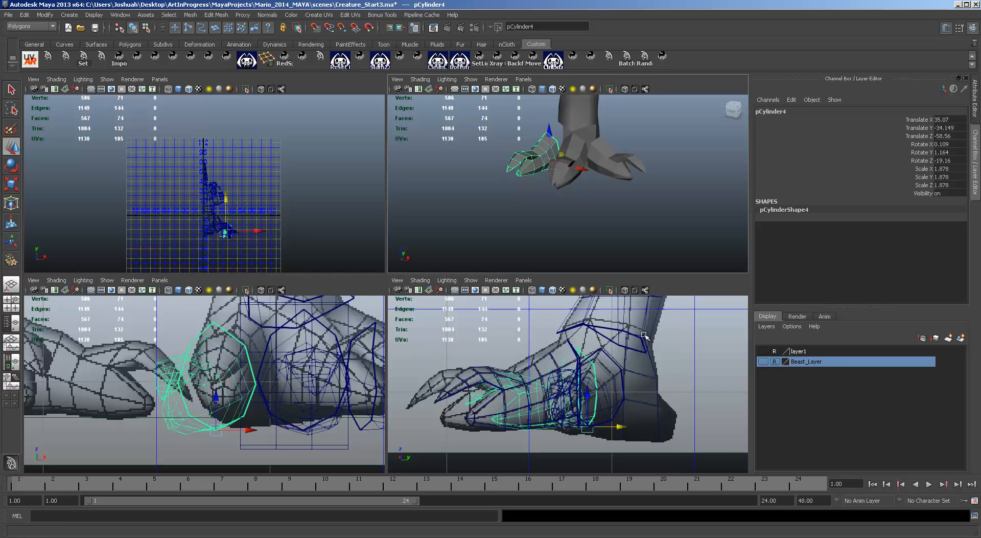
Adjust the outer toe's position to Translate X 46.73, Y -32.627, Z -58.737 and check the three toes from several angles
{"action": "middle_click", "coordinate": [551, 354]}
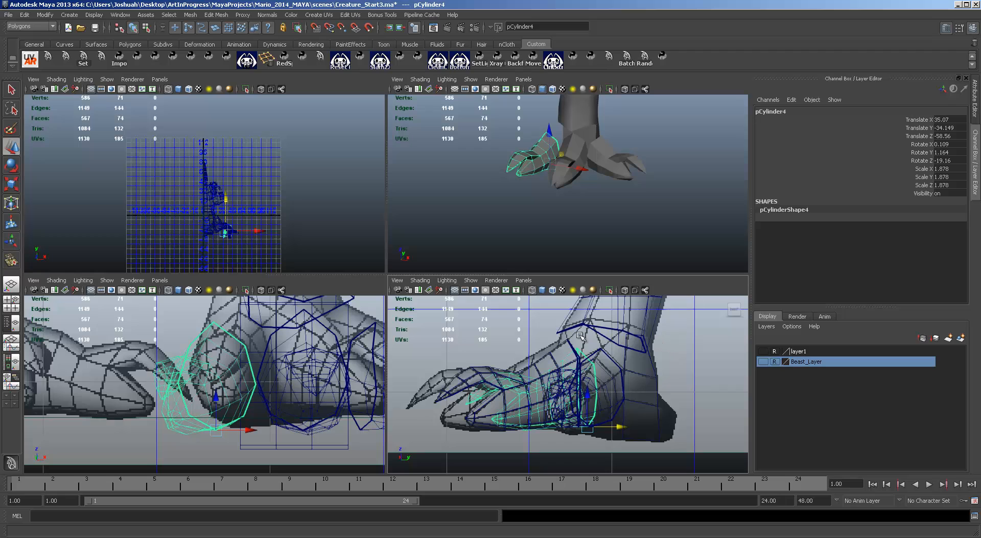
{"action": "mouse_move", "coordinate": [635, 178]}
{"action": "left_mouse_down", "text": "alt"}
{"action": "mouse_move", "coordinate": [649, 158]}
{"action": "mouse_move", "coordinate": [511, 164]}
{"action": "mouse_move", "coordinate": [634, 169]}
{"action": "left_mouse_up", "text": "alt"}
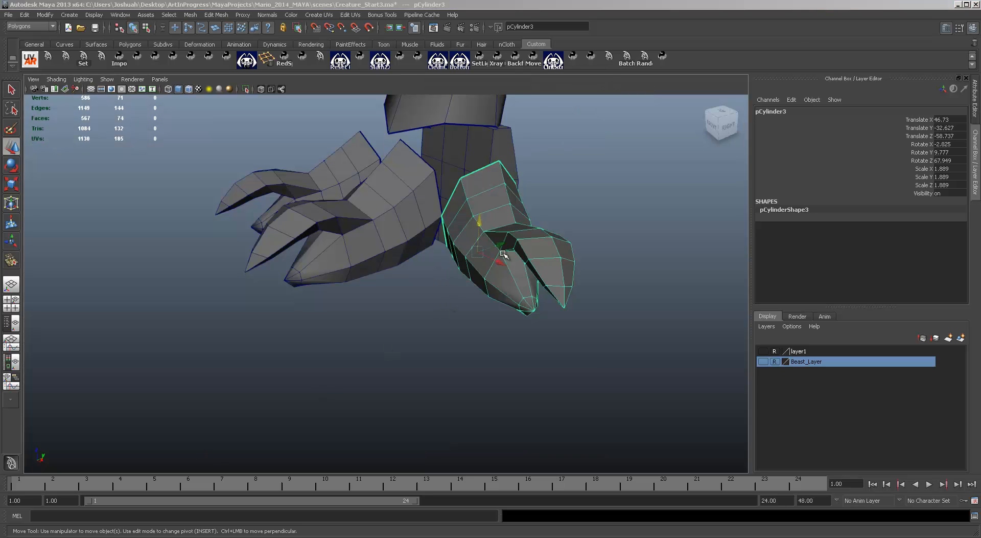
{"action": "left_click_drag", "start_coordinate": [503, 254], "coordinate": [522, 240], "text": "alt"}
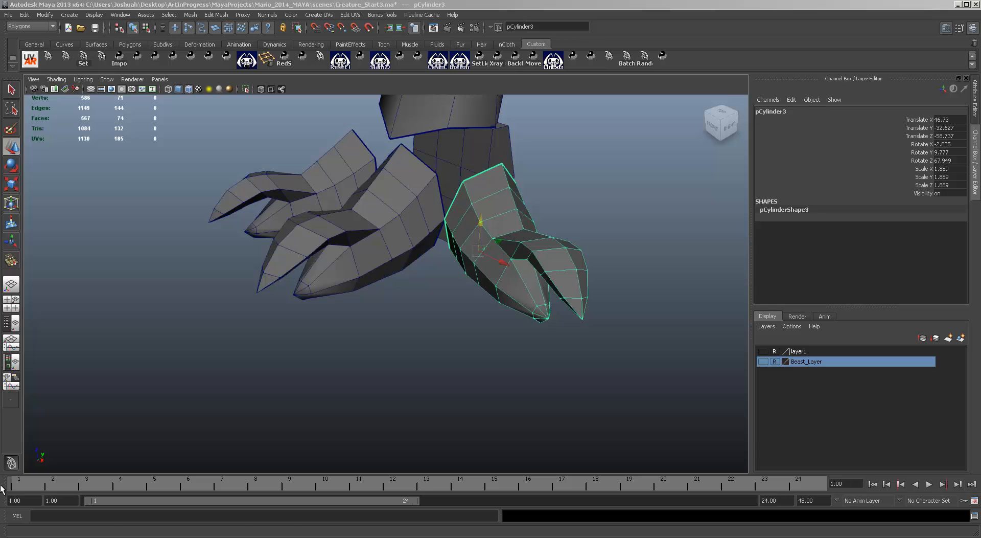
{"action": "left_click_drag", "start_coordinate": [455, 299], "coordinate": [450, 260], "text": "alt"}
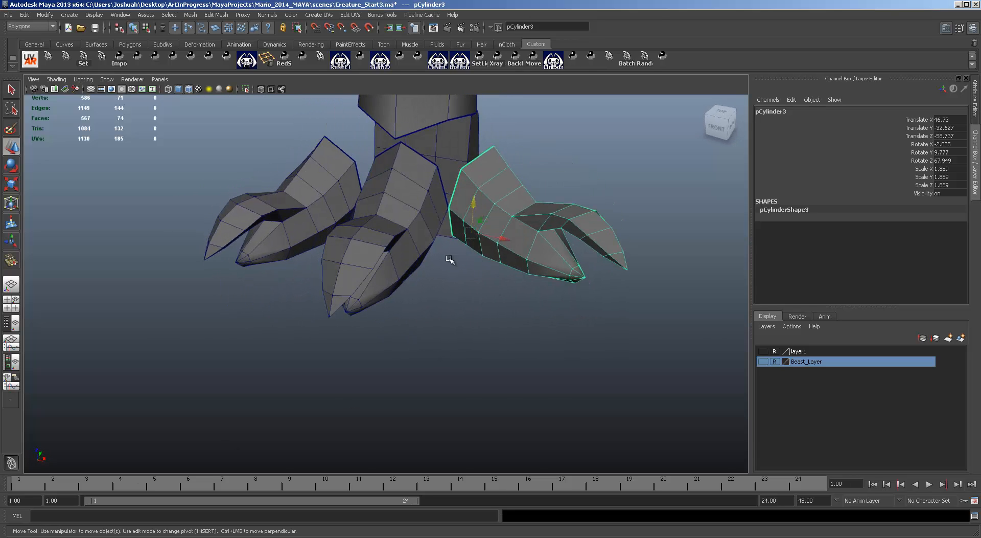
Combine the middle, outer and inner toes into a single mesh
{"action": "left_click", "coordinate": [396, 211]}
{"action": "left_click", "coordinate": [530, 218], "text": "shift"}
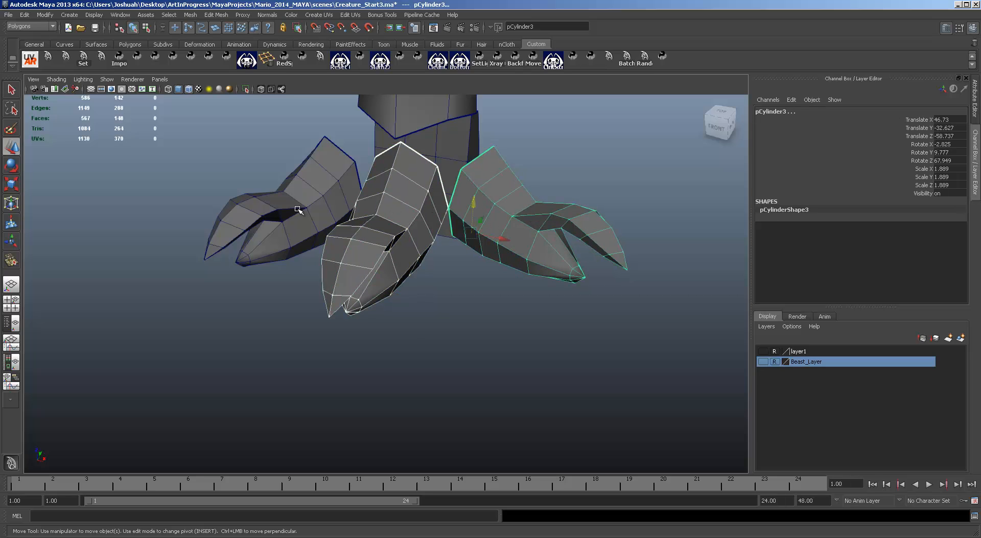
{"action": "left_click", "coordinate": [299, 207], "text": "shift"}
{"action": "left_click", "coordinate": [191, 15]}
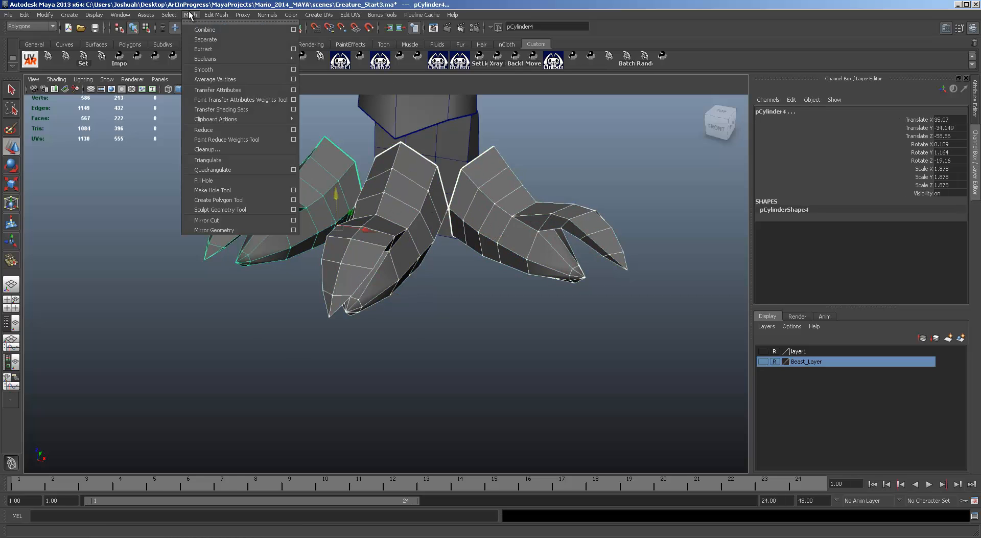
{"action": "left_click", "coordinate": [226, 30]}
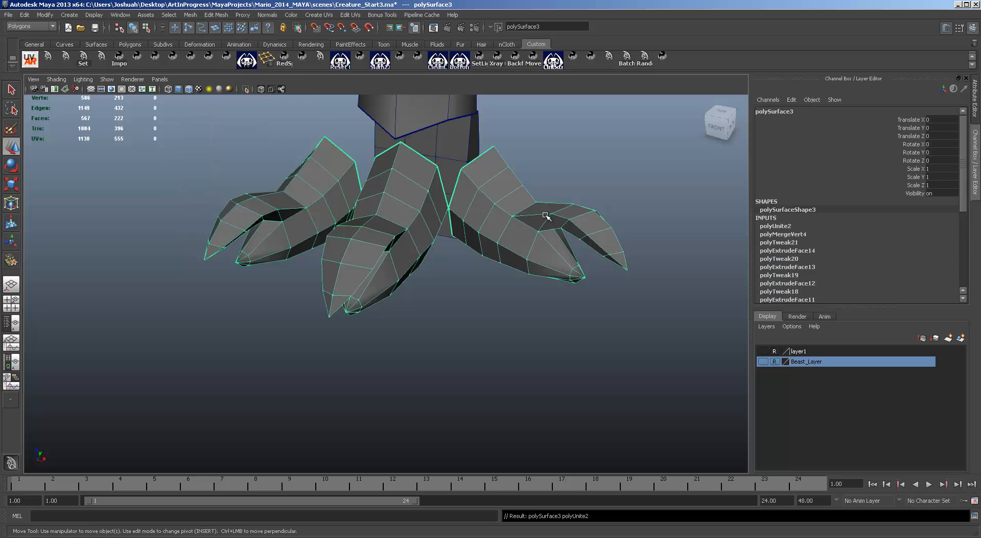
Merge the middle and lower vertex pairs where the rear ends of the middle and outer toes meet
{"action": "key", "text": "F8"}
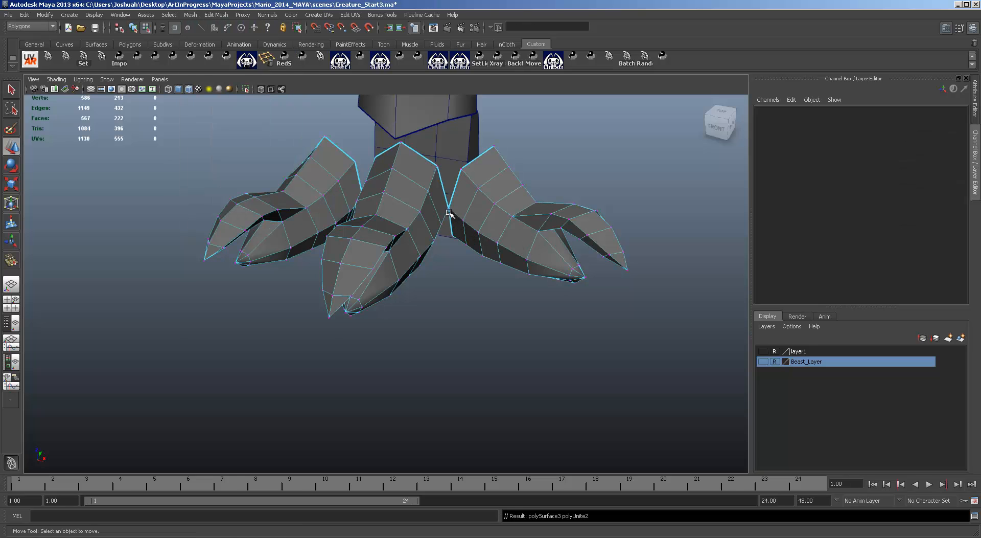
{"action": "left_click", "coordinate": [452, 209]}
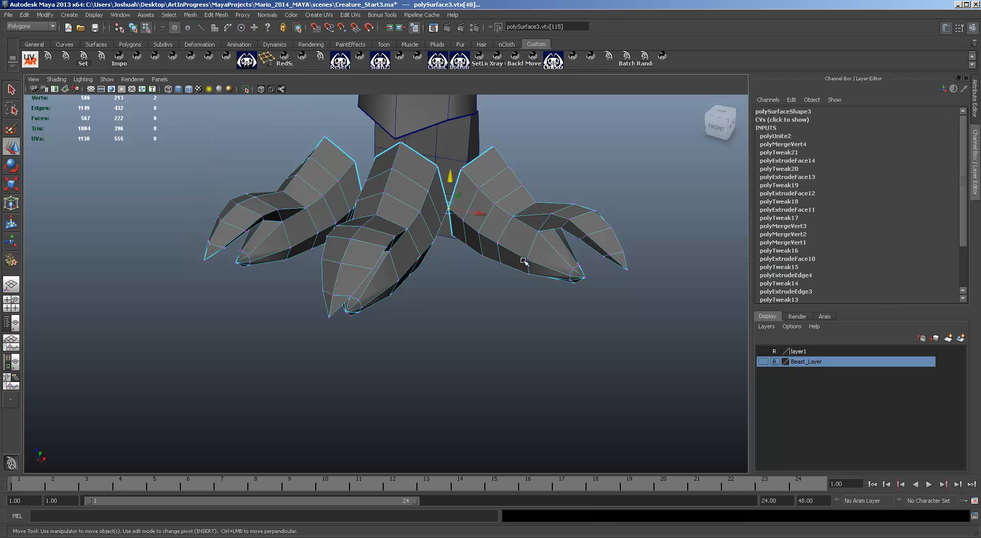
{"action": "left_click_drag", "start_coordinate": [524, 261], "coordinate": [537, 244], "text": "alt"}
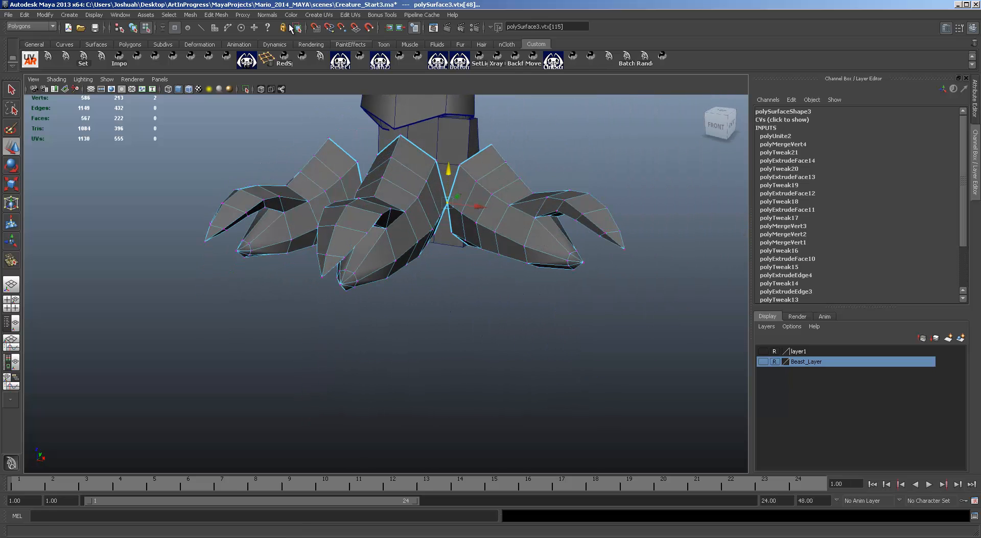
{"action": "left_click", "coordinate": [218, 15]}
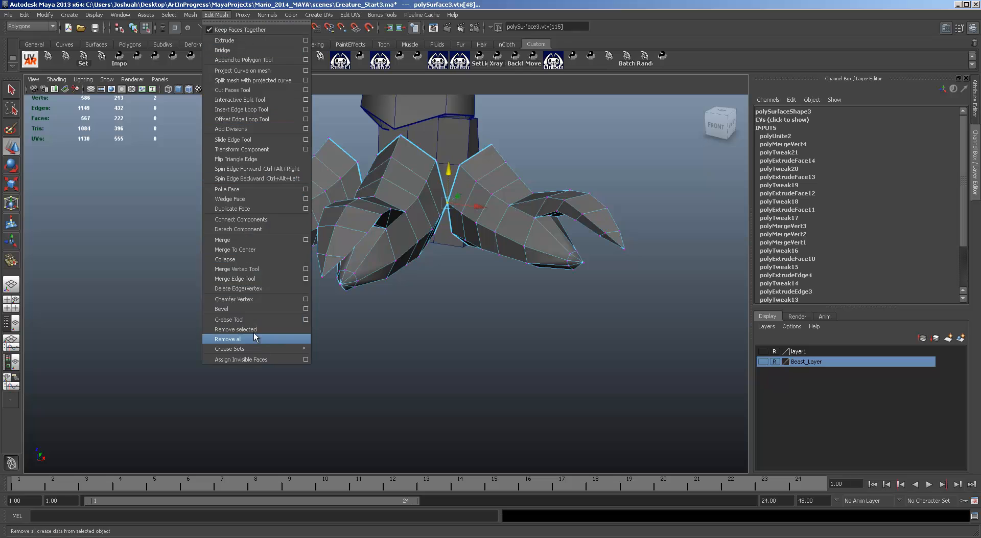
{"action": "left_click", "coordinate": [258, 238]}
{"action": "left_click_drag", "start_coordinate": [475, 241], "coordinate": [457, 228], "text": "alt"}
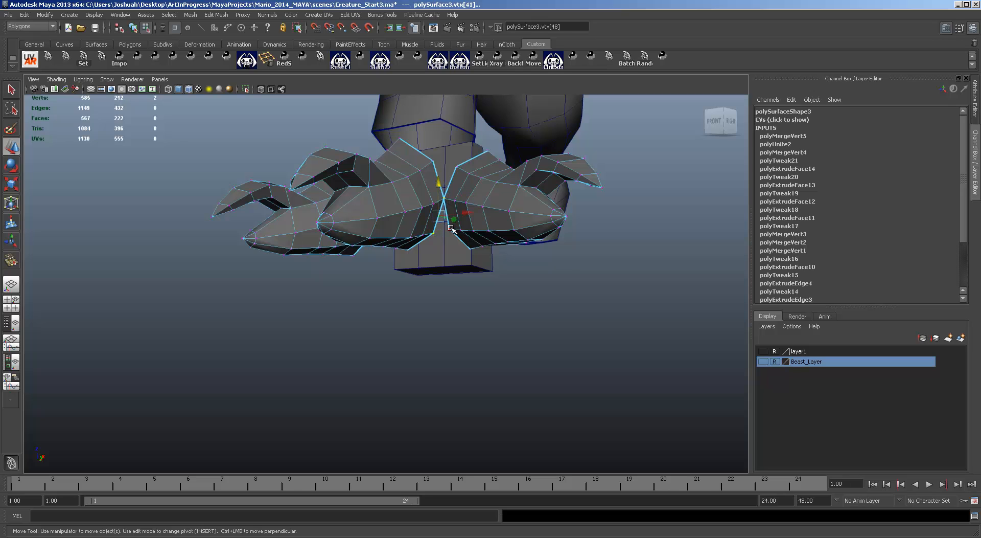
{"action": "left_click", "coordinate": [444, 208]}
{"action": "left_click", "coordinate": [444, 199], "text": "shift"}
{"action": "key", "text": "g"}
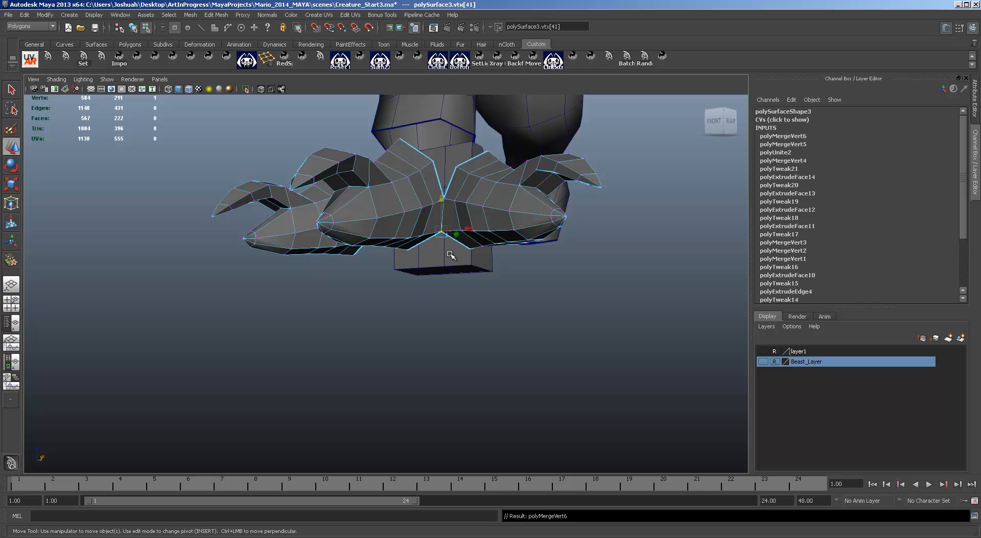
Merge the upper pair of rear-edge vertices to close the gap between the middle and outer toes
{"action": "left_click_drag", "start_coordinate": [451, 255], "coordinate": [477, 286], "text": "alt"}
{"action": "left_click", "coordinate": [439, 170]}
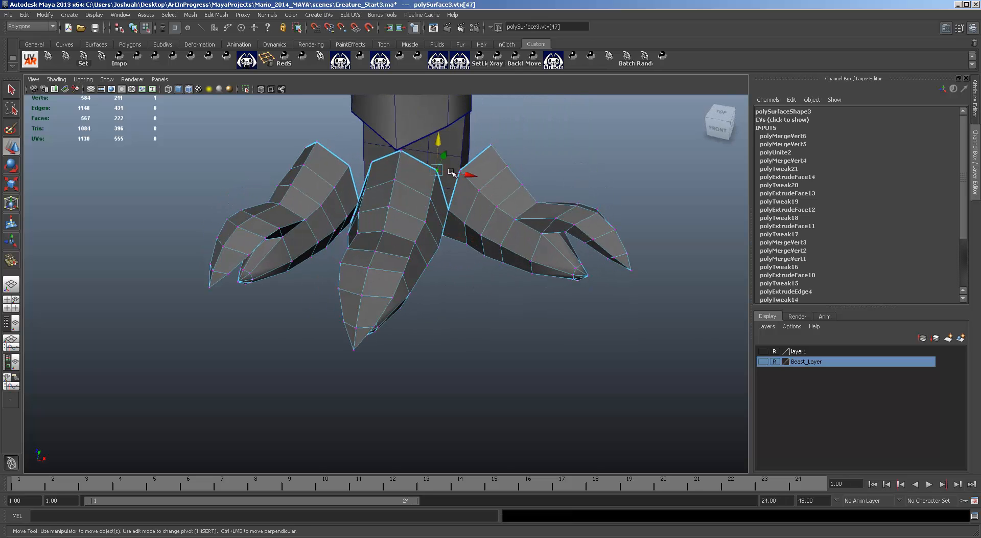
{"action": "left_click_drag", "start_coordinate": [519, 161], "coordinate": [476, 189], "text": "alt"}
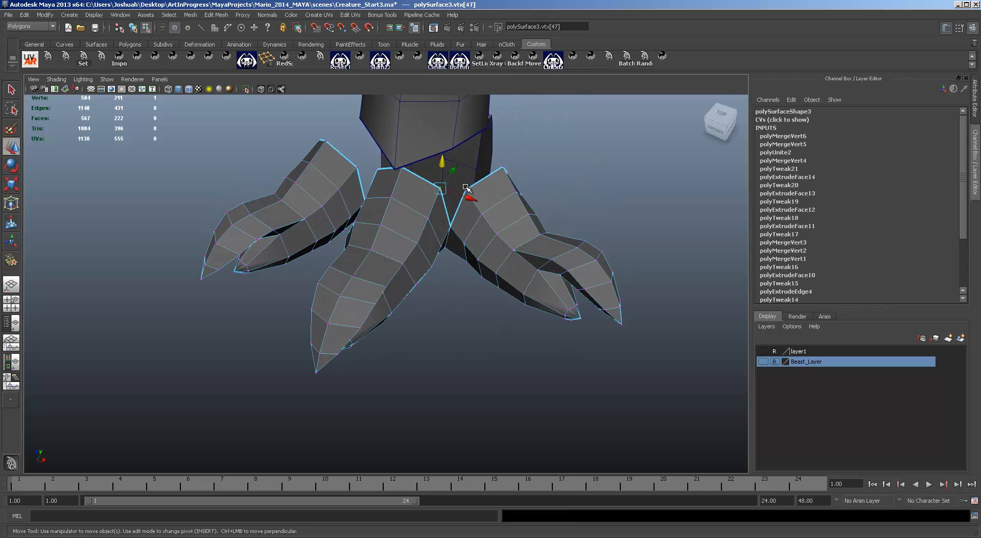
{"action": "left_click", "coordinate": [466, 188], "text": "shift"}
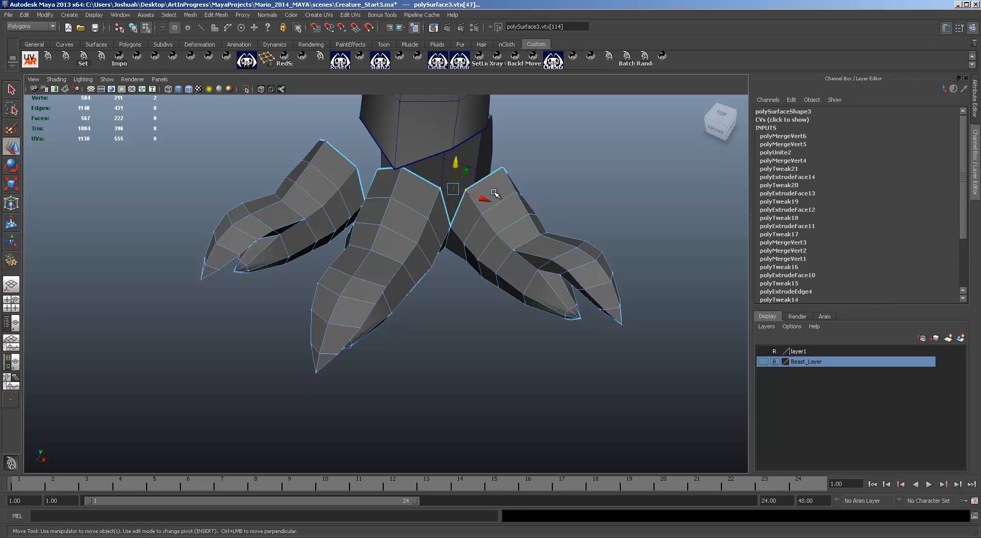
{"action": "key", "text": "g"}
Merge the upper, middle and lower vertex pairs along the rear gap between the inner and middle toes
{"action": "left_click_drag", "start_coordinate": [566, 209], "coordinate": [531, 190], "text": "alt"}
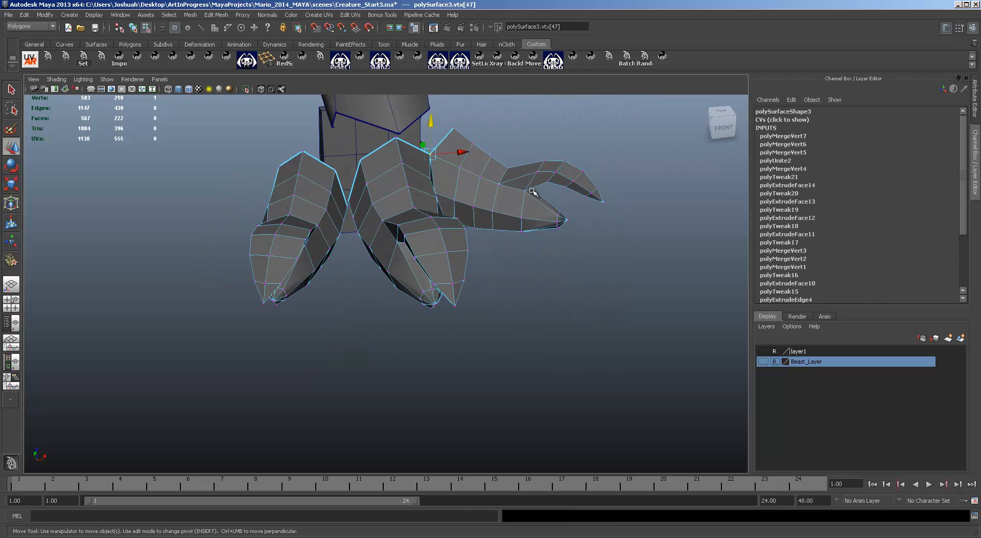
{"action": "left_click", "coordinate": [337, 168]}
{"action": "left_click", "coordinate": [362, 160], "text": "shift"}
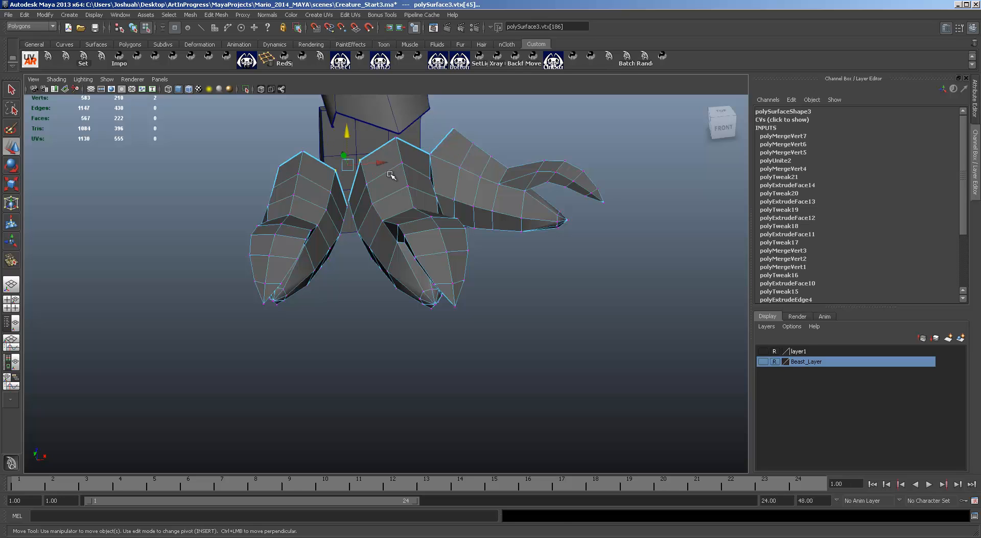
{"action": "key", "text": "g"}
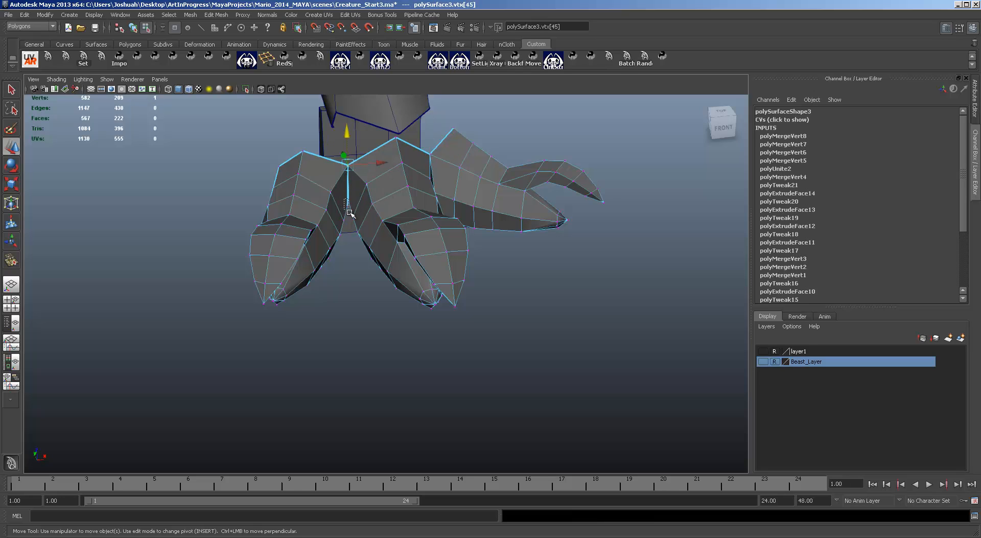
{"action": "left_click", "coordinate": [350, 213], "text": "shift"}
{"action": "key", "text": "g"}
{"action": "left_click_drag", "start_coordinate": [369, 219], "coordinate": [349, 255], "text": "alt"}
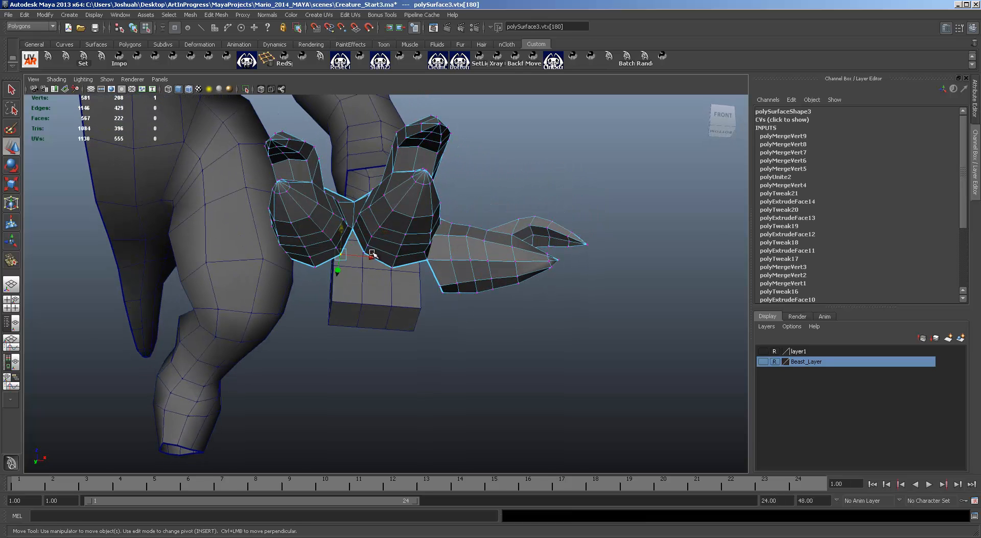
{"action": "key", "text": "g"}
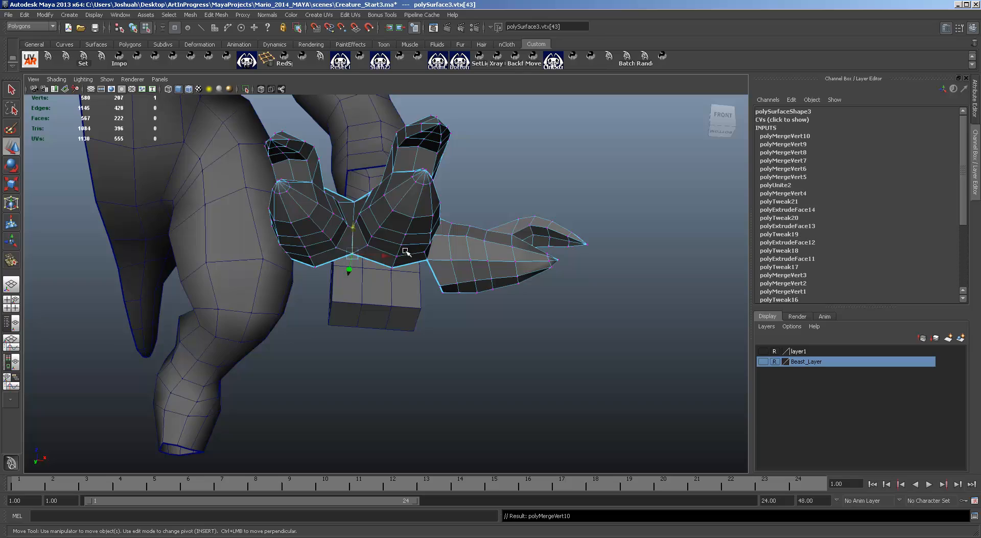
Return the joined toes to object selection and center their pivot
{"action": "left_click_drag", "start_coordinate": [518, 277], "coordinate": [448, 327], "text": "alt"}
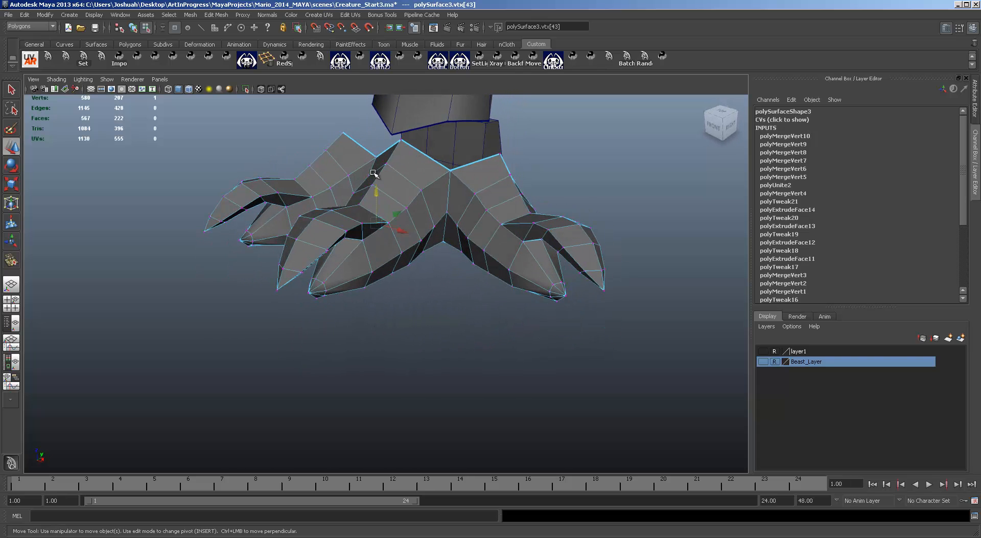
{"action": "key", "text": "F8"}
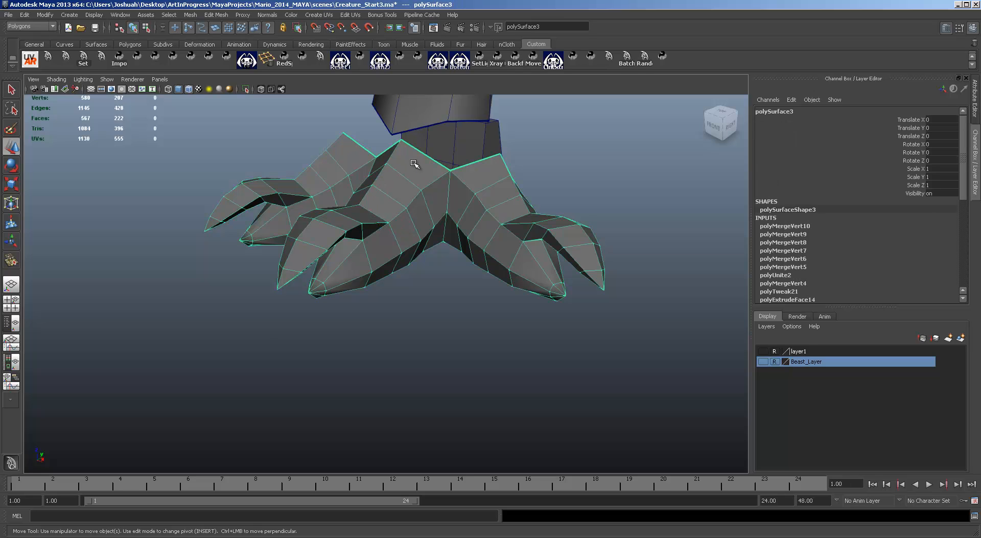
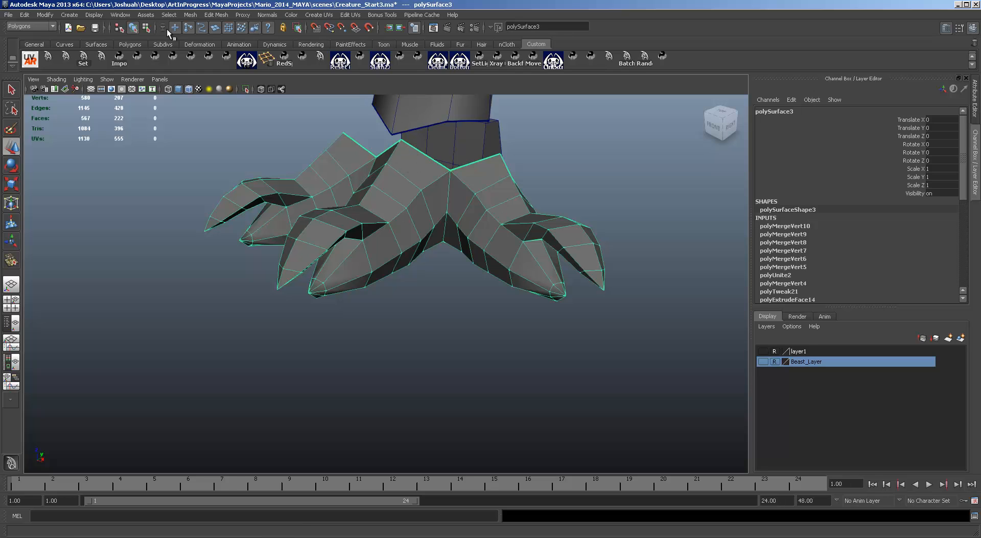
{"action": "left_click", "coordinate": [45, 14]}
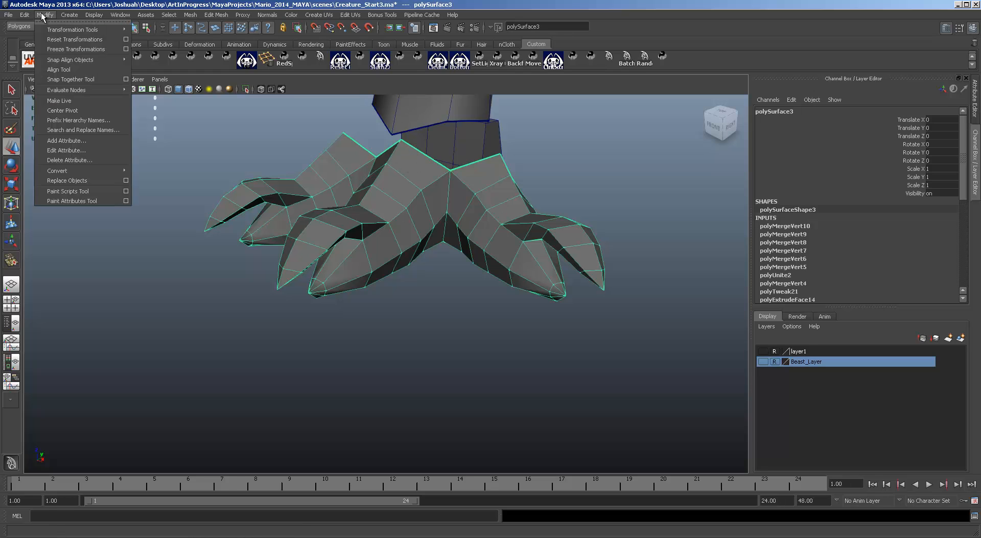
{"action": "left_click", "coordinate": [70, 111]}
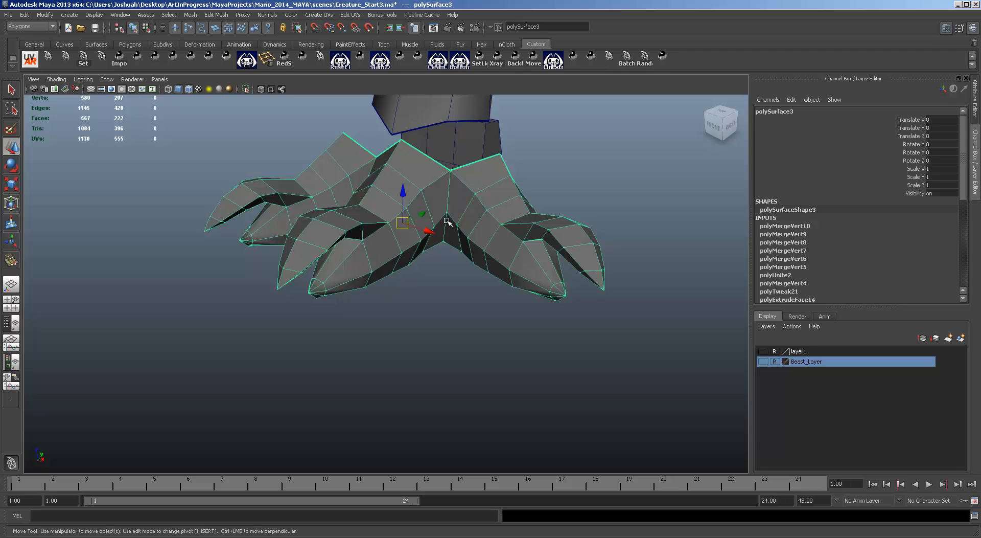
Relocate the foot's pivot to its top corner vertex and snap the foot onto the leg's open lower corner
{"action": "key", "text": "Insert"}
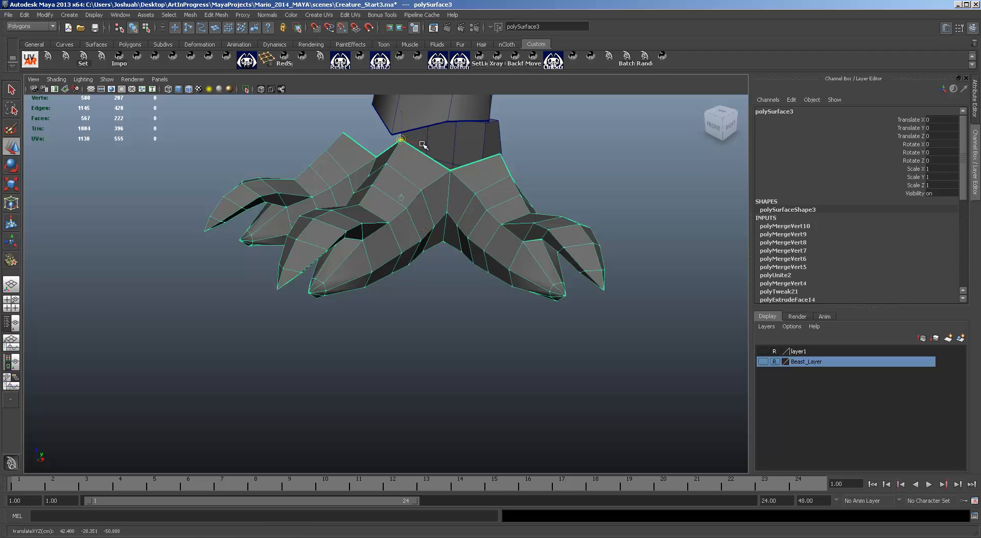
{"action": "key", "text": "Insert"}
{"action": "left_click_drag", "start_coordinate": [401, 140], "coordinate": [395, 137]}
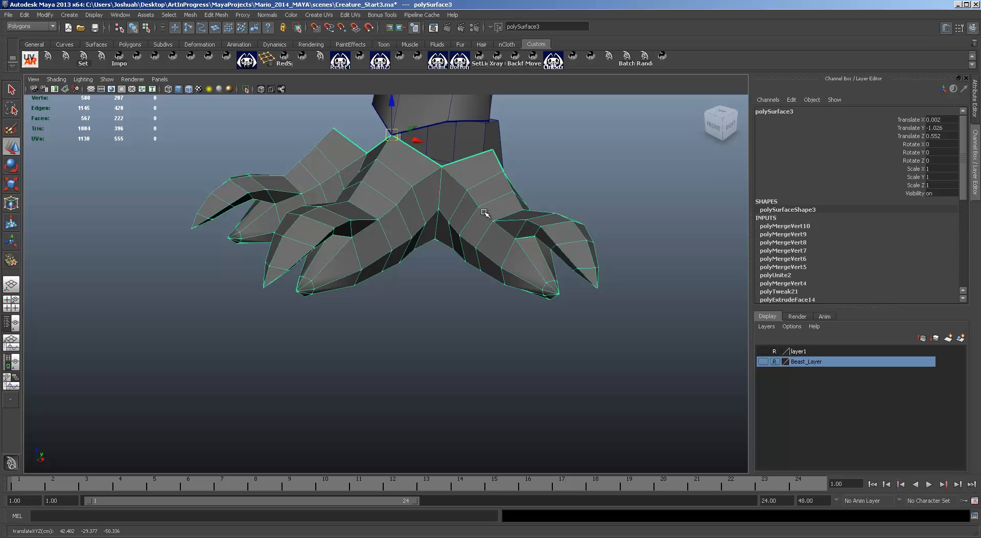
Move the spare cube beside the foot away from the wrist, to a Translate Y of about 31
{"action": "mouse_move", "coordinate": [485, 213]}
{"action": "left_mouse_down", "text": "alt"}
{"action": "mouse_move", "coordinate": [652, 201]}
{"action": "mouse_move", "coordinate": [519, 204]}
{"action": "mouse_move", "coordinate": [458, 224]}
{"action": "mouse_move", "coordinate": [499, 207]}
{"action": "left_mouse_up", "text": "alt"}
{"action": "scroll", "coordinate": [460, 226], "scroll_direction": "down", "scroll_amount": 10}
{"action": "middle_click_drag", "start_coordinate": [462, 207], "coordinate": [491, 276], "text": "alt"}
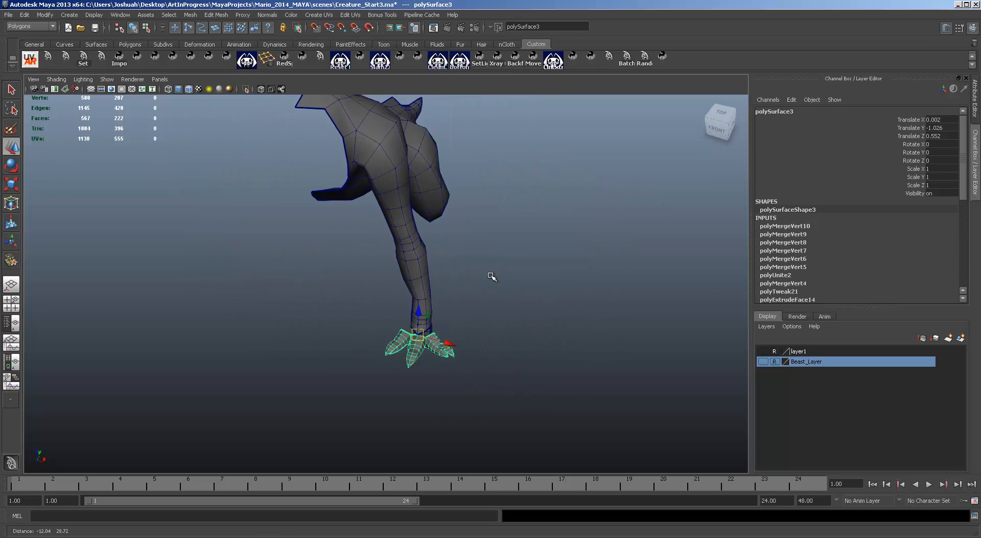
{"action": "left_click_drag", "start_coordinate": [492, 276], "coordinate": [508, 255], "text": "alt"}
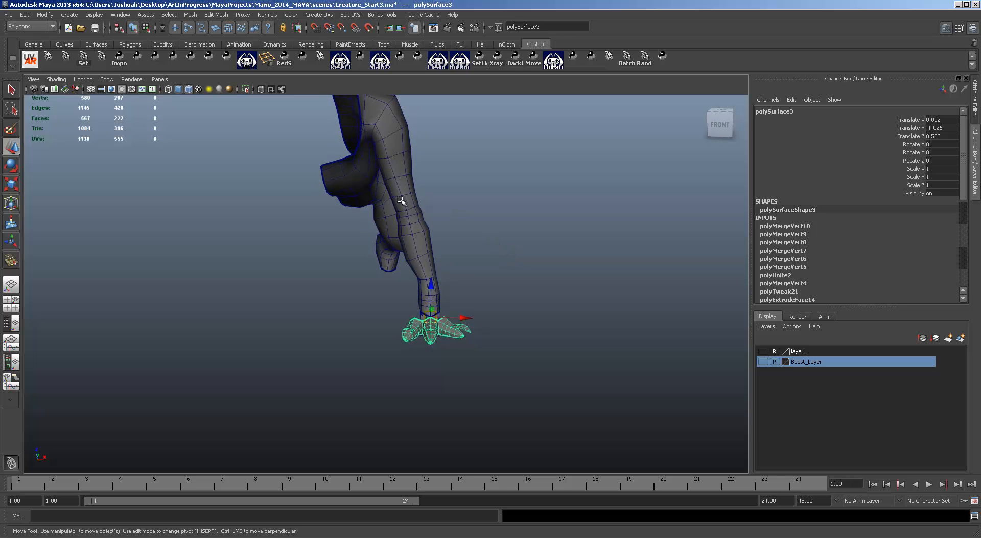
{"action": "left_click_drag", "start_coordinate": [464, 319], "coordinate": [316, 326], "text": "alt"}
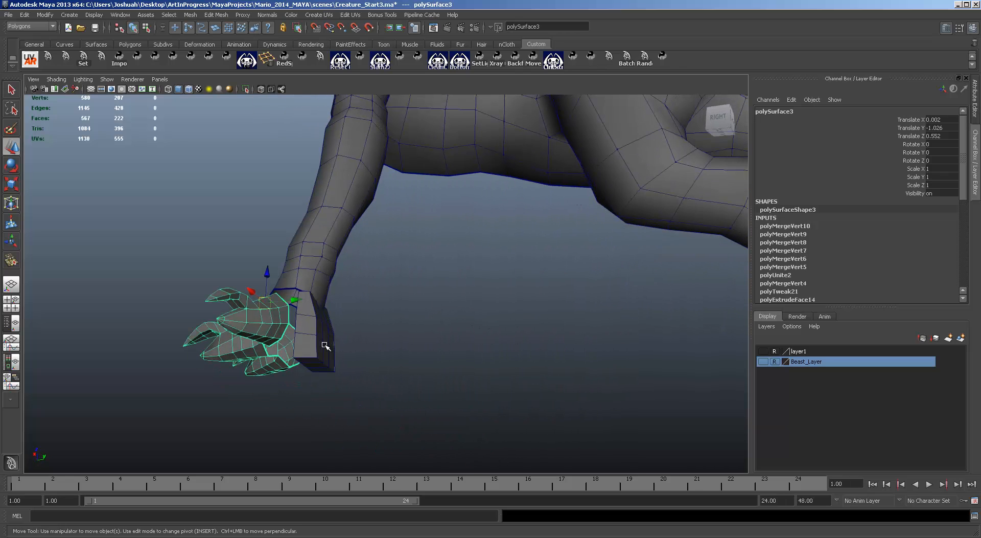
{"action": "left_click", "coordinate": [325, 346]}
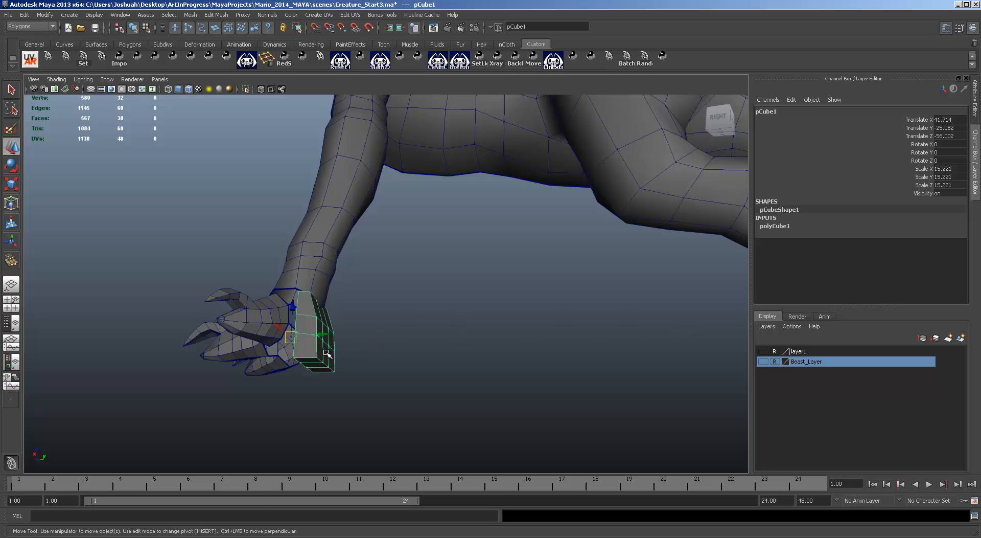
{"action": "left_click_drag", "start_coordinate": [372, 353], "coordinate": [649, 417], "text": "alt"}
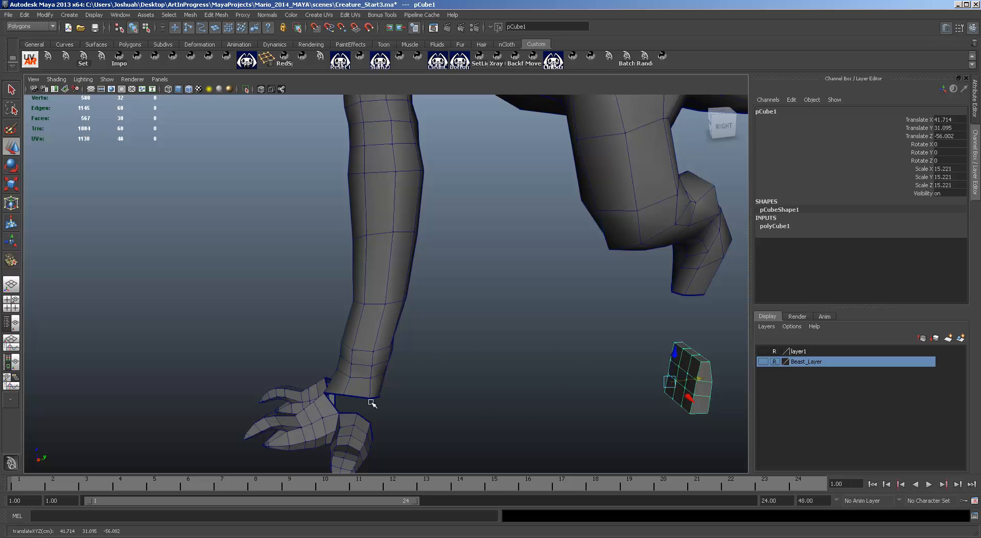
Combine the creature's body mesh and the clawed foot into one polygon object
{"action": "left_click_drag", "start_coordinate": [412, 398], "coordinate": [524, 367], "text": "alt"}
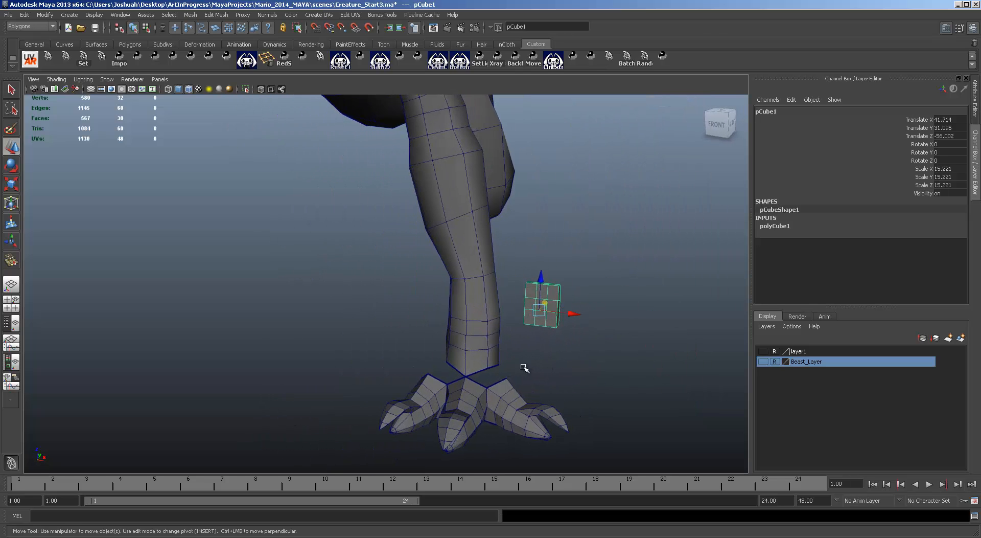
{"action": "middle_click_drag", "start_coordinate": [508, 377], "coordinate": [469, 226], "text": "alt"}
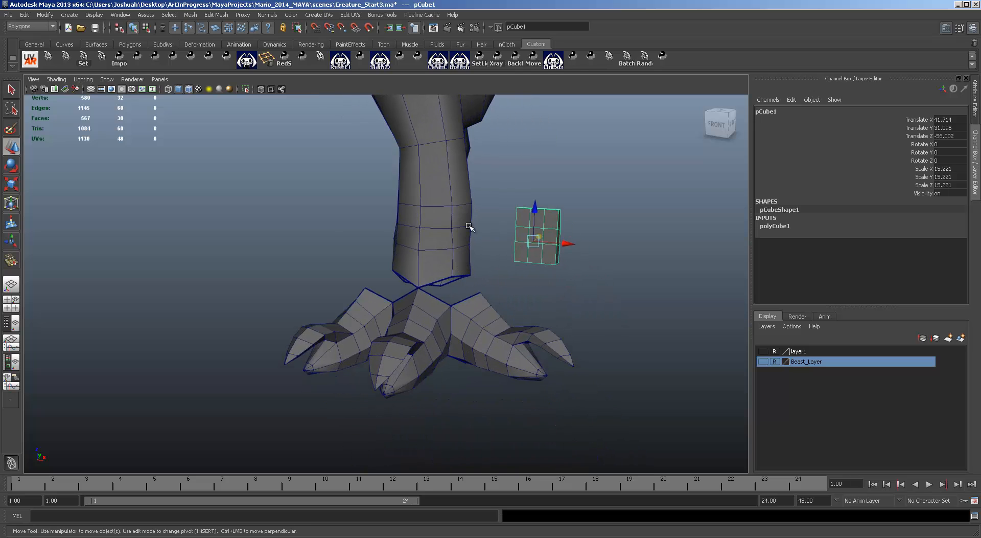
{"action": "left_click_drag", "start_coordinate": [427, 277], "coordinate": [417, 307], "text": "alt"}
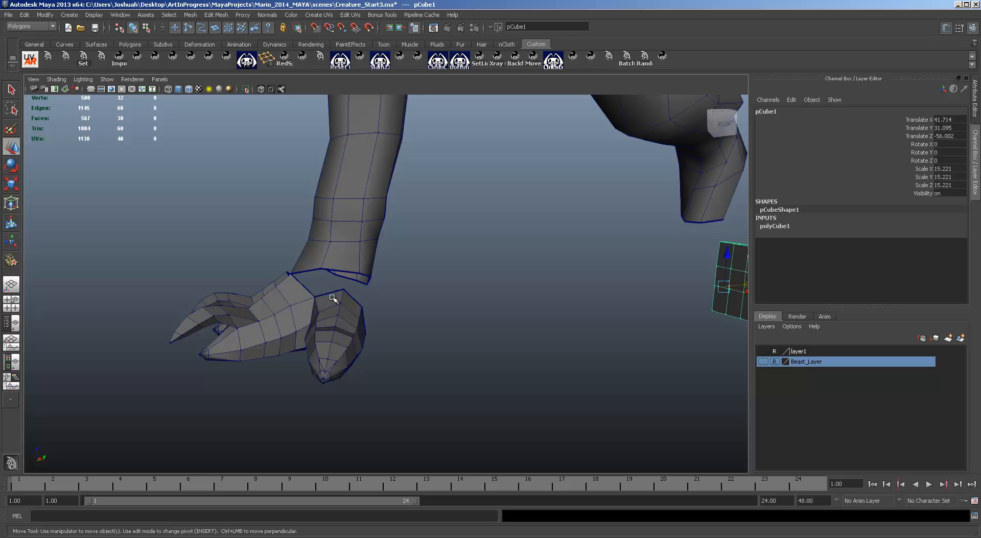
{"action": "left_click_drag", "start_coordinate": [333, 298], "coordinate": [357, 266], "text": "alt"}
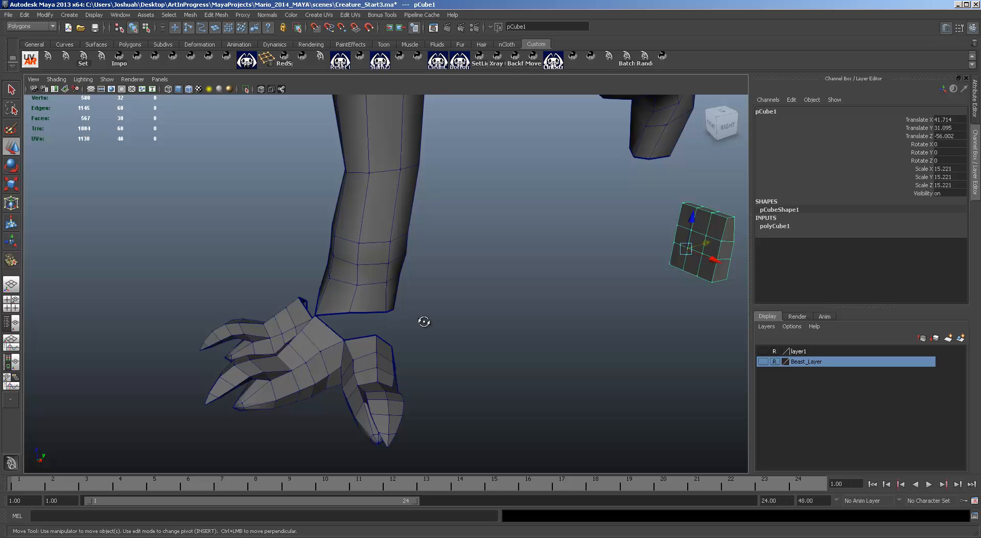
{"action": "left_click_drag", "start_coordinate": [423, 321], "coordinate": [487, 320], "text": "alt"}
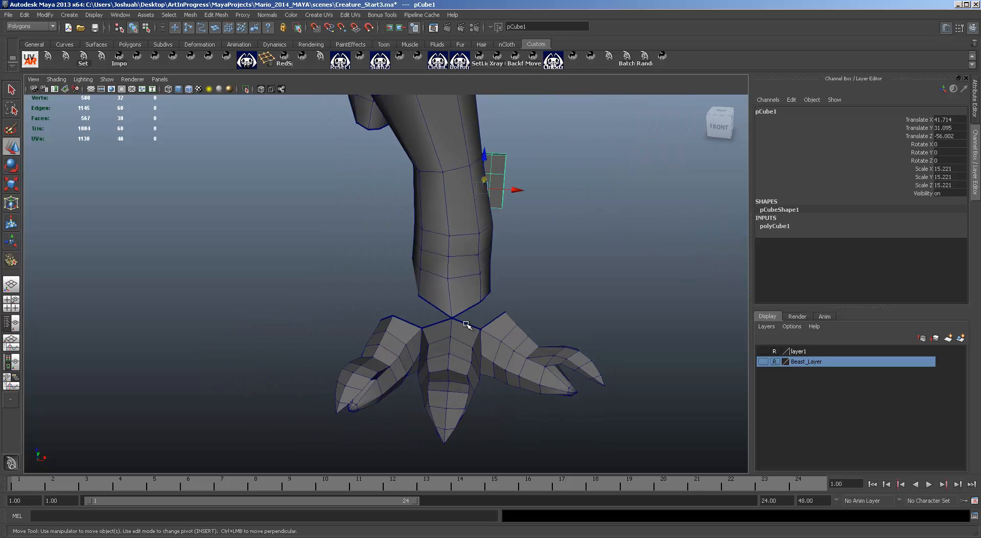
{"action": "left_click_drag", "start_coordinate": [426, 336], "coordinate": [486, 224], "text": "alt"}
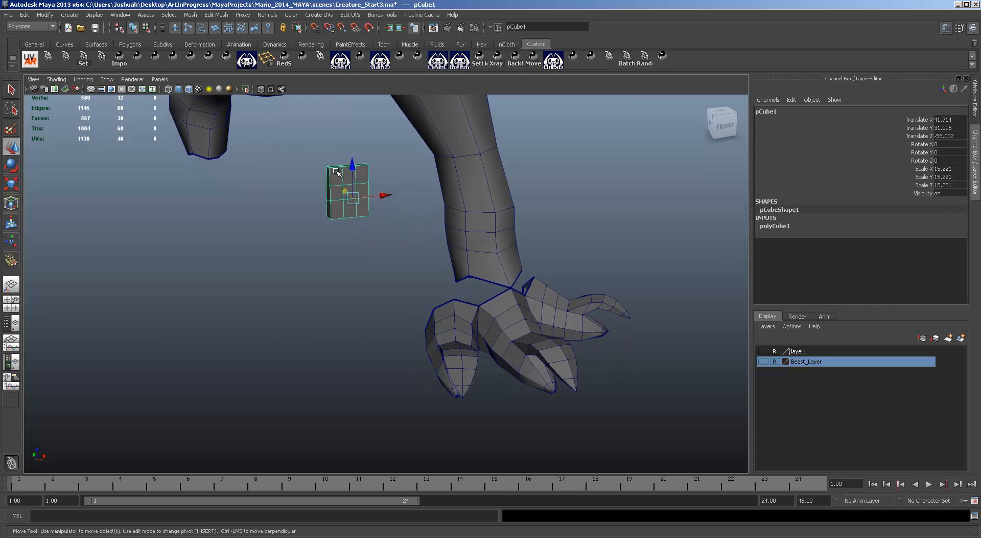
{"action": "left_click", "coordinate": [501, 263]}
{"action": "left_click", "coordinate": [537, 341], "text": "shift"}
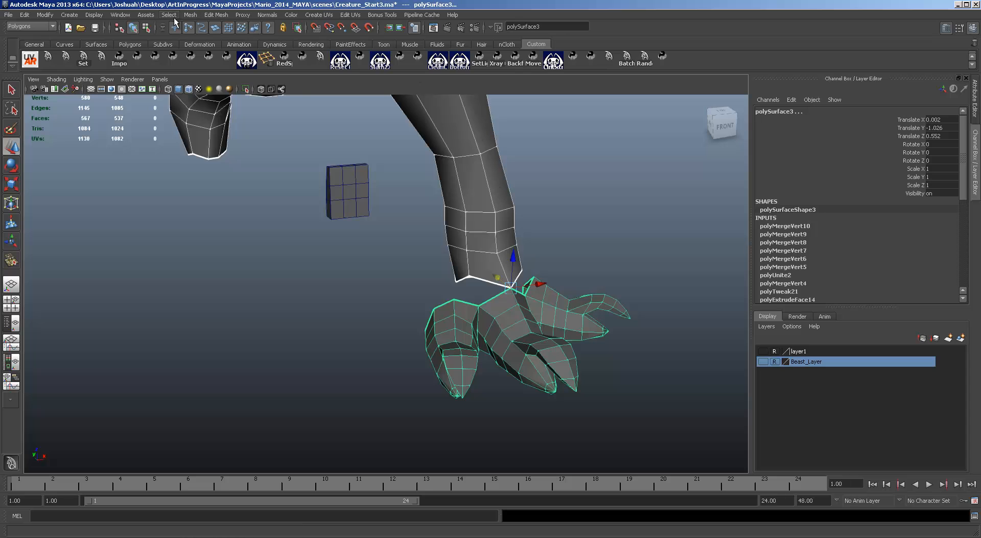
{"action": "left_click", "coordinate": [191, 14]}
{"action": "left_click", "coordinate": [200, 30]}
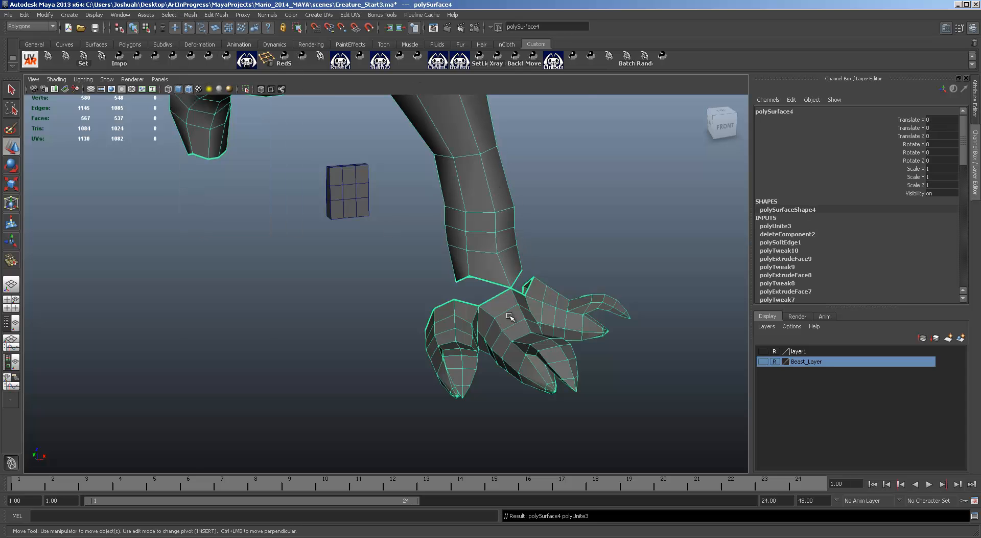
Append a polygon face bridging the leg's open lower edge and the top edge of the nearest side toe
{"action": "left_click_drag", "start_coordinate": [510, 317], "coordinate": [482, 347], "text": "alt"}
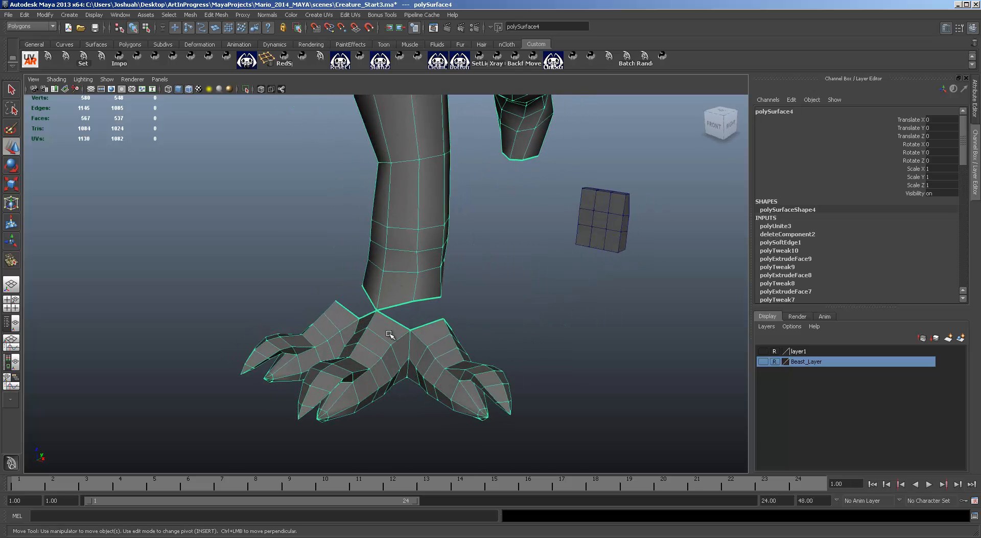
{"action": "left_click_drag", "start_coordinate": [568, 182], "coordinate": [428, 229], "text": "alt"}
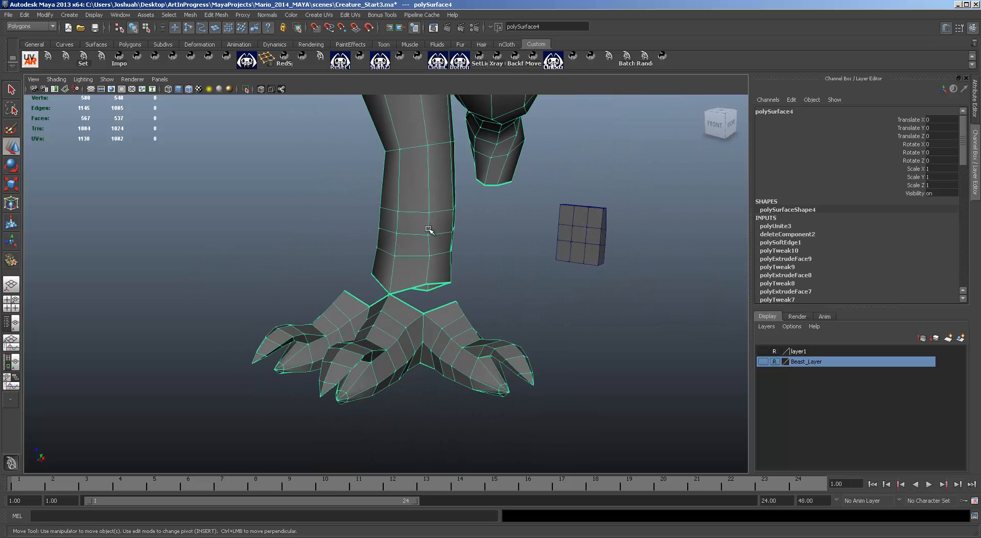
{"action": "left_click", "coordinate": [225, 15]}
{"action": "left_click", "coordinate": [249, 59]}
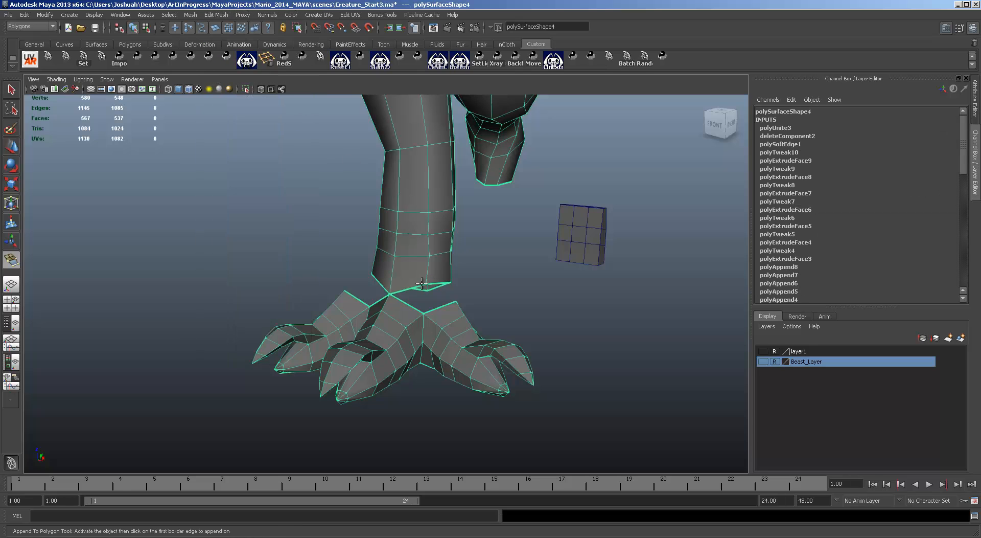
{"action": "left_click", "coordinate": [418, 285]}
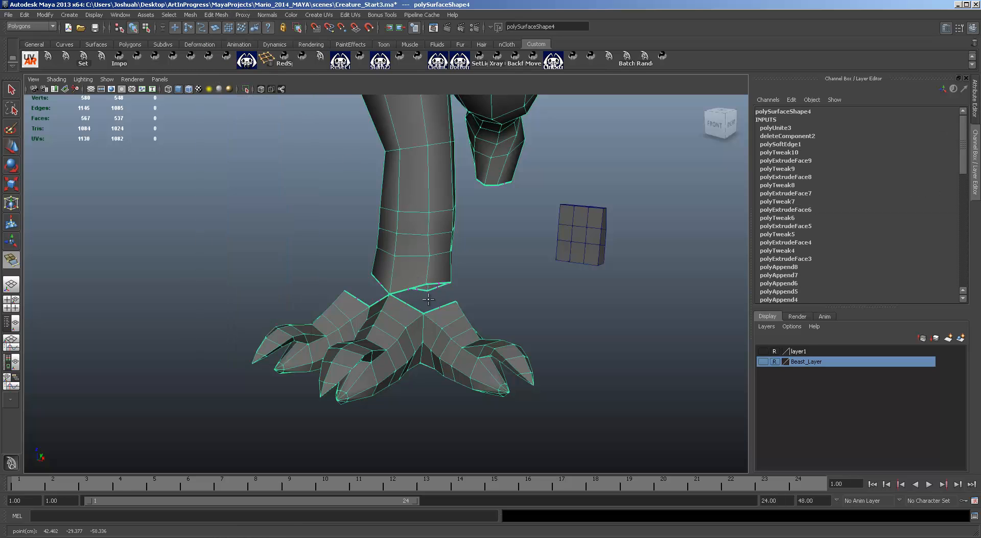
{"action": "left_click", "coordinate": [433, 308]}
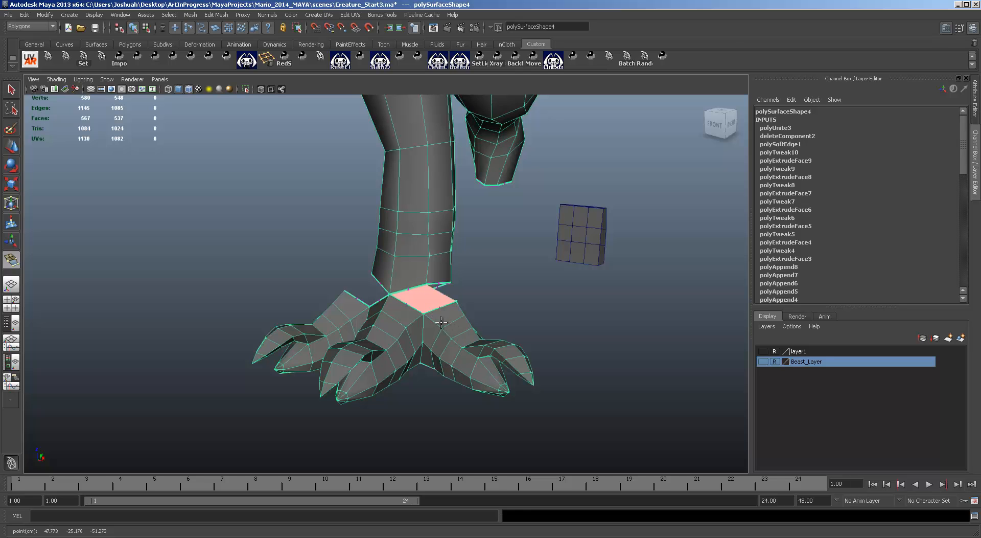
{"action": "key", "text": "Return"}
Append a matching face between the leg's open edge and the toe on the opposite side of the foot
{"action": "left_click_drag", "start_coordinate": [452, 322], "coordinate": [483, 294], "text": "alt"}
{"action": "left_click", "coordinate": [478, 284]}
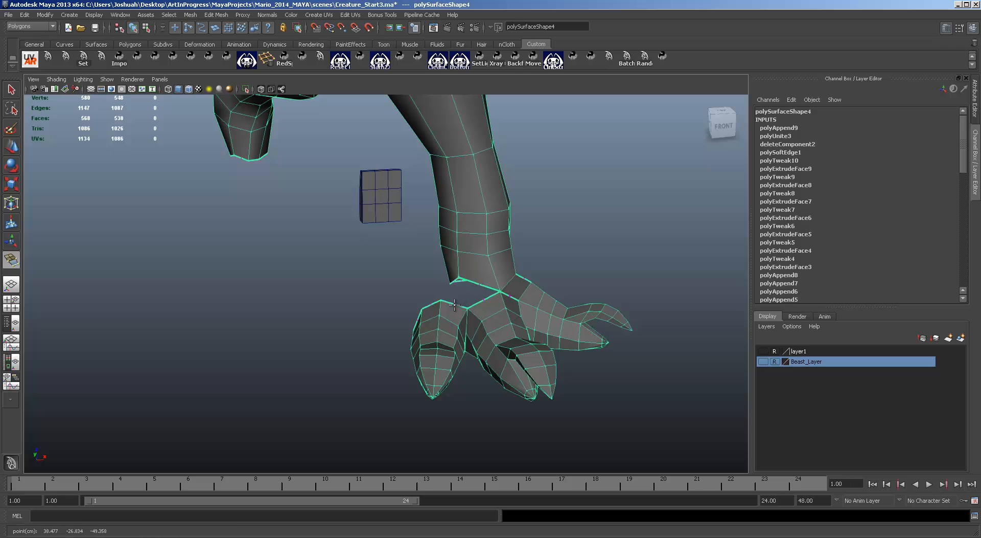
{"action": "left_click", "coordinate": [455, 304]}
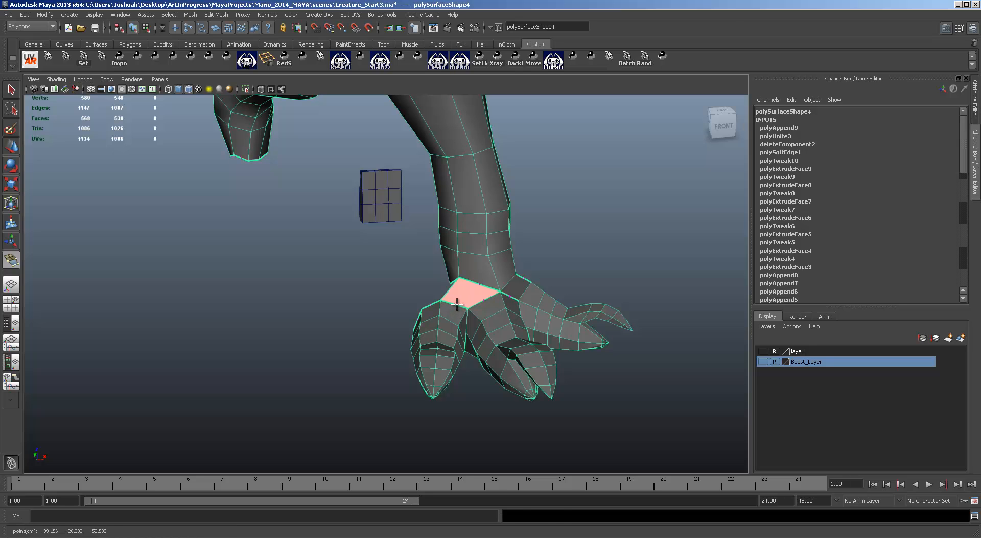
{"action": "key", "text": "Return"}
Append a face from the next open edge on the leg's right side to the outer edge of the adjacent toe
{"action": "left_click_drag", "start_coordinate": [562, 303], "coordinate": [475, 296], "text": "alt"}
{"action": "scroll", "coordinate": [475, 296], "scroll_direction": "up", "scroll_amount": 5}
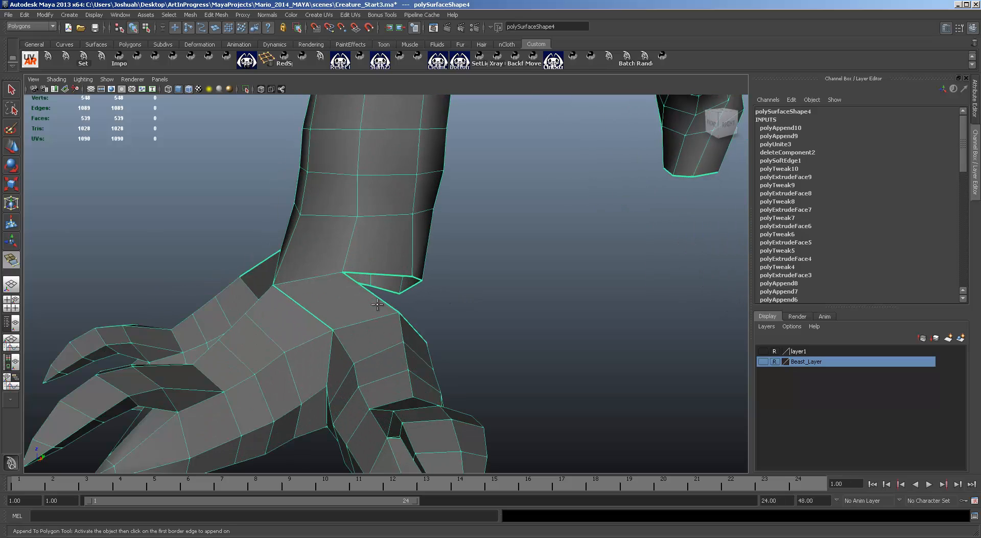
{"action": "mouse_move", "coordinate": [377, 304]}
{"action": "left_mouse_down", "text": "alt"}
{"action": "mouse_move", "coordinate": [419, 316]}
{"action": "mouse_move", "coordinate": [493, 313]}
{"action": "mouse_move", "coordinate": [399, 315]}
{"action": "mouse_move", "coordinate": [394, 304]}
{"action": "left_mouse_up", "text": "alt"}
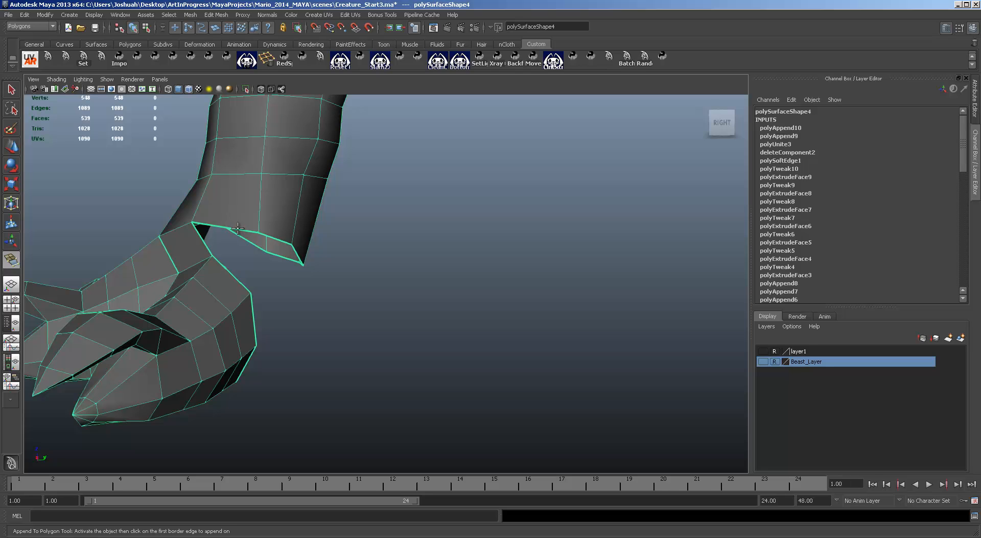
{"action": "left_click", "coordinate": [237, 229]}
{"action": "left_click", "coordinate": [232, 274]}
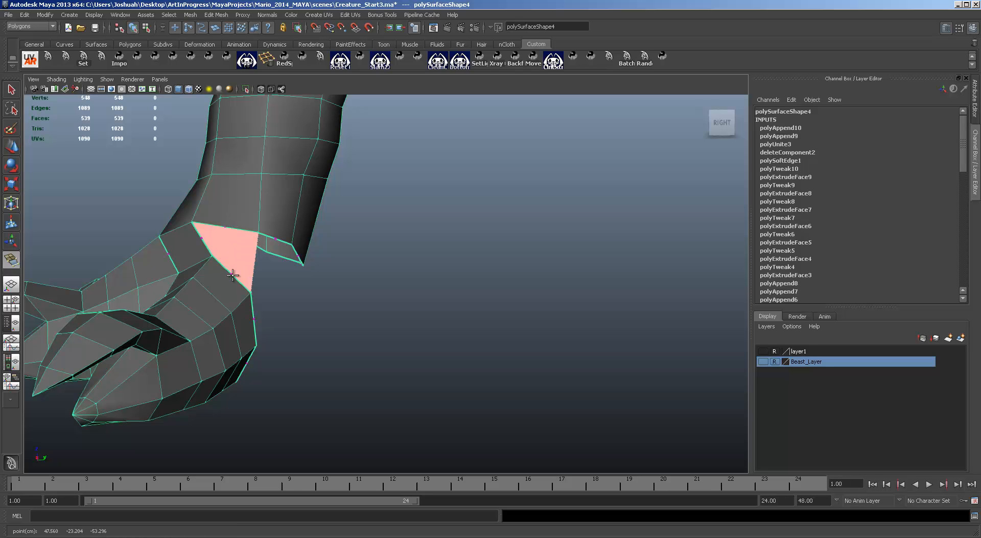
{"action": "key", "text": "Return"}
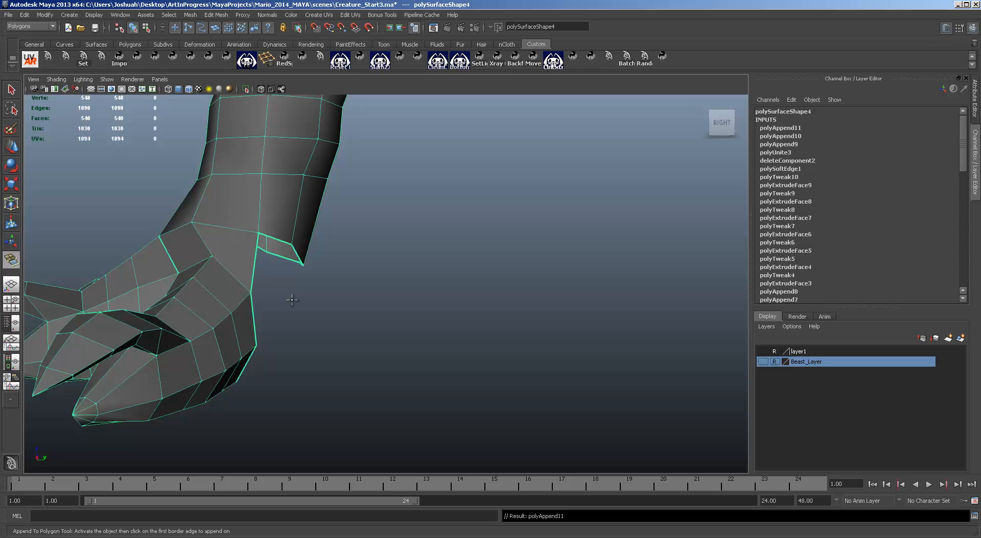
Append a face closing the gap between the leg's left side and the adjoining toe edge
{"action": "left_click_drag", "start_coordinate": [259, 293], "coordinate": [462, 302], "text": "alt"}
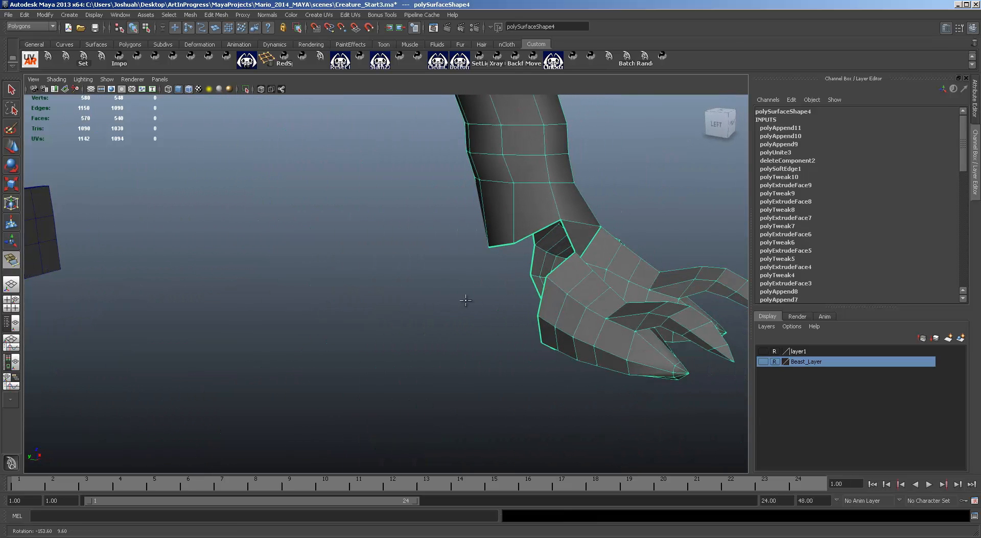
{"action": "left_click", "coordinate": [557, 258]}
{"action": "left_click", "coordinate": [560, 265]}
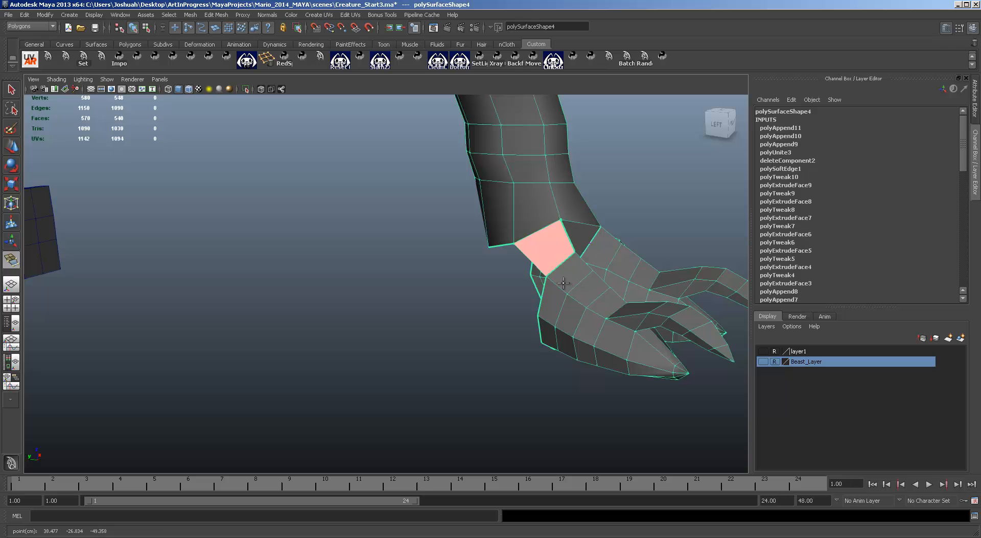
{"action": "key", "text": "Return"}
Select wrist vertices along the seam between leg and foot and adjust their position with the Move tool
{"action": "left_click_drag", "start_coordinate": [591, 300], "coordinate": [402, 235], "text": "alt"}
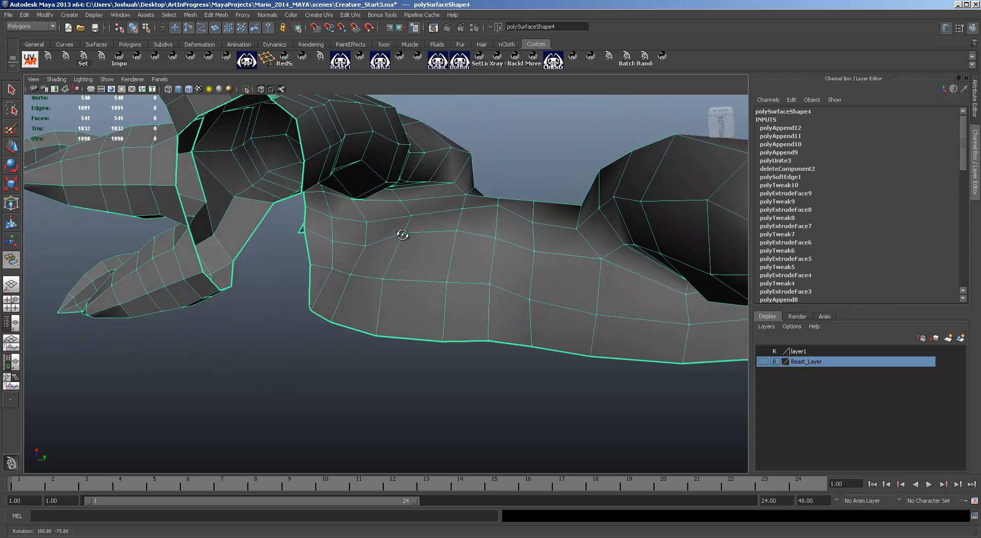
{"action": "left_click_drag", "start_coordinate": [322, 211], "coordinate": [494, 221], "text": "alt"}
{"action": "left_click_drag", "start_coordinate": [503, 276], "coordinate": [687, 300], "text": "alt"}
{"action": "scroll", "coordinate": [454, 353], "scroll_direction": "down", "scroll_amount": 3}
{"action": "left_click_drag", "start_coordinate": [641, 345], "coordinate": [500, 331], "text": "alt"}
{"action": "scroll", "coordinate": [388, 325], "scroll_direction": "up", "scroll_amount": 4}
{"action": "mouse_move", "coordinate": [388, 311]}
{"action": "left_mouse_down", "text": "alt"}
{"action": "mouse_move", "coordinate": [416, 309]}
{"action": "mouse_move", "coordinate": [404, 310]}
{"action": "left_mouse_up", "text": "alt"}
{"action": "key", "text": "q"}
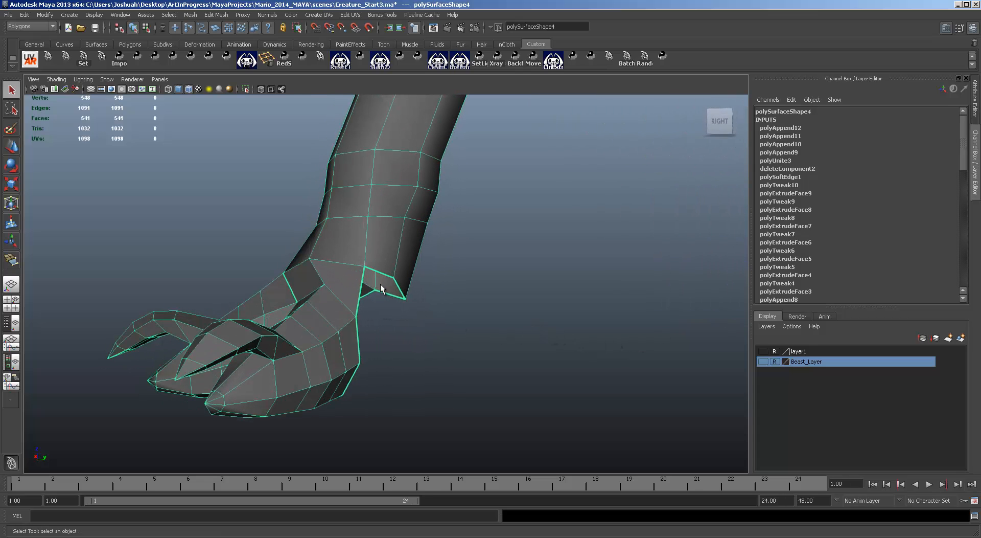
{"action": "key", "text": "F8"}
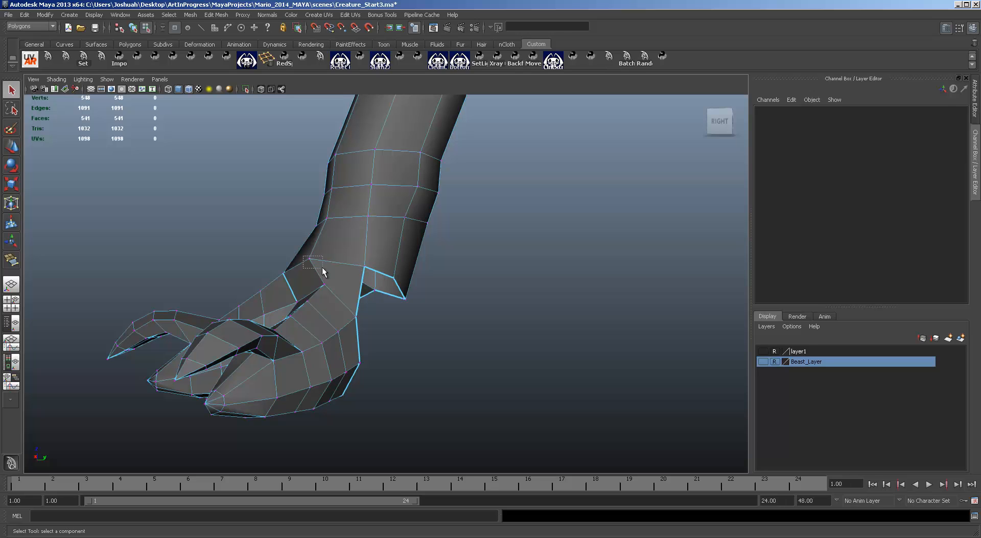
{"action": "left_click_drag", "start_coordinate": [322, 271], "coordinate": [466, 256]}
{"action": "key", "text": "w"}
{"action": "left_click", "coordinate": [404, 294]}
{"action": "left_click_drag", "start_coordinate": [404, 295], "coordinate": [405, 262]}
Merge the middle toe's top vertex into the wrist vertex above it to close the triangular gap at the front
{"action": "left_click_drag", "start_coordinate": [429, 300], "coordinate": [473, 299], "text": "alt"}
{"action": "left_click", "coordinate": [472, 297]}
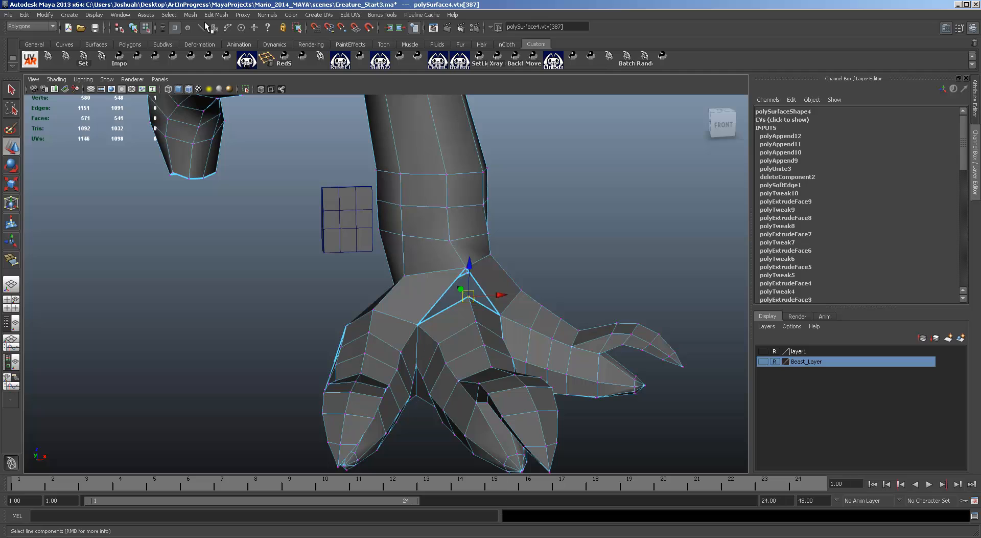
{"action": "left_click", "coordinate": [223, 15]}
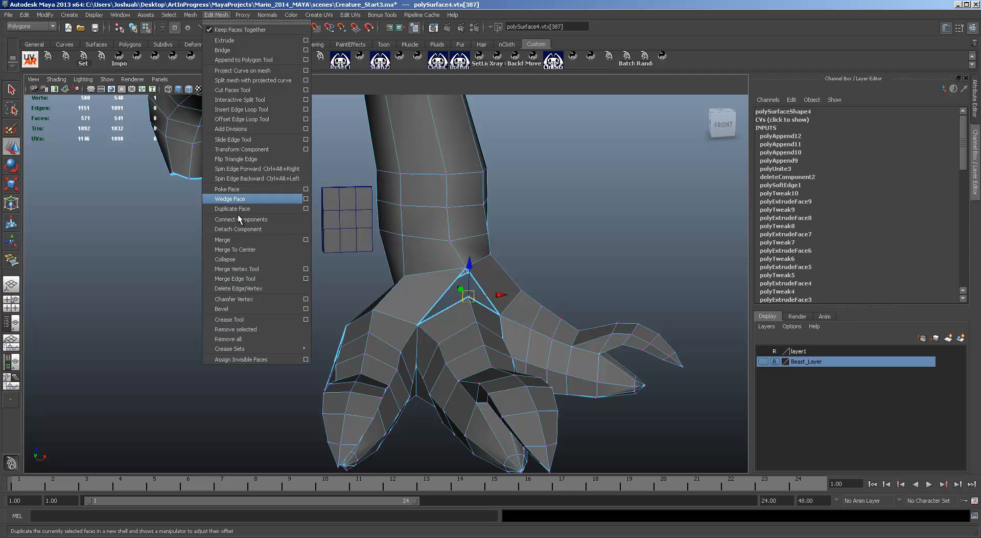
{"action": "left_click", "coordinate": [265, 268]}
{"action": "left_click_drag", "start_coordinate": [469, 263], "coordinate": [470, 263]}
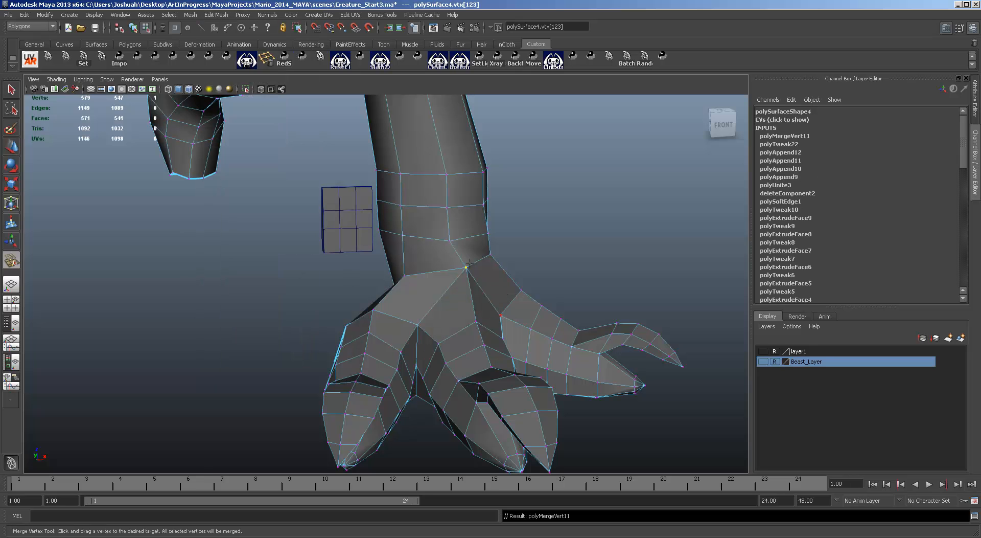
{"action": "left_click_drag", "start_coordinate": [567, 292], "coordinate": [438, 274], "text": "alt"}
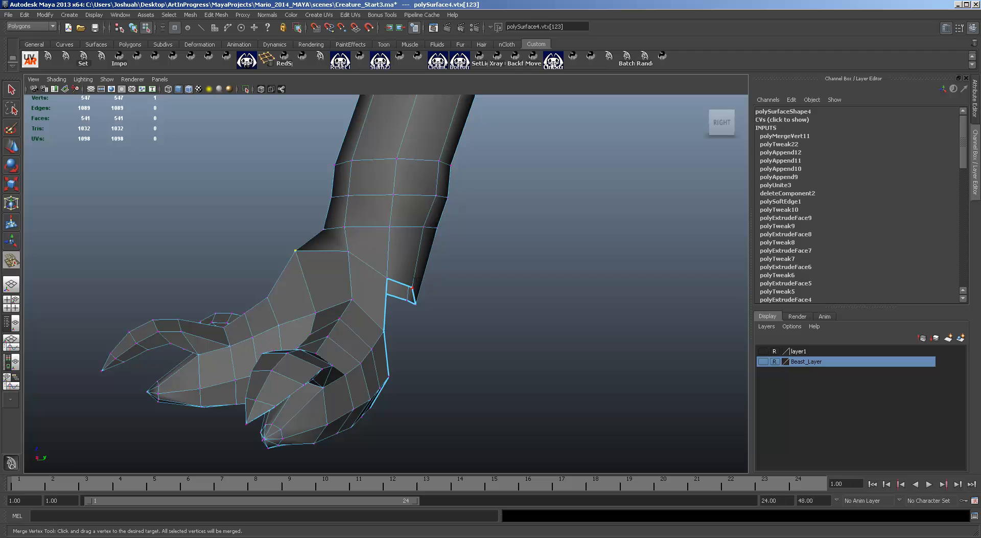
Move the merged vertex at the front of the wrist back and down to even out the transition from leg to foot
{"action": "key", "text": "w"}
{"action": "left_click_drag", "start_coordinate": [324, 249], "coordinate": [342, 250]}
{"action": "left_click_drag", "start_coordinate": [314, 221], "coordinate": [331, 261]}
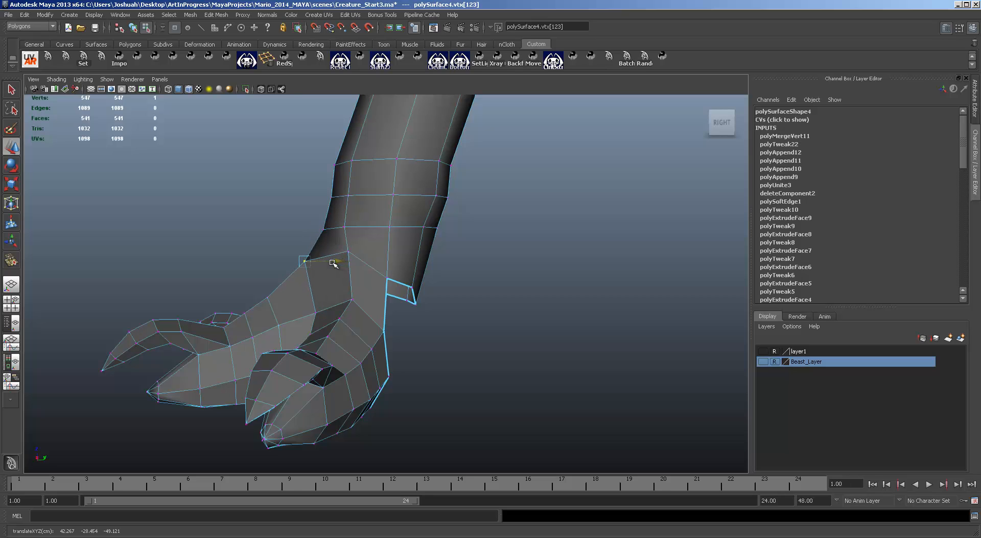
{"action": "left_click_drag", "start_coordinate": [303, 229], "coordinate": [303, 238]}
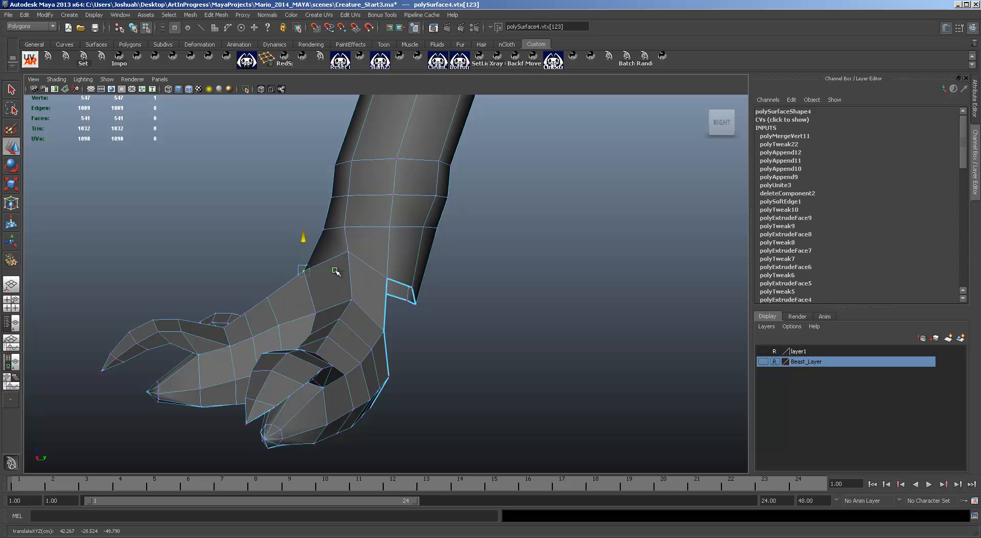
{"action": "left_click_drag", "start_coordinate": [379, 310], "coordinate": [465, 281], "text": "alt"}
{"action": "left_click", "coordinate": [425, 270]}
{"action": "middle_click_drag", "start_coordinate": [465, 280], "coordinate": [465, 201], "text": "alt"}
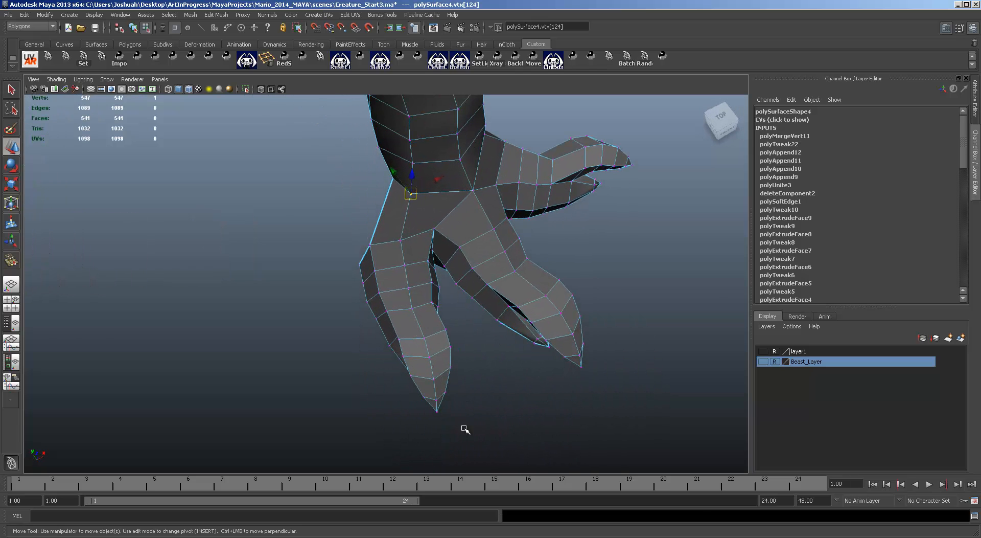
Select one outer toe by growing the selection from its tip, rotate it outward, and shift it sideways away from the middle toe
{"action": "left_click_drag", "start_coordinate": [413, 387], "coordinate": [456, 417]}
{"action": "left_click_drag", "start_coordinate": [488, 388], "coordinate": [532, 341], "text": "alt"}
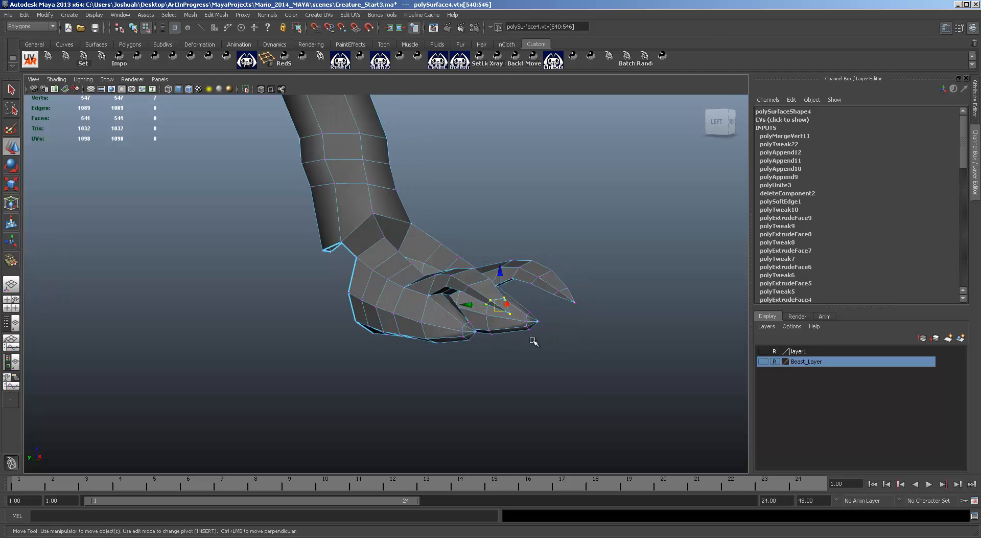
{"action": "key", "text": "shift+period"}
{"action": "key", "text": "shift+period"}
{"action": "key", "text": "shift+period"}
{"action": "left_click_drag", "start_coordinate": [547, 296], "coordinate": [499, 351], "text": "alt"}
{"action": "key", "text": "e"}
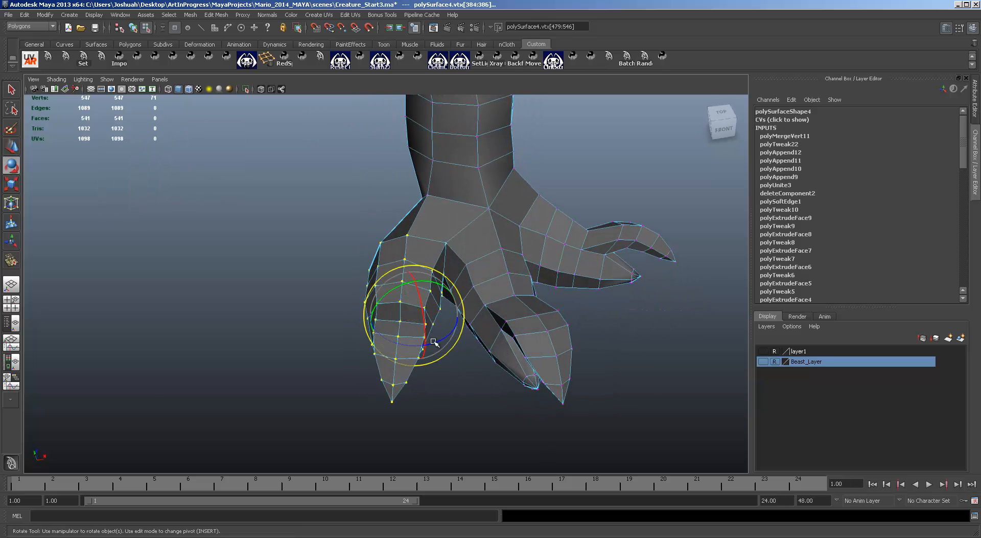
{"action": "left_click_drag", "start_coordinate": [434, 342], "coordinate": [424, 342]}
{"action": "key", "text": "w"}
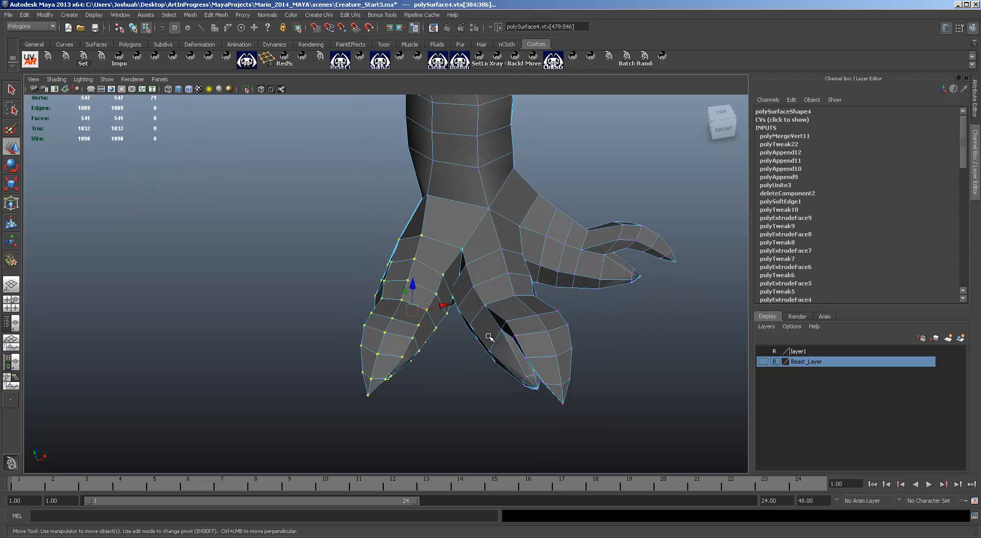
{"action": "left_click_drag", "start_coordinate": [443, 307], "coordinate": [433, 308]}
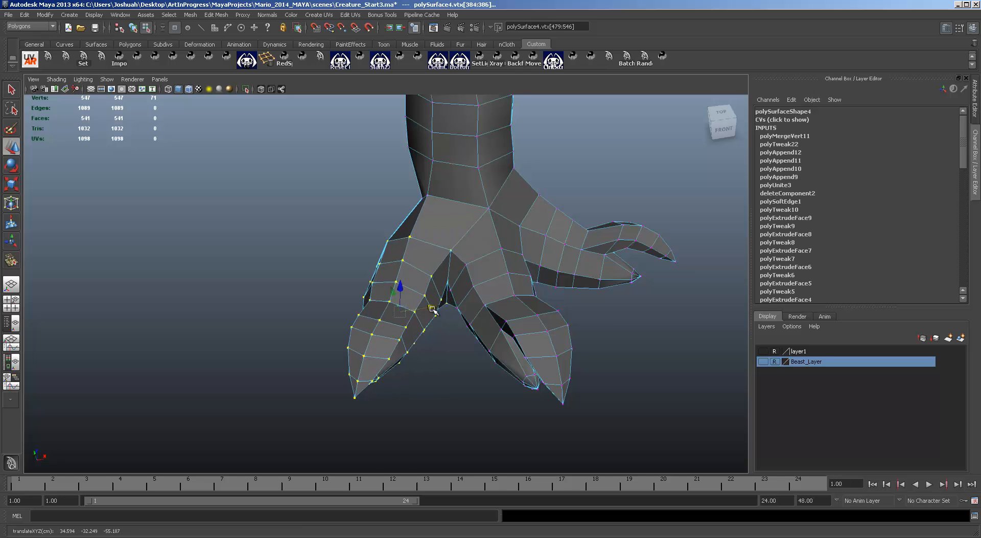
Rotate the same outer toe further outward as seen from above and reposition it on the foot
{"action": "left_click_drag", "start_coordinate": [463, 343], "coordinate": [500, 357], "text": "alt"}
{"action": "key", "text": "e"}
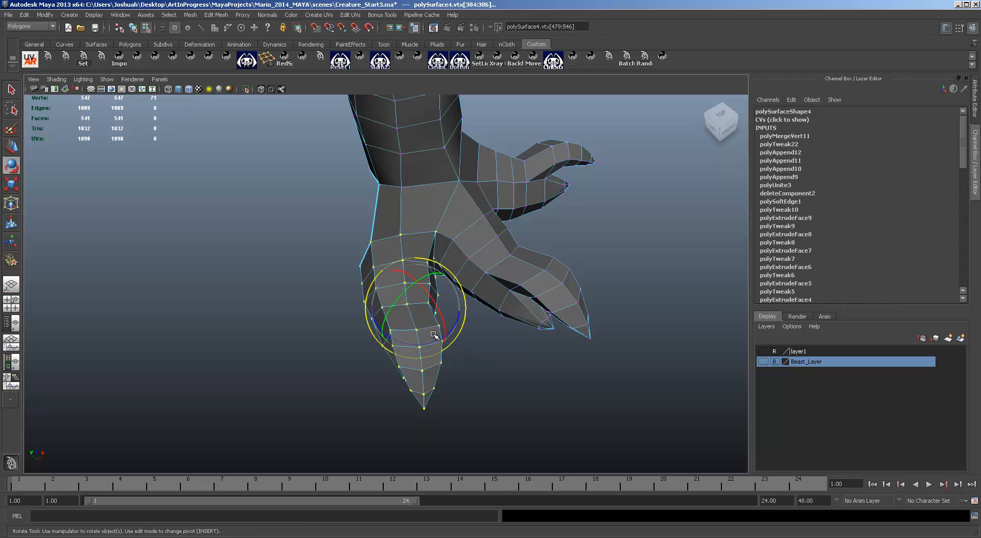
{"action": "left_click_drag", "start_coordinate": [434, 334], "coordinate": [458, 329]}
{"action": "key", "text": "w"}
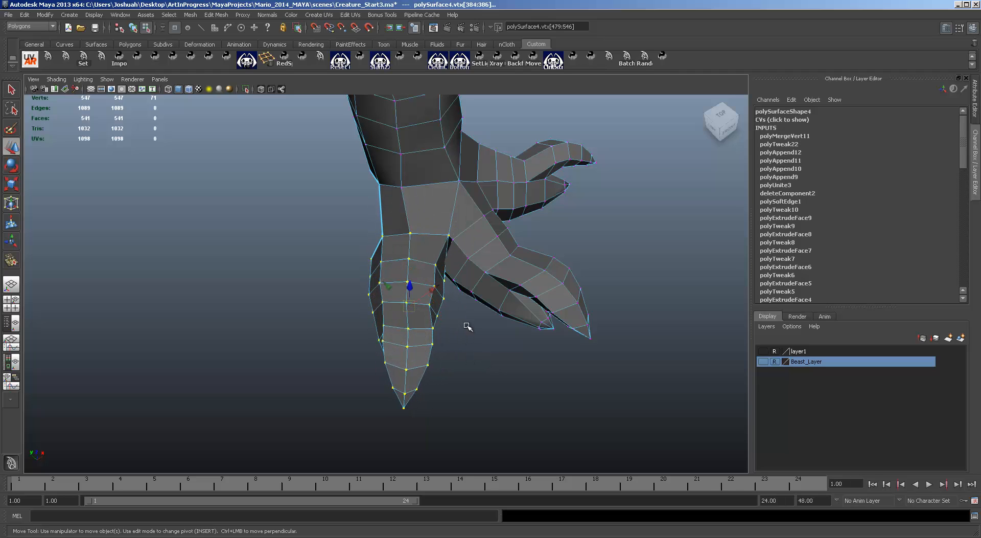
{"action": "left_click_drag", "start_coordinate": [411, 304], "coordinate": [450, 298]}
Select all vertices of the opposite outer toe and rotate and move it to adjust its spread from the middle toe
{"action": "left_click_drag", "start_coordinate": [710, 343], "coordinate": [596, 206]}
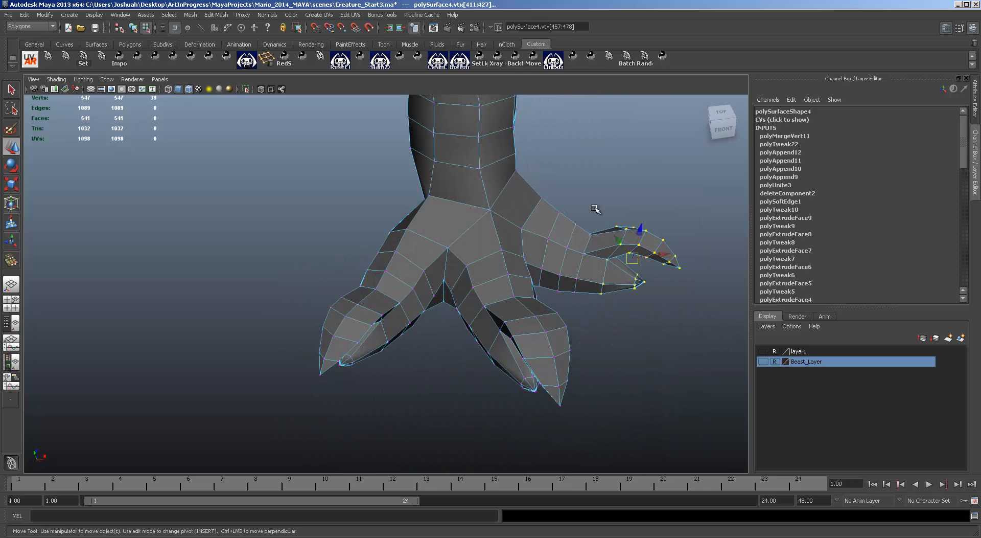
{"action": "key", "text": "shift+period"}
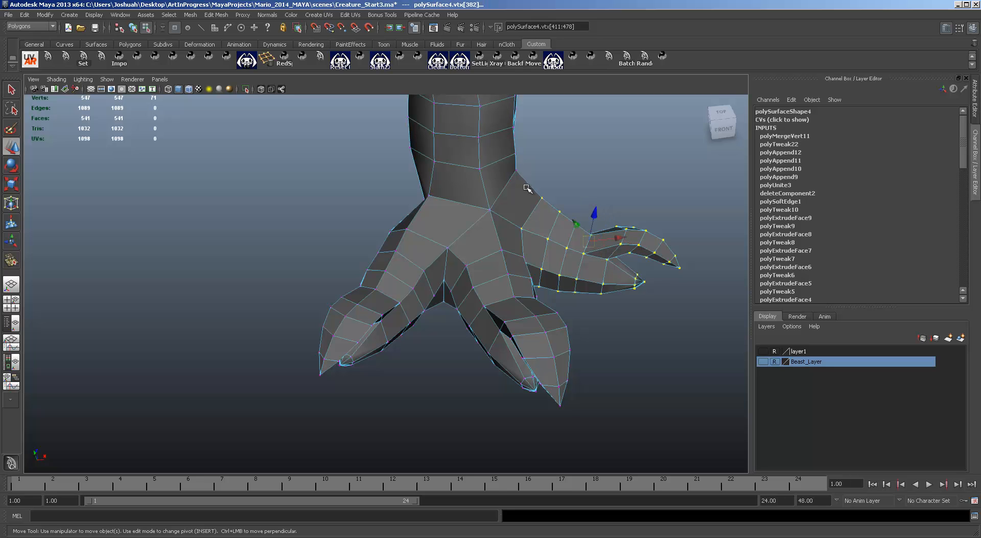
{"action": "left_click_drag", "start_coordinate": [657, 304], "coordinate": [558, 254], "text": "alt"}
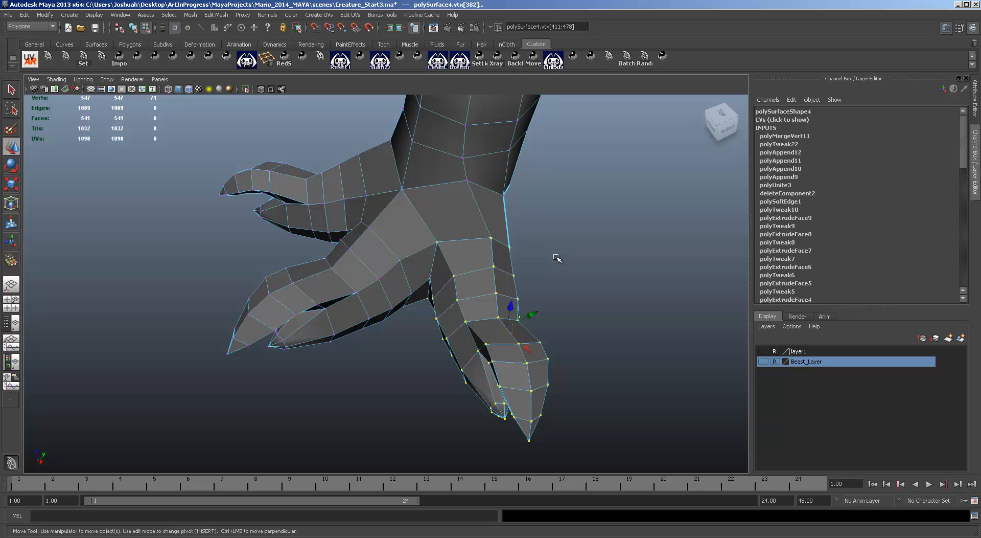
{"action": "key", "text": "e"}
{"action": "left_click_drag", "start_coordinate": [574, 315], "coordinate": [497, 312], "text": "alt"}
{"action": "left_click_drag", "start_coordinate": [471, 361], "coordinate": [467, 361]}
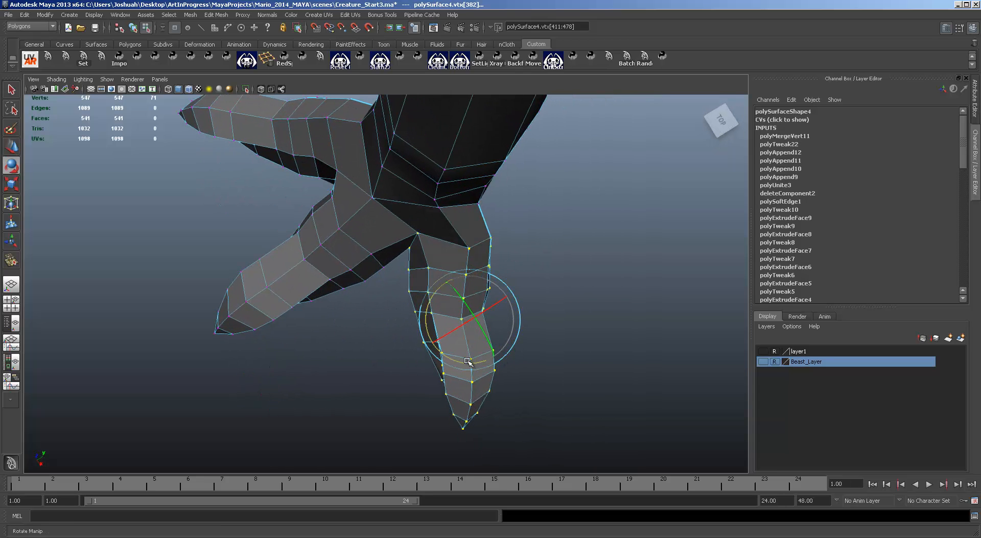
{"action": "key", "text": "w"}
{"action": "left_click_drag", "start_coordinate": [474, 327], "coordinate": [453, 329]}
Select the whole middle toe, rotate it slightly, and move it forward between the two outer toes
{"action": "left_click_drag", "start_coordinate": [513, 327], "coordinate": [589, 315], "text": "alt"}
{"action": "left_click_drag", "start_coordinate": [428, 347], "coordinate": [525, 312], "text": "alt"}
{"action": "left_click_drag", "start_coordinate": [518, 423], "coordinate": [410, 364]}
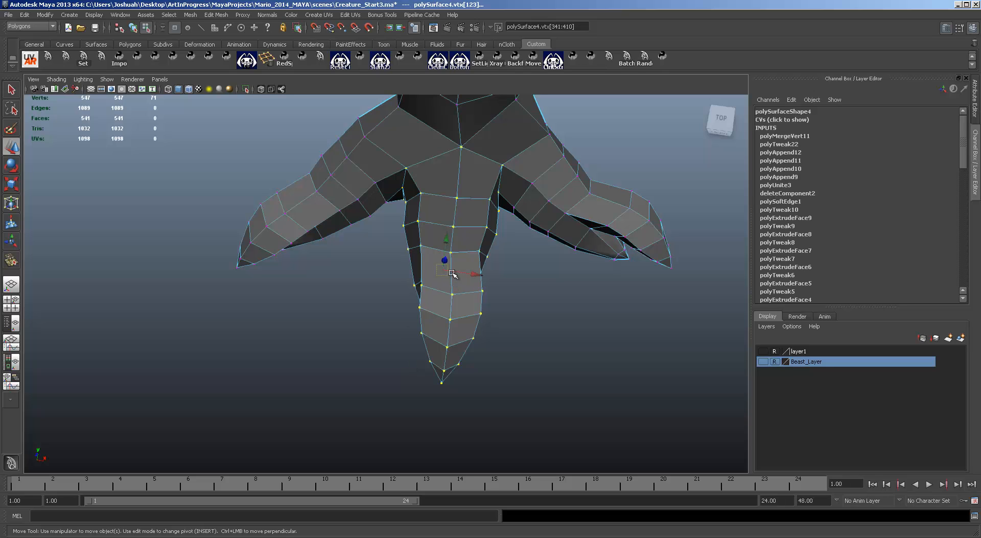
{"action": "left_click_drag", "start_coordinate": [446, 270], "coordinate": [442, 272]}
{"action": "key", "text": "e"}
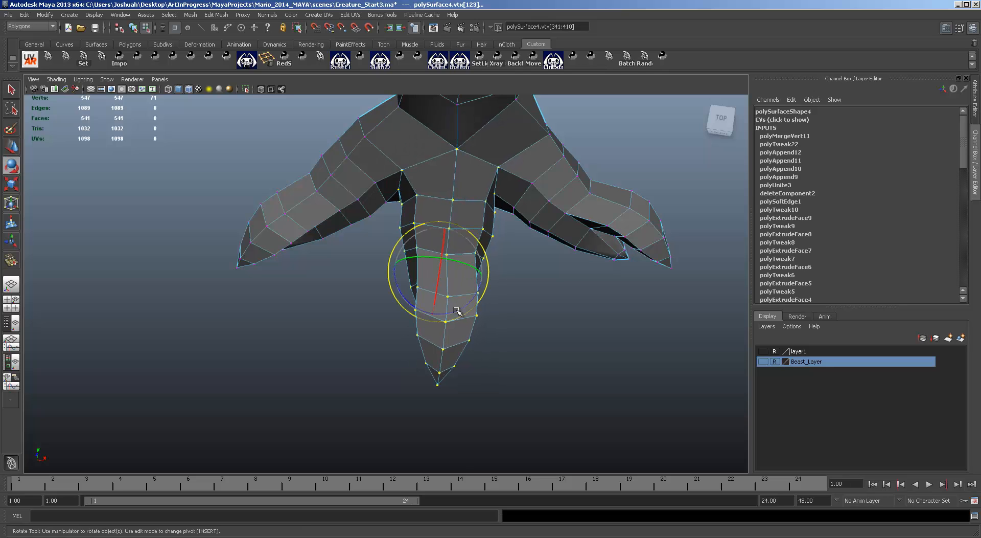
{"action": "left_click_drag", "start_coordinate": [457, 311], "coordinate": [452, 311]}
{"action": "key", "text": "w"}
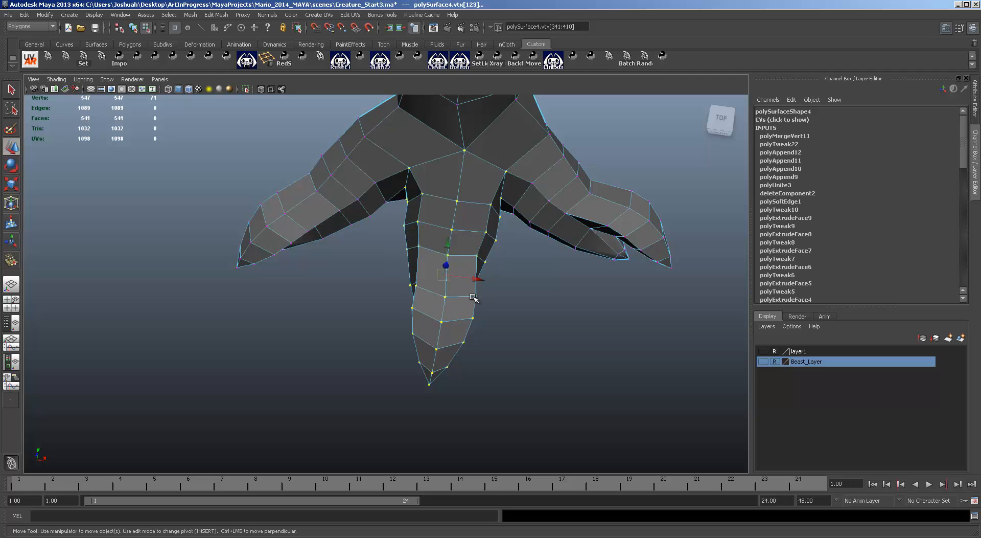
{"action": "left_click_drag", "start_coordinate": [476, 279], "coordinate": [473, 279]}
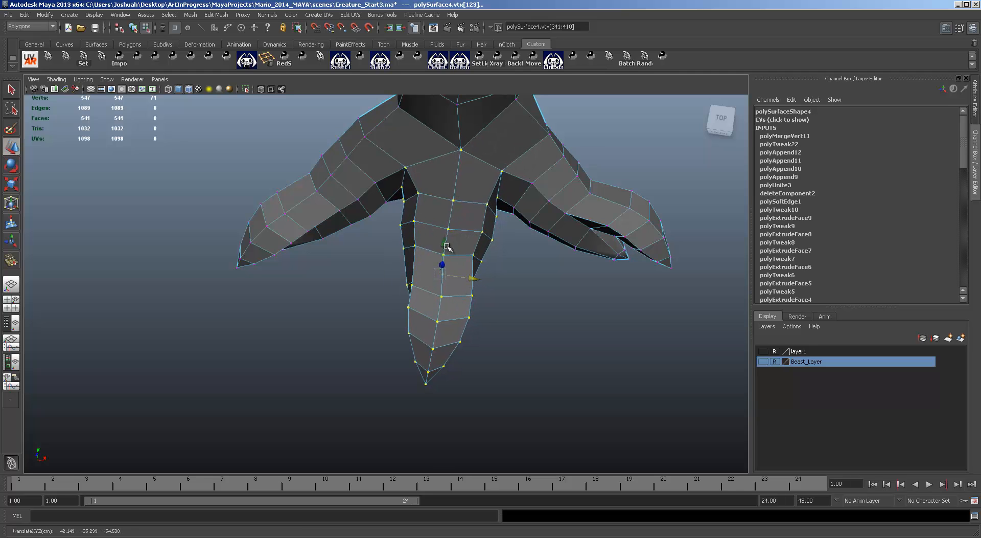
{"action": "left_click_drag", "start_coordinate": [447, 248], "coordinate": [444, 262]}
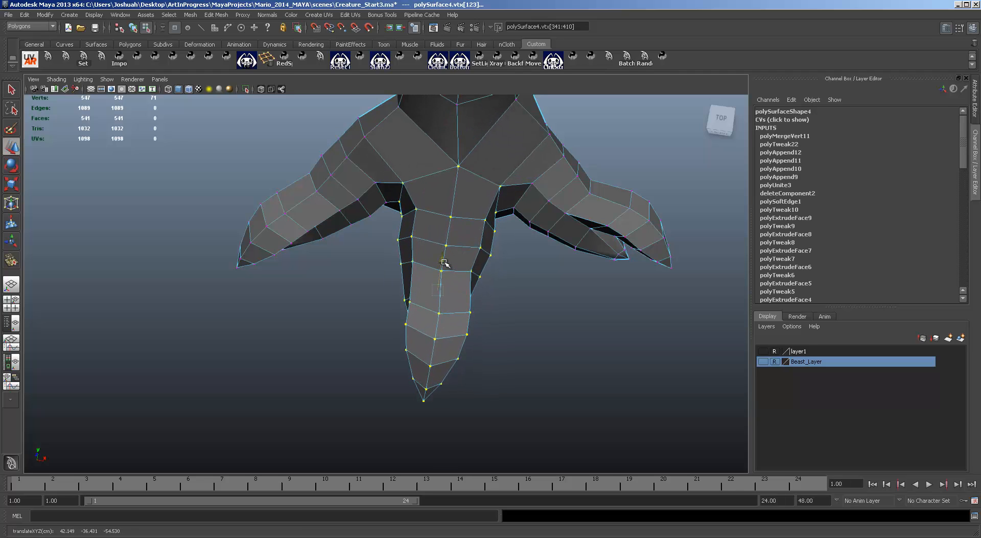
{"action": "left_click_drag", "start_coordinate": [537, 309], "coordinate": [469, 258], "text": "alt"}
Select the three vertices at the back of the leg's open lower border and reposition them in the side view
{"action": "key", "text": "space"}
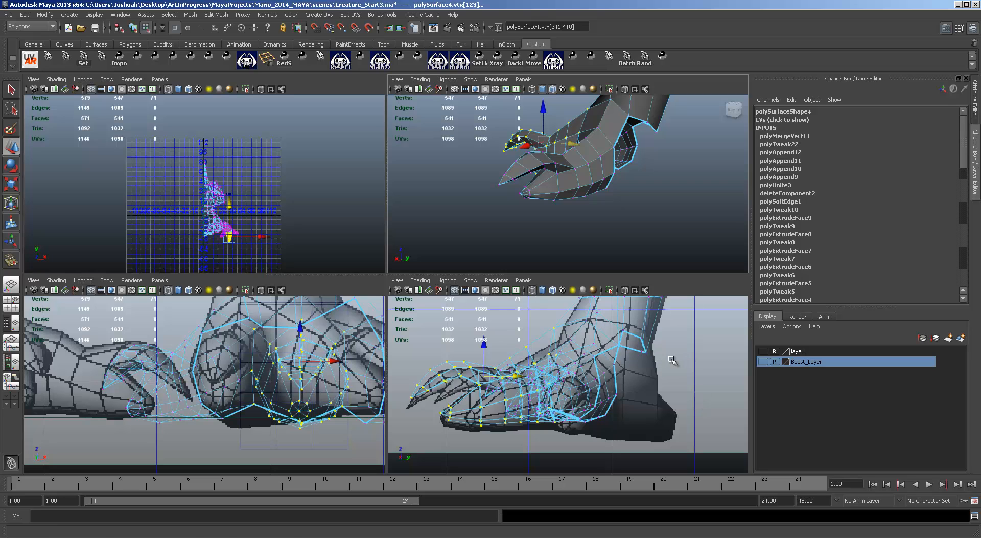
{"action": "left_click_drag", "start_coordinate": [673, 369], "coordinate": [650, 336]}
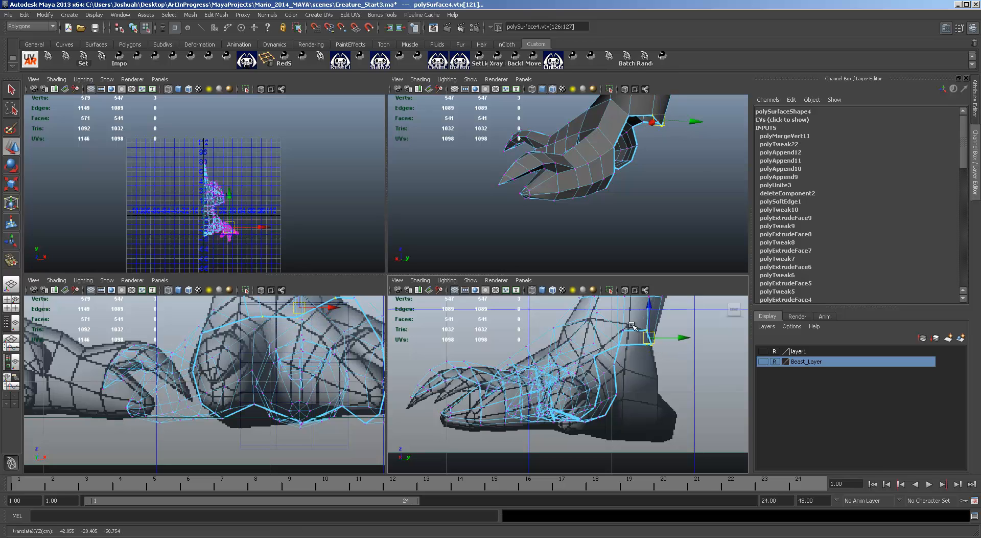
Select the four border edges at the back of the leg opening and extrude them downward toward the heel
{"action": "key", "text": "F10"}
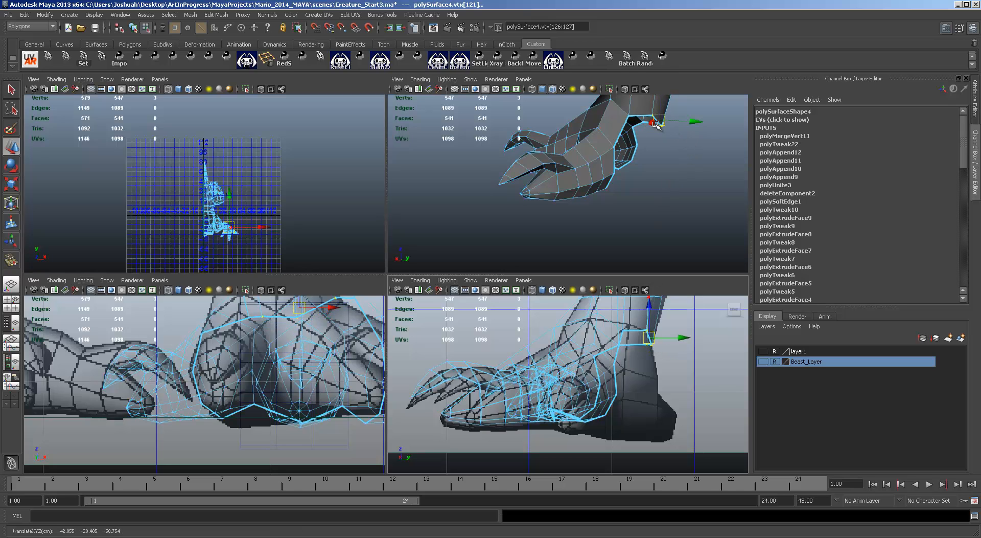
{"action": "left_click", "coordinate": [643, 117]}
{"action": "key", "text": "space"}
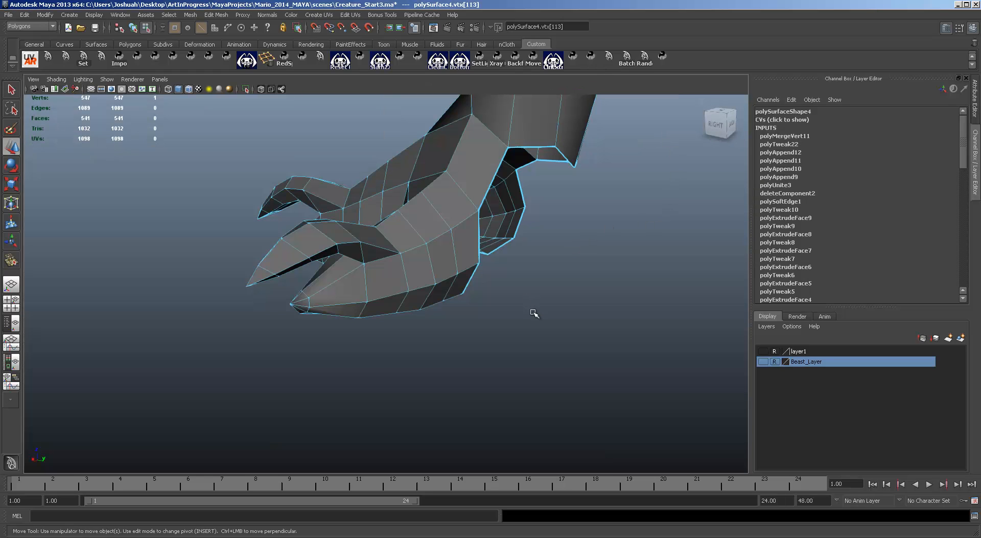
{"action": "left_click_drag", "start_coordinate": [534, 313], "coordinate": [554, 300], "text": "alt"}
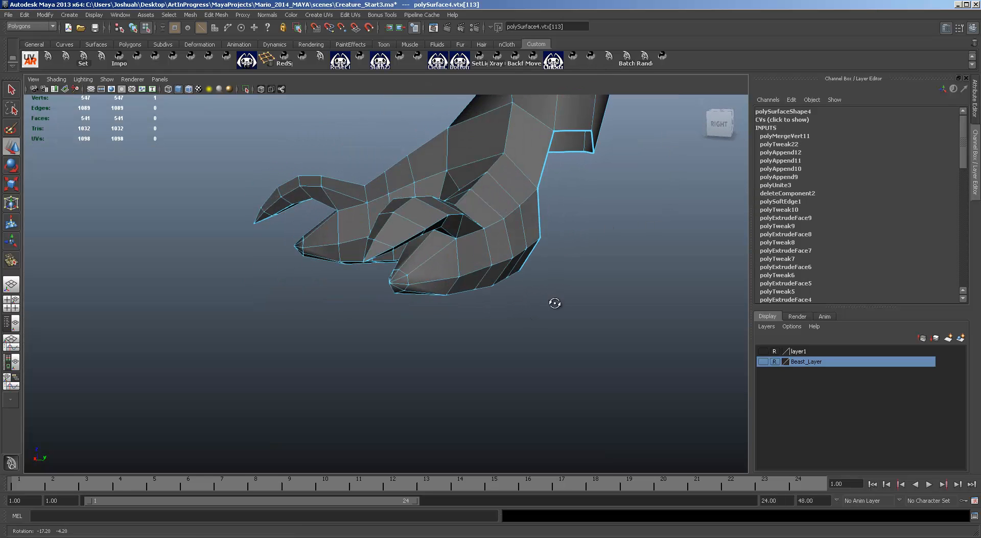
{"action": "left_click", "coordinate": [576, 131]}
{"action": "double_click", "coordinate": [576, 131]}
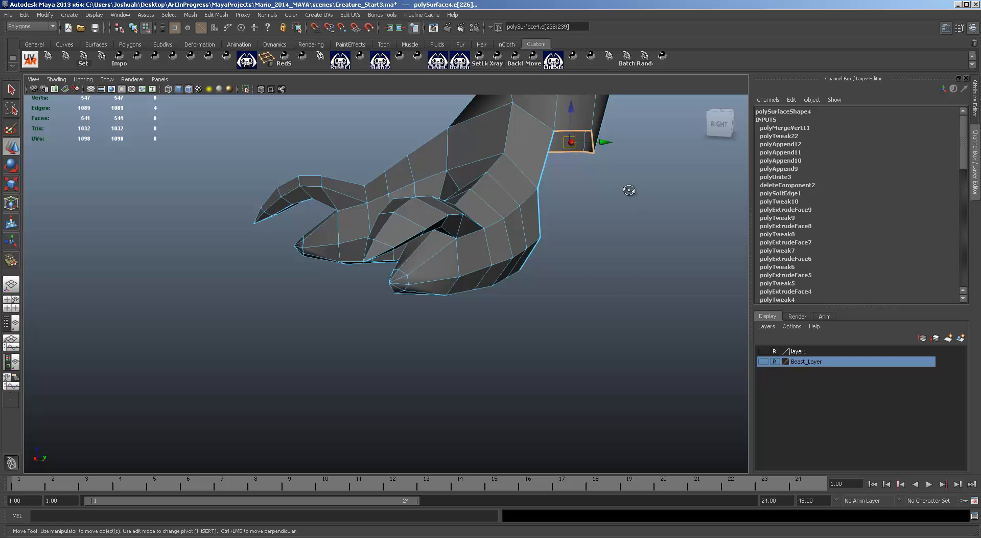
{"action": "mouse_move", "coordinate": [629, 190]}
{"action": "left_mouse_down", "text": "alt"}
{"action": "mouse_move", "coordinate": [511, 190]}
{"action": "mouse_move", "coordinate": [612, 193]}
{"action": "left_mouse_up", "text": "alt"}
{"action": "key", "text": "ctrl+e"}
{"action": "left_click_drag", "start_coordinate": [535, 104], "coordinate": [534, 148]}
{"action": "key", "text": "ctrl+z"}
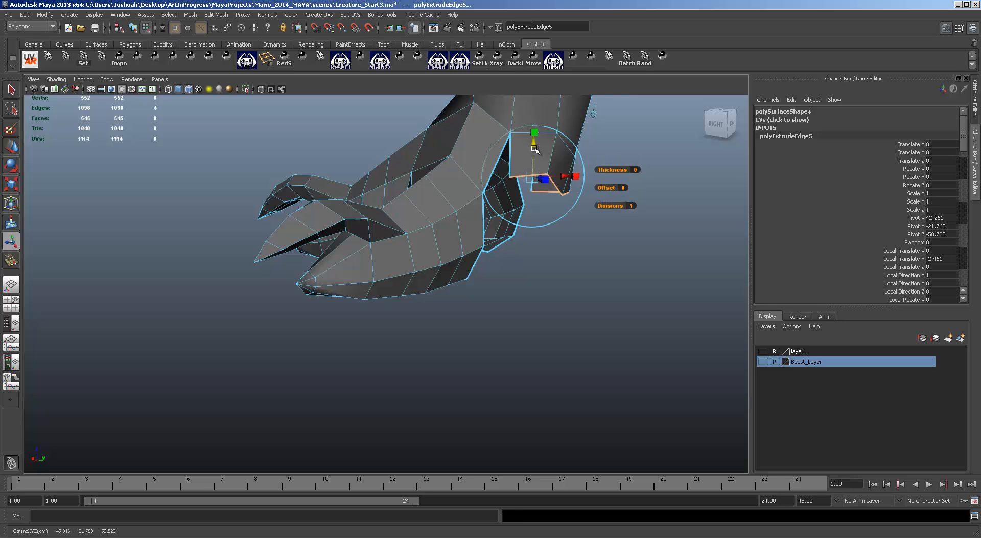
{"action": "left_click_drag", "start_coordinate": [535, 104], "coordinate": [535, 146]}
Flatten, rotate and move the extruded edges in the side view to follow the reference ankle
{"action": "key", "text": "space"}
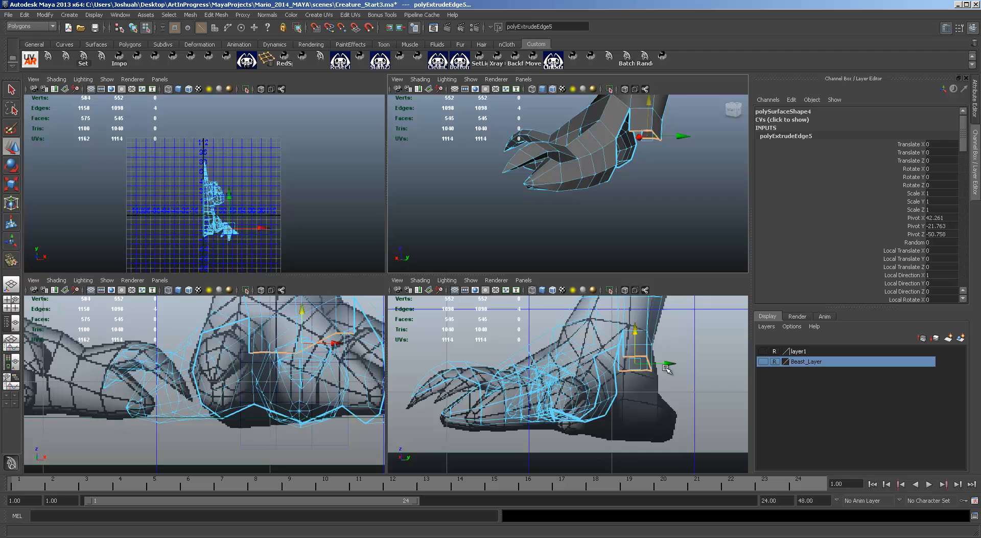
{"action": "left_click_drag", "start_coordinate": [637, 329], "coordinate": [652, 373]}
{"action": "key", "text": "r"}
{"action": "key", "text": "e"}
{"action": "key", "text": "w"}
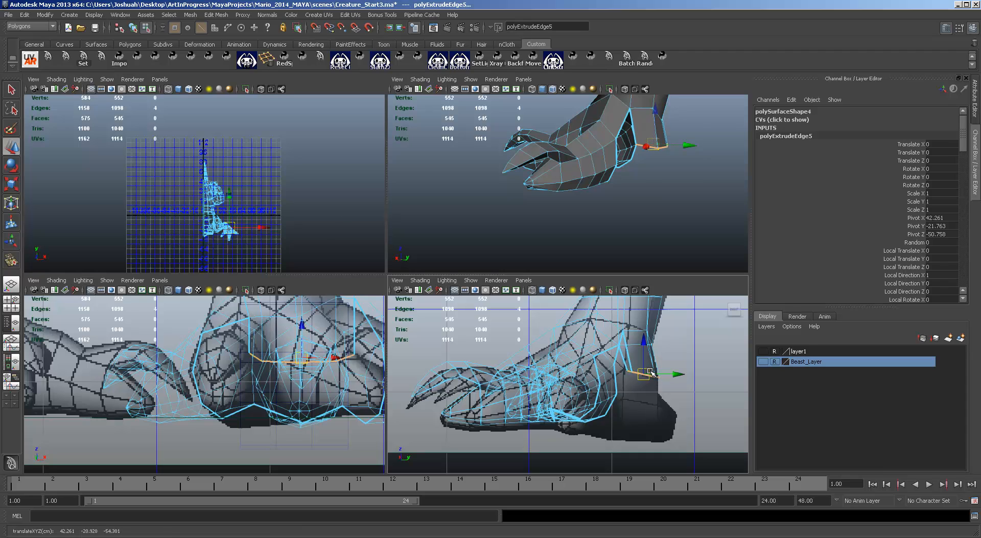
Extrude the back leg edges again, lower them to the sole of the reference heel, and scale them flat
{"action": "key", "text": "ctrl+e"}
{"action": "key", "text": "w"}
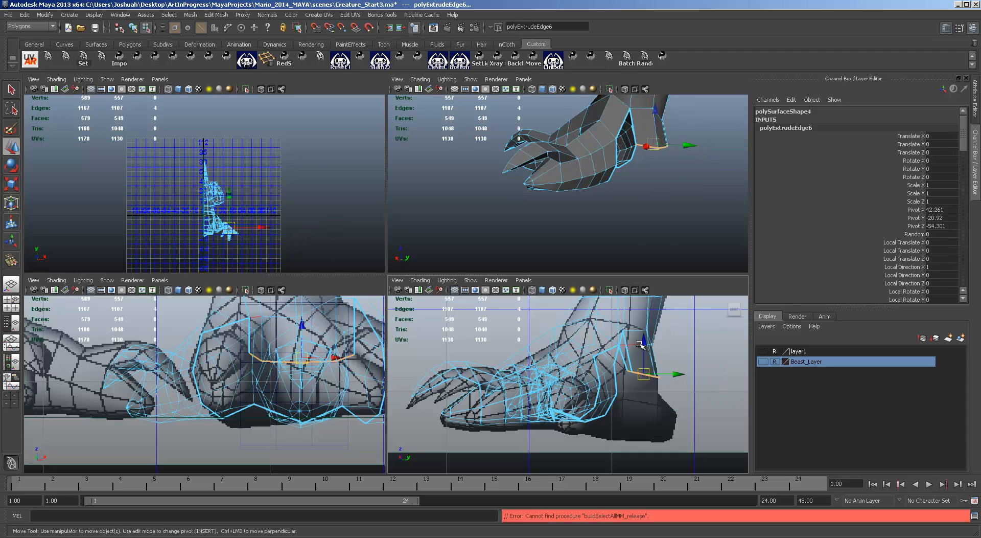
{"action": "left_click_drag", "start_coordinate": [639, 344], "coordinate": [643, 370]}
{"action": "left_click_drag", "start_coordinate": [681, 399], "coordinate": [678, 399]}
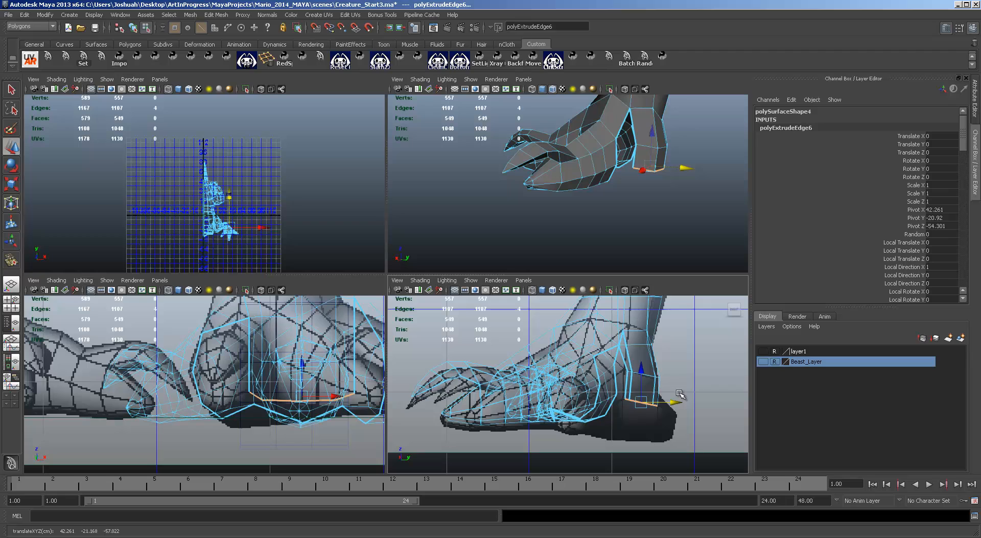
{"action": "key", "text": "e"}
{"action": "key", "text": "w"}
{"action": "left_click_drag", "start_coordinate": [642, 368], "coordinate": [641, 435]}
{"action": "key", "text": "r"}
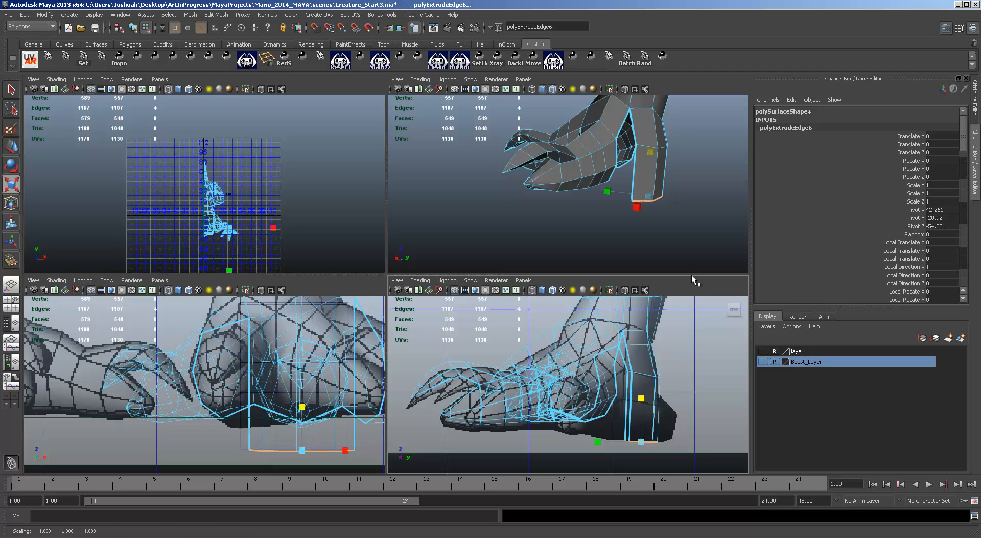
Extrude the two lower back faces of the heel and move them backward to the rear of the reference heel
{"action": "left_click", "coordinate": [687, 185]}
{"action": "left_click_drag", "start_coordinate": [687, 185], "coordinate": [613, 200], "text": "alt"}
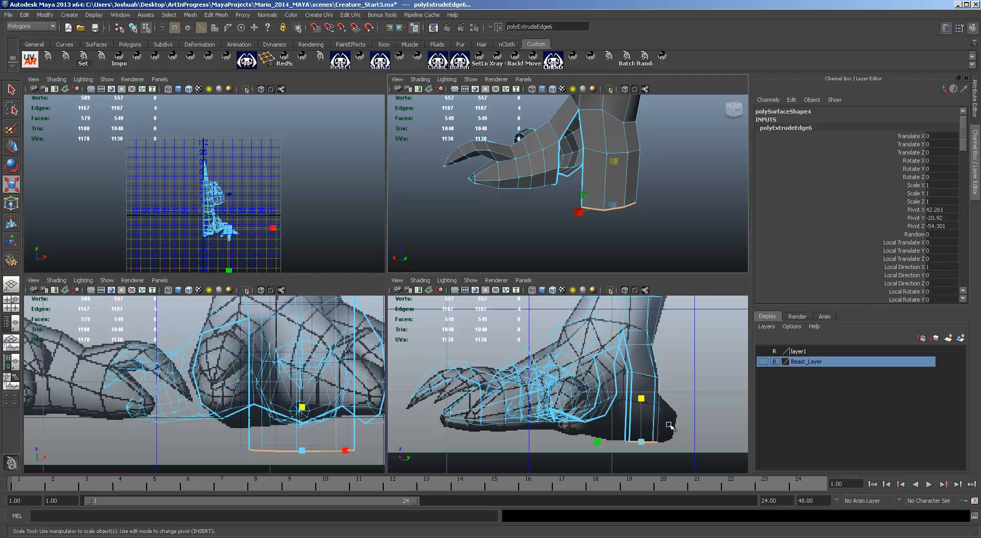
{"action": "left_click_drag", "start_coordinate": [636, 242], "coordinate": [599, 180], "text": "alt"}
{"action": "key", "text": "F11"}
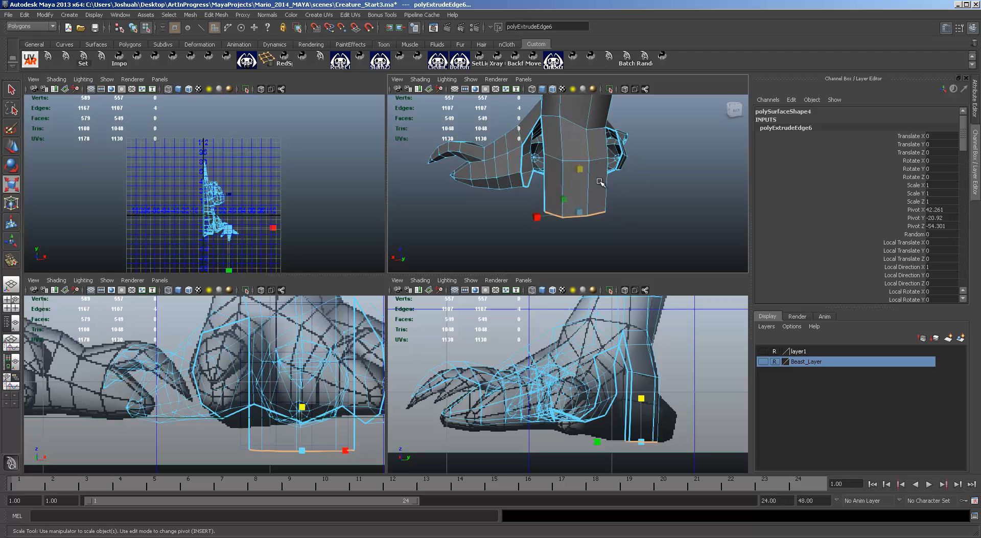
{"action": "left_click", "coordinate": [572, 193]}
{"action": "left_click", "coordinate": [571, 193], "text": "shift"}
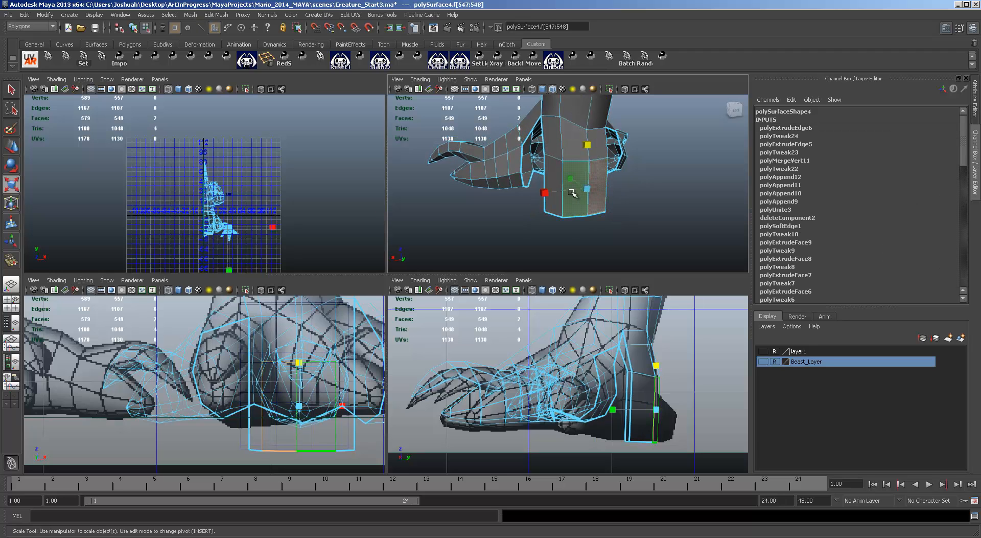
{"action": "key", "text": "ctrl+e"}
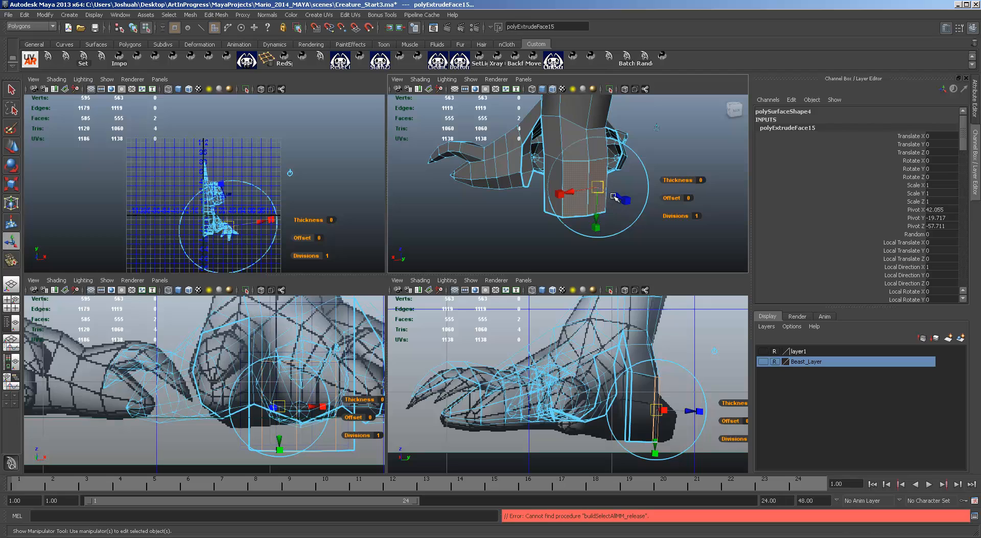
{"action": "left_click_drag", "start_coordinate": [615, 196], "coordinate": [632, 202]}
{"action": "key", "text": "ctrl+z"}
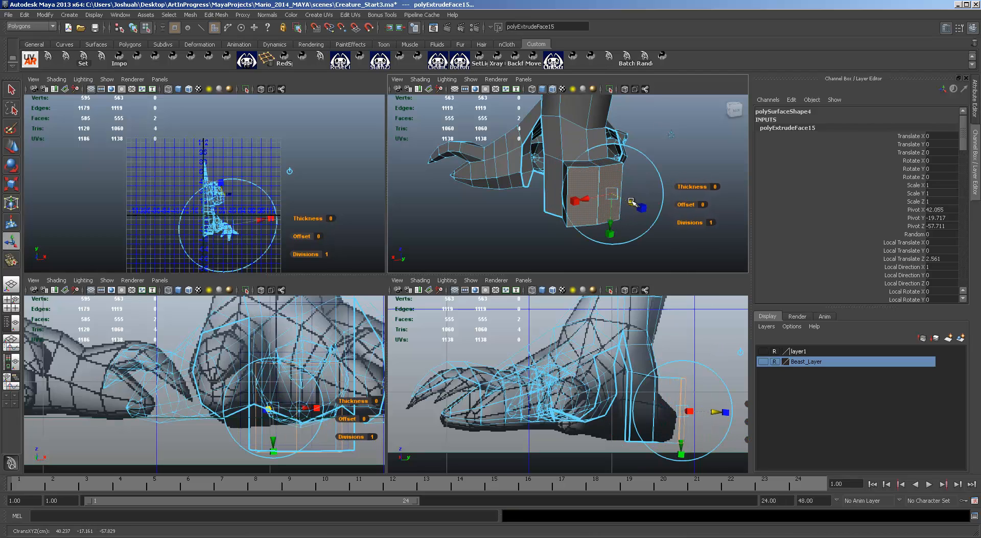
{"action": "key", "text": "w"}
{"action": "left_click_drag", "start_coordinate": [604, 199], "coordinate": [620, 213]}
Select the three upper vertices of the extruded heel faces and lower them in the side view to follow the reference slope
{"action": "key", "text": "F9"}
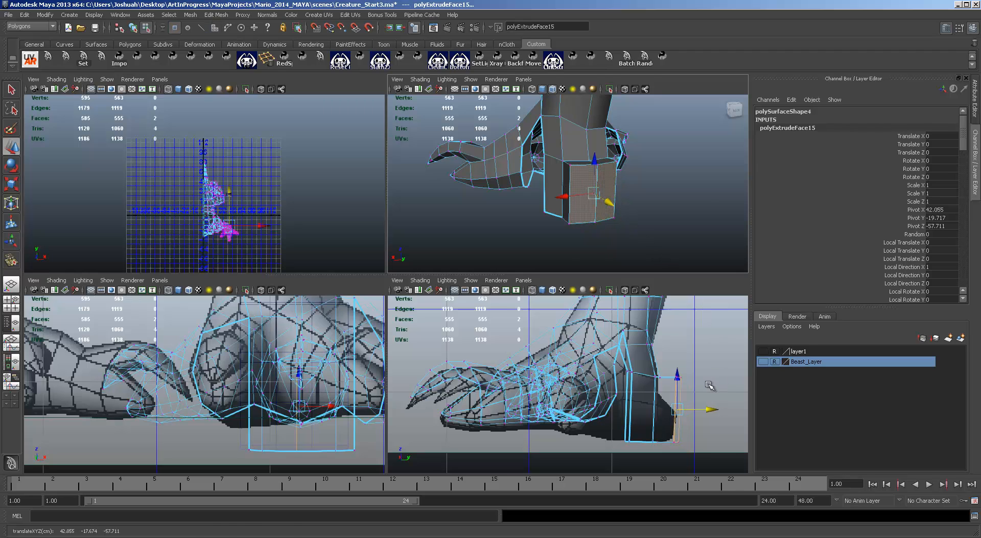
{"action": "left_click_drag", "start_coordinate": [668, 363], "coordinate": [679, 400]}
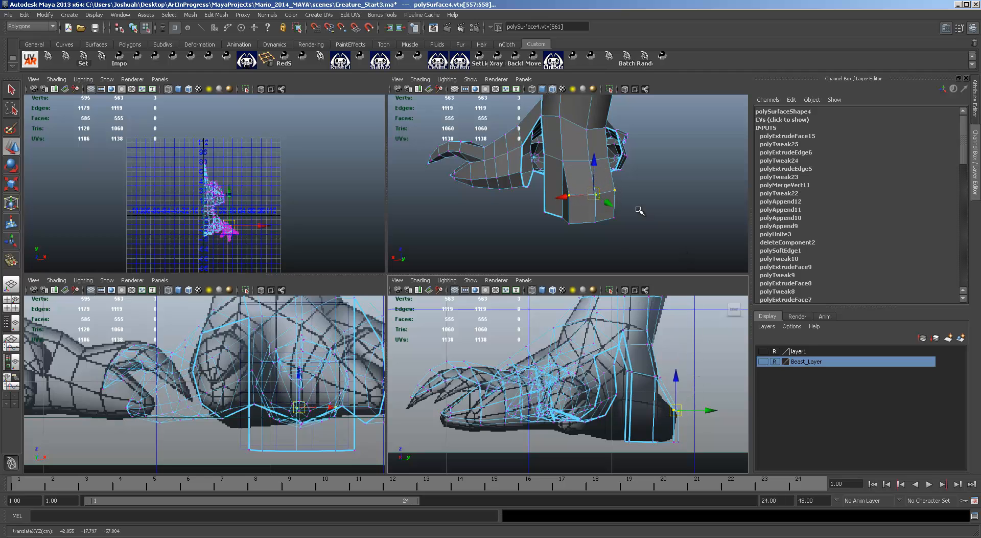
{"action": "left_click_drag", "start_coordinate": [657, 221], "coordinate": [680, 207], "text": "alt"}
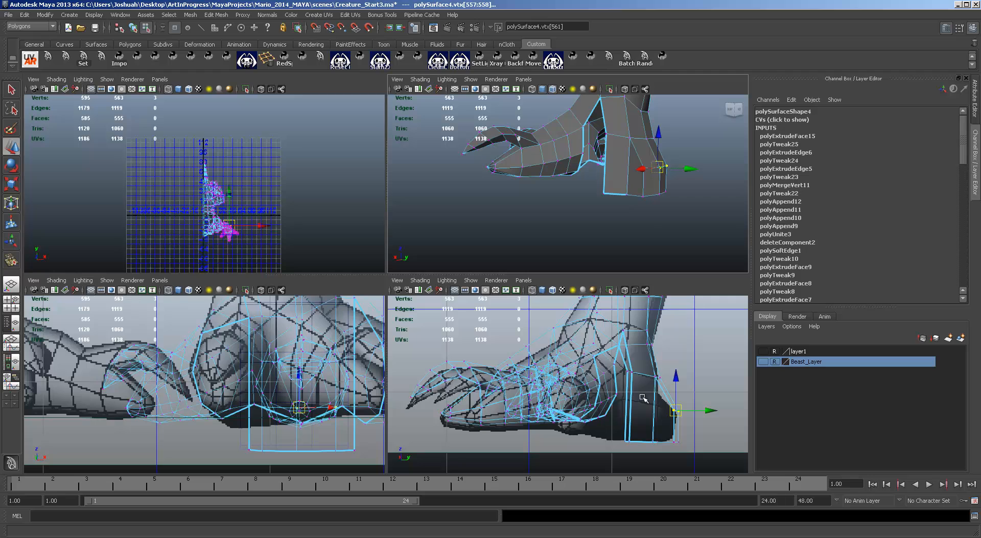
{"action": "left_click_drag", "start_coordinate": [609, 174], "coordinate": [675, 205], "text": "alt"}
Split the faces on one side of the heel with the Interactive Split Tool, from the extrusion's upper corner to the open front border
{"action": "key", "text": "space"}
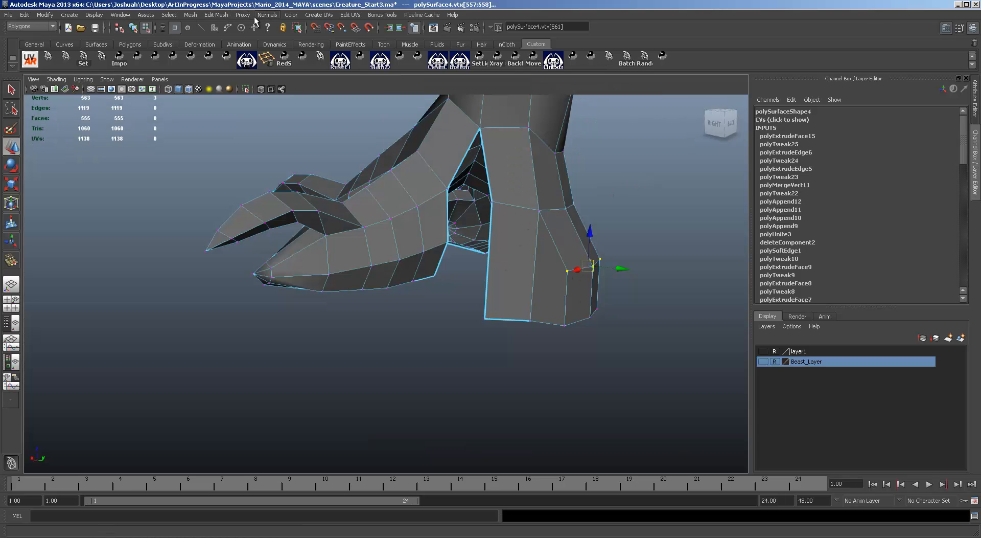
{"action": "left_click", "coordinate": [217, 15]}
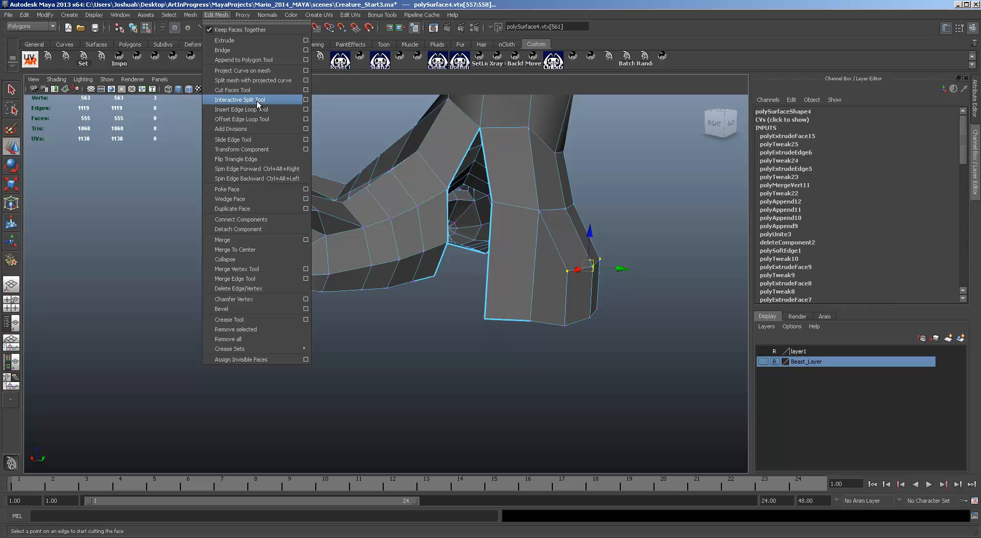
{"action": "left_click", "coordinate": [241, 100]}
{"action": "left_click", "coordinate": [568, 272]}
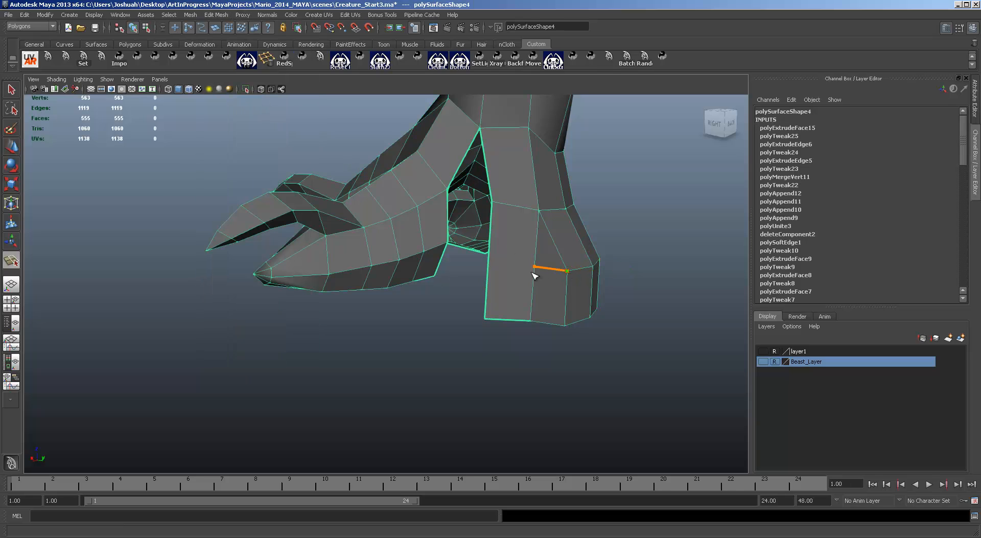
{"action": "left_click", "coordinate": [500, 269]}
{"action": "key", "text": "Return"}
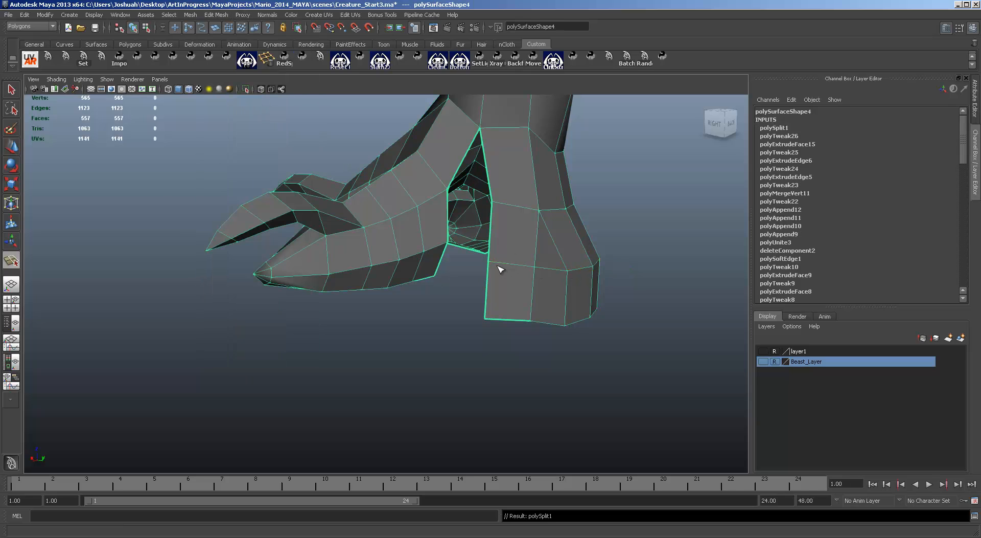
Split the opposite side of the heel from the extrusion's upper corner to the open border, and check the foot from several angles
{"action": "left_click_drag", "start_coordinate": [630, 280], "coordinate": [201, 246], "text": "alt"}
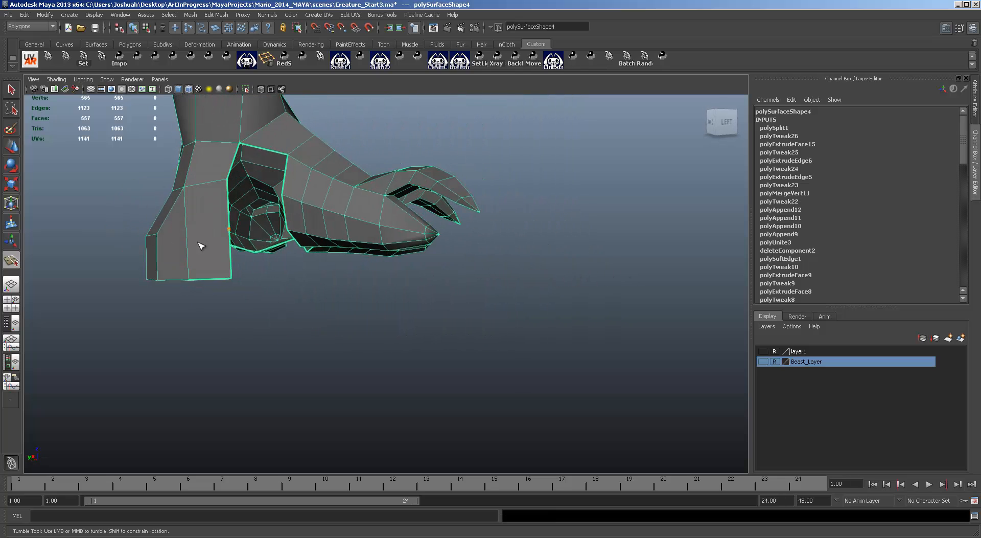
{"action": "left_click", "coordinate": [158, 235]}
{"action": "left_click", "coordinate": [226, 230]}
{"action": "key", "text": "Return"}
{"action": "key", "text": "w"}
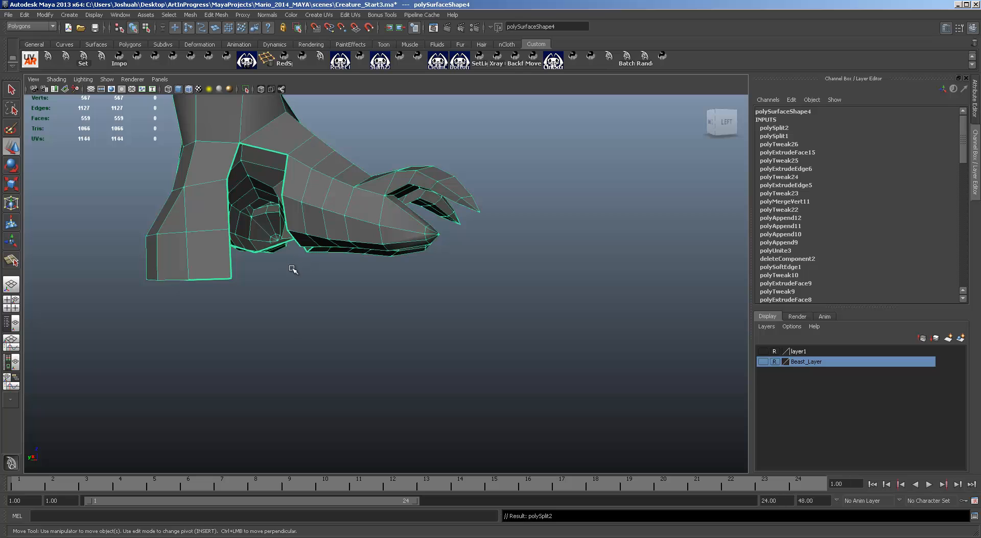
{"action": "left_click_drag", "start_coordinate": [292, 268], "coordinate": [322, 265], "text": "alt"}
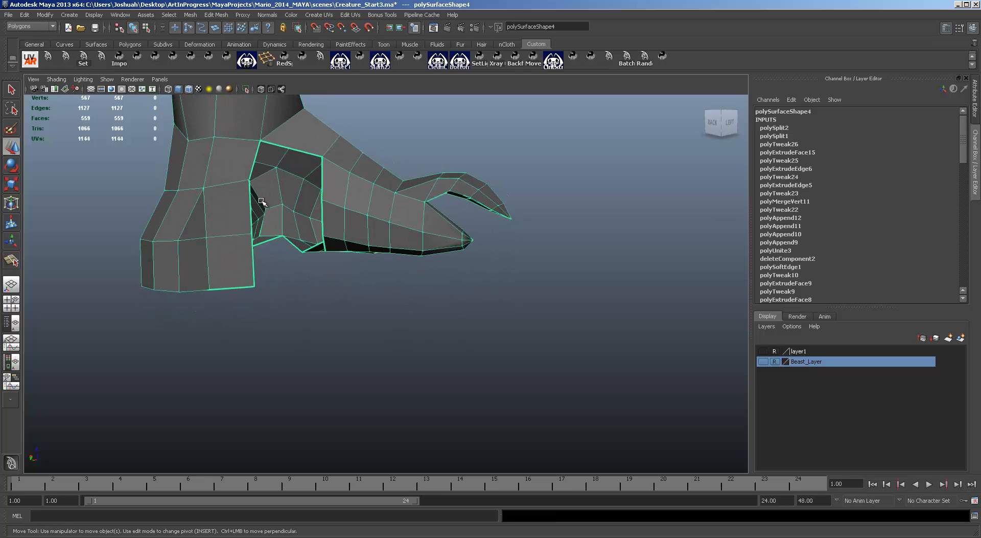
{"action": "left_click_drag", "start_coordinate": [352, 274], "coordinate": [248, 219], "text": "alt"}
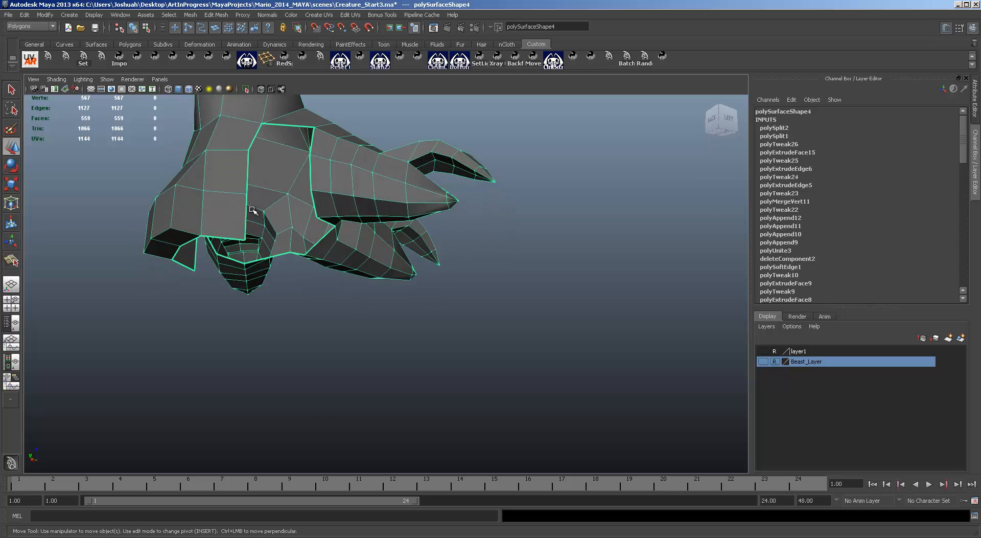
{"action": "left_click_drag", "start_coordinate": [264, 277], "coordinate": [416, 278], "text": "alt"}
{"action": "key", "text": "space"}
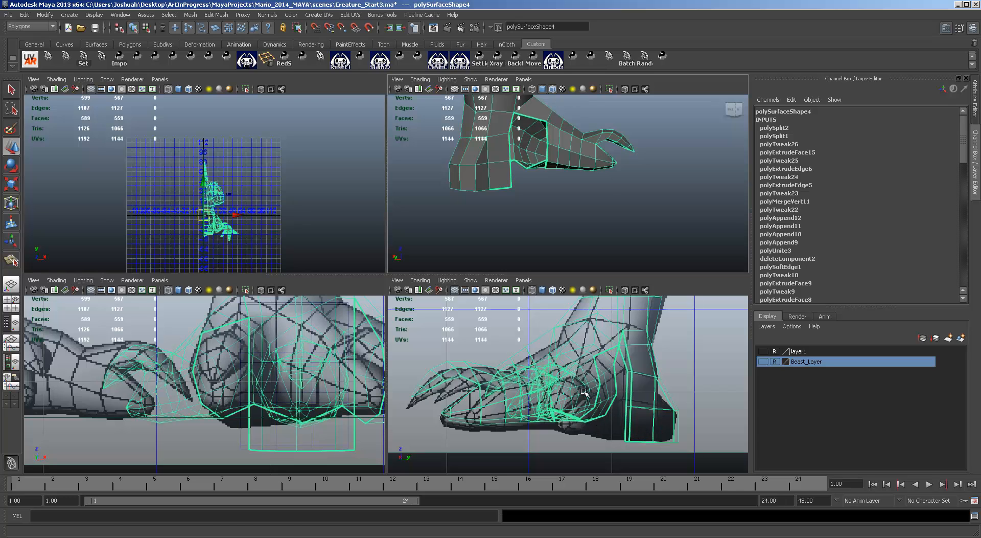
Select the claw-tip vertices of the front toes, grow the selection five times over the toes, and lower them toward the reference sole
{"action": "left_click_drag", "start_coordinate": [603, 187], "coordinate": [630, 182], "text": "alt"}
{"action": "key", "text": "F8"}
{"action": "left_click", "coordinate": [596, 188]}
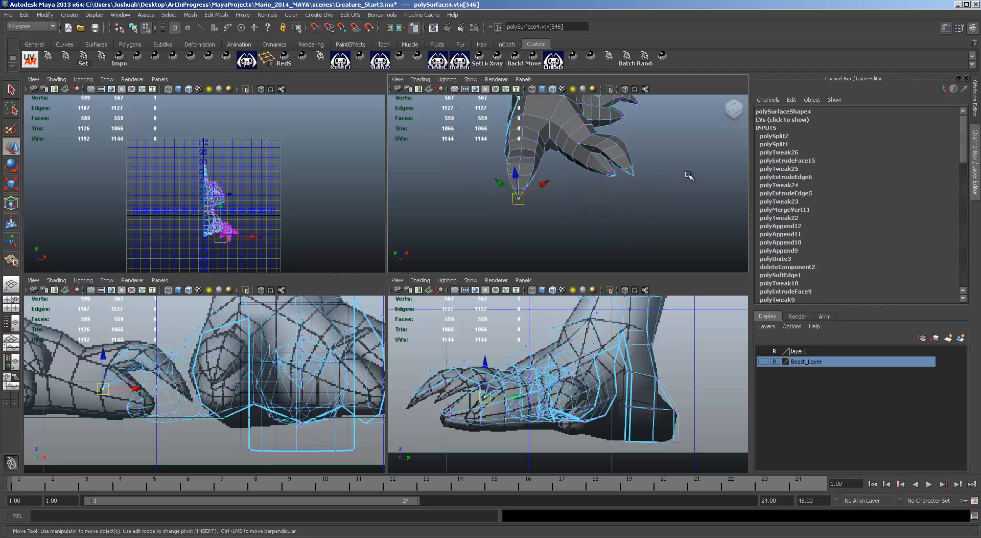
{"action": "left_click", "coordinate": [634, 176], "text": "shift"}
{"action": "left_click_drag", "start_coordinate": [680, 177], "coordinate": [686, 231], "text": "alt"}
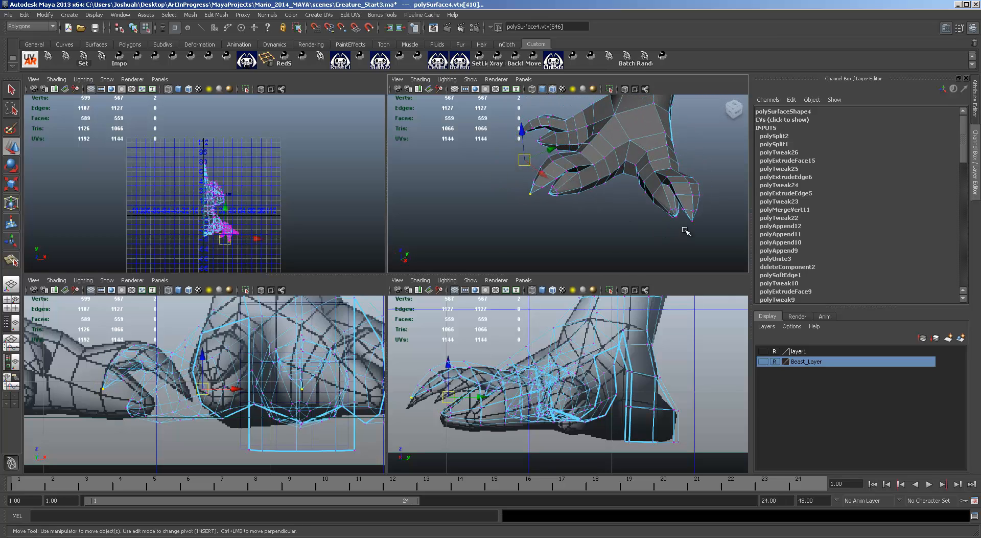
{"action": "left_click", "coordinate": [691, 220], "text": "shift"}
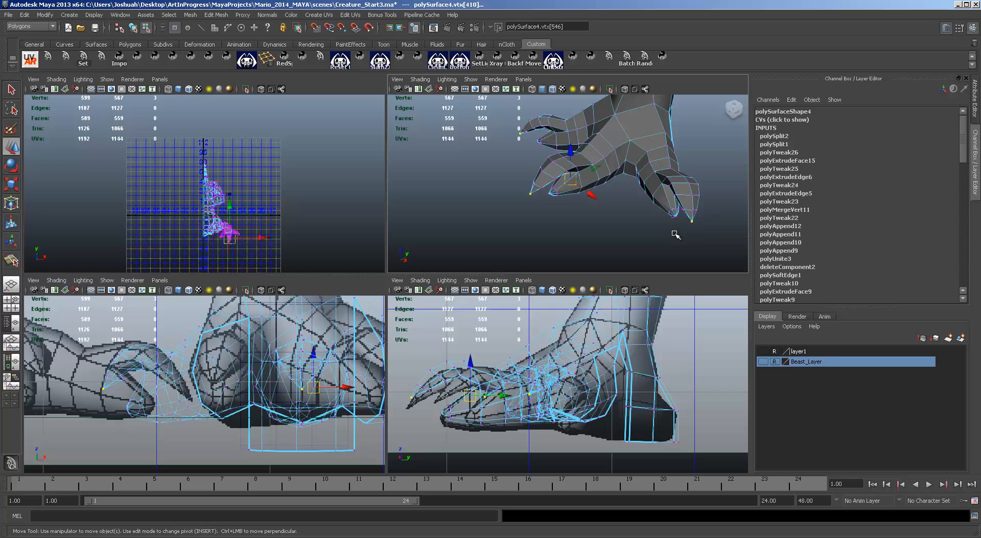
{"action": "key", "text": "shift+period"}
{"action": "key", "text": "shift+period"}
{"action": "key", "text": "shift+period"}
{"action": "key", "text": "shift+period"}
{"action": "key", "text": "shift+period"}
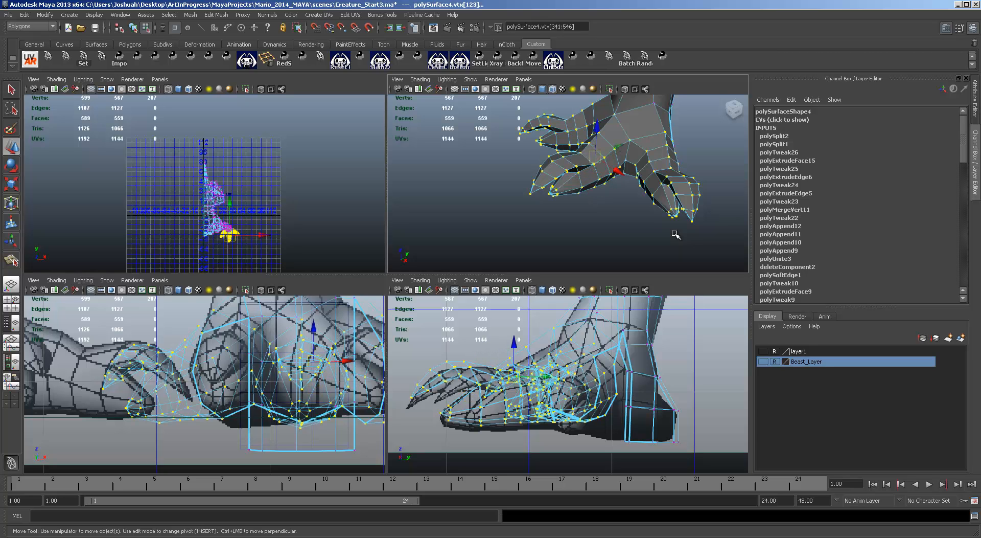
{"action": "left_click_drag", "start_coordinate": [595, 128], "coordinate": [595, 137]}
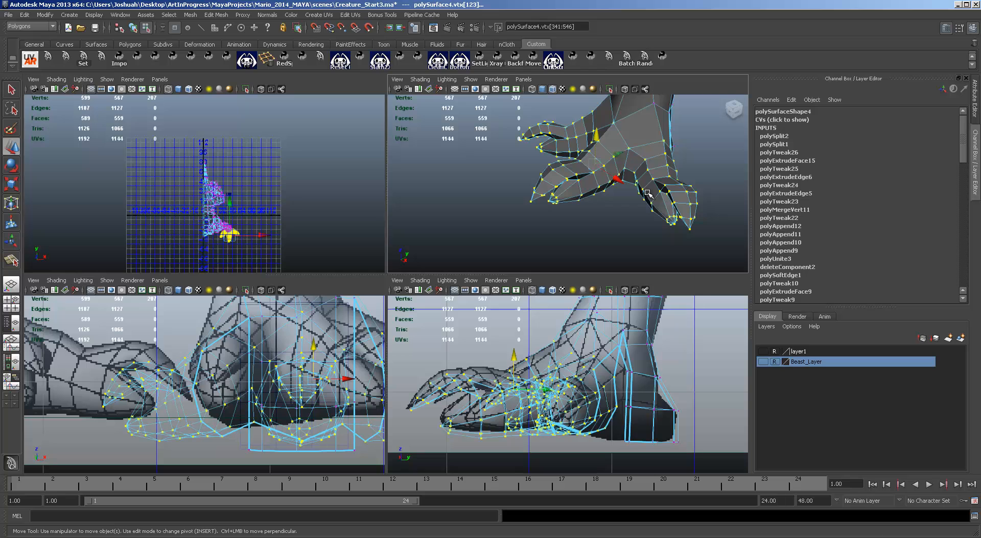
Reposition the split vertices, the rear heel vertices and the vertices above them in the side view to match the reference heel
{"action": "left_click_drag", "start_coordinate": [659, 197], "coordinate": [615, 154], "text": "alt"}
{"action": "scroll", "coordinate": [607, 169], "scroll_direction": "down", "scroll_amount": 4}
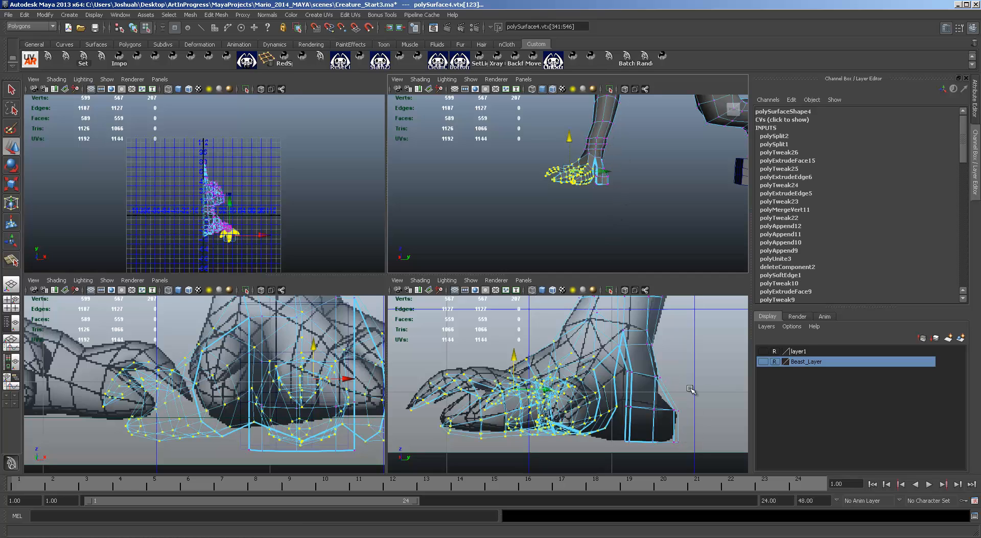
{"action": "left_click", "coordinate": [658, 410]}
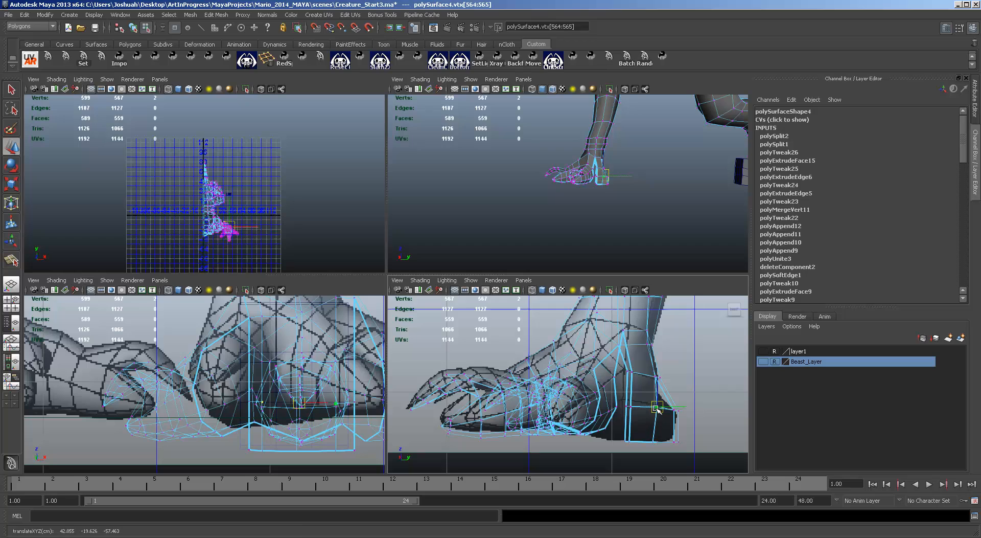
{"action": "mouse_move", "coordinate": [667, 405]}
{"action": "left_mouse_down"}
{"action": "mouse_move", "coordinate": [682, 419]}
{"action": "mouse_move", "coordinate": [674, 412]}
{"action": "left_mouse_up"}
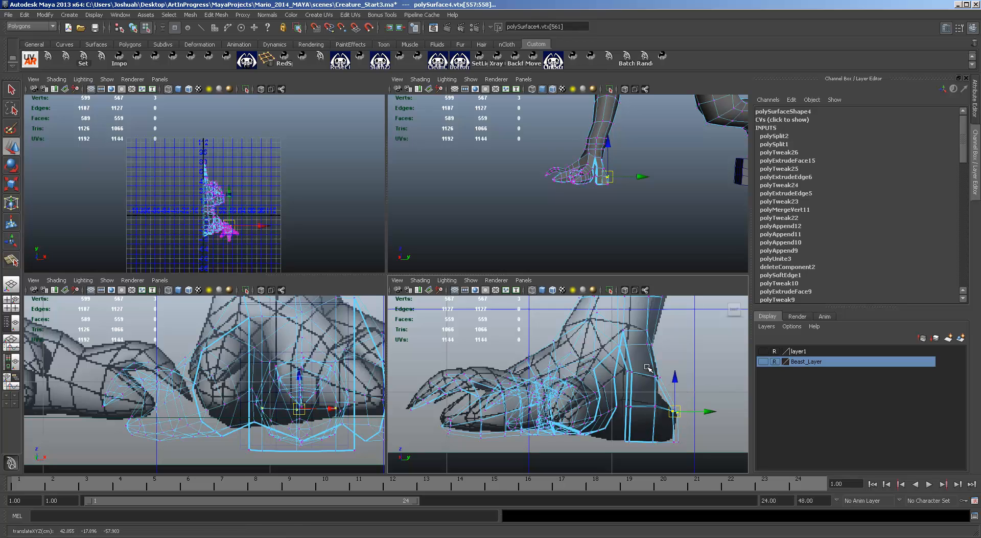
{"action": "left_click_drag", "start_coordinate": [647, 367], "coordinate": [664, 381]}
{"action": "left_click_drag", "start_coordinate": [658, 343], "coordinate": [659, 346]}
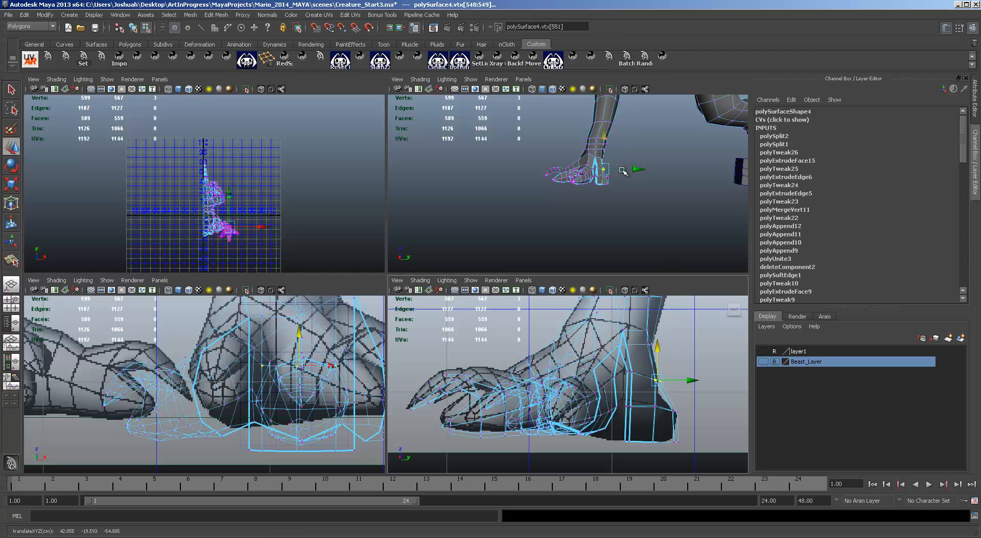
Try lowering the middle vertex at the back of the ankle, just above the heel
{"action": "left_click_drag", "start_coordinate": [620, 167], "coordinate": [578, 178], "text": "alt"}
{"action": "right_click_drag", "start_coordinate": [579, 180], "coordinate": [645, 179], "text": "alt"}
{"action": "left_click", "coordinate": [605, 177]}
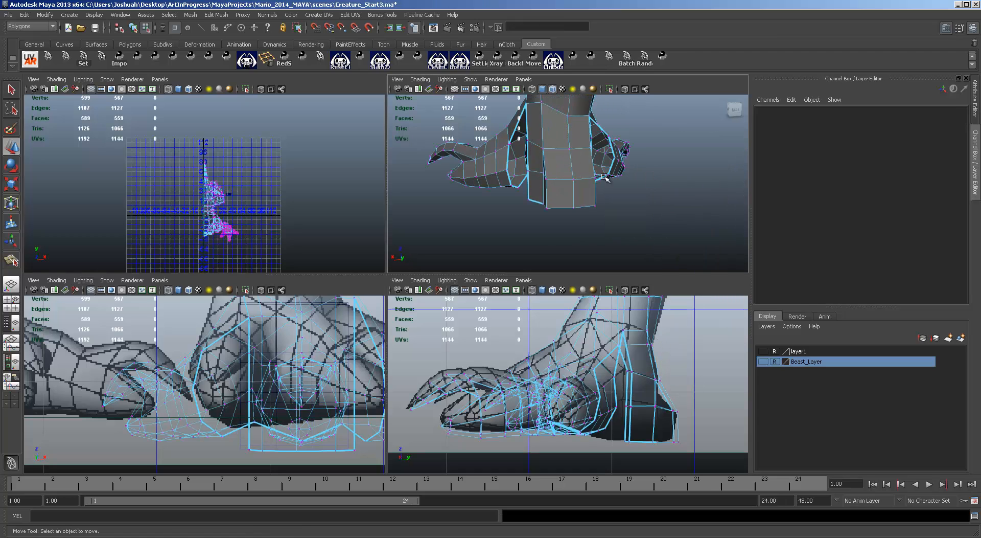
{"action": "left_click", "coordinate": [570, 148]}
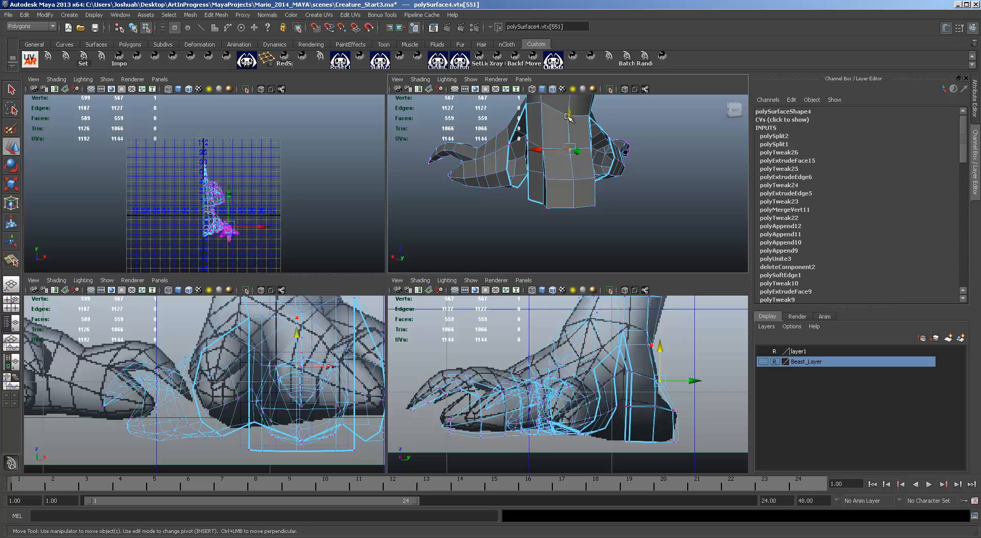
{"action": "left_click_drag", "start_coordinate": [569, 116], "coordinate": [570, 132]}
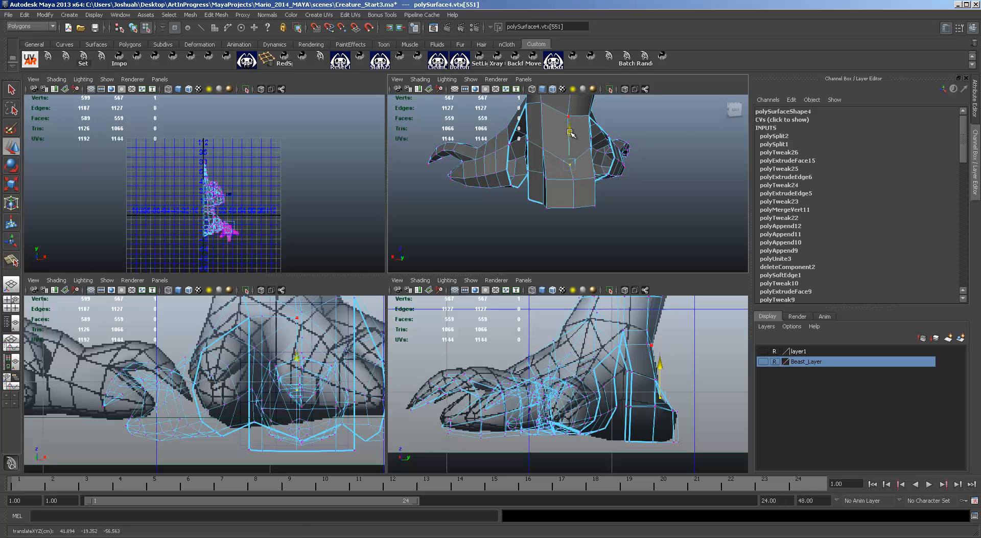
Compare the side vertices above the heel and raise the middle back vertex to their level
{"action": "left_click", "coordinate": [544, 149]}
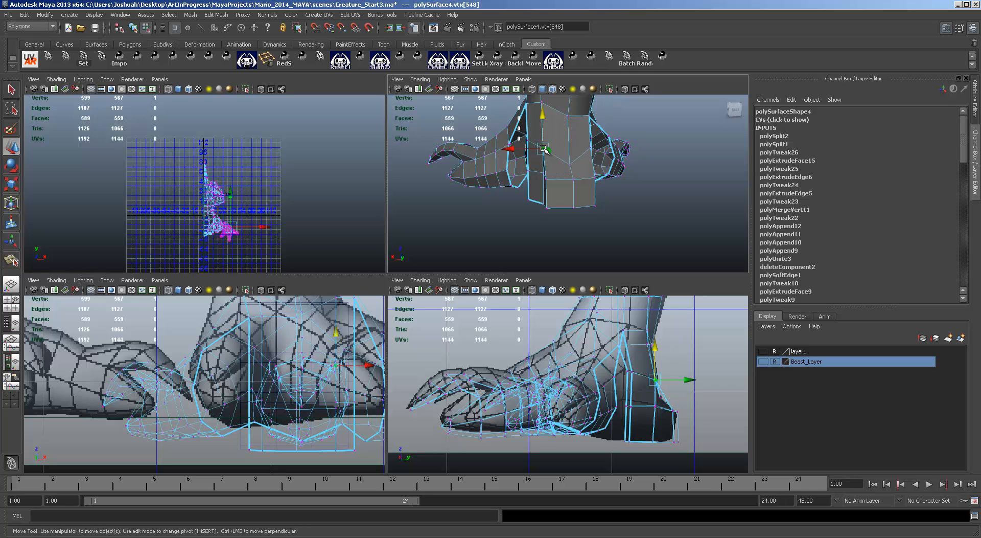
{"action": "left_click", "coordinate": [592, 149]}
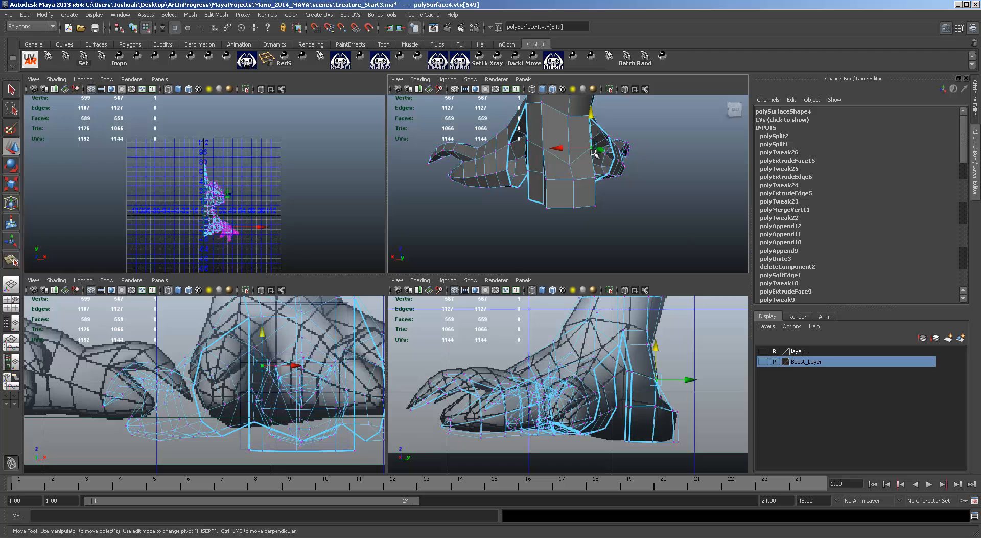
{"action": "left_click", "coordinate": [542, 150], "text": "shift"}
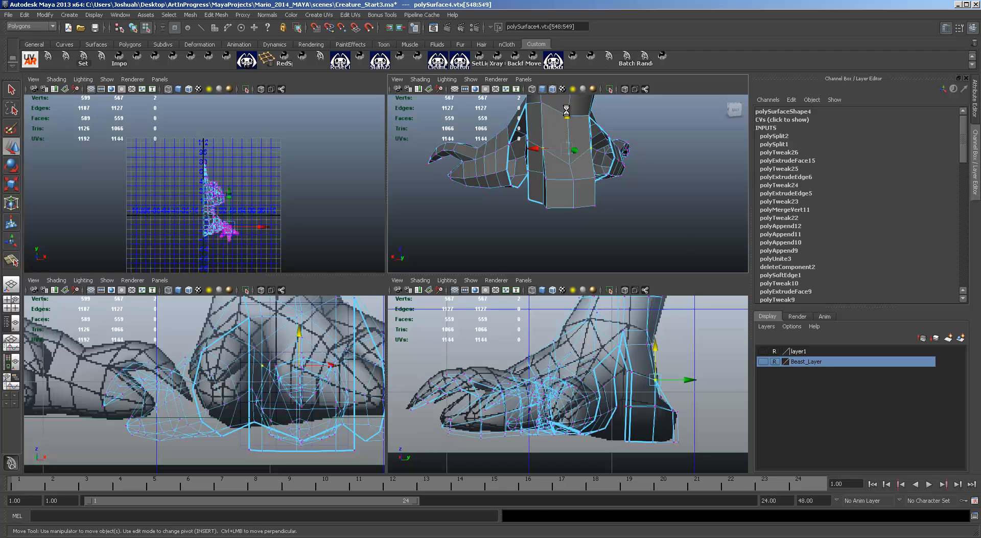
{"action": "left_click_drag", "start_coordinate": [594, 204], "coordinate": [621, 201], "text": "alt"}
{"action": "left_click", "coordinate": [609, 159]}
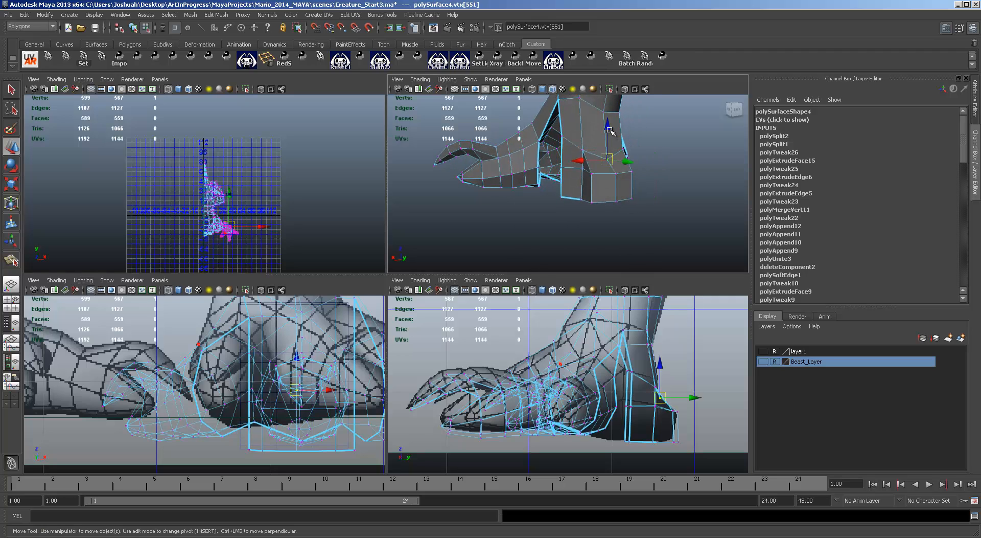
{"action": "left_click_drag", "start_coordinate": [609, 130], "coordinate": [609, 110]}
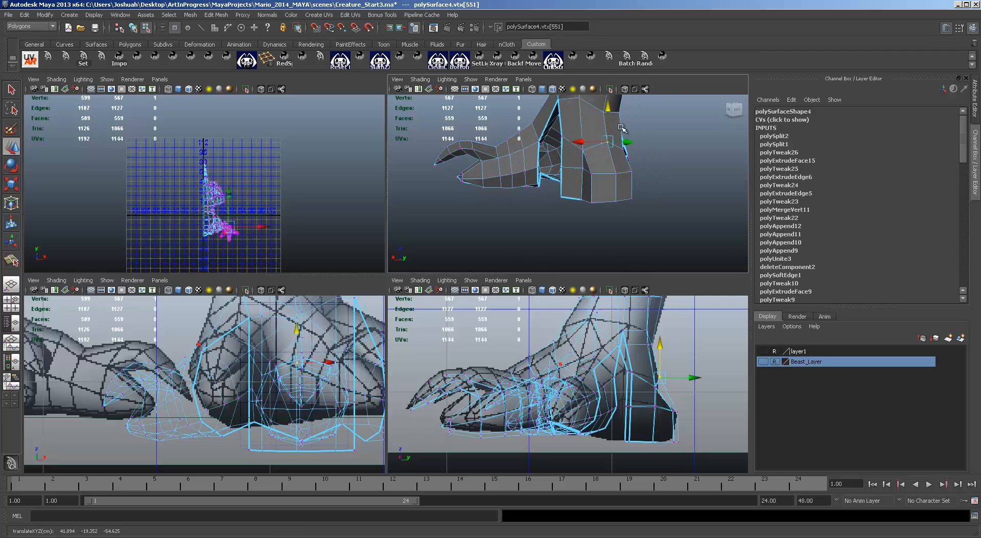
{"action": "mouse_move", "coordinate": [624, 217]}
{"action": "left_mouse_down", "text": "alt"}
{"action": "mouse_move", "coordinate": [686, 213]}
{"action": "mouse_move", "coordinate": [569, 210]}
{"action": "mouse_move", "coordinate": [638, 198]}
{"action": "mouse_move", "coordinate": [648, 209]}
{"action": "mouse_move", "coordinate": [612, 211]}
{"action": "left_mouse_up", "text": "alt"}
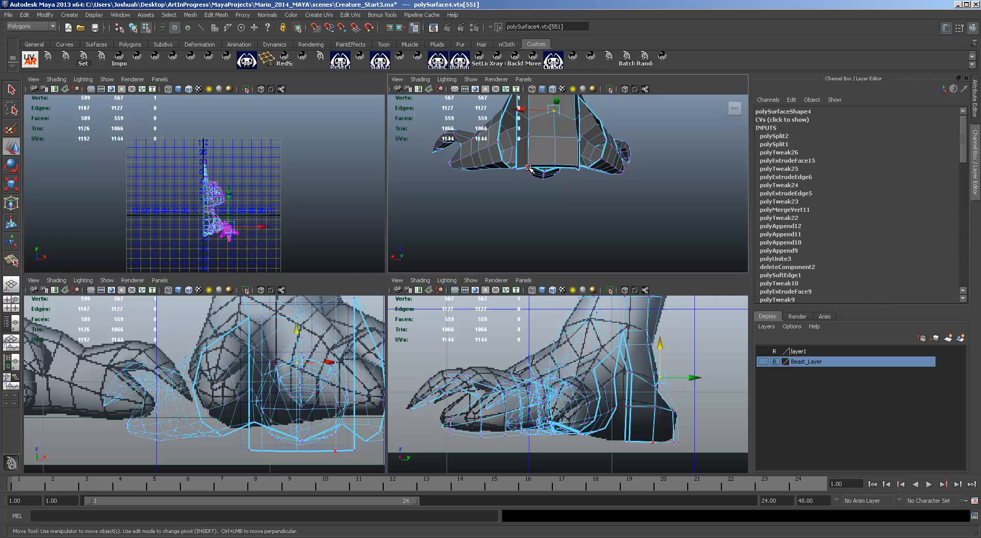
Select the paired side vertices at the back of the heel and scale them across the foot to adjust the heel's width
{"action": "left_click", "coordinate": [528, 165]}
{"action": "left_click", "coordinate": [578, 165], "text": "shift"}
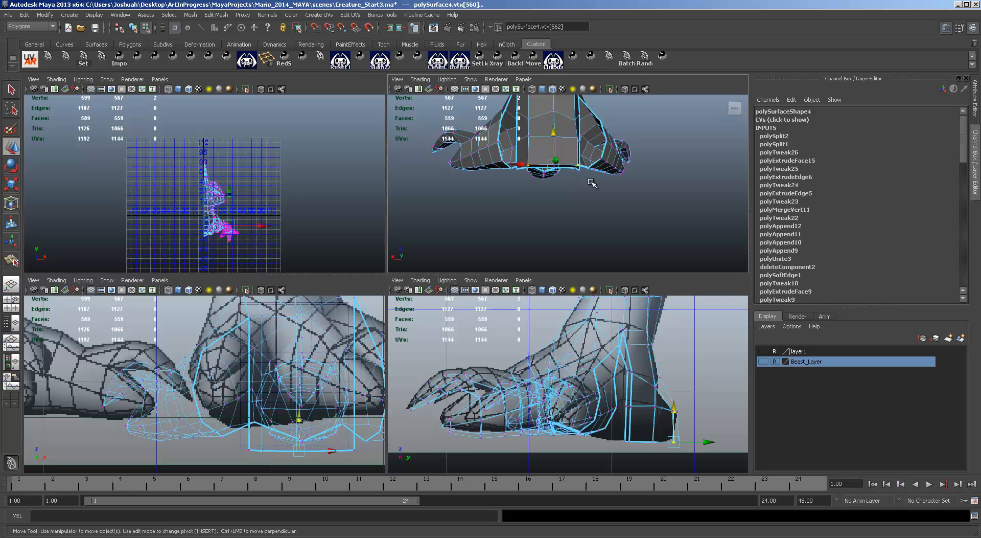
{"action": "key", "text": "r"}
{"action": "left_click_drag", "start_coordinate": [594, 170], "coordinate": [612, 155]}
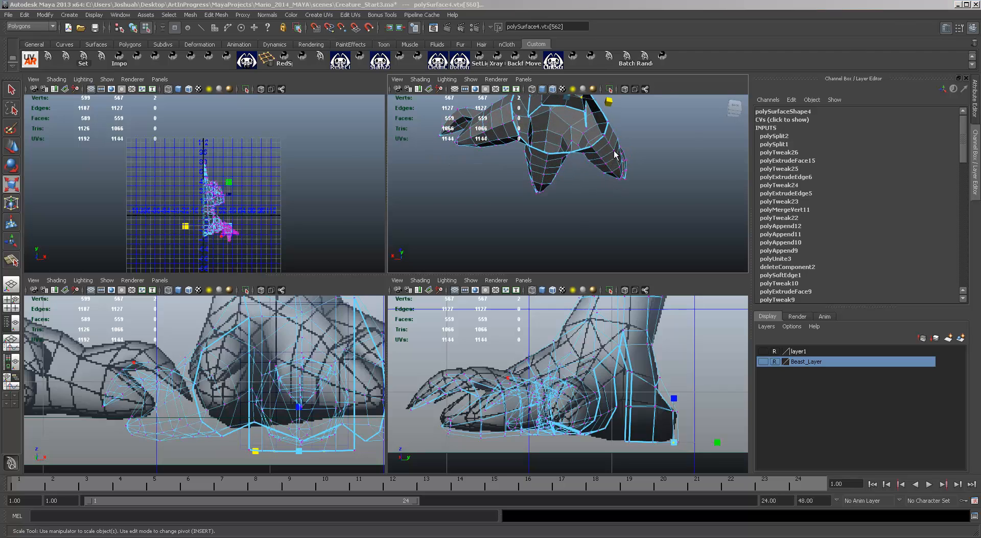
{"action": "key", "text": "space"}
{"action": "left_click_drag", "start_coordinate": [543, 304], "coordinate": [416, 402], "text": "alt"}
{"action": "left_click", "coordinate": [436, 420]}
{"action": "left_click", "coordinate": [401, 398], "text": "shift"}
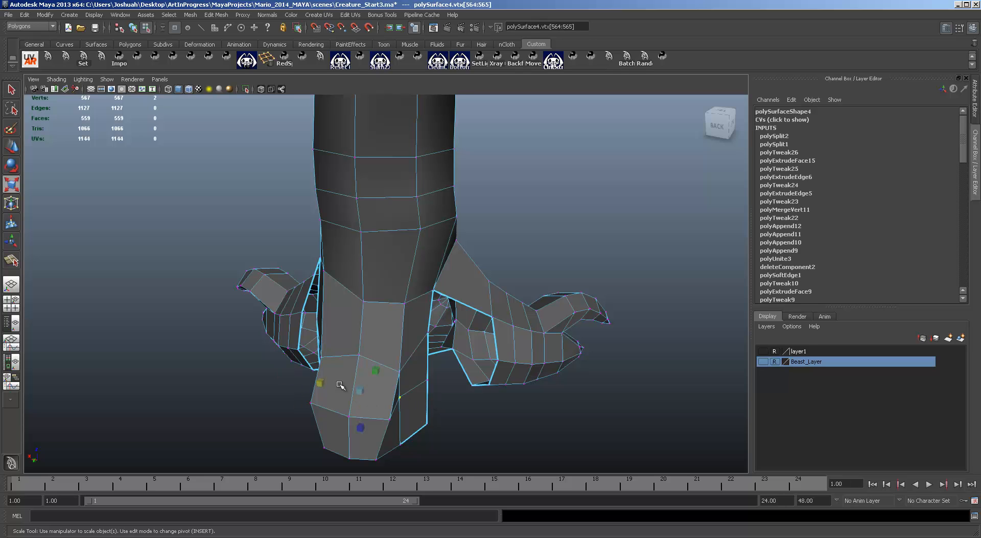
{"action": "left_click_drag", "start_coordinate": [320, 386], "coordinate": [567, 357]}
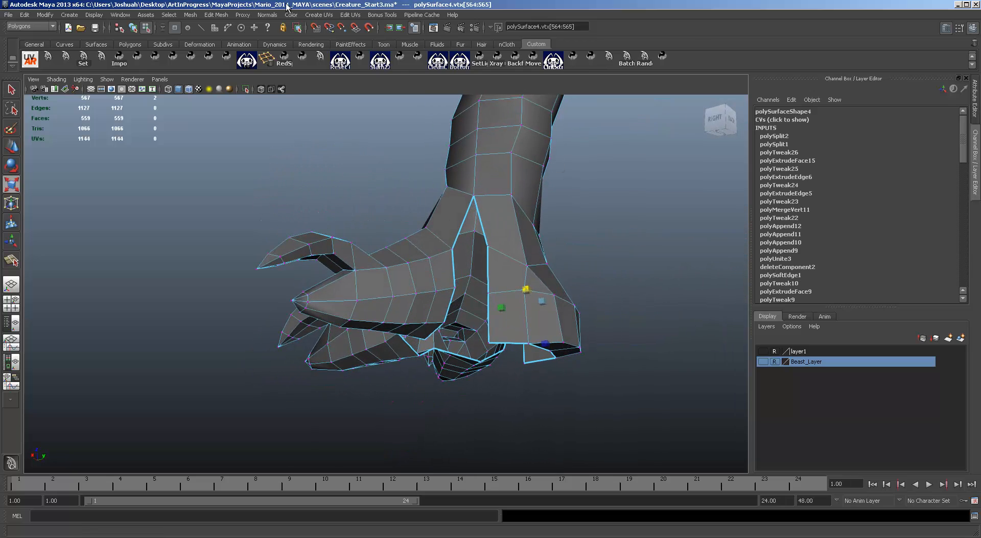
Close the gap between heel and toe on the foot's right side using Append to Polygon, adding a triangle and two quads downward
{"action": "left_click", "coordinate": [218, 16]}
{"action": "left_click", "coordinate": [227, 59]}
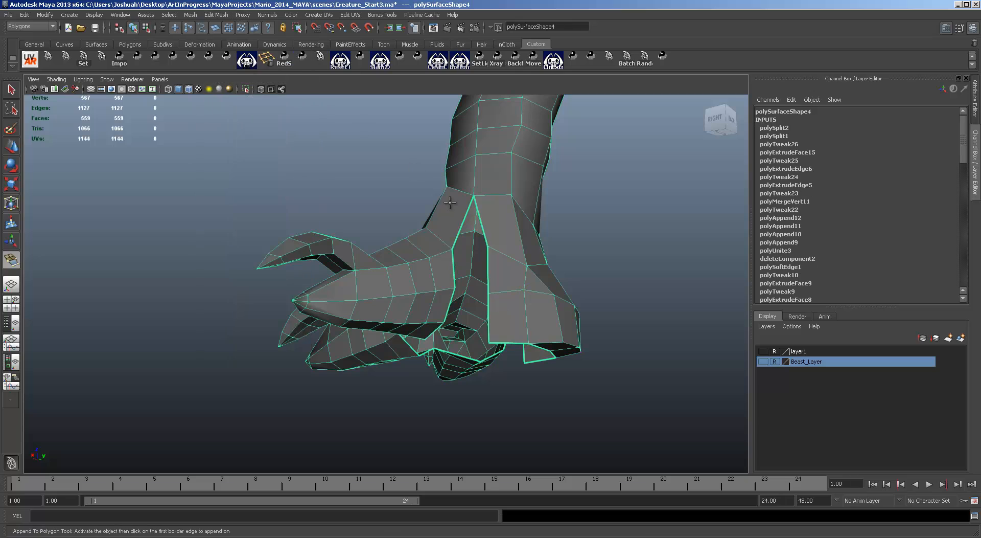
{"action": "left_click", "coordinate": [470, 227]}
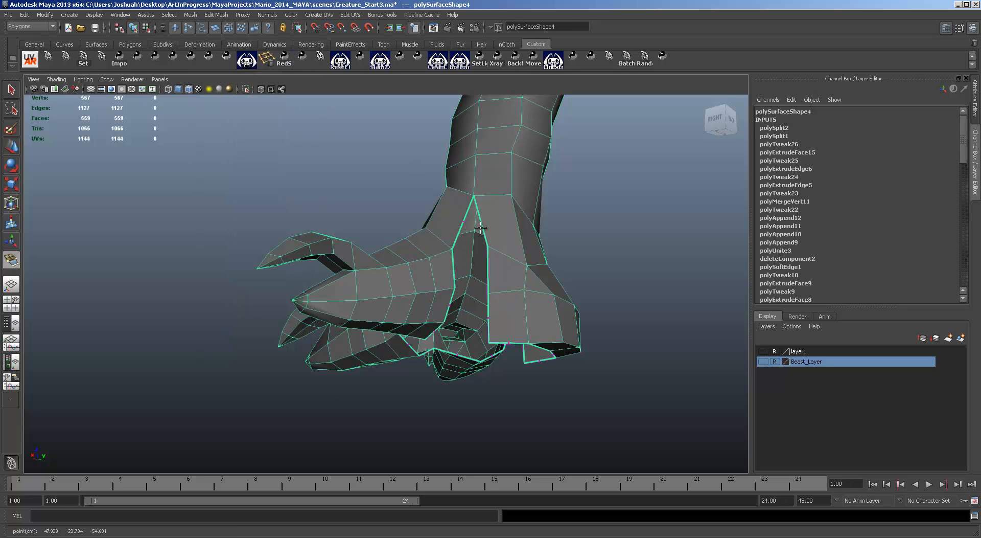
{"action": "left_click", "coordinate": [482, 228]}
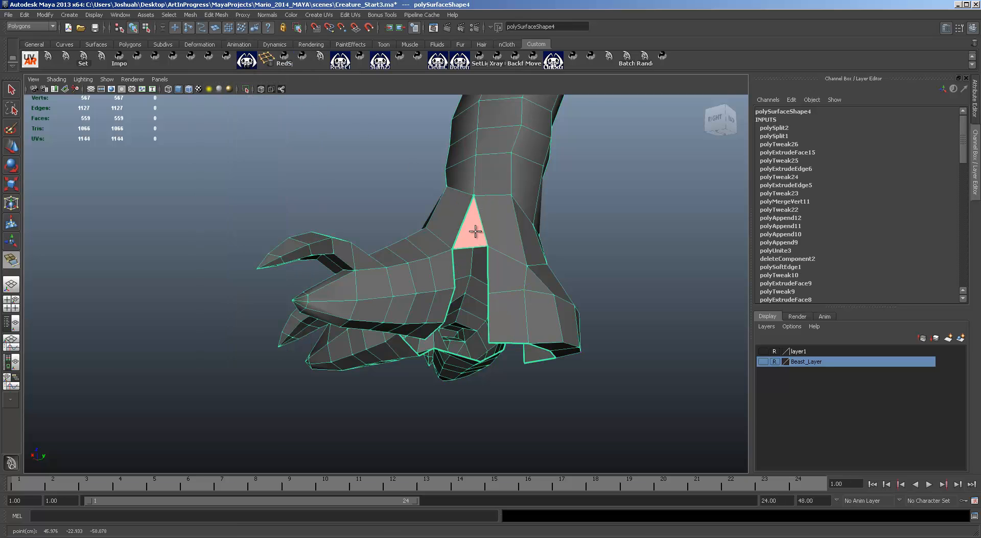
{"action": "key", "text": "Return"}
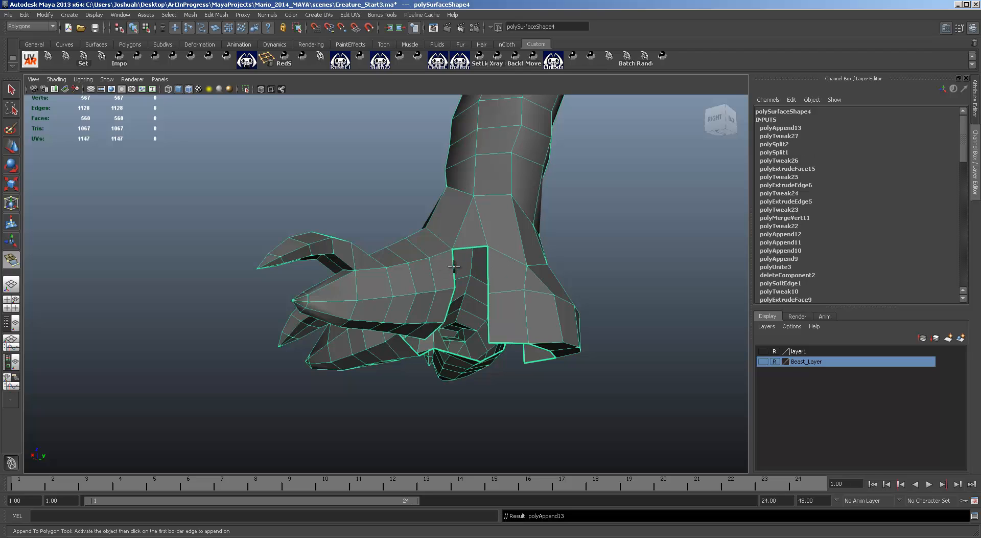
{"action": "left_click", "coordinate": [454, 266]}
{"action": "left_click", "coordinate": [488, 266]}
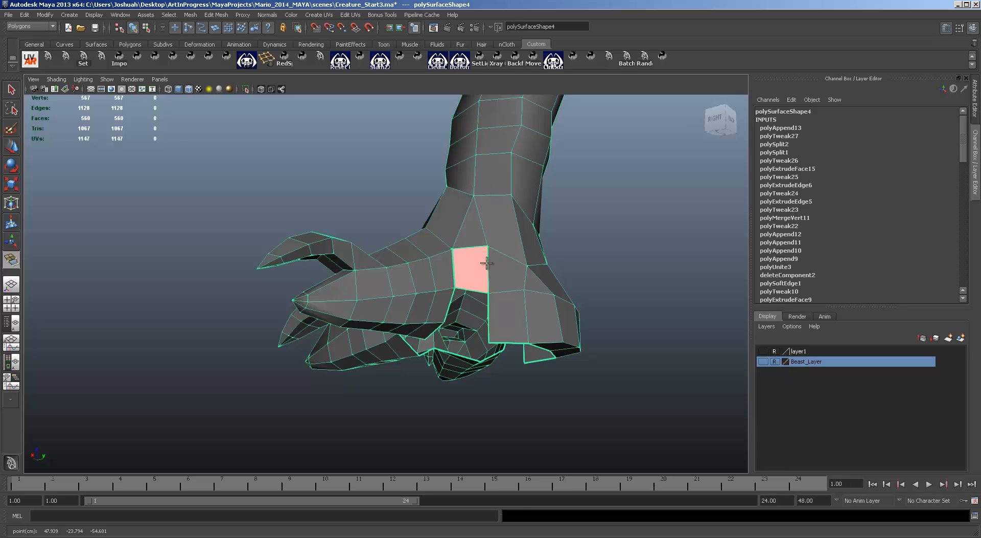
{"action": "key", "text": "Return"}
{"action": "left_click", "coordinate": [452, 307]}
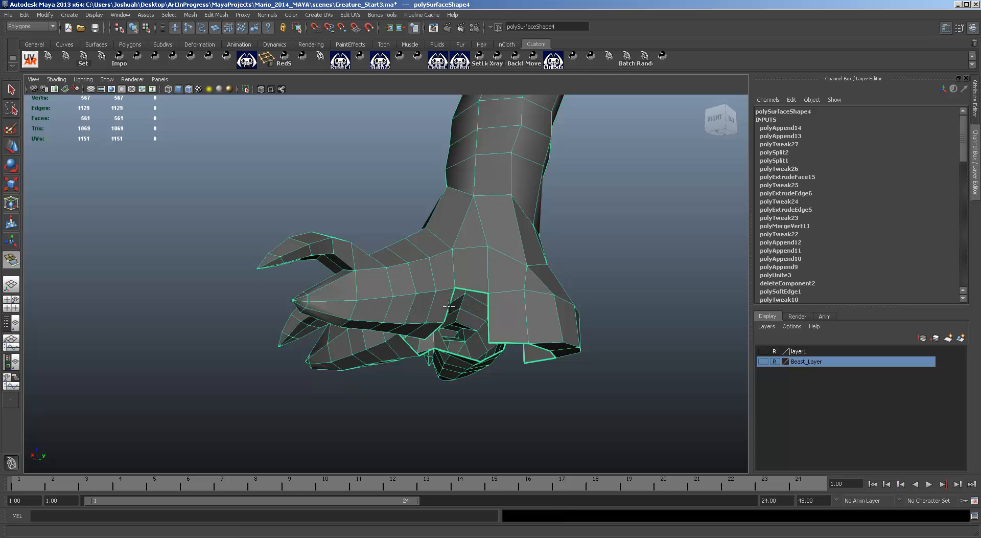
{"action": "left_click", "coordinate": [488, 310]}
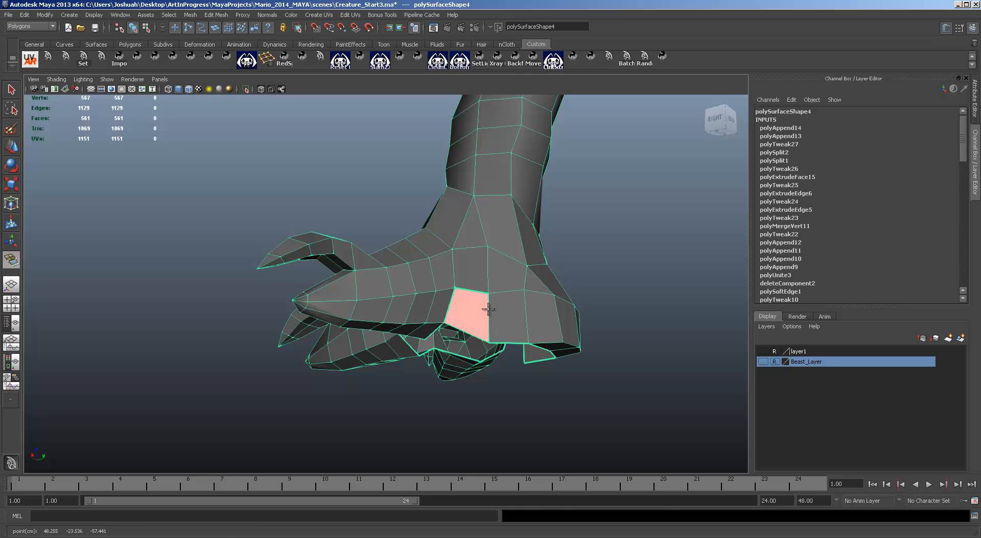
{"action": "key", "text": "Return"}
Bridge the matching gap on the foot's left side with appended polygons, adding one triangle and two quads down to the sole
{"action": "left_click_drag", "start_coordinate": [482, 313], "coordinate": [365, 264], "text": "alt"}
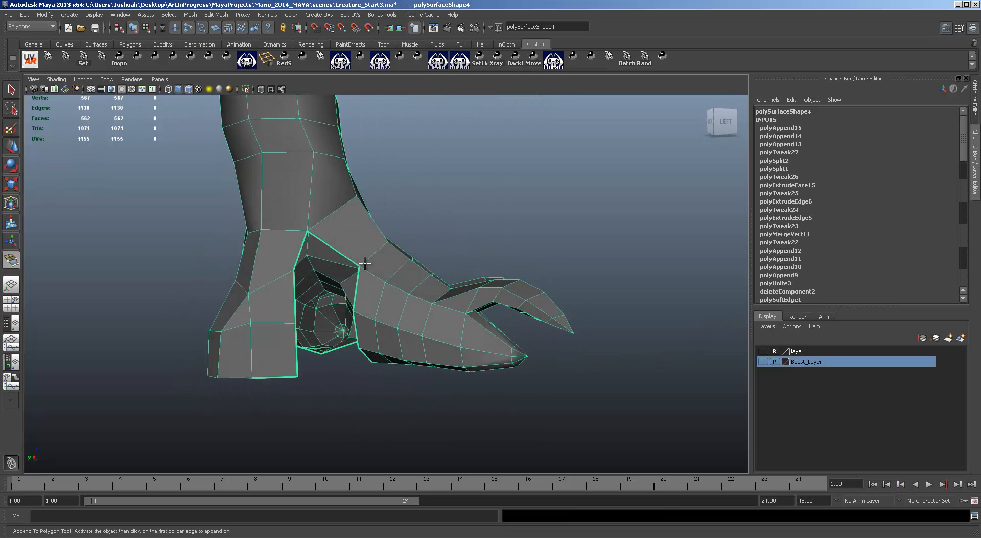
{"action": "left_click", "coordinate": [333, 249]}
{"action": "left_click", "coordinate": [299, 257]}
{"action": "key", "text": "Return"}
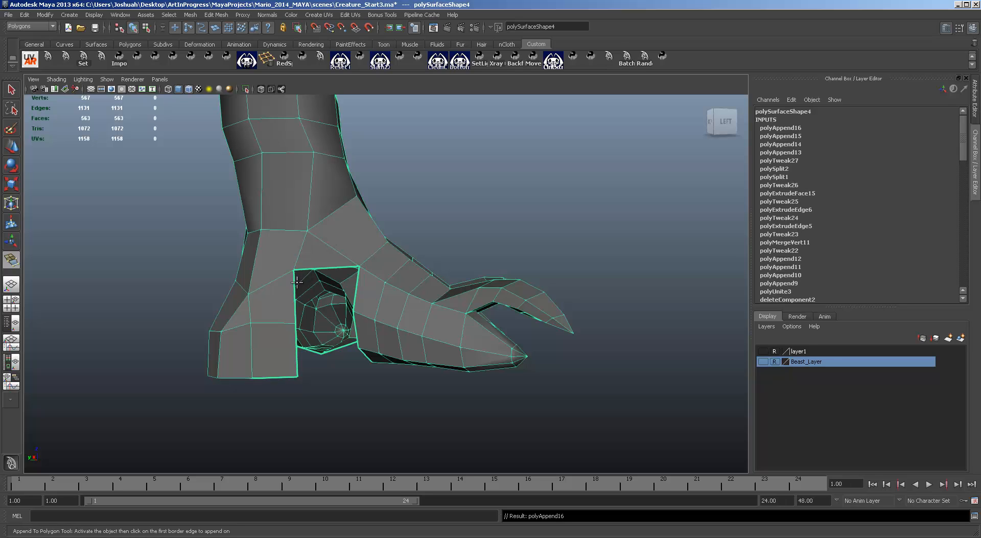
{"action": "left_click", "coordinate": [293, 295]}
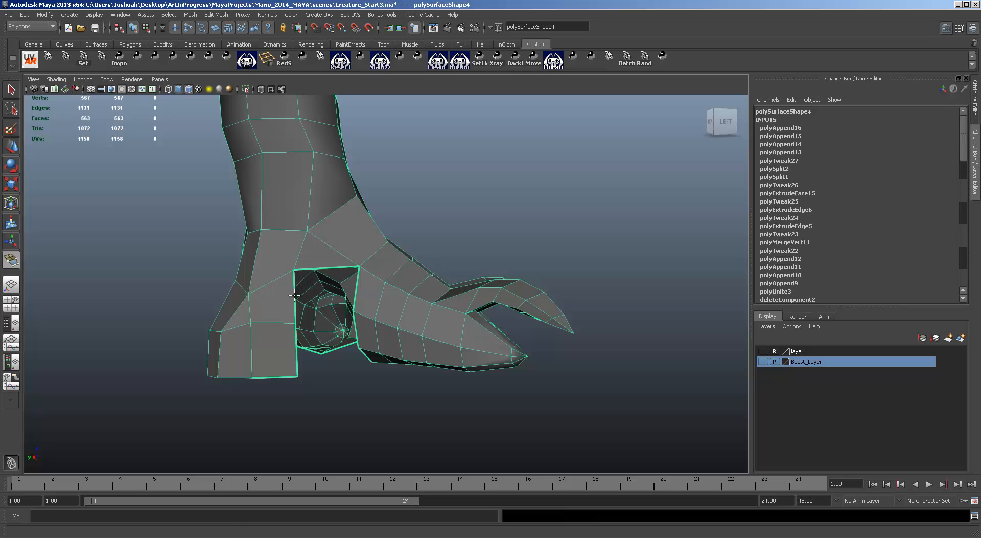
{"action": "left_click", "coordinate": [355, 290]}
{"action": "key", "text": "Return"}
{"action": "left_click", "coordinate": [299, 345]}
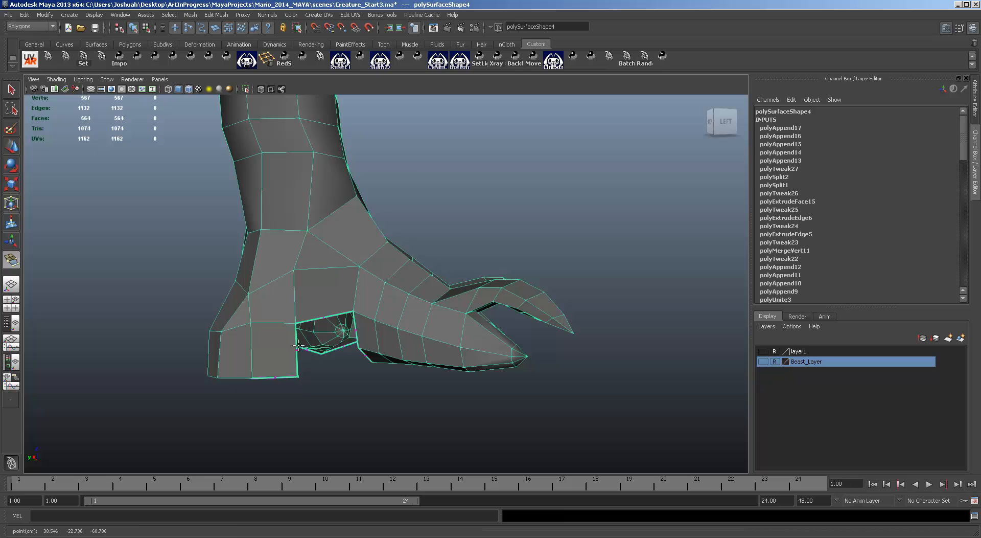
{"action": "left_click", "coordinate": [354, 330]}
{"action": "key", "text": "Return"}
Select the open border edge loop around the sole and close it with Fill Hole
{"action": "left_click_drag", "start_coordinate": [417, 340], "coordinate": [537, 286], "text": "alt"}
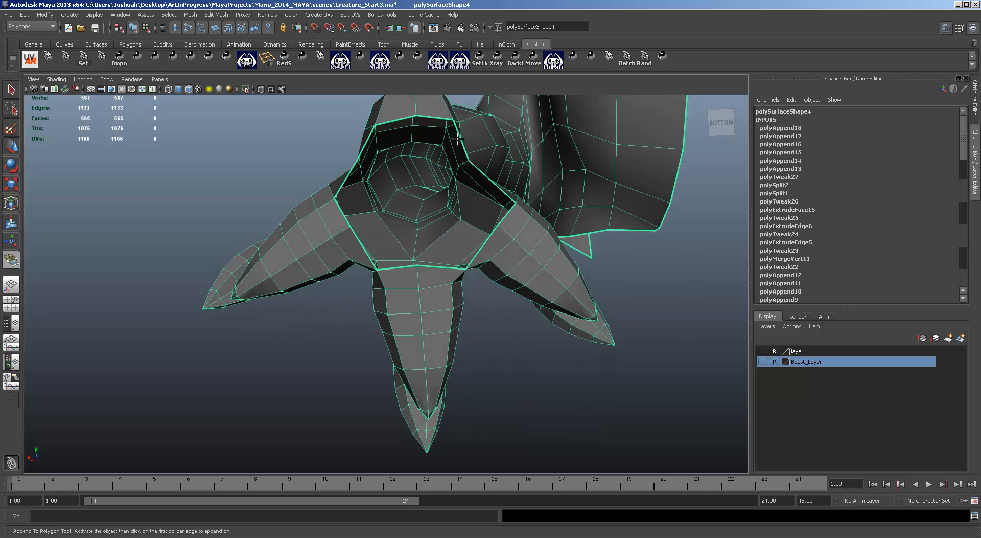
{"action": "key", "text": "w"}
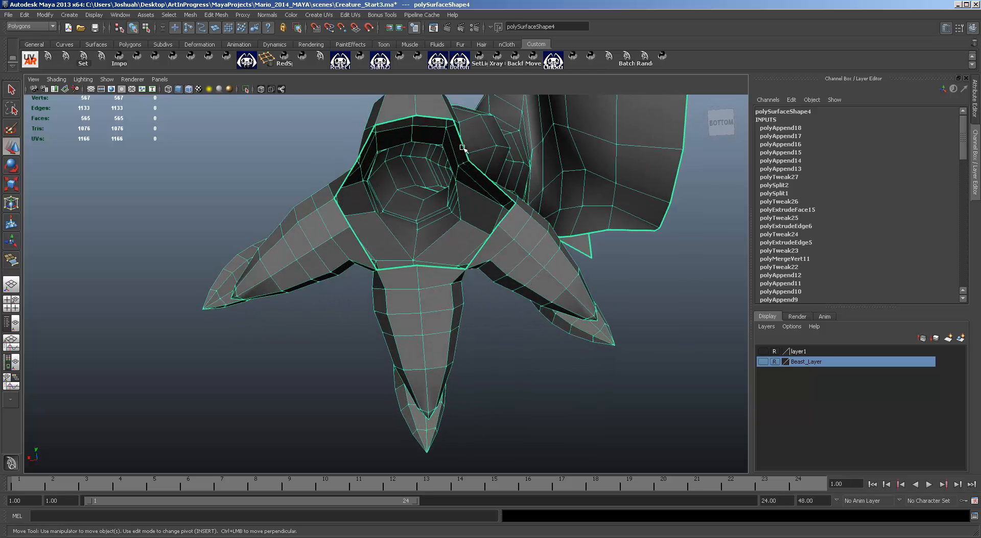
{"action": "right_click_drag", "start_coordinate": [462, 148], "coordinate": [461, 142]}
{"action": "double_click", "coordinate": [461, 141]}
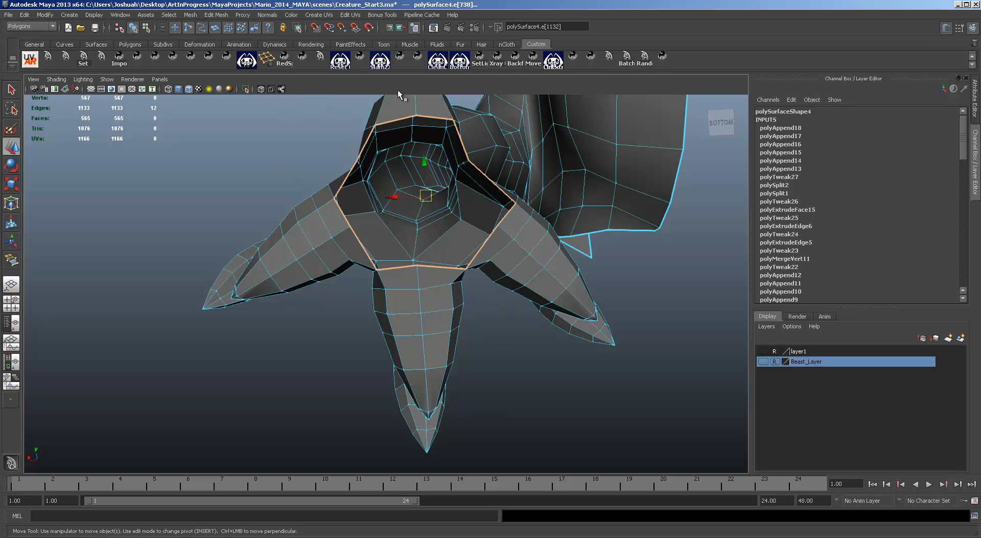
{"action": "left_click", "coordinate": [191, 14]}
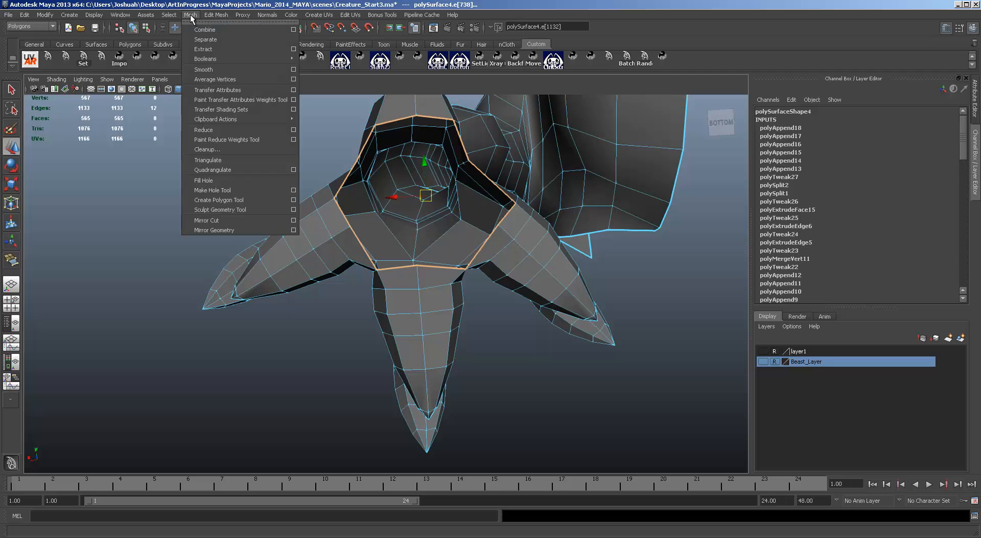
{"action": "left_click", "coordinate": [210, 180]}
{"action": "key", "text": "r"}
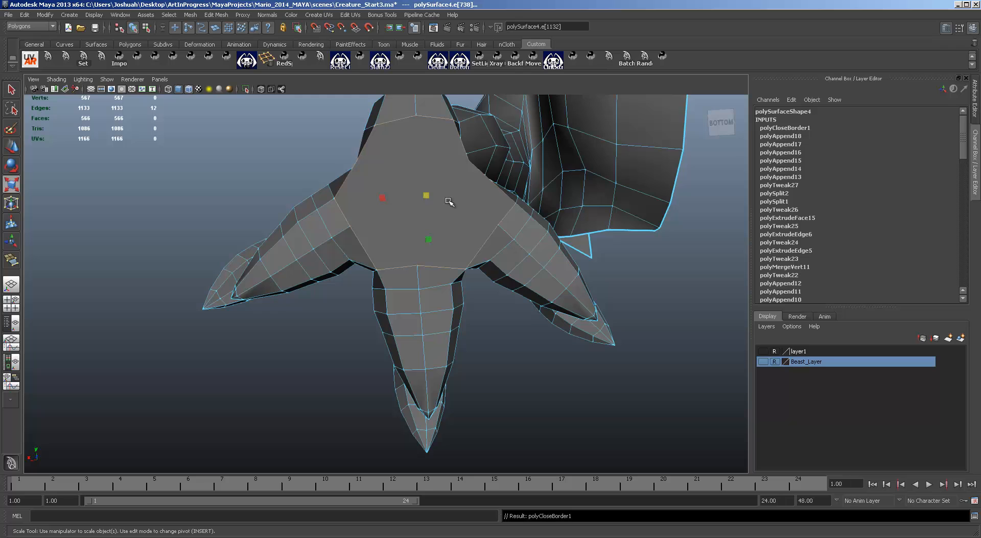
Split the sole face lengthwise with the Interactive Split Tool, from the heel's middle vertex to the middle vertex at the central toe's base
{"action": "left_click_drag", "start_coordinate": [451, 203], "coordinate": [490, 218], "text": "alt"}
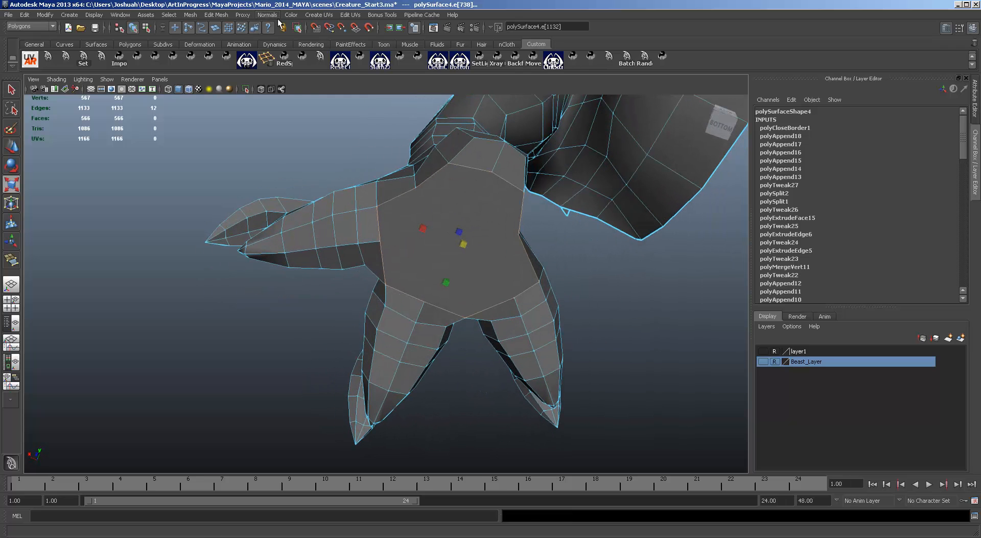
{"action": "left_click", "coordinate": [207, 16]}
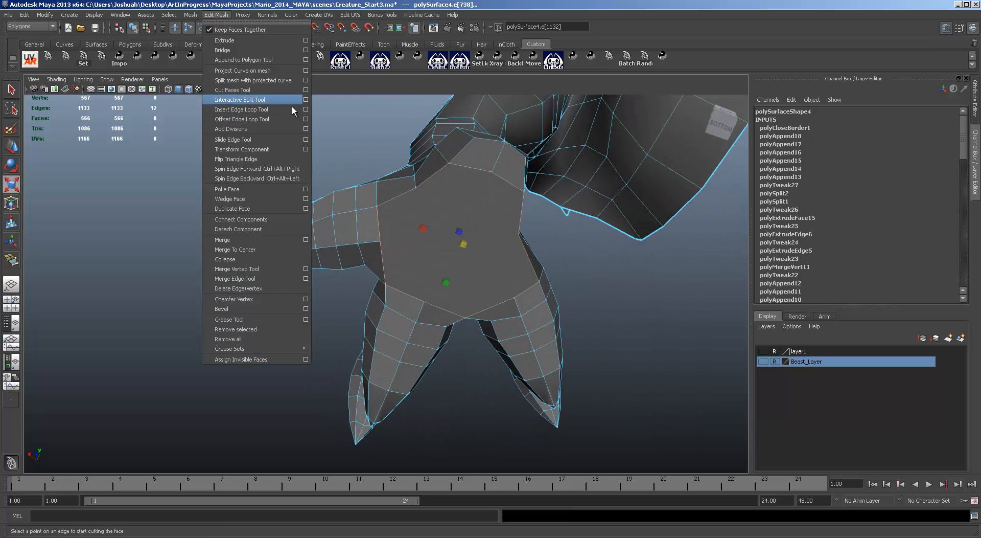
{"action": "left_click", "coordinate": [254, 109]}
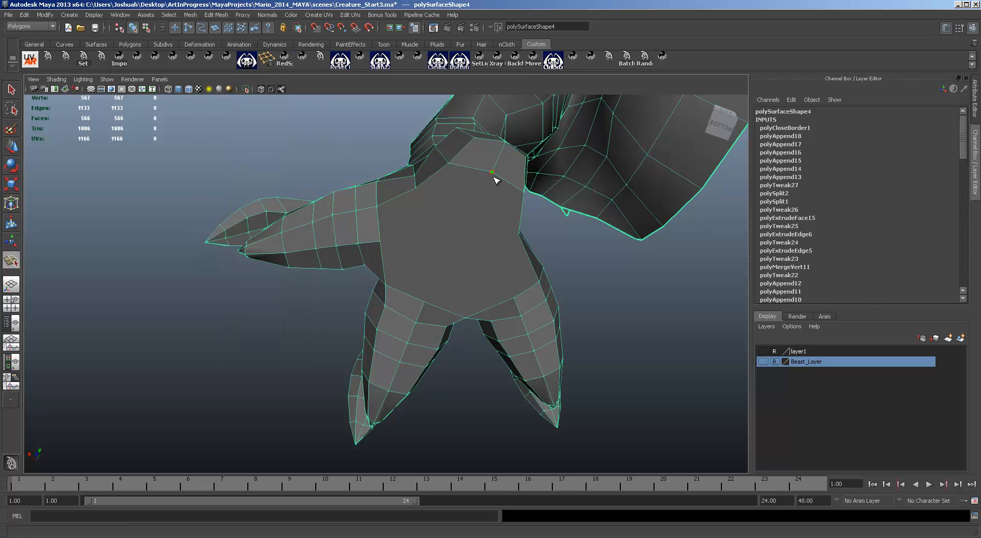
{"action": "left_click_drag", "start_coordinate": [496, 179], "coordinate": [428, 306]}
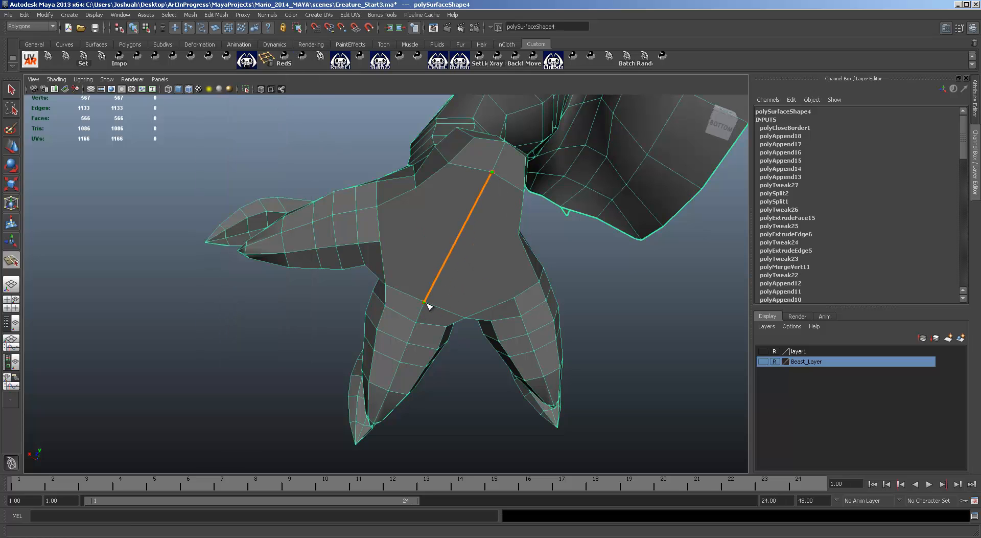
{"action": "key", "text": "Return"}
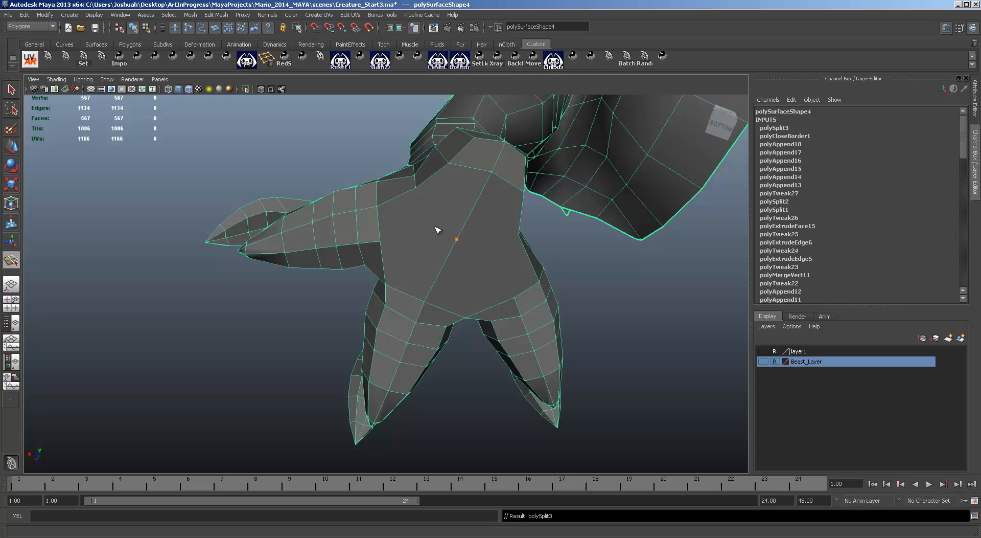
Cut two crosswise splits over the sole, one between the heel's front corners and one between the middle vertices of the side toes' bases
{"action": "left_click_drag", "start_coordinate": [493, 244], "coordinate": [519, 235]}
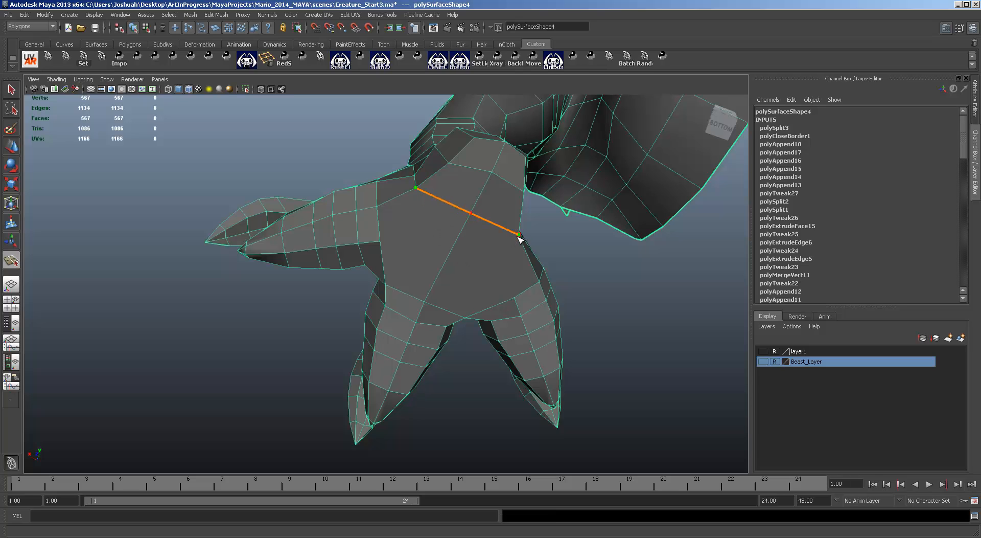
{"action": "key", "text": "Return"}
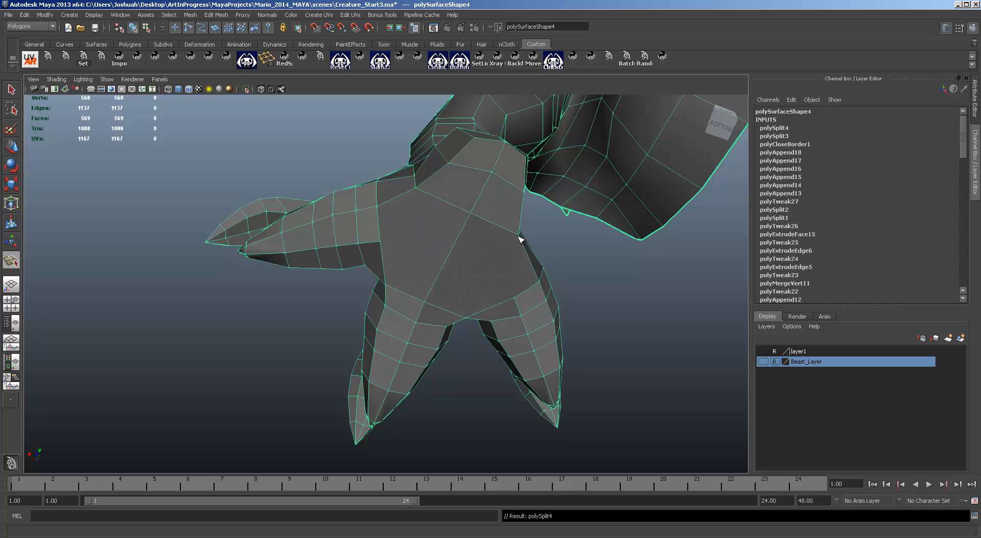
{"action": "left_click", "coordinate": [380, 242]}
{"action": "left_click", "coordinate": [446, 259]}
{"action": "left_click", "coordinate": [505, 297]}
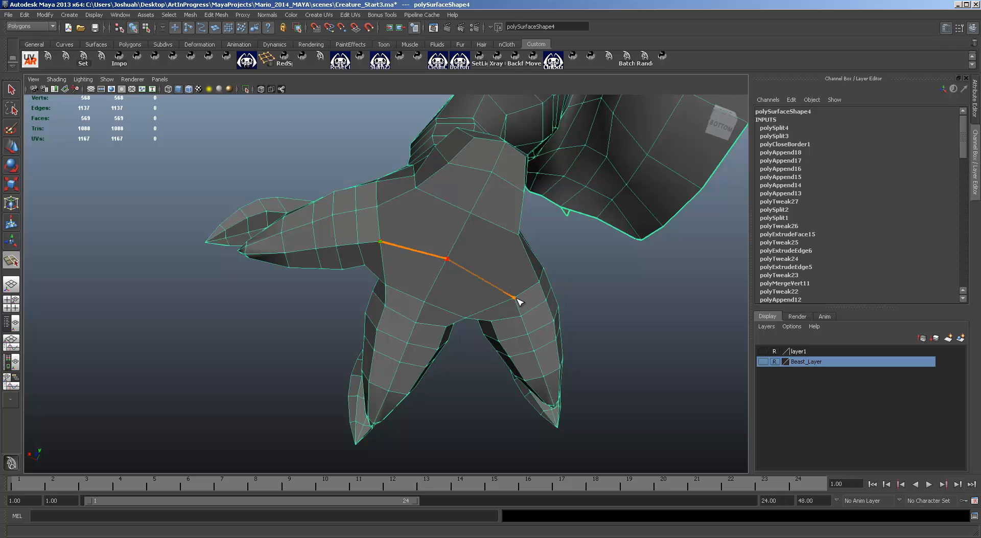
{"action": "key", "text": "Return"}
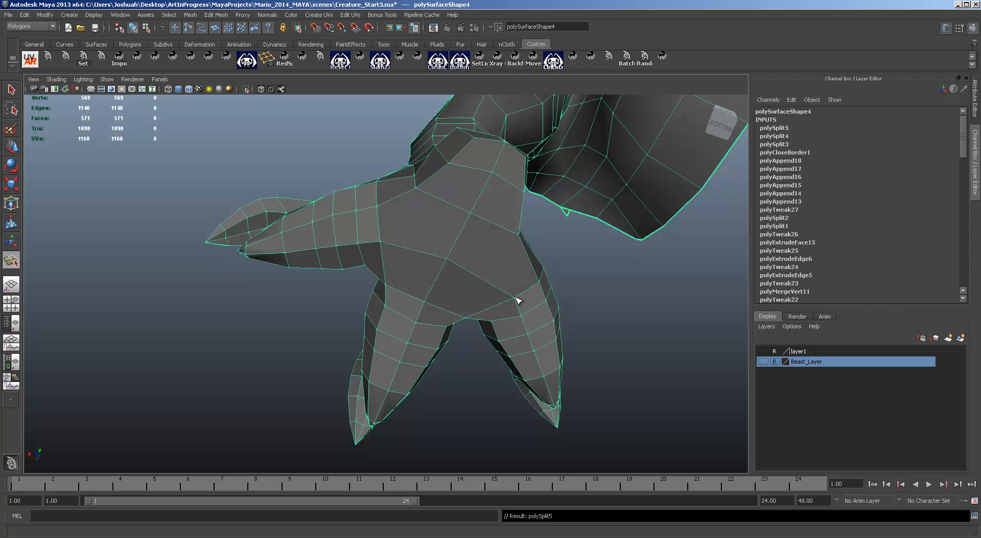
Switch the foot mesh to vertex editing with the sole in view
{"action": "left_click_drag", "start_coordinate": [506, 281], "coordinate": [706, 264], "text": "alt"}
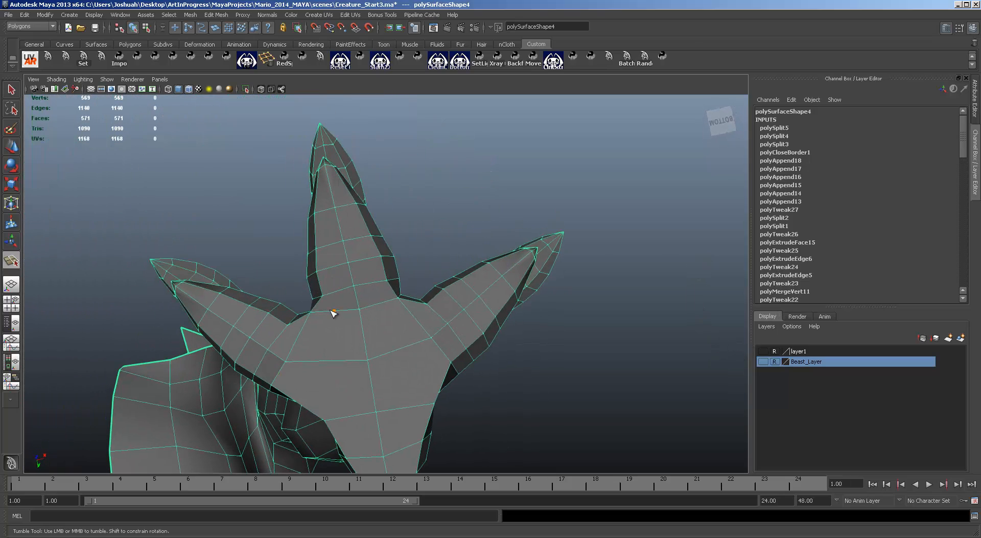
{"action": "right_click_drag", "start_coordinate": [332, 313], "coordinate": [316, 315]}
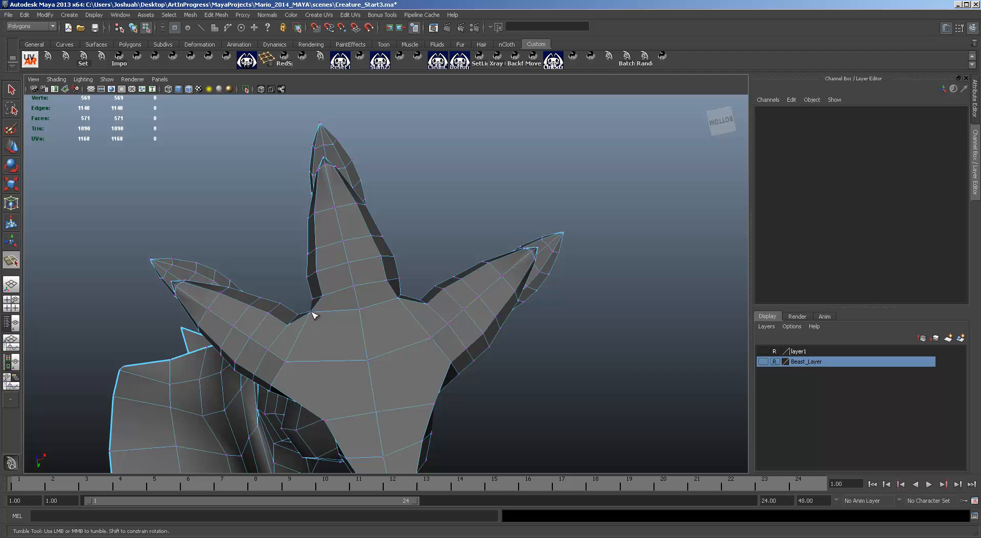
{"action": "left_click", "coordinate": [379, 304]}
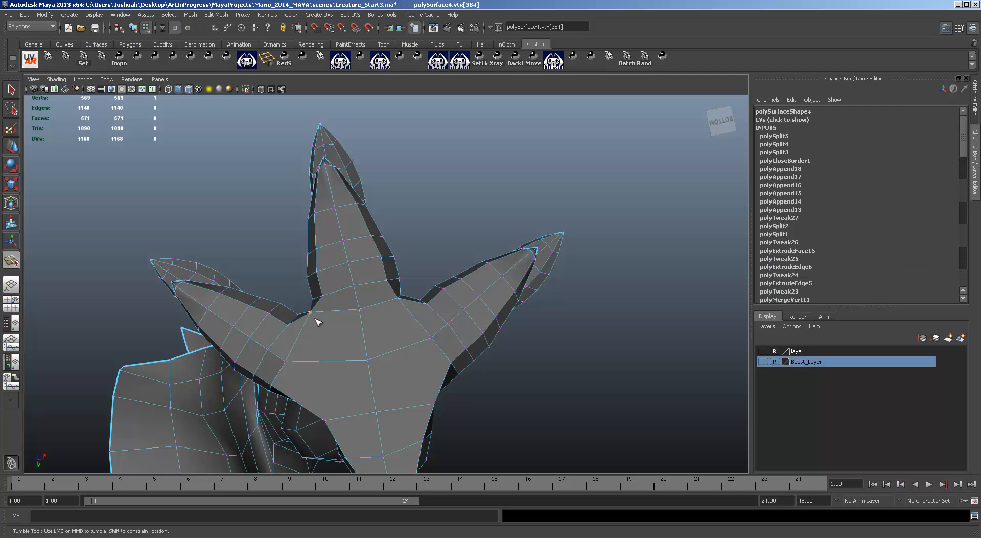
{"action": "key", "text": "r"}
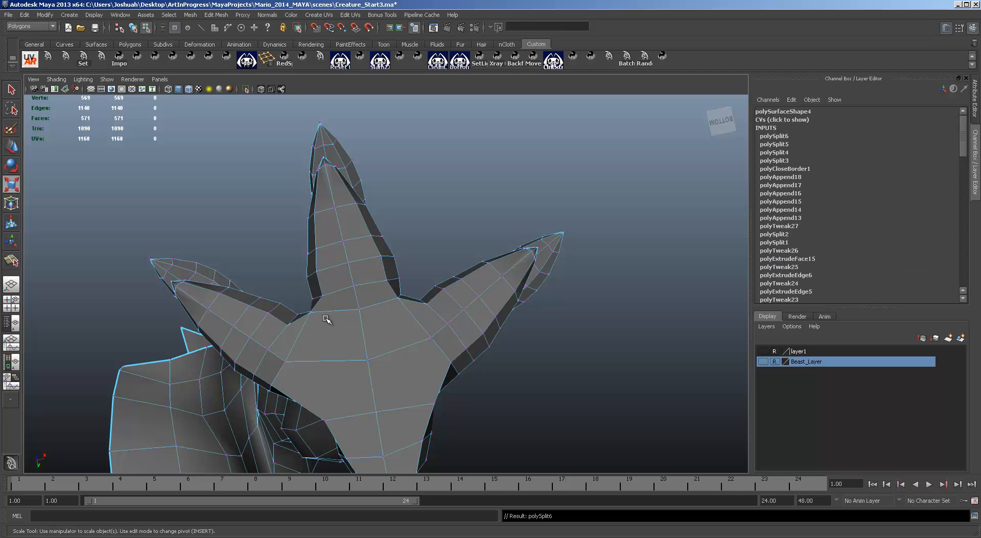
{"action": "key", "text": "ctrl+z"}
Undo the last split and move the vertex between the central toe and the neighbouring side toe slightly toward the sole
{"action": "key", "text": "q"}
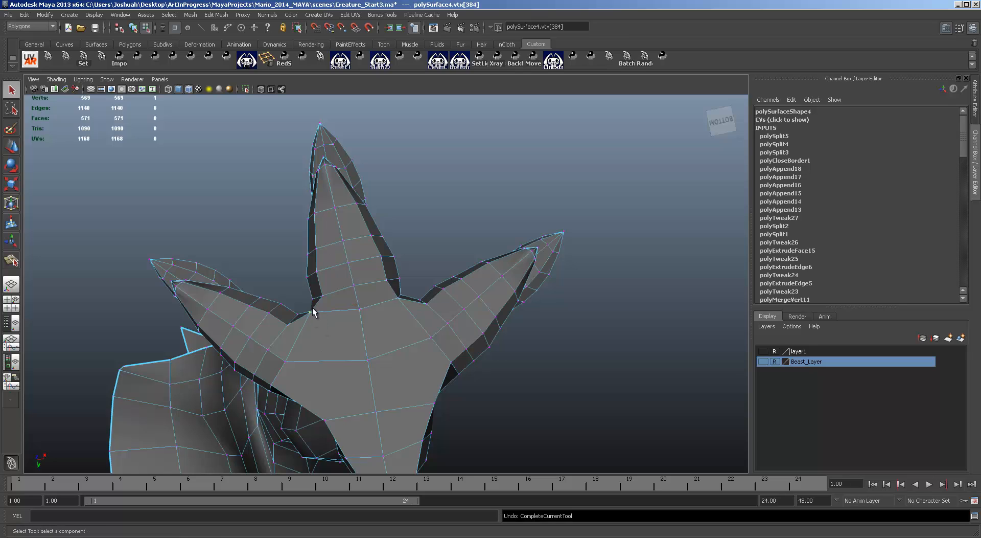
{"action": "left_click", "coordinate": [310, 313]}
{"action": "key", "text": "e"}
{"action": "key", "text": "w"}
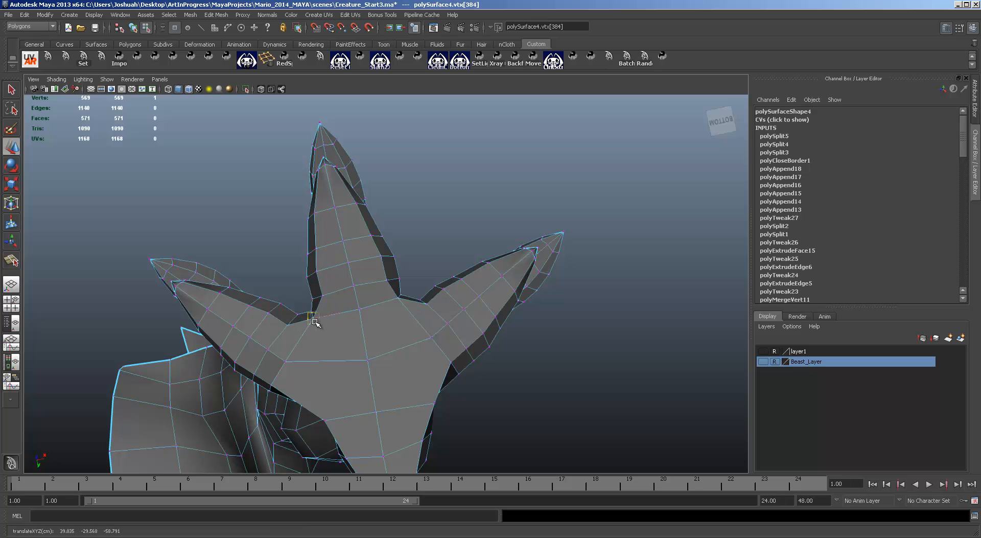
{"action": "left_click", "coordinate": [397, 296]}
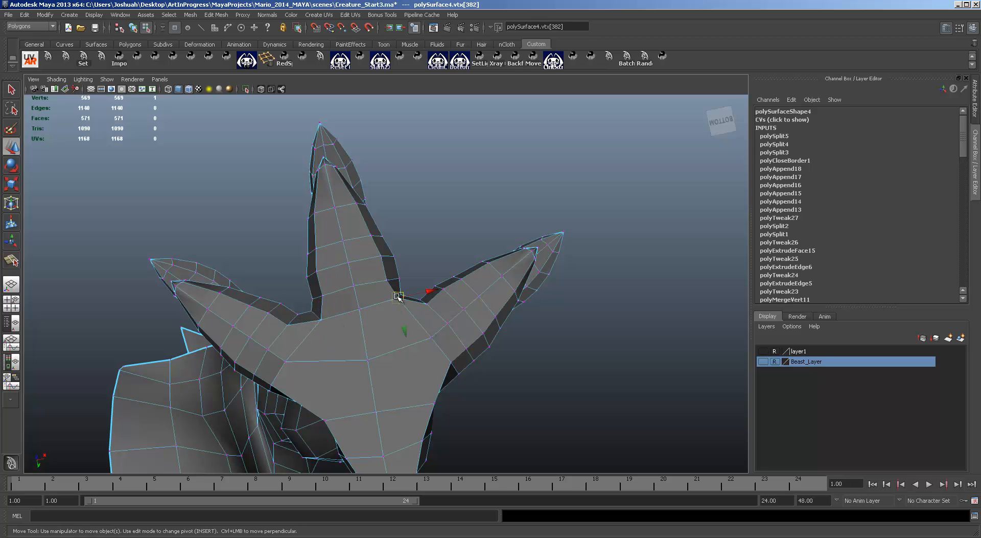
{"action": "left_click_drag", "start_coordinate": [442, 245], "coordinate": [552, 243], "text": "alt"}
Raise the sole's border vertices in front of the heel on both sides of the foot to start an arch
{"action": "left_click", "coordinate": [494, 209]}
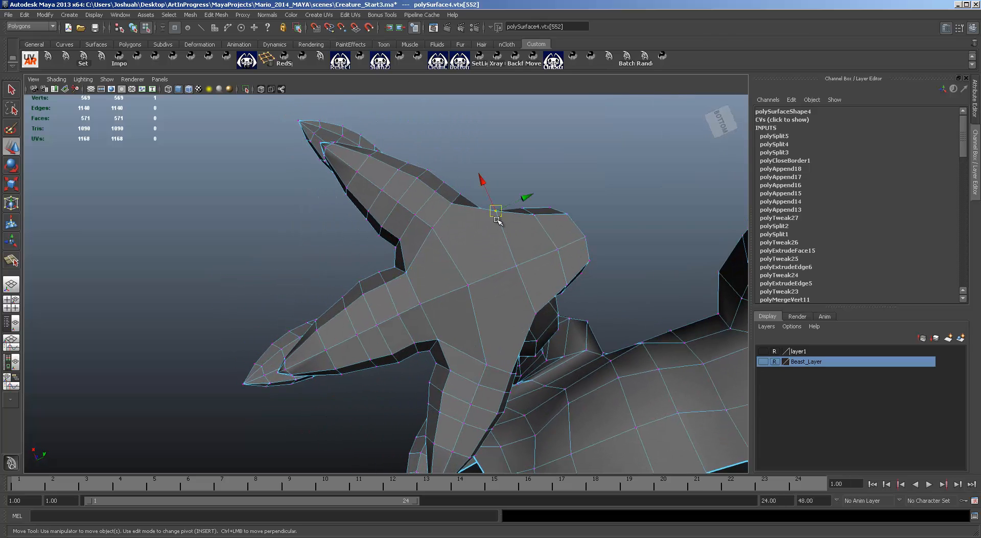
{"action": "left_click_drag", "start_coordinate": [497, 213], "coordinate": [537, 303]}
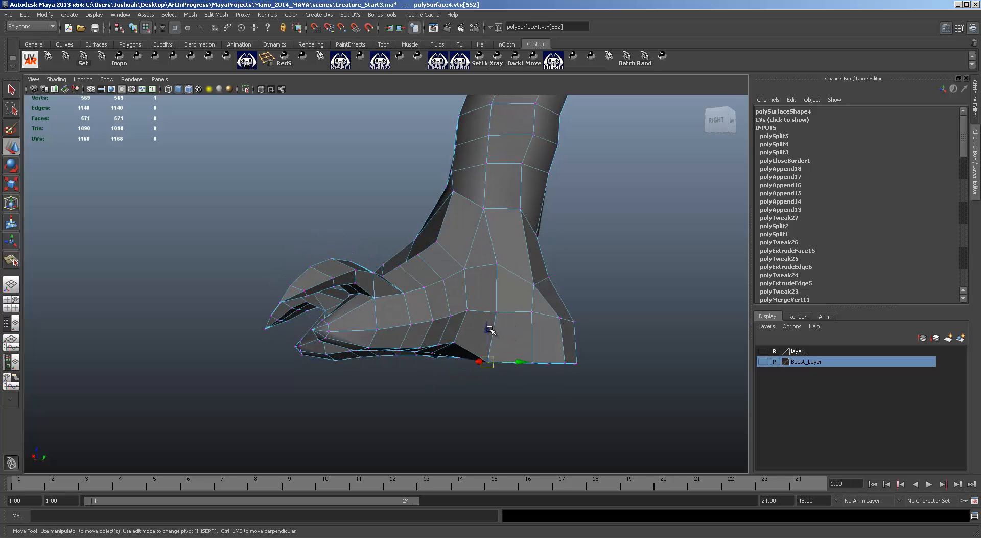
{"action": "middle_click_drag", "start_coordinate": [490, 329], "coordinate": [489, 323]}
{"action": "left_click_drag", "start_coordinate": [490, 323], "coordinate": [332, 155], "text": "alt"}
{"action": "left_click", "coordinate": [332, 155]}
{"action": "middle_click_drag", "start_coordinate": [332, 155], "coordinate": [337, 178]}
{"action": "left_click_drag", "start_coordinate": [336, 178], "coordinate": [396, 263], "text": "alt"}
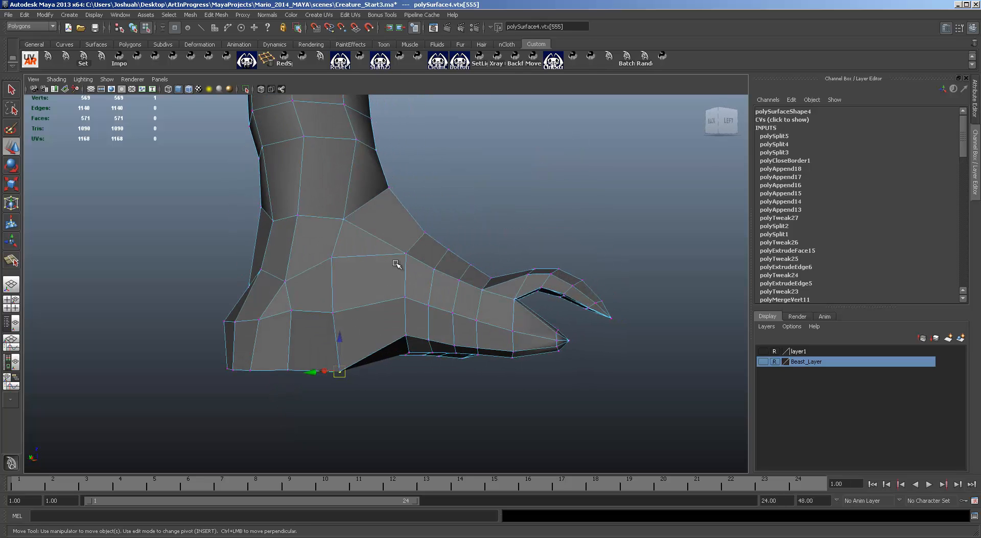
{"action": "middle_click_drag", "start_coordinate": [341, 338], "coordinate": [334, 320]}
{"action": "left_click", "coordinate": [290, 368]}
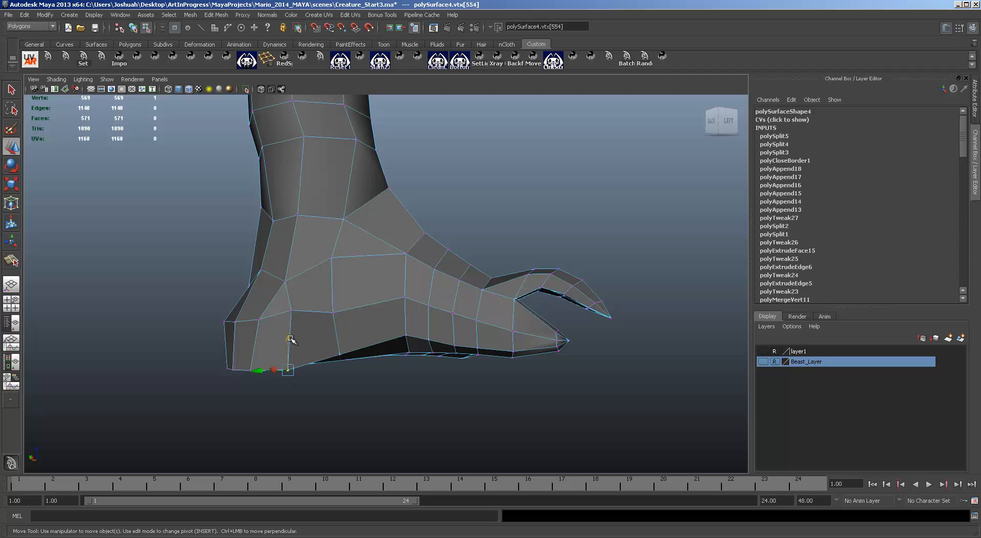
{"action": "left_click_drag", "start_coordinate": [290, 338], "coordinate": [293, 279]}
Raise the remaining border vertices along the heel's other side so the sole's edge curves evenly into the arch
{"action": "left_click", "coordinate": [294, 310]}
{"action": "left_click_drag", "start_coordinate": [389, 306], "coordinate": [598, 404], "text": "alt"}
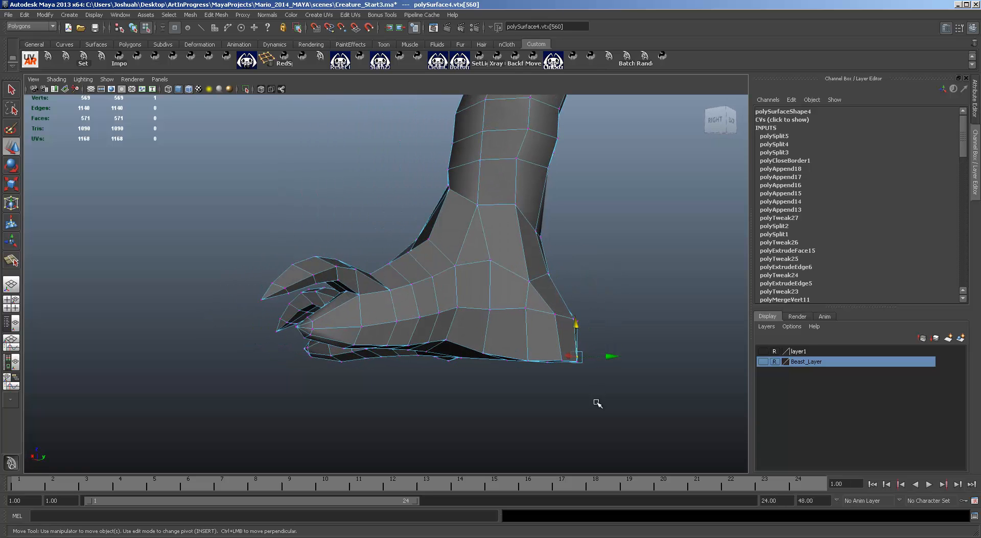
{"action": "left_click", "coordinate": [561, 360]}
{"action": "left_click_drag", "start_coordinate": [560, 331], "coordinate": [562, 326]}
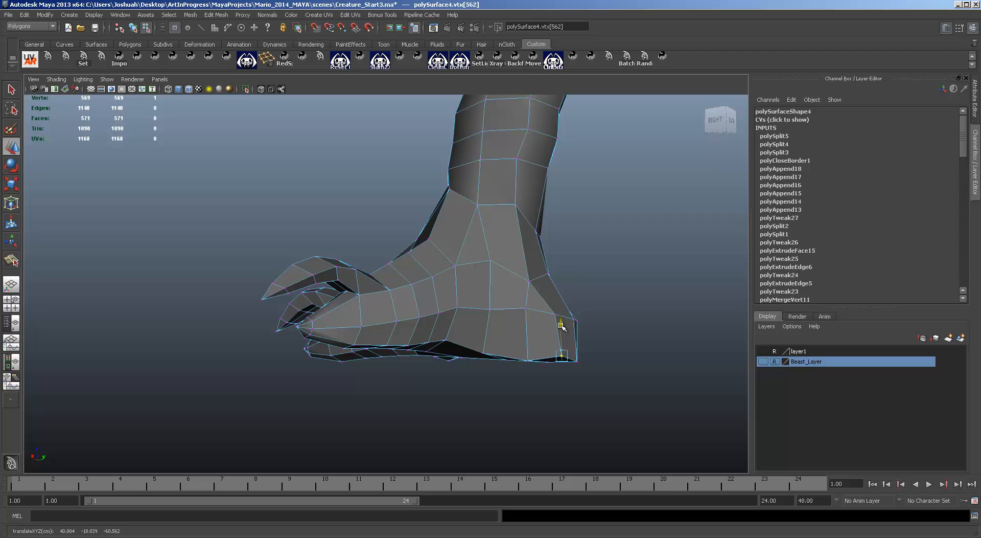
{"action": "left_click", "coordinate": [528, 357]}
{"action": "left_click_drag", "start_coordinate": [530, 323], "coordinate": [530, 318]}
{"action": "left_click", "coordinate": [485, 353]}
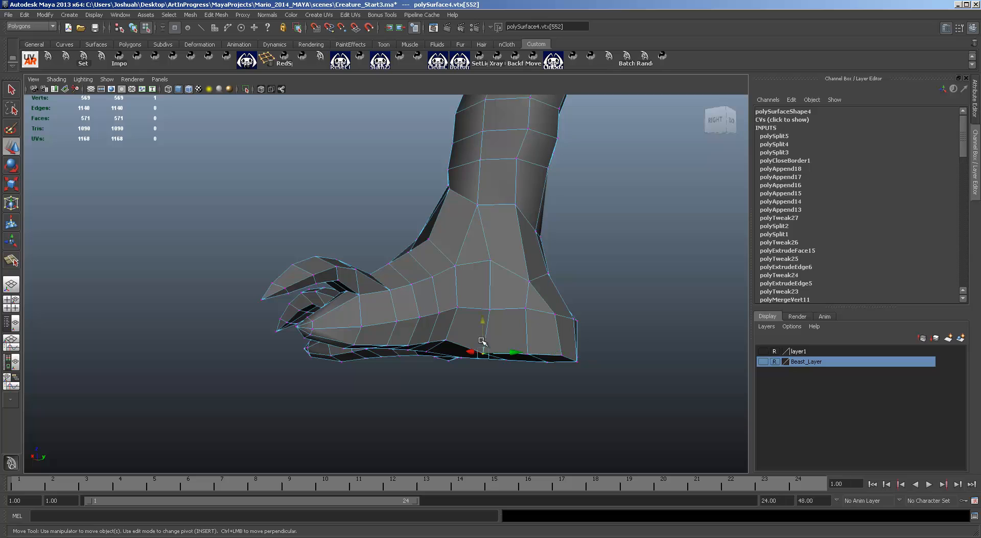
{"action": "left_click_drag", "start_coordinate": [483, 327], "coordinate": [424, 319], "text": "alt"}
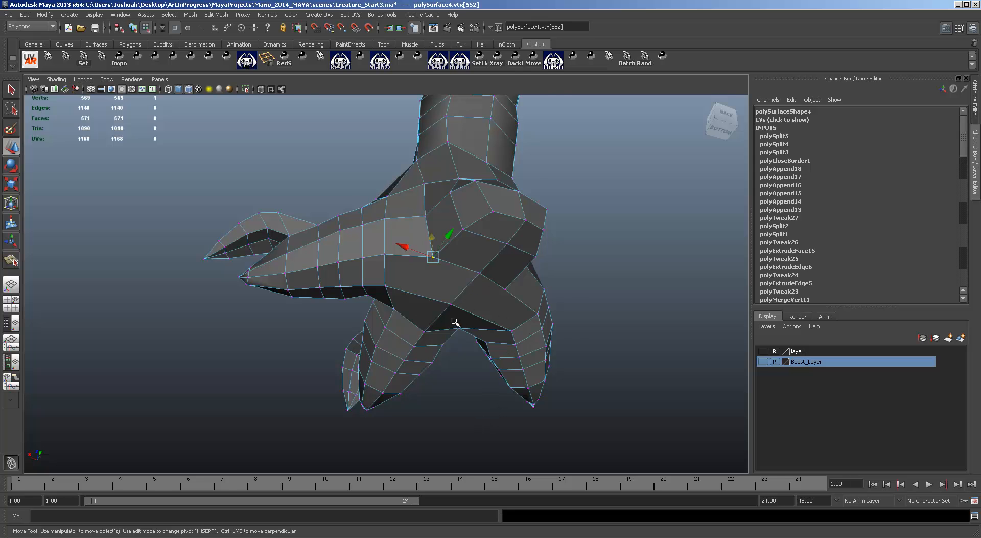
{"action": "mouse_move", "coordinate": [455, 322]}
{"action": "left_mouse_down", "text": "alt"}
{"action": "mouse_move", "coordinate": [613, 385]}
{"action": "mouse_move", "coordinate": [635, 370]}
{"action": "mouse_move", "coordinate": [545, 291]}
{"action": "mouse_move", "coordinate": [554, 292]}
{"action": "mouse_move", "coordinate": [460, 286]}
{"action": "mouse_move", "coordinate": [662, 289]}
{"action": "mouse_move", "coordinate": [565, 318]}
{"action": "mouse_move", "coordinate": [557, 305]}
{"action": "mouse_move", "coordinate": [500, 305]}
{"action": "left_mouse_up", "text": "alt"}
Return the mesh to object mode, deselect it and turn off Wireframe on Shaded
{"action": "key", "text": "F8"}
{"action": "left_click", "coordinate": [500, 312]}
{"action": "left_click", "coordinate": [54, 80]}
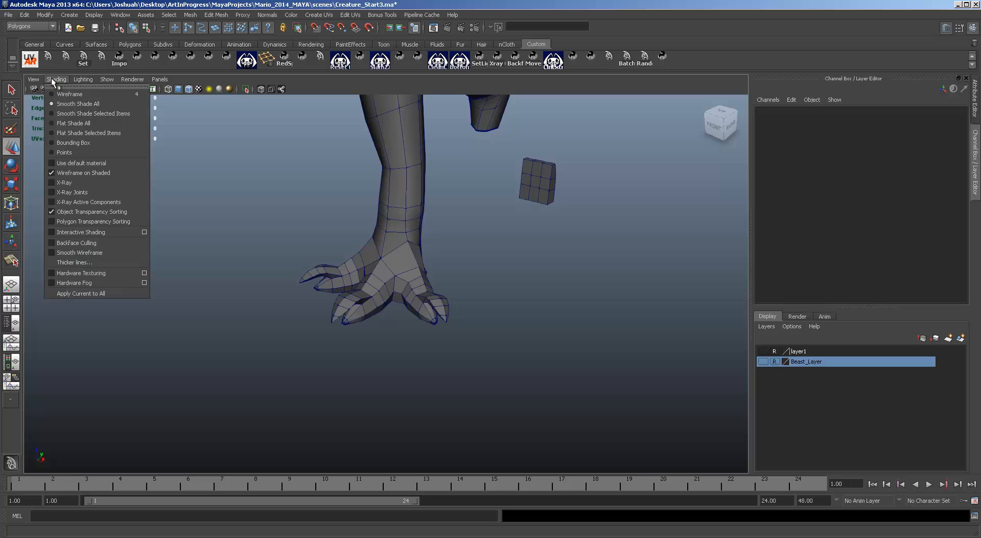
{"action": "left_click", "coordinate": [82, 172]}
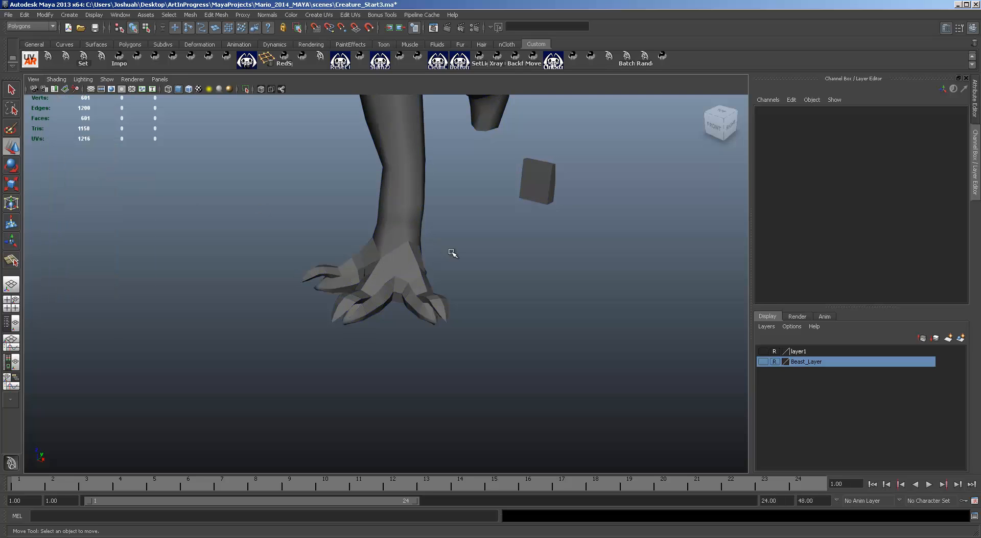
Apply Soften Edge to the whole creature mesh, then return to object mode and deselect it
{"action": "left_click", "coordinate": [407, 267]}
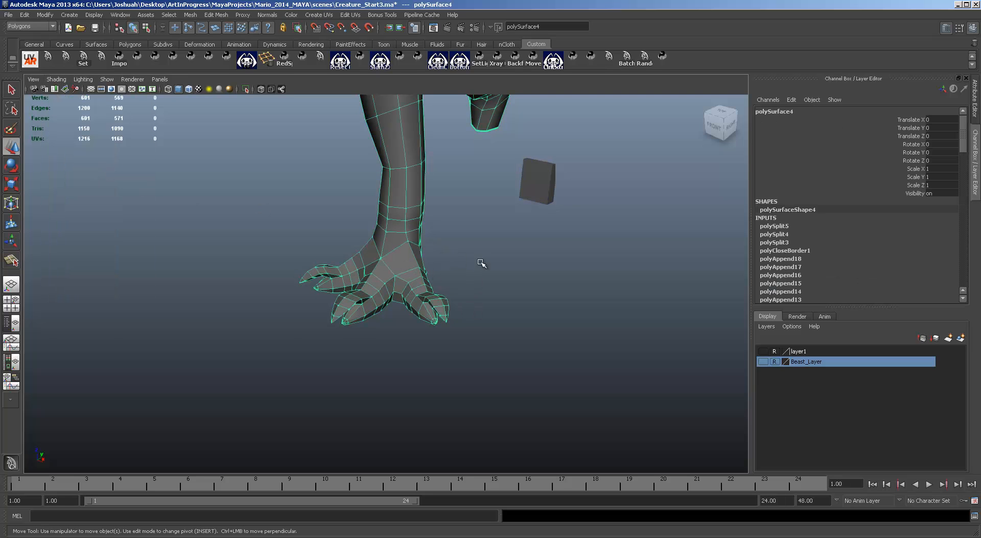
{"action": "left_click", "coordinate": [267, 15]}
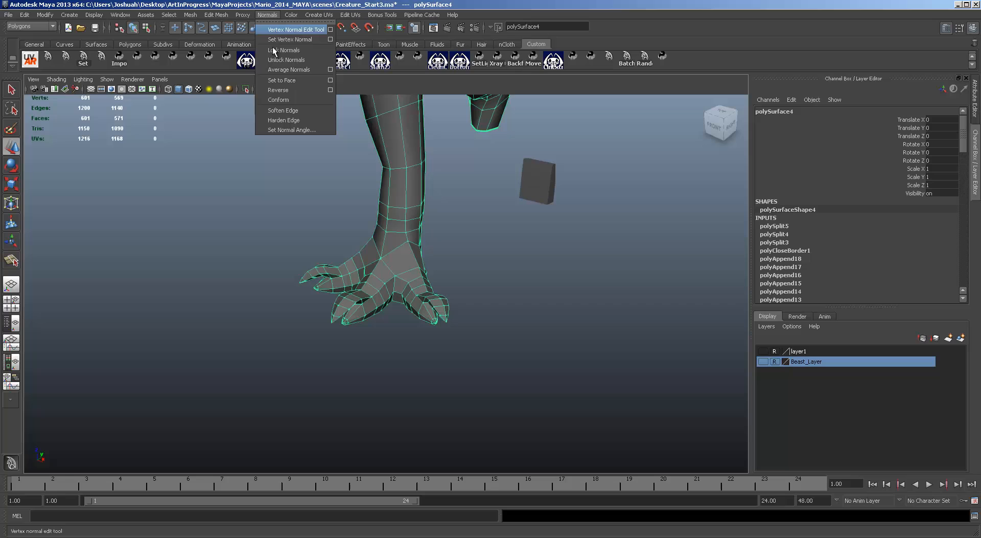
{"action": "left_click", "coordinate": [293, 114]}
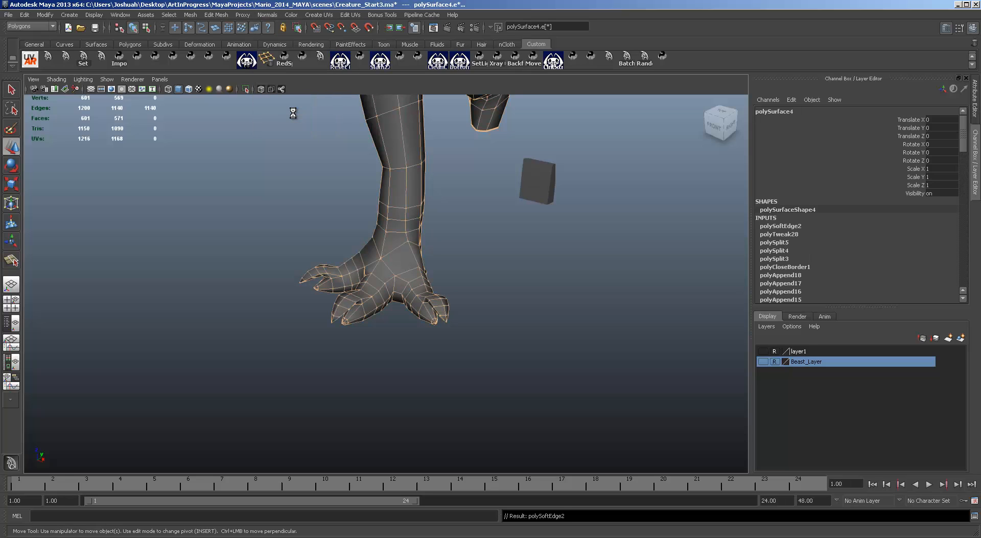
{"action": "left_click", "coordinate": [452, 229]}
{"action": "key", "text": "F8"}
{"action": "left_click", "coordinate": [477, 256]}
{"action": "left_click_drag", "start_coordinate": [478, 274], "coordinate": [431, 263], "text": "alt"}
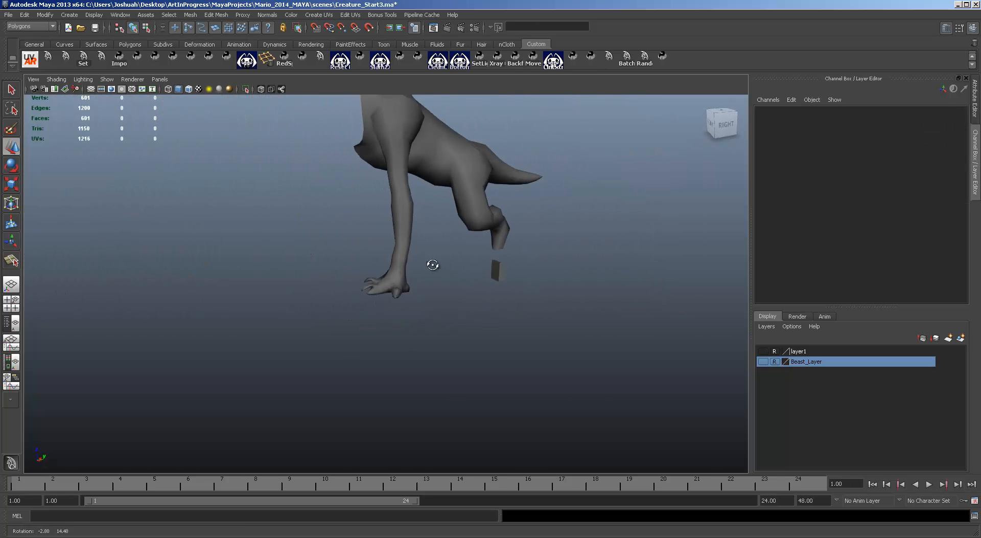
Delete the leftover cube beneath the hind leg
{"action": "left_click", "coordinate": [498, 270]}
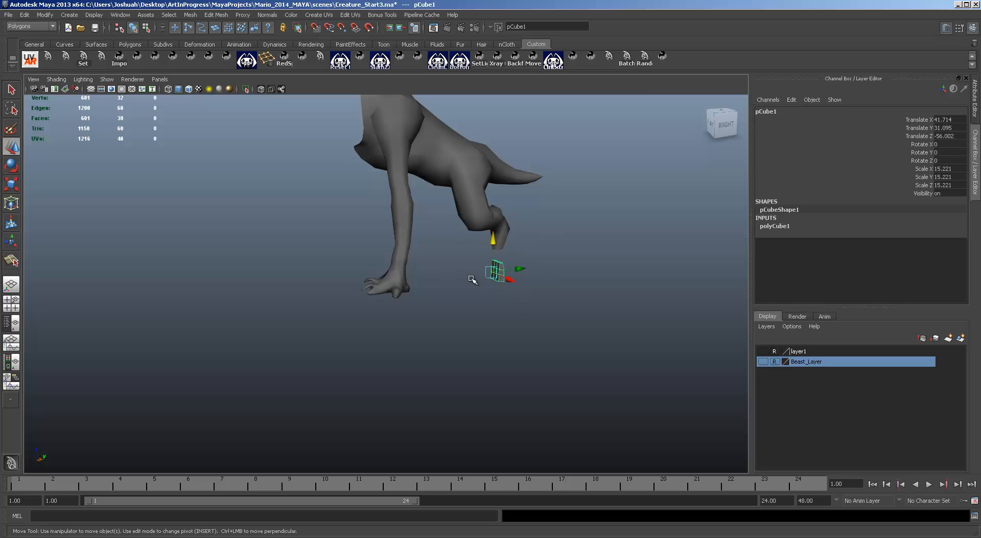
{"action": "key", "text": "Delete"}
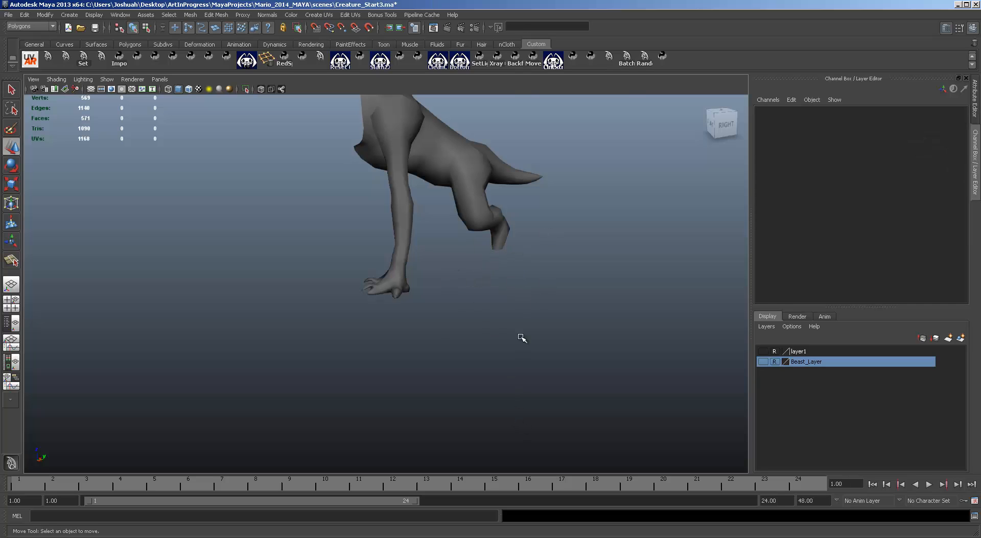
{"action": "scroll", "coordinate": [453, 314], "scroll_direction": "up", "scroll_amount": 3}
{"action": "left_click_drag", "start_coordinate": [578, 329], "coordinate": [387, 246], "text": "alt"}
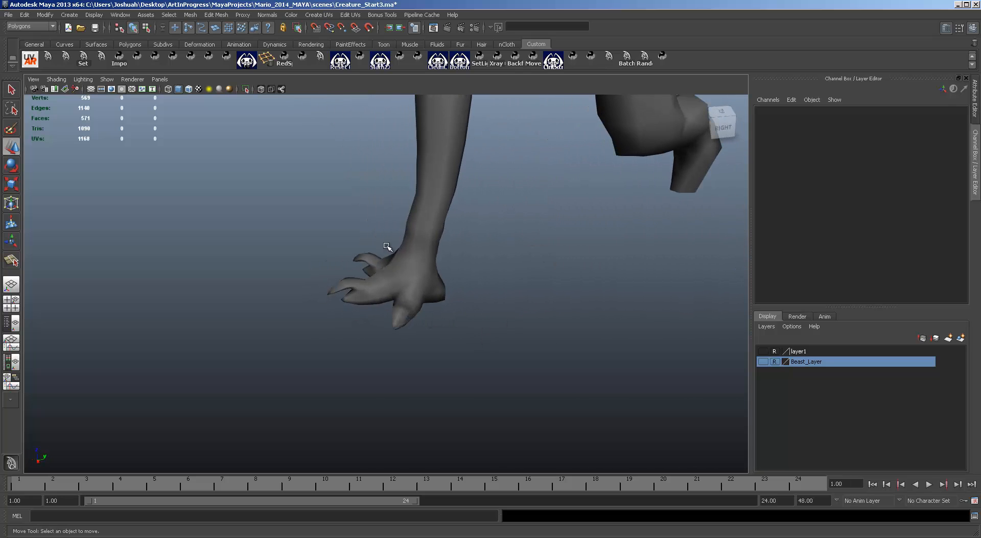
{"action": "mouse_move", "coordinate": [454, 278]}
{"action": "left_mouse_down", "text": "alt"}
{"action": "mouse_move", "coordinate": [449, 265]}
{"action": "mouse_move", "coordinate": [397, 285]}
{"action": "mouse_move", "coordinate": [446, 293]}
{"action": "left_mouse_up", "text": "alt"}
Compare the hind leg's open end with the reference hind foot in the side view
{"action": "left_click", "coordinate": [436, 289]}
{"action": "middle_click_drag", "start_coordinate": [543, 281], "coordinate": [347, 298], "text": "alt"}
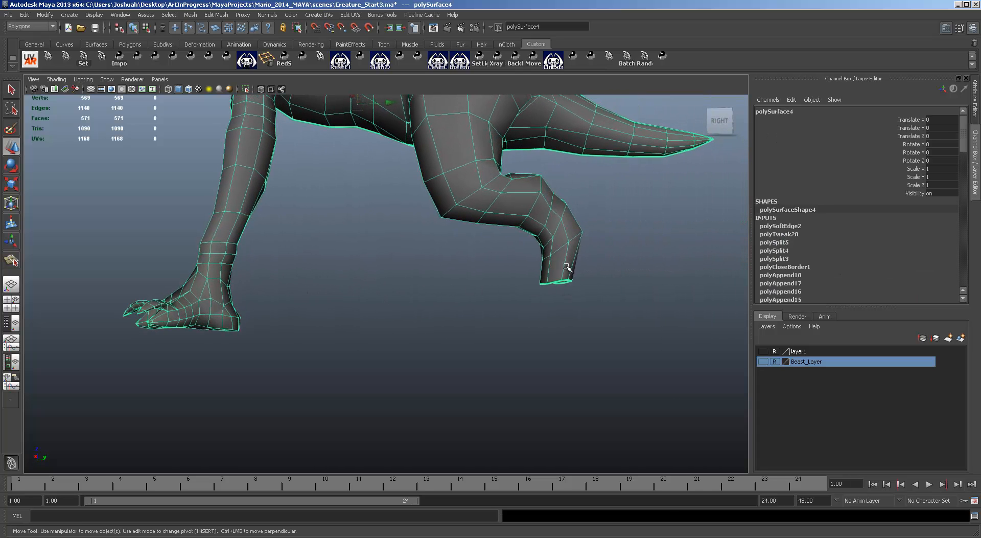
{"action": "key", "text": "space"}
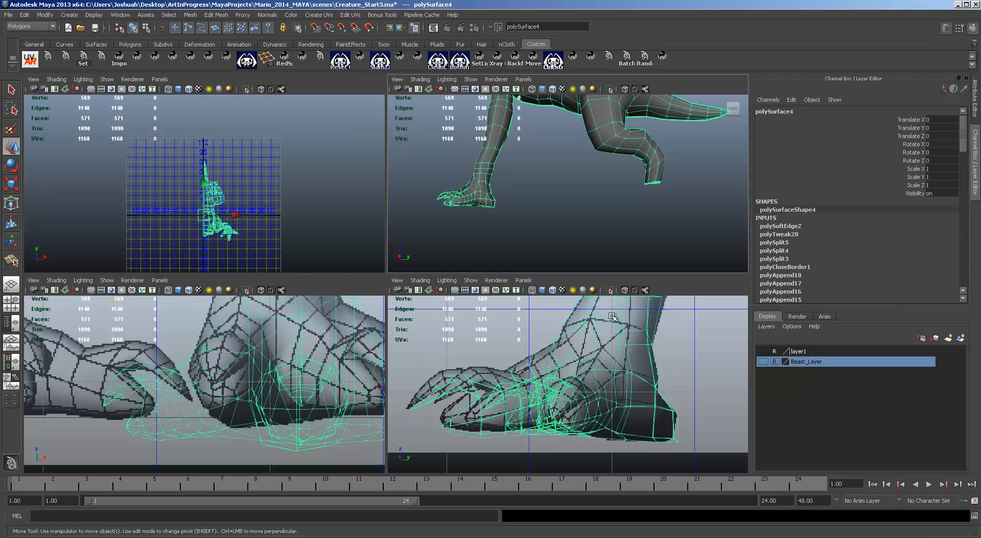
{"action": "scroll", "coordinate": [653, 378], "scroll_direction": "down", "scroll_amount": 5}
{"action": "scroll", "coordinate": [653, 378], "scroll_direction": "up", "scroll_amount": 8}
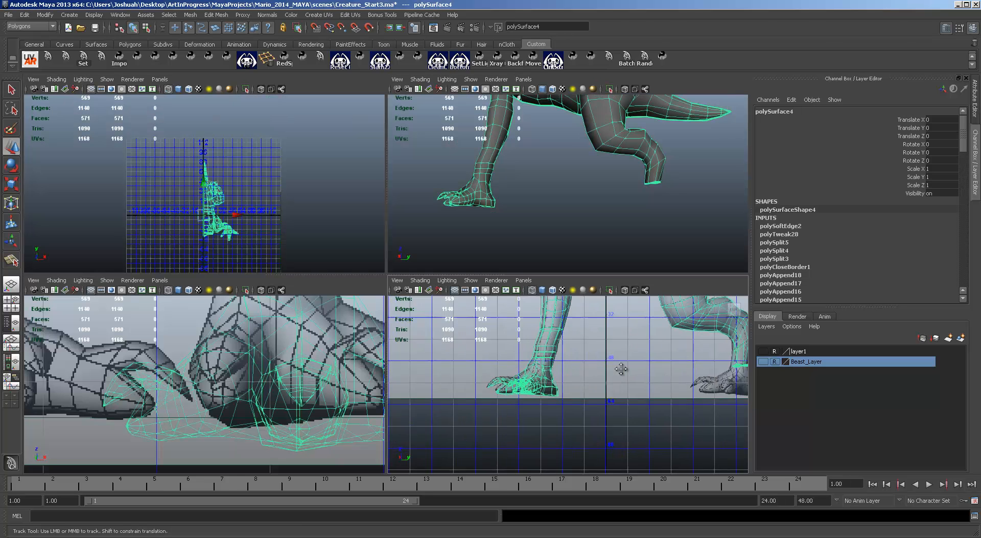
{"action": "middle_click_drag", "start_coordinate": [653, 351], "coordinate": [614, 387], "text": "alt"}
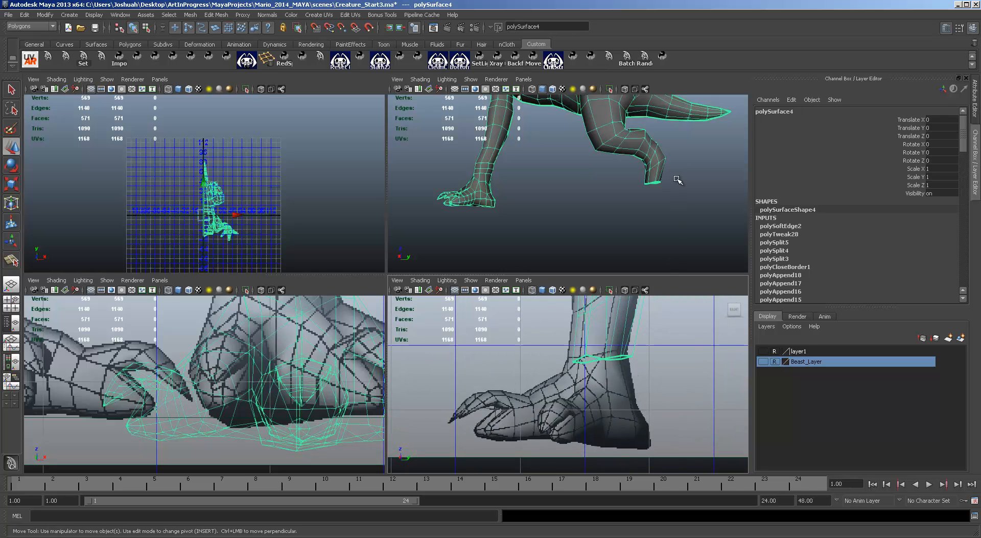
{"action": "key", "text": "space"}
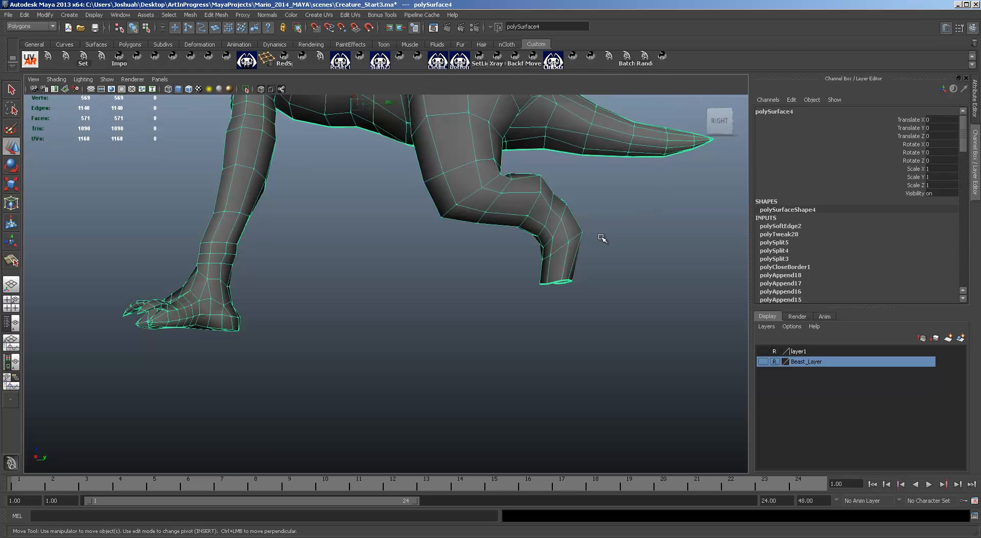
{"action": "scroll", "coordinate": [565, 312], "scroll_direction": "up", "scroll_amount": 8}
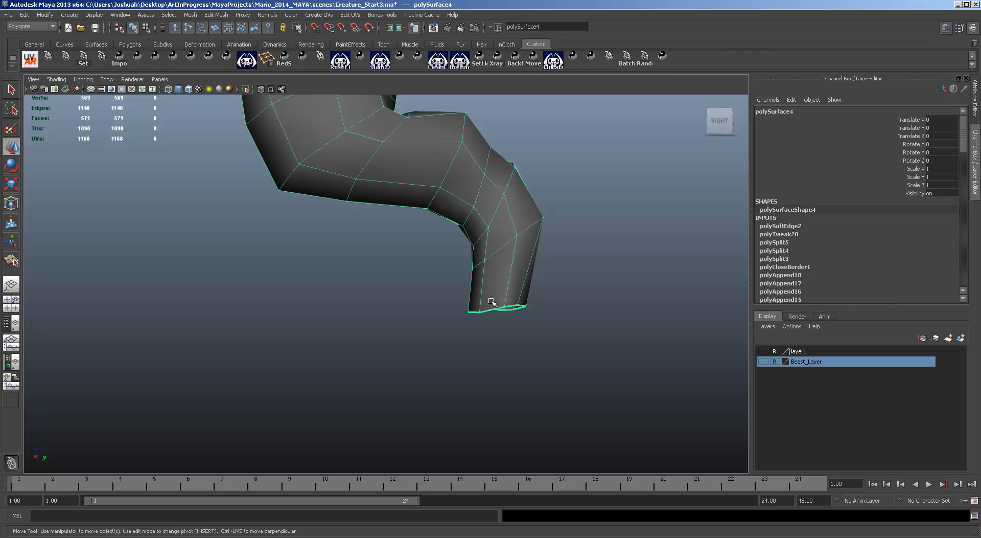
Insert two edge loops around the hind leg just above its open end
{"action": "left_click", "coordinate": [216, 17]}
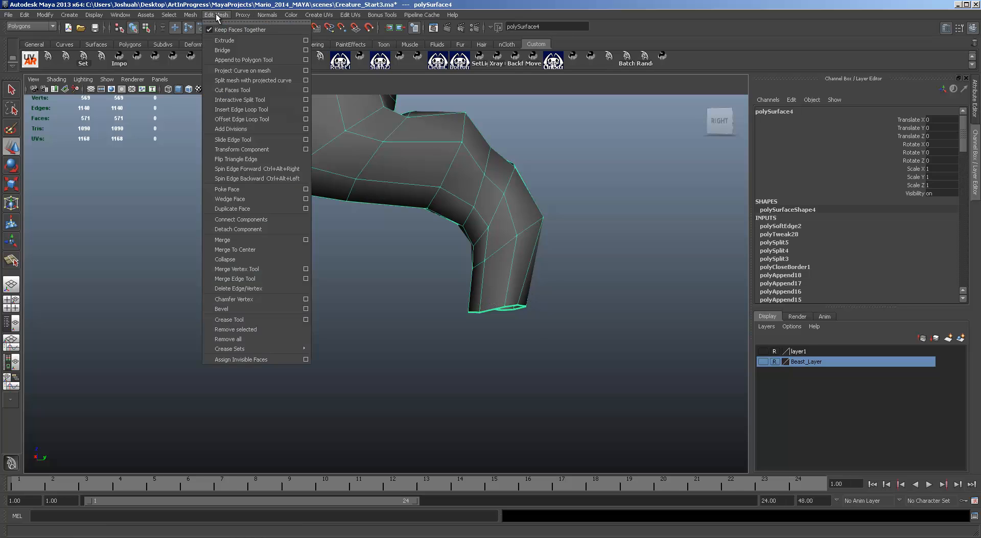
{"action": "left_click", "coordinate": [259, 110]}
{"action": "left_click_drag", "start_coordinate": [511, 284], "coordinate": [499, 305]}
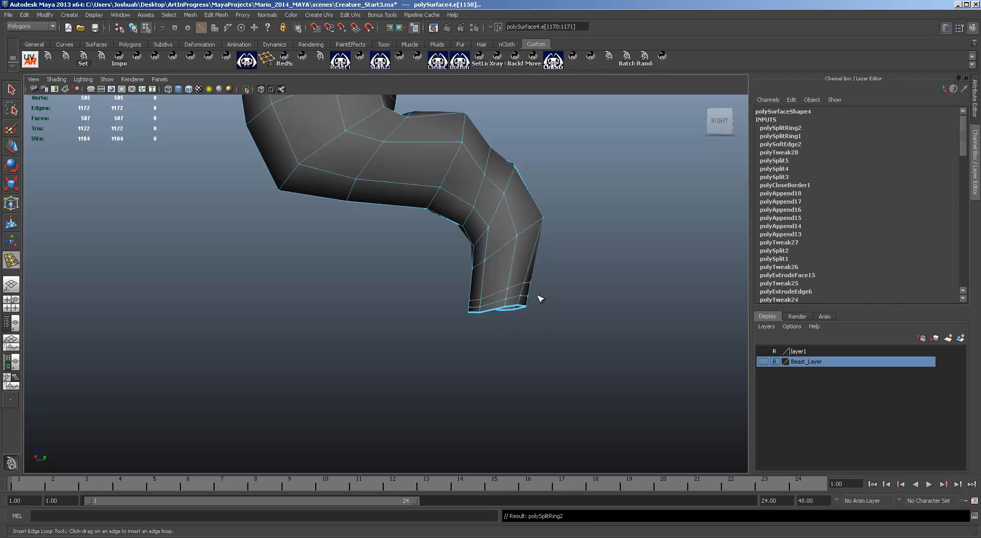
{"action": "key", "text": "q"}
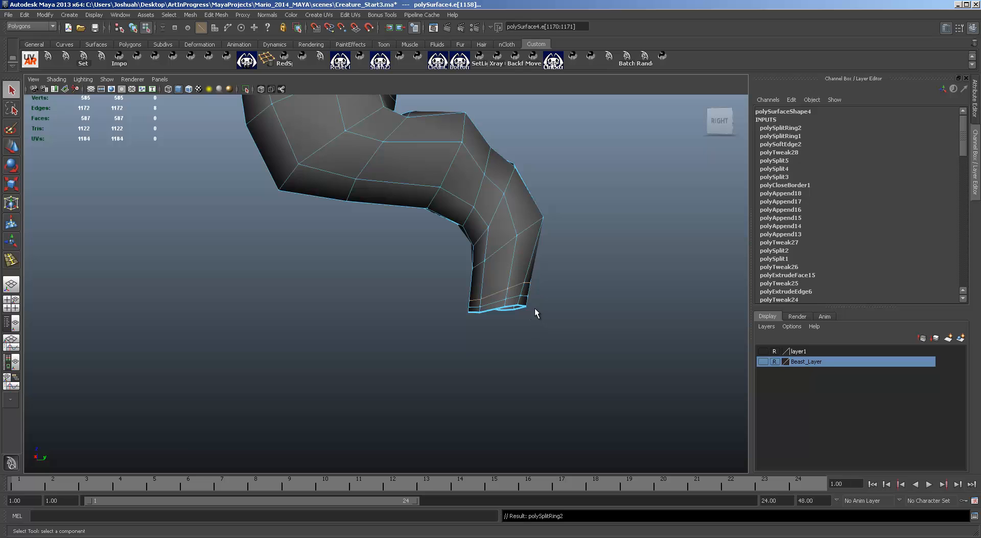
Remove the most recently inserted edge loop near the hind leg's open end with Delete Edge/Vertex
{"action": "scroll", "coordinate": [491, 300], "scroll_direction": "down", "scroll_amount": 3}
{"action": "middle_click_drag", "start_coordinate": [421, 270], "coordinate": [567, 354], "text": "alt"}
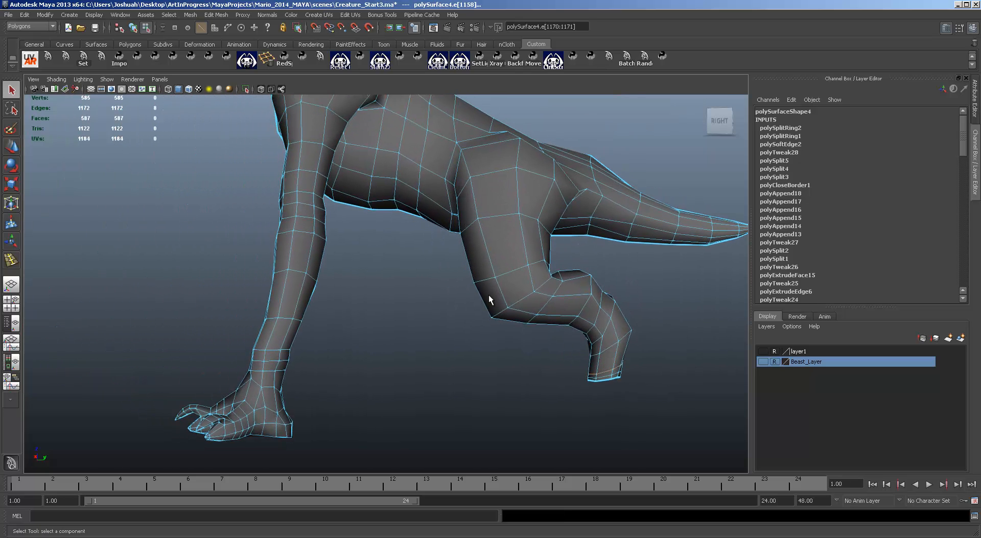
{"action": "left_click_drag", "start_coordinate": [494, 297], "coordinate": [468, 305], "text": "alt"}
{"action": "scroll", "coordinate": [469, 305], "scroll_direction": "down", "scroll_amount": 4}
{"action": "middle_click_drag", "start_coordinate": [482, 276], "coordinate": [493, 339], "text": "alt"}
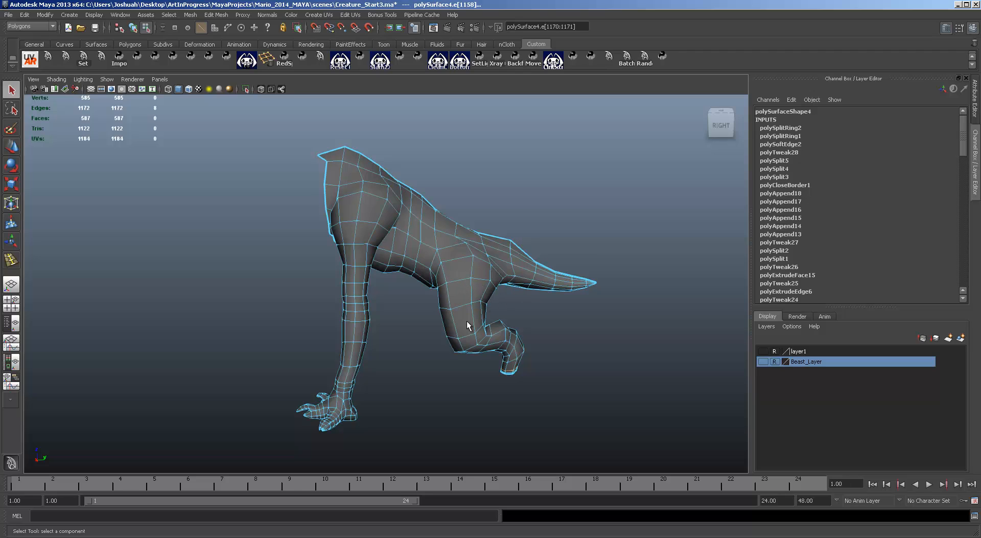
{"action": "scroll", "coordinate": [477, 399], "scroll_direction": "up", "scroll_amount": 4}
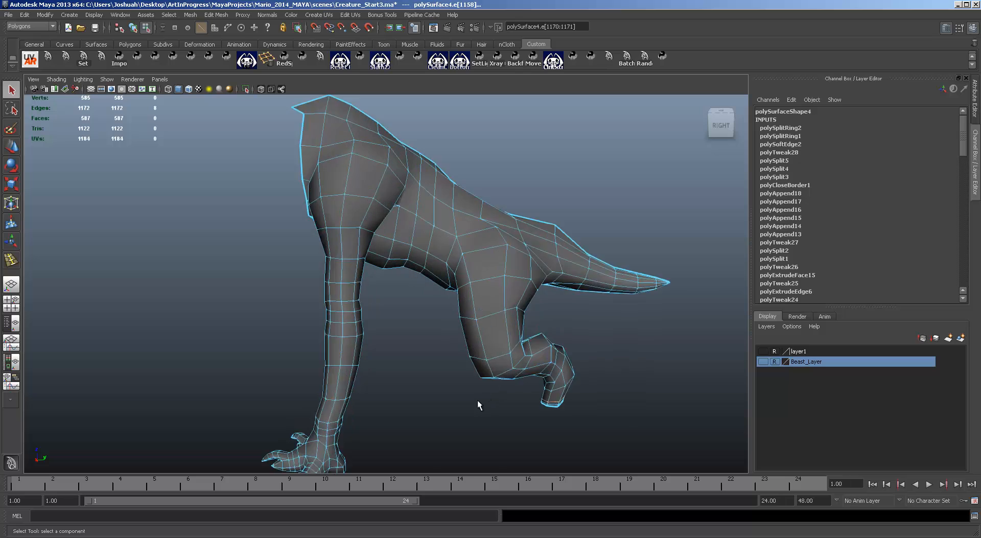
{"action": "middle_click_drag", "start_coordinate": [546, 368], "coordinate": [408, 285], "text": "alt"}
{"action": "left_click_drag", "start_coordinate": [415, 291], "coordinate": [409, 279], "text": "alt"}
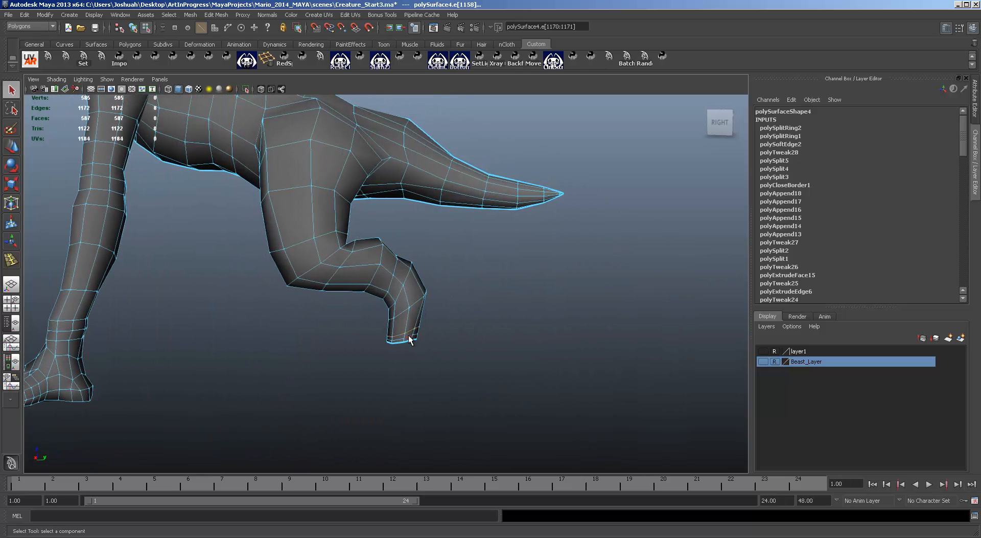
{"action": "left_click", "coordinate": [216, 15]}
{"action": "left_click", "coordinate": [254, 290]}
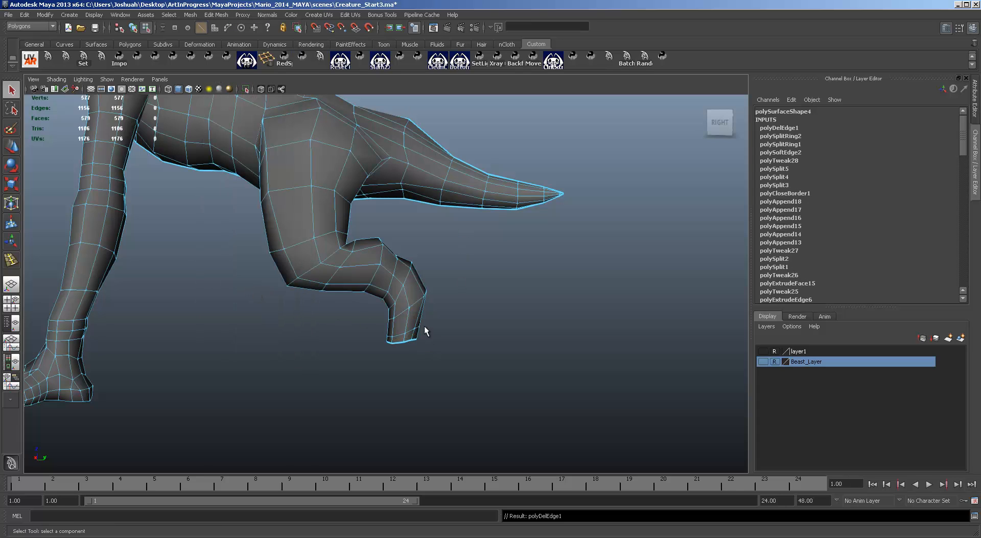
{"action": "scroll", "coordinate": [404, 357], "scroll_direction": "up", "scroll_amount": 5}
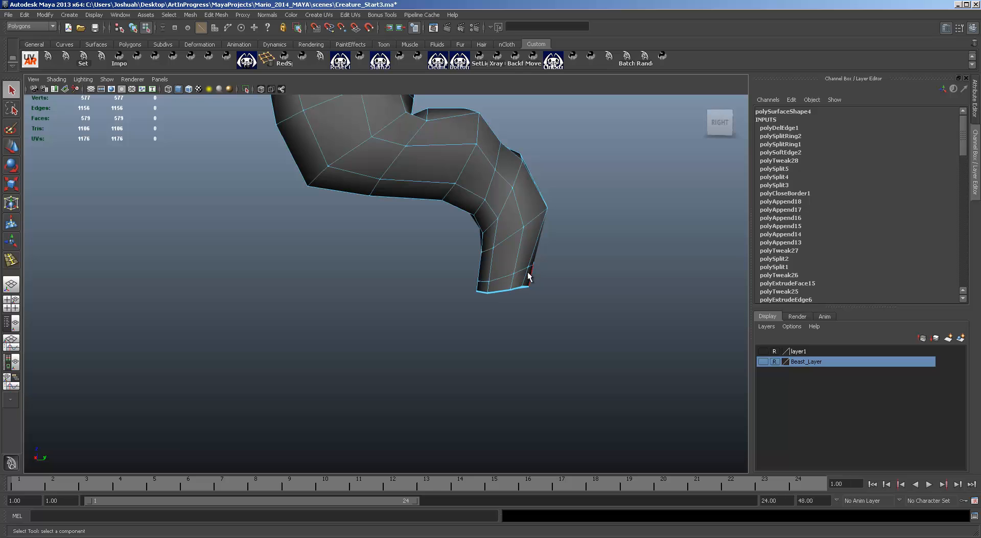
Select the front foot's faces below the wrist and extract them from the body mesh as a separate piece
{"action": "scroll", "coordinate": [273, 335], "scroll_direction": "down", "scroll_amount": 8}
{"action": "left_click_drag", "start_coordinate": [274, 335], "coordinate": [341, 300], "text": "alt"}
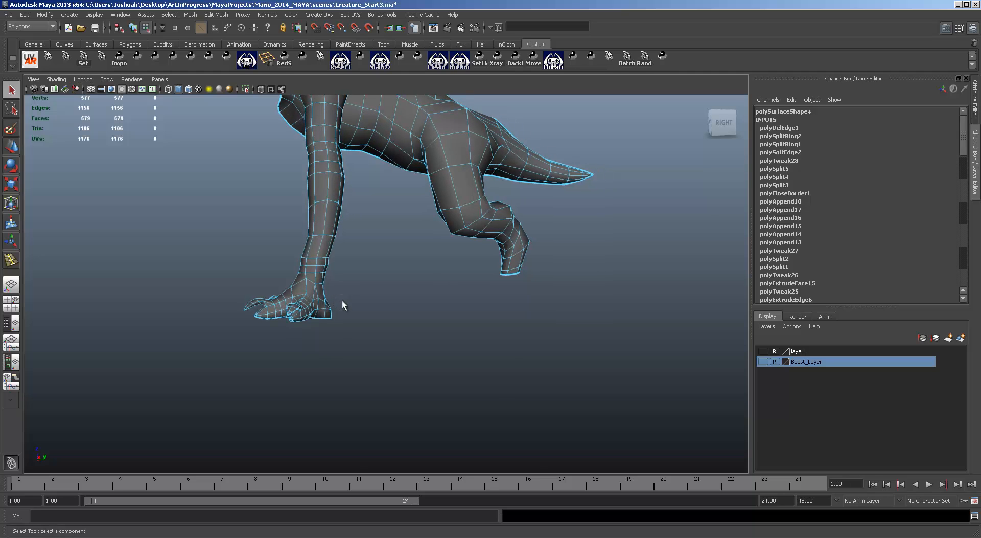
{"action": "key", "text": "F8"}
{"action": "right_click", "coordinate": [287, 303]}
{"action": "left_click", "coordinate": [291, 326]}
{"action": "left_click_drag", "start_coordinate": [311, 351], "coordinate": [219, 277]}
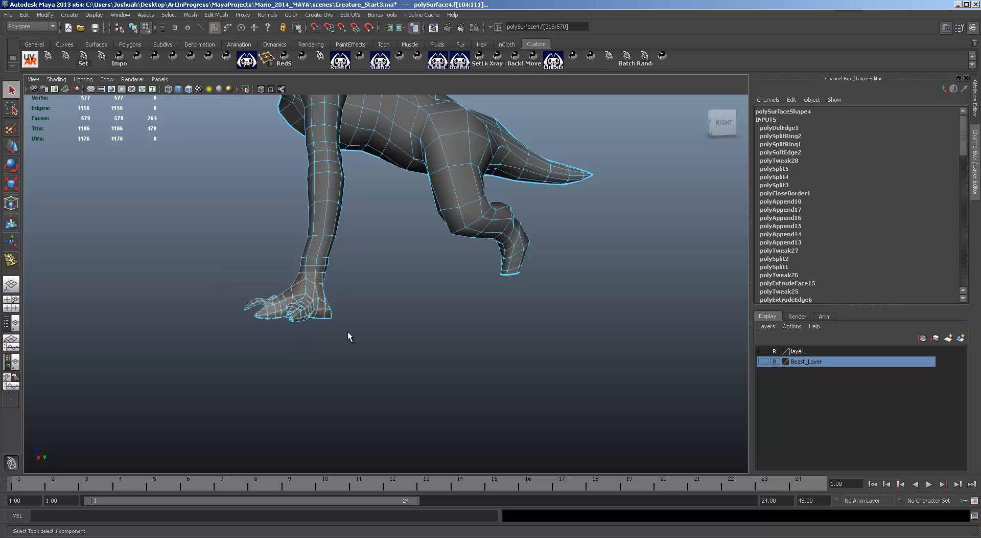
{"action": "mouse_move", "coordinate": [350, 333]}
{"action": "left_mouse_down", "text": "alt"}
{"action": "mouse_move", "coordinate": [554, 324]}
{"action": "mouse_move", "coordinate": [324, 322]}
{"action": "mouse_move", "coordinate": [353, 331]}
{"action": "left_mouse_up", "text": "alt"}
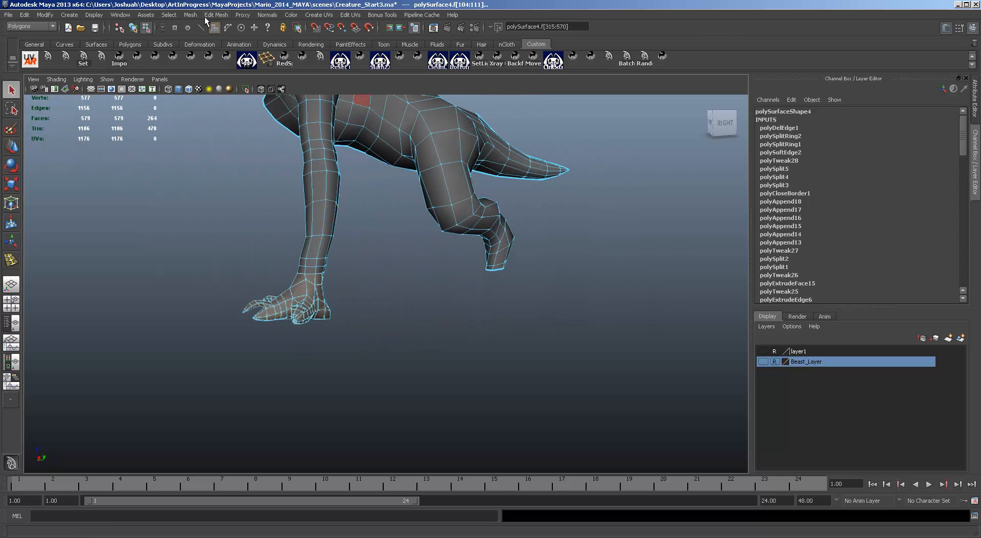
{"action": "left_click", "coordinate": [190, 14]}
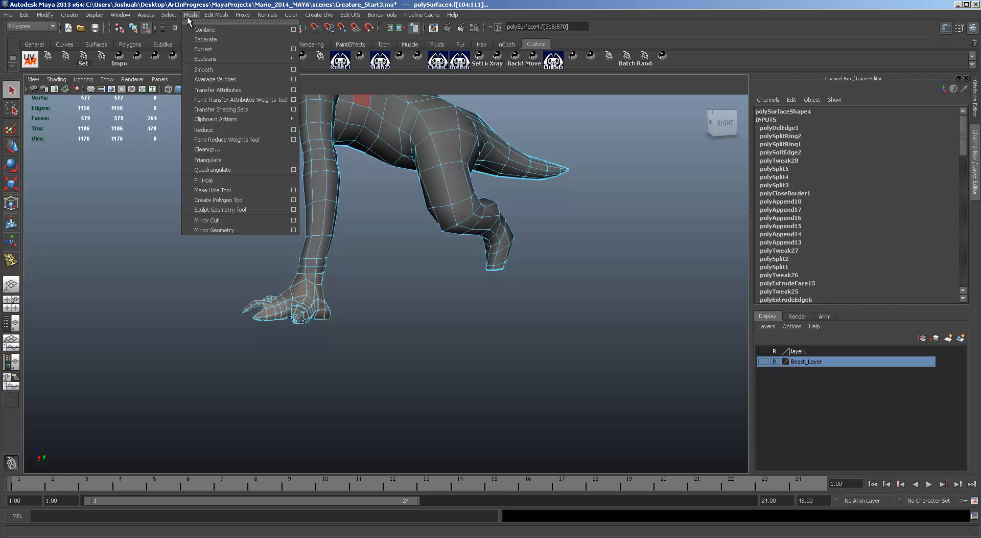
{"action": "left_click", "coordinate": [206, 49]}
{"action": "left_click", "coordinate": [196, 203]}
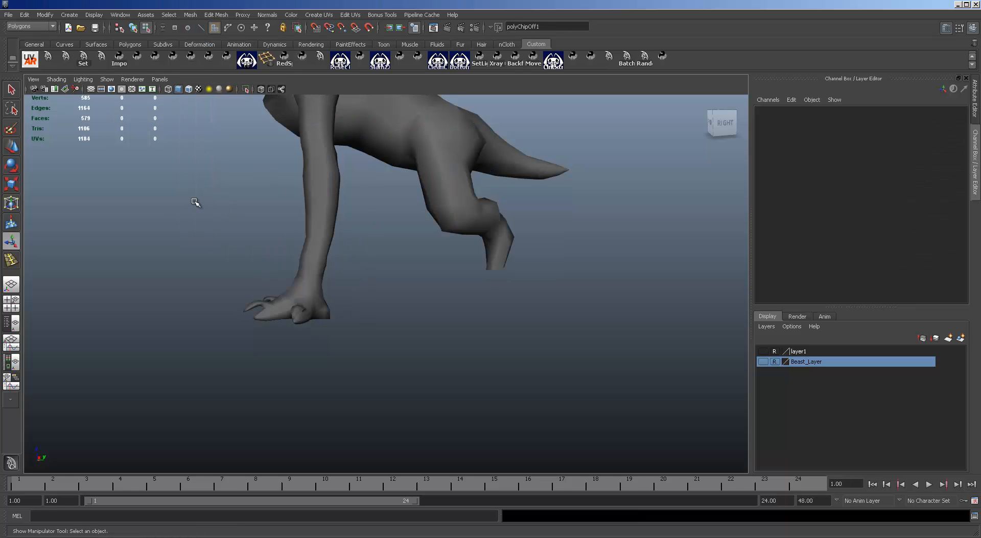
{"action": "key", "text": "ctrl+z"}
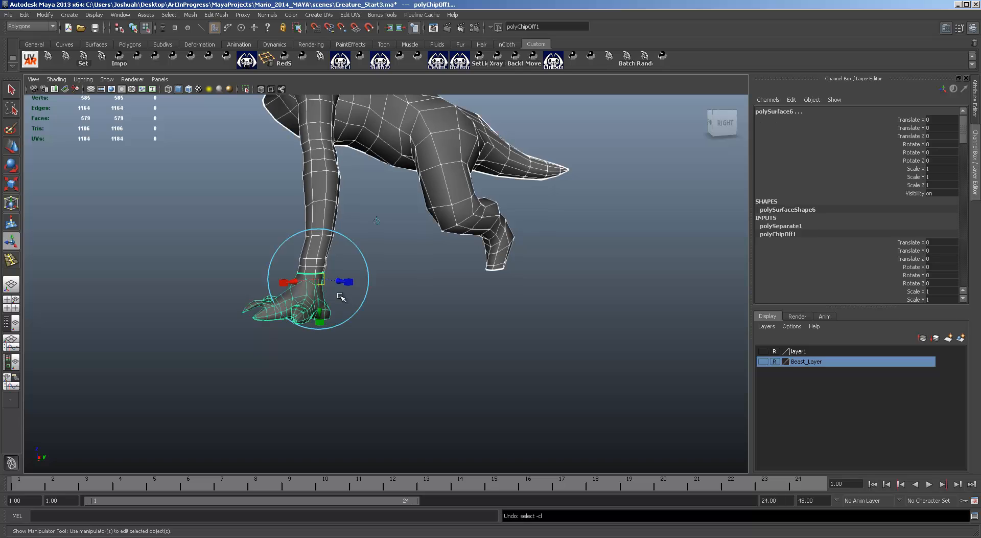
{"action": "key", "text": "w"}
{"action": "right_click_drag", "start_coordinate": [306, 289], "coordinate": [308, 318]}
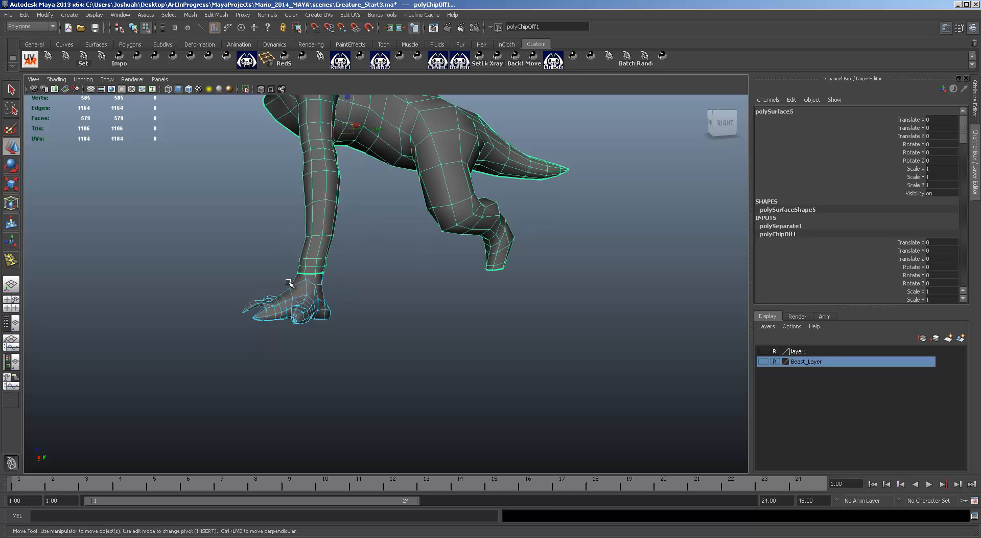
{"action": "left_click_drag", "start_coordinate": [224, 283], "coordinate": [357, 360]}
{"action": "left_click_drag", "start_coordinate": [318, 299], "coordinate": [413, 299]}
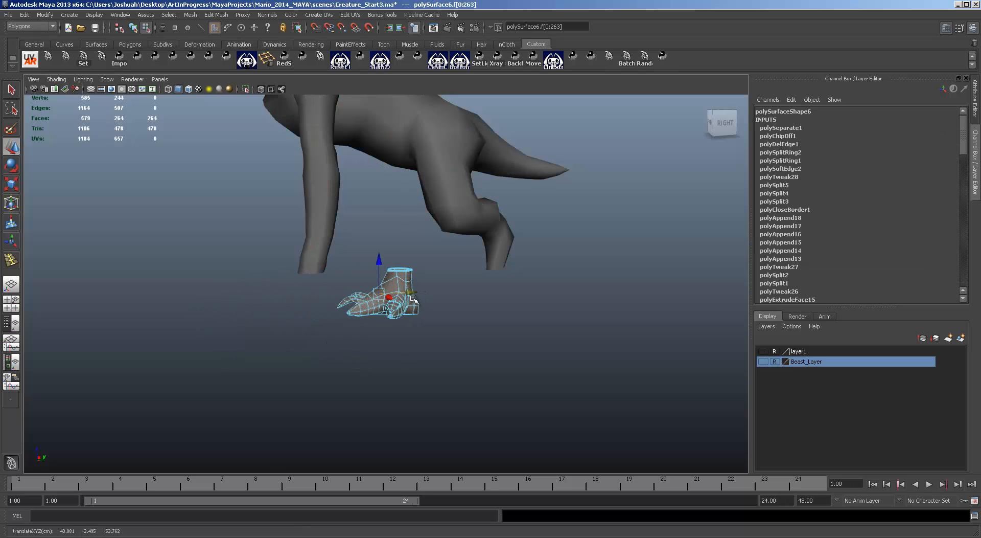
{"action": "key", "text": "ctrl+z"}
{"action": "key", "text": "ctrl+z"}
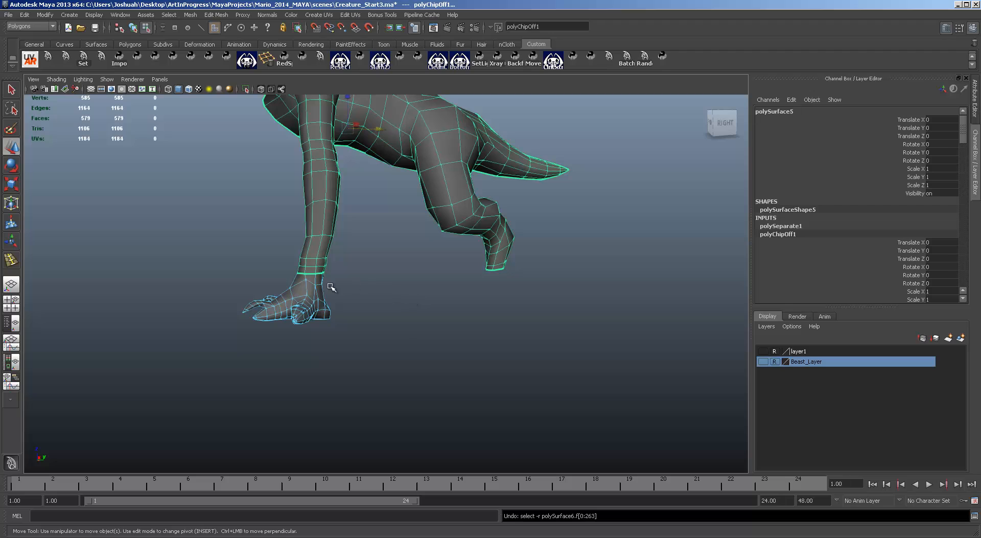
{"action": "key", "text": "ctrl+z"}
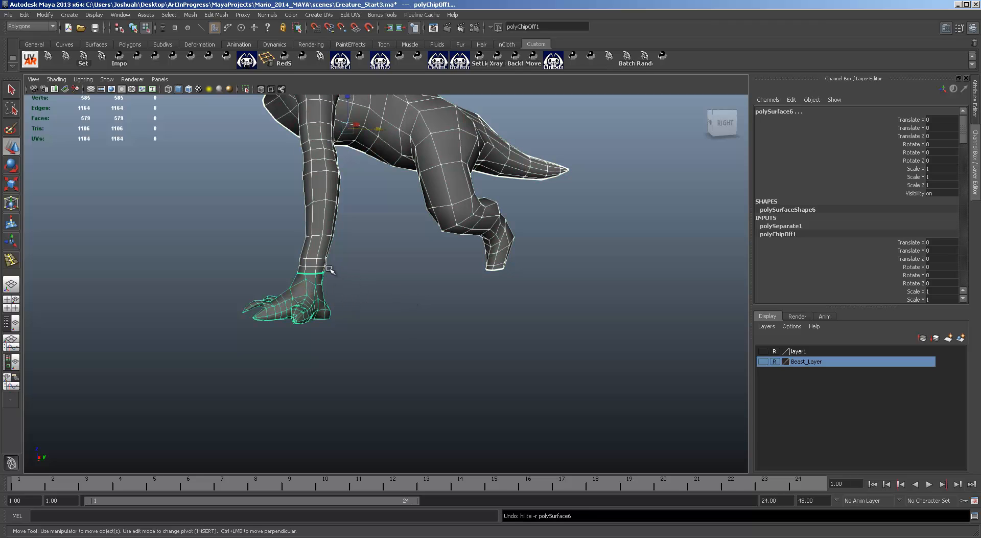
Center the extracted front foot's pivot, then duplicate the foot and place the copy beneath the hind leg
{"action": "left_click", "coordinate": [315, 288]}
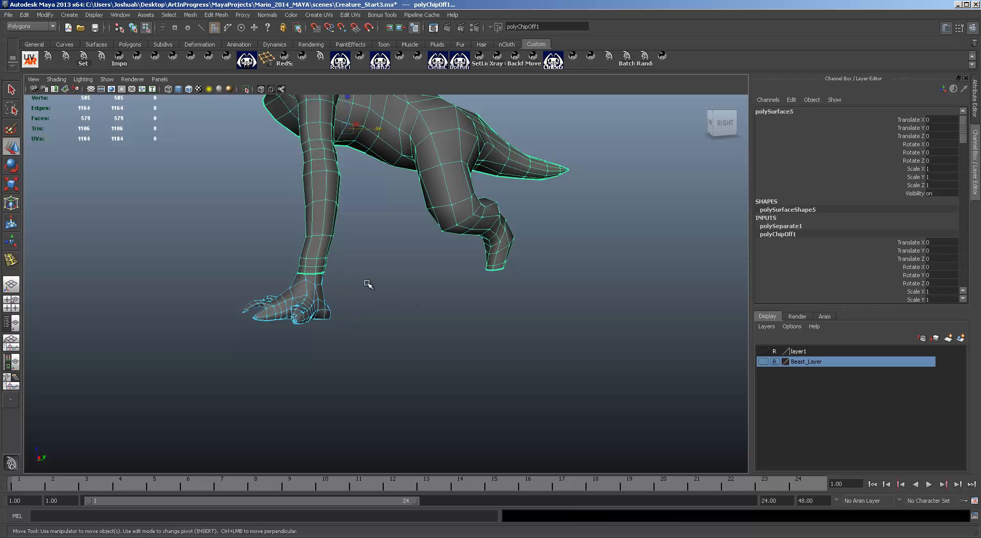
{"action": "key", "text": "F8"}
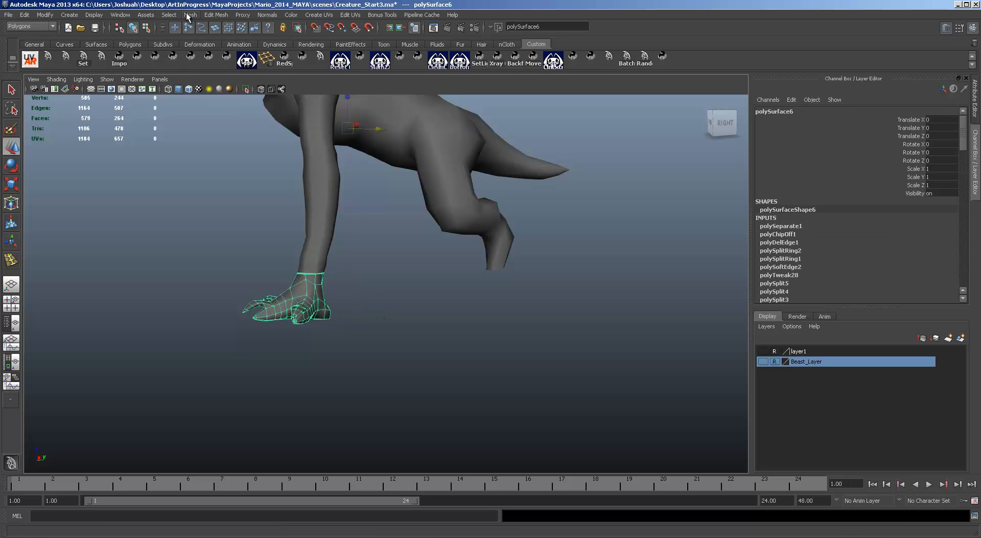
{"action": "left_click", "coordinate": [46, 15]}
{"action": "left_click", "coordinate": [80, 111]}
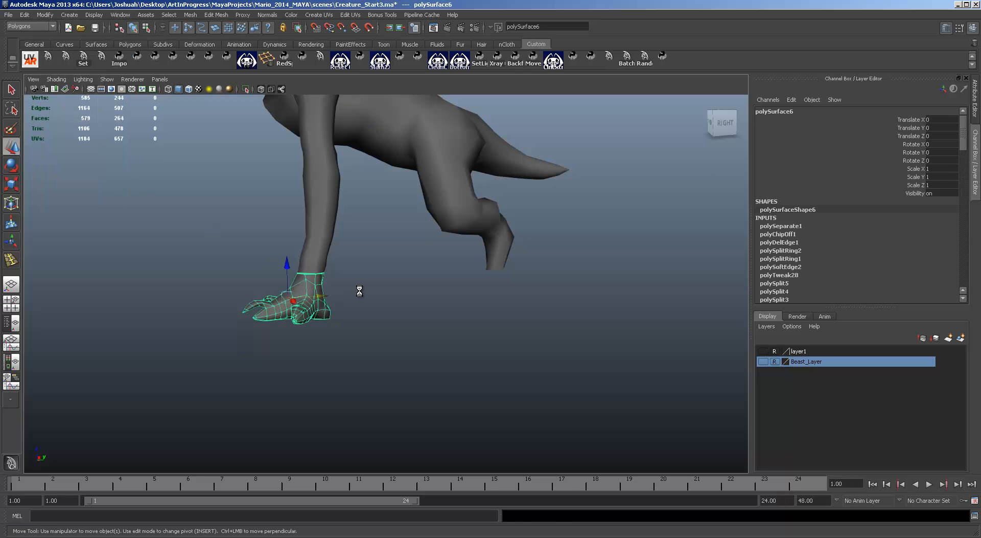
{"action": "key", "text": "ctrl+d"}
{"action": "left_click_drag", "start_coordinate": [316, 297], "coordinate": [507, 317]}
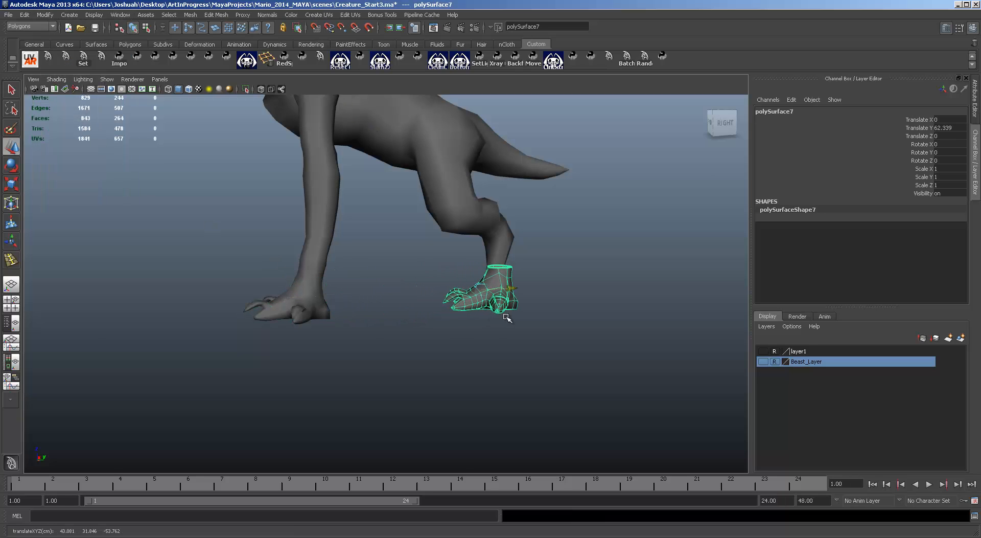
Snap the duplicated foot's pivot to a vertex on its ankle rim and snap the foot onto the hind leg's open end
{"action": "scroll", "coordinate": [522, 286], "scroll_direction": "up", "scroll_amount": 4}
{"action": "left_click_drag", "start_coordinate": [589, 250], "coordinate": [581, 225], "text": "alt"}
{"action": "key", "text": "Insert"}
{"action": "key", "text": "v"}
{"action": "key", "text": "Insert"}
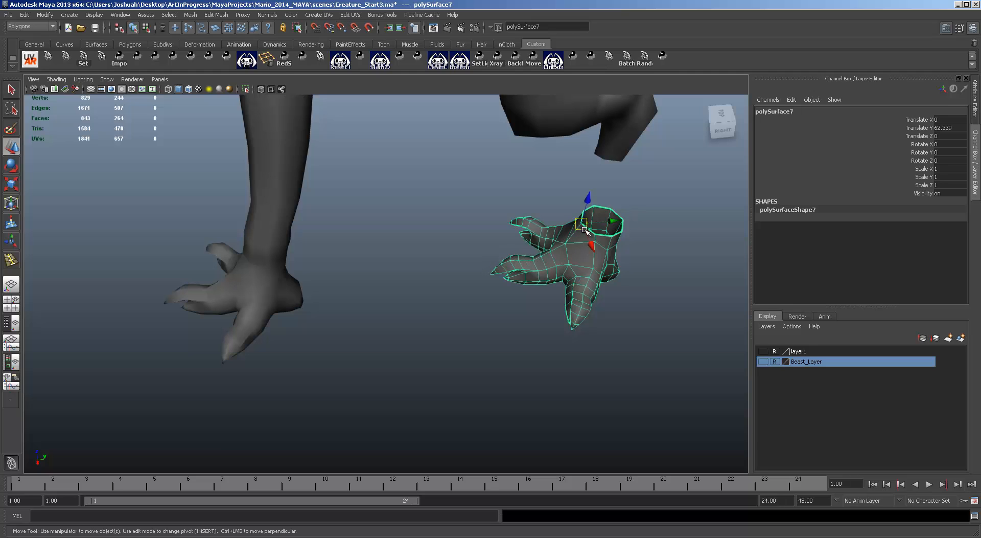
{"action": "left_click_drag", "start_coordinate": [583, 228], "coordinate": [592, 164]}
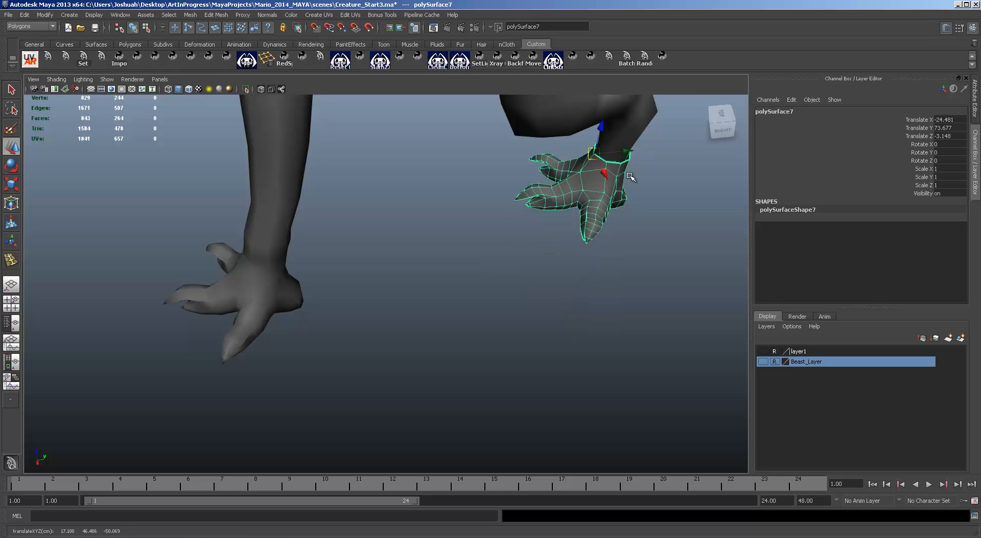
Scale the duplicated hind foot uniformly to about 1.233, using the reference foot in the side view as a guide
{"action": "key", "text": "f"}
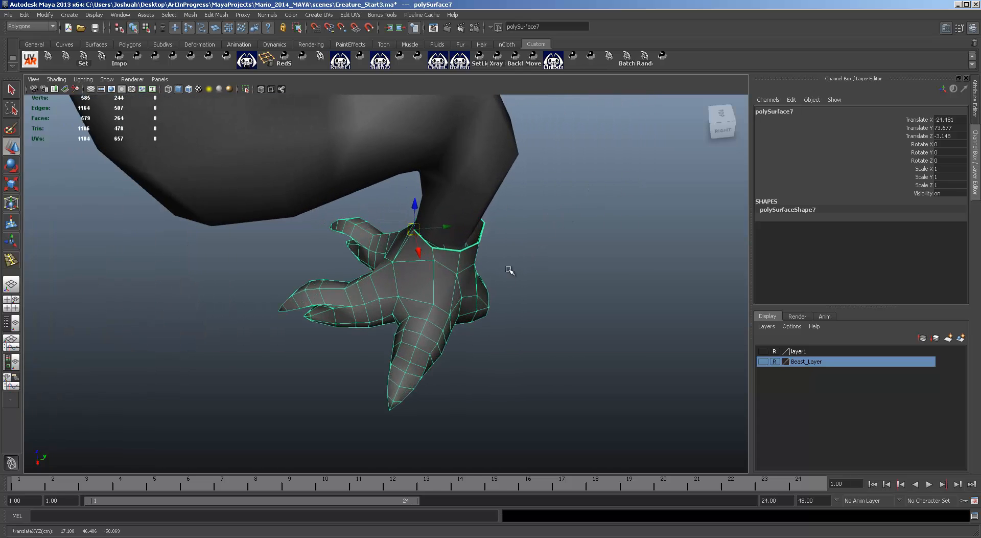
{"action": "left_click_drag", "start_coordinate": [509, 270], "coordinate": [455, 274], "text": "alt"}
{"action": "scroll", "coordinate": [448, 275], "scroll_direction": "down", "scroll_amount": 8}
{"action": "left_click_drag", "start_coordinate": [340, 279], "coordinate": [475, 306], "text": "alt"}
{"action": "key", "text": "space"}
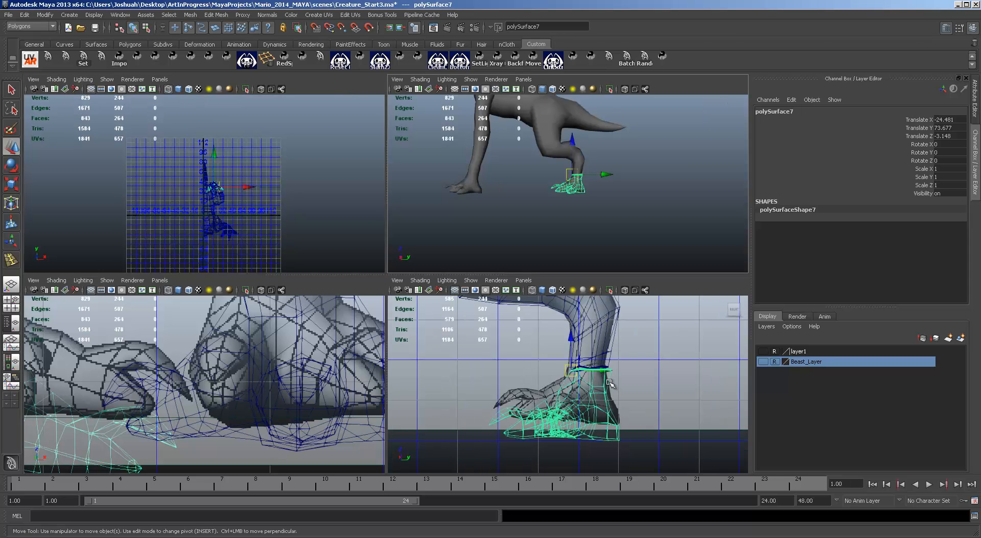
{"action": "scroll", "coordinate": [609, 386], "scroll_direction": "down", "scroll_amount": 7}
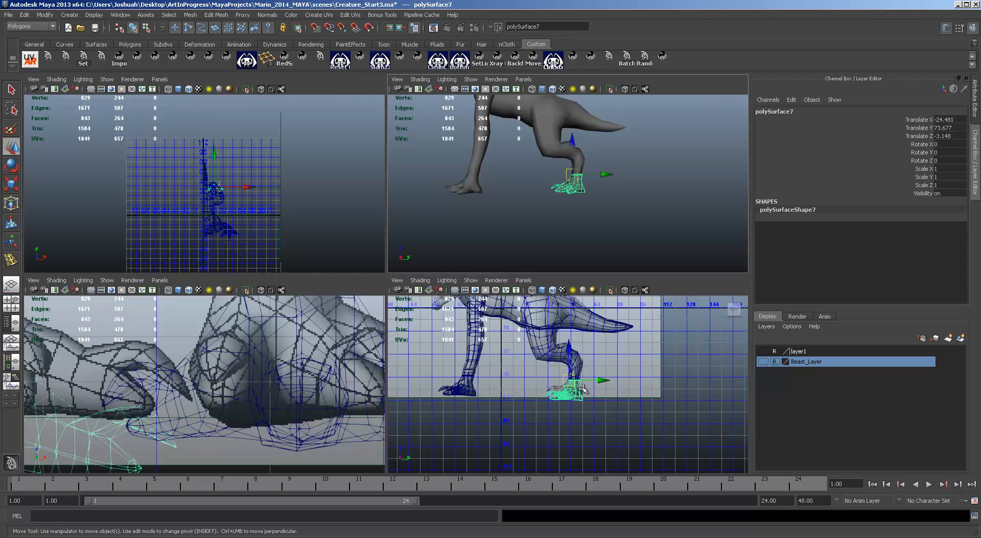
{"action": "scroll", "coordinate": [581, 390], "scroll_direction": "up", "scroll_amount": 7}
{"action": "scroll", "coordinate": [567, 384], "scroll_direction": "down", "scroll_amount": 5}
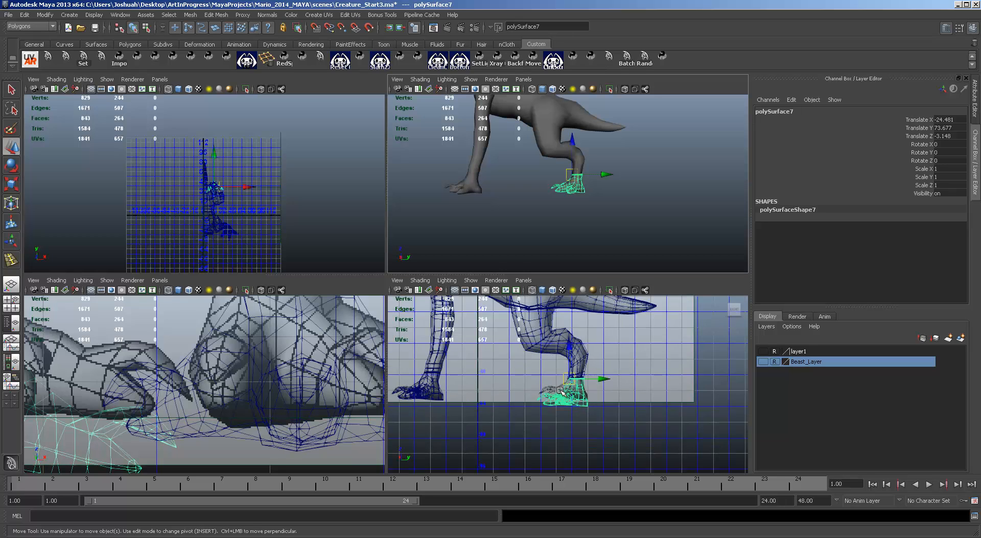
{"action": "mouse_move", "coordinate": [588, 215]}
{"action": "left_mouse_down", "text": "alt"}
{"action": "mouse_move", "coordinate": [578, 212]}
{"action": "mouse_move", "coordinate": [603, 219]}
{"action": "left_mouse_up", "text": "alt"}
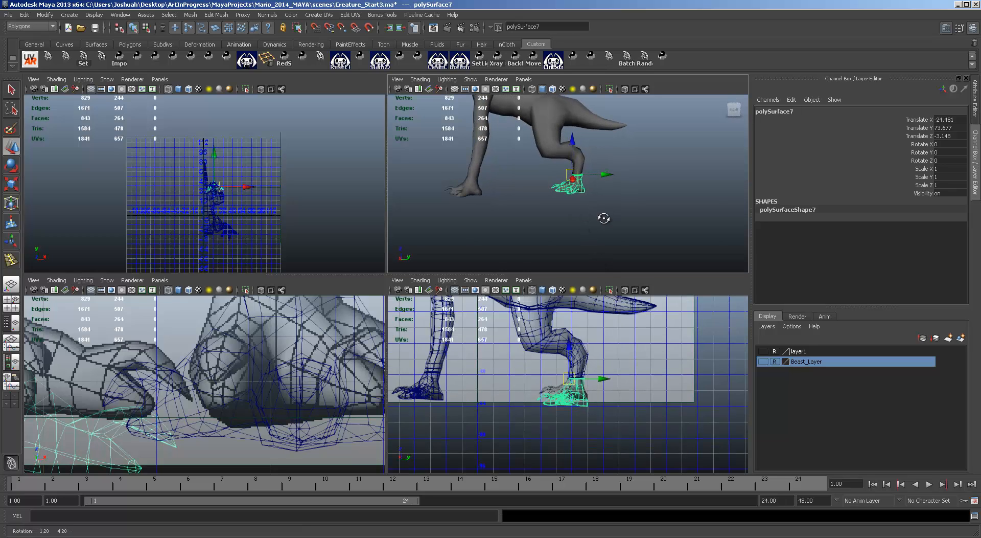
{"action": "scroll", "coordinate": [592, 378], "scroll_direction": "up", "scroll_amount": 5}
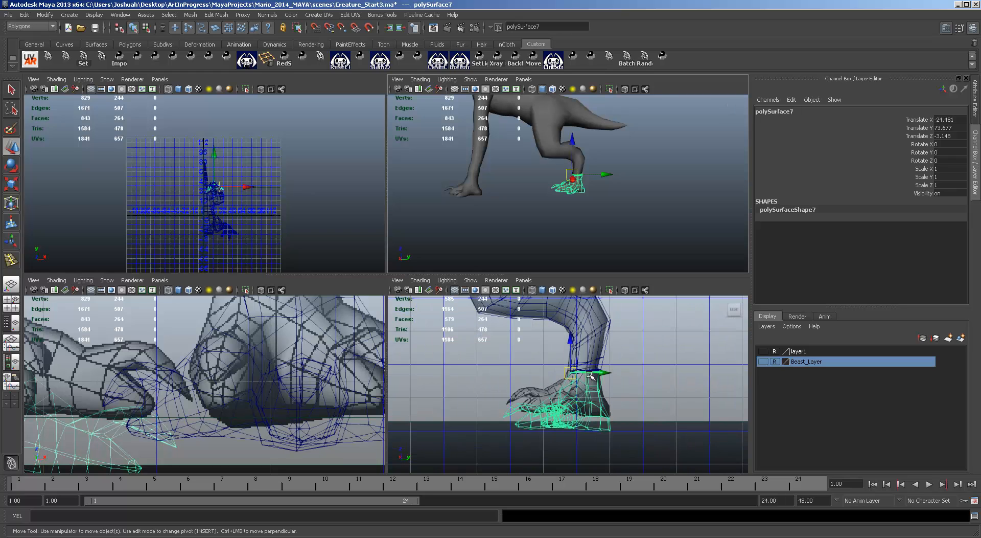
{"action": "key", "text": "r"}
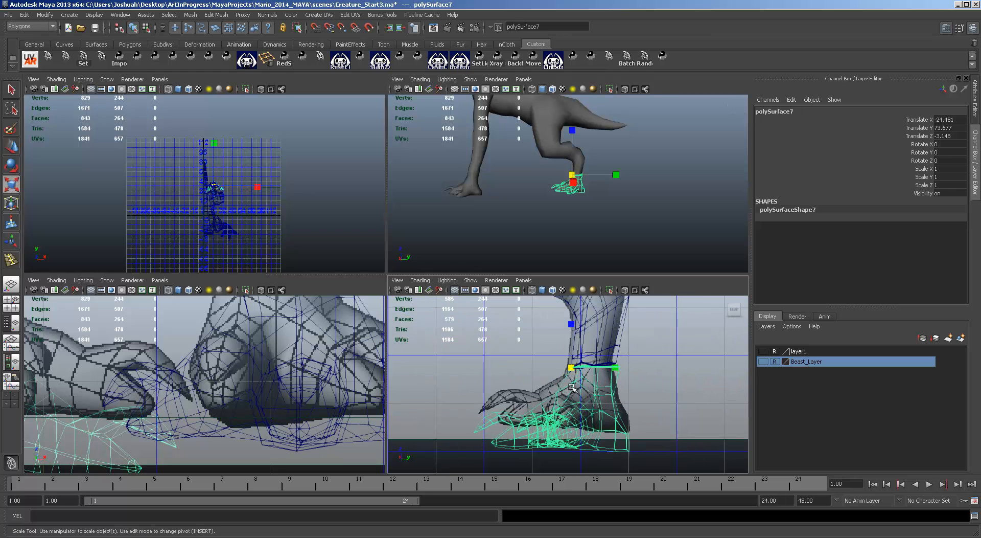
{"action": "left_click_drag", "start_coordinate": [572, 325], "coordinate": [598, 367]}
Scale the original front foot down uniformly to about 0.869
{"action": "left_click_drag", "start_coordinate": [577, 211], "coordinate": [600, 213], "text": "alt"}
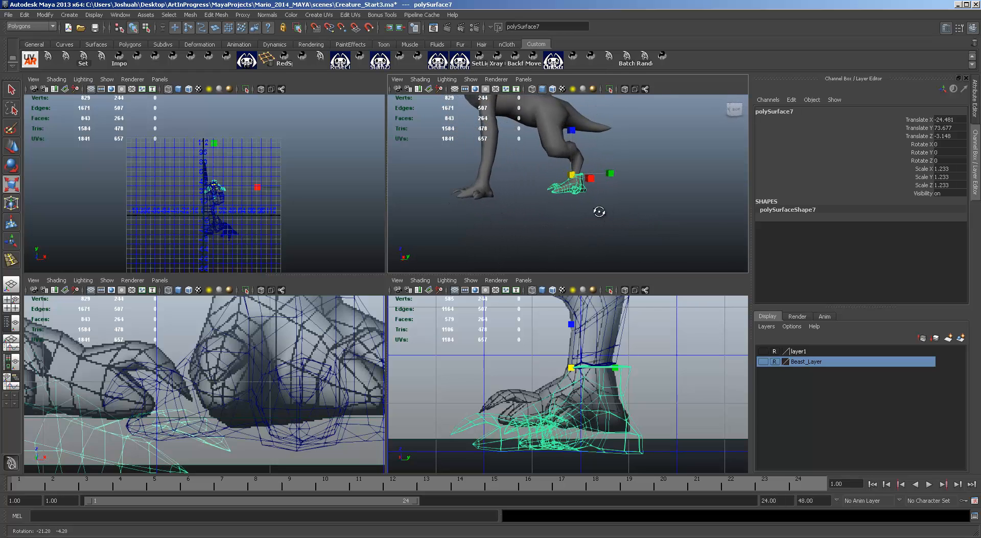
{"action": "left_click", "coordinate": [478, 192]}
{"action": "left_click", "coordinate": [472, 187]}
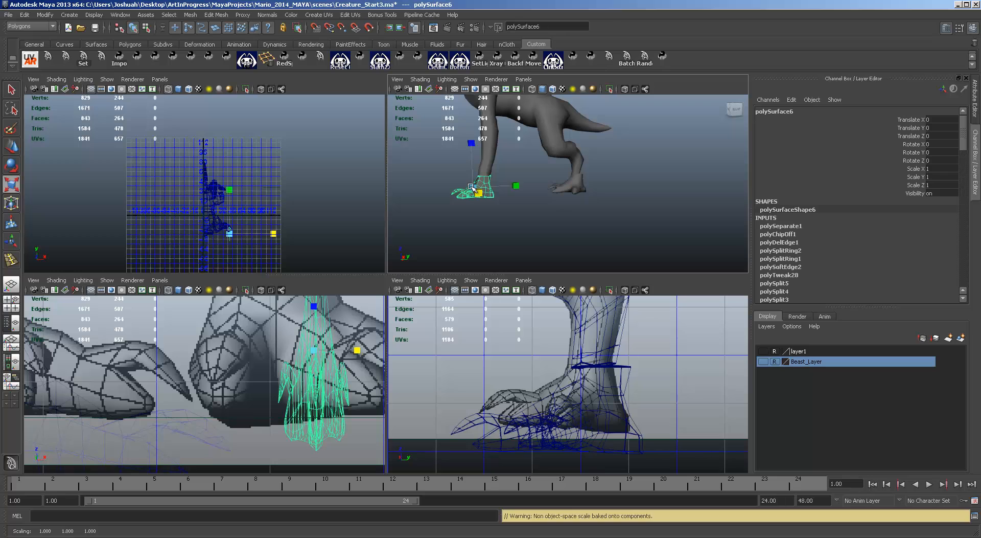
{"action": "key", "text": "ctrl+z"}
{"action": "scroll", "coordinate": [512, 205], "scroll_direction": "up", "scroll_amount": 5}
{"action": "scroll", "coordinate": [489, 205], "scroll_direction": "down", "scroll_amount": 2}
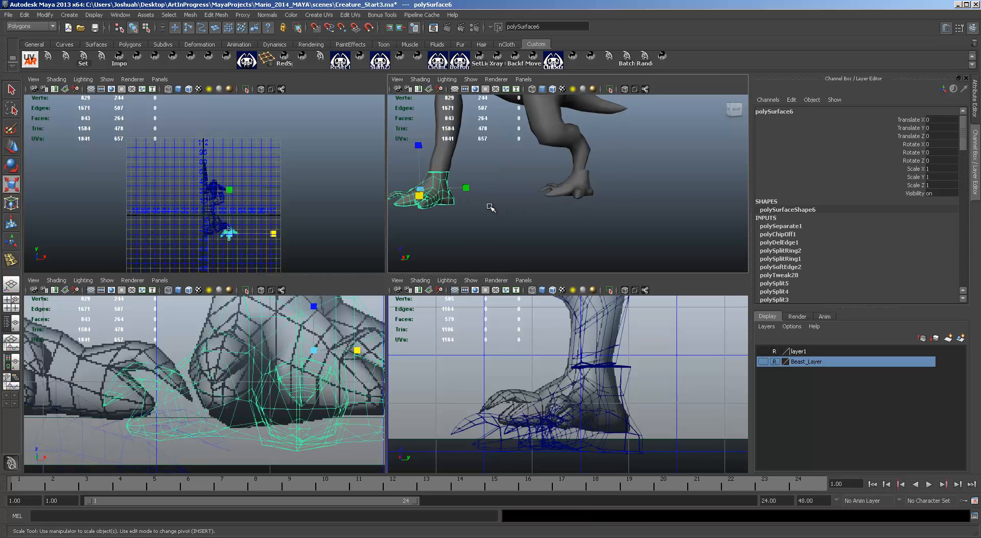
{"action": "middle_click_drag", "start_coordinate": [490, 205], "coordinate": [500, 207], "text": "alt"}
{"action": "key", "text": "f"}
{"action": "mouse_move", "coordinate": [539, 181]}
{"action": "left_mouse_down", "text": "alt"}
{"action": "mouse_move", "coordinate": [572, 179]}
{"action": "mouse_move", "coordinate": [551, 183]}
{"action": "left_mouse_up", "text": "alt"}
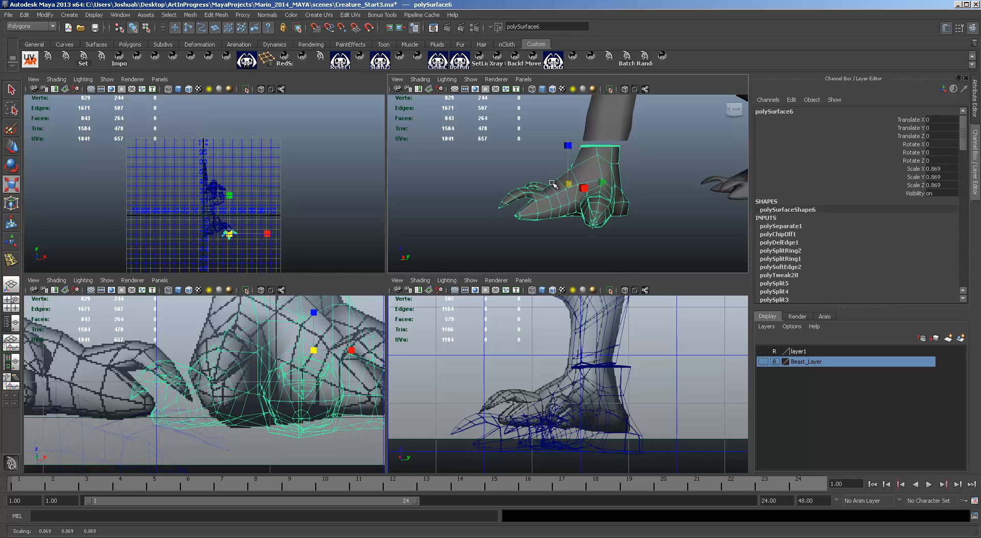
Move the front foot down to ground level below the front leg, at about Translate Y 0.38 and Z -3.725
{"action": "key", "text": "w"}
{"action": "left_click_drag", "start_coordinate": [567, 152], "coordinate": [597, 180]}
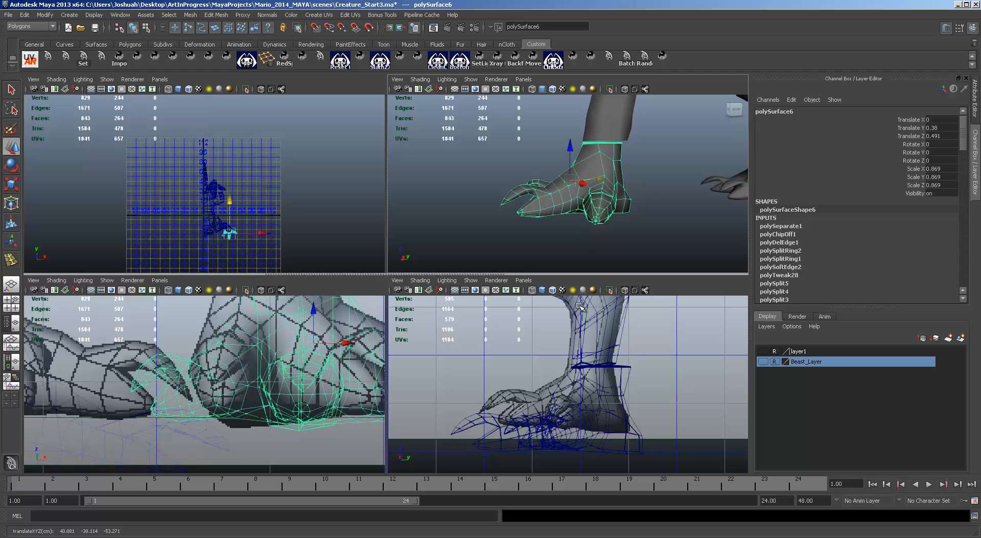
{"action": "scroll", "coordinate": [650, 374], "scroll_direction": "down", "scroll_amount": 5}
{"action": "scroll", "coordinate": [649, 374], "scroll_direction": "down", "scroll_amount": 3}
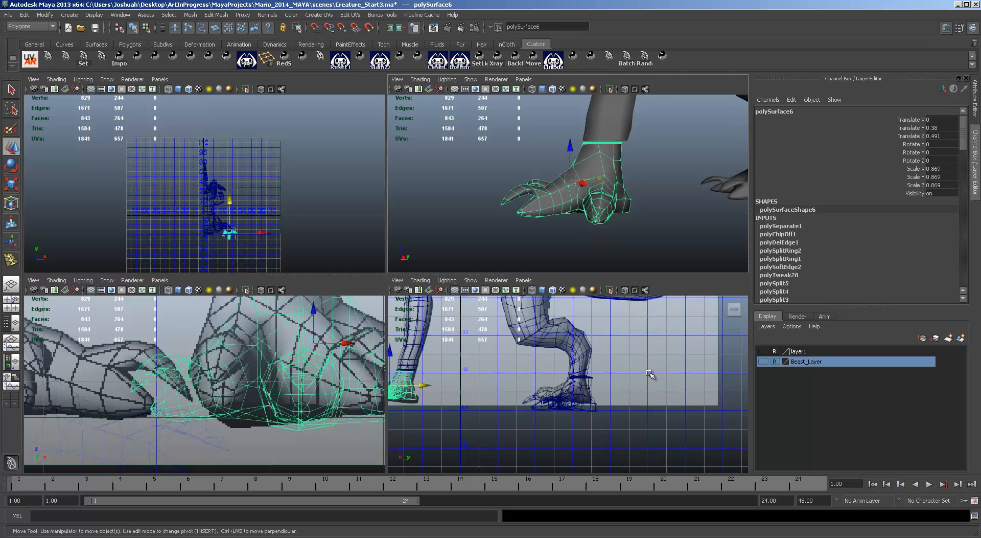
{"action": "middle_click_drag", "start_coordinate": [481, 375], "coordinate": [605, 368], "text": "alt"}
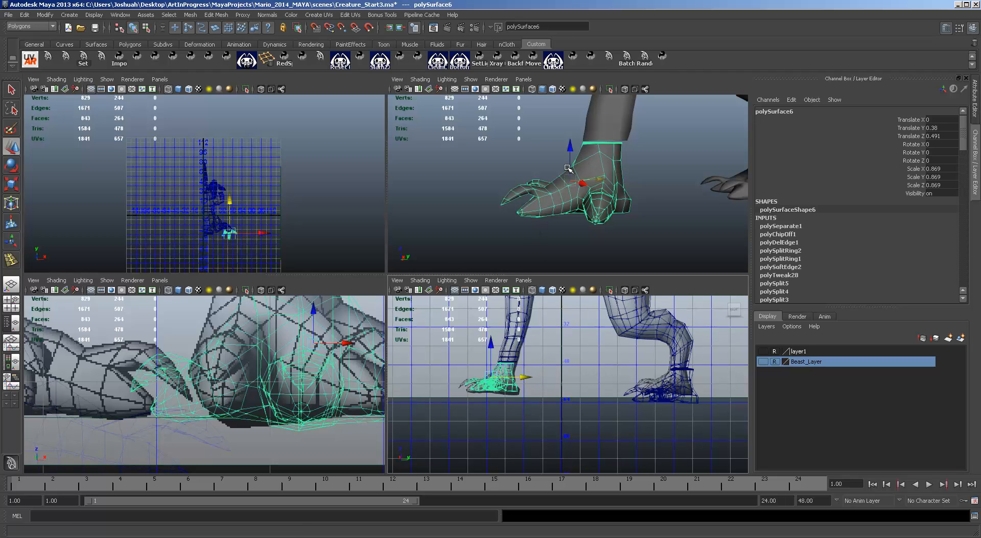
{"action": "left_click_drag", "start_coordinate": [569, 149], "coordinate": [571, 175]}
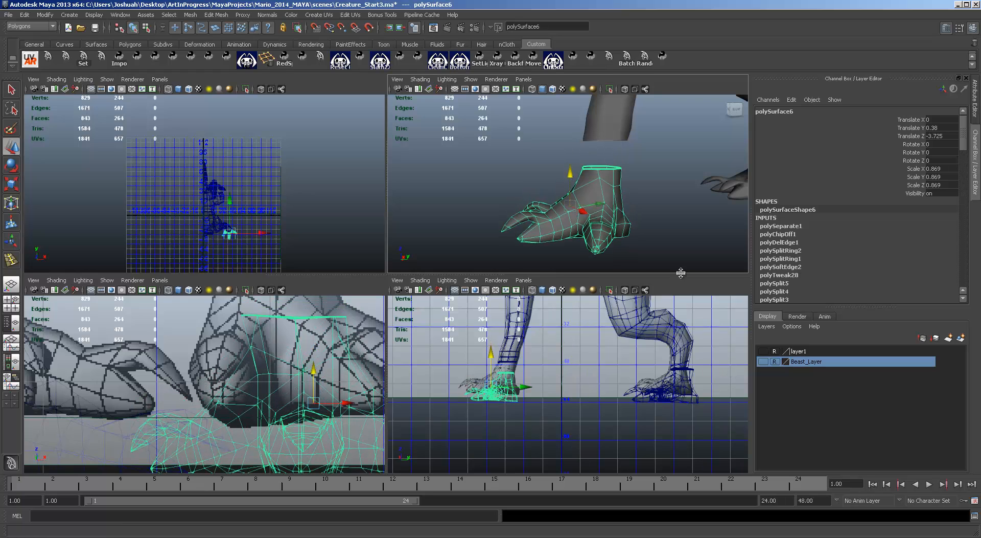
{"action": "left_click", "coordinate": [605, 131]}
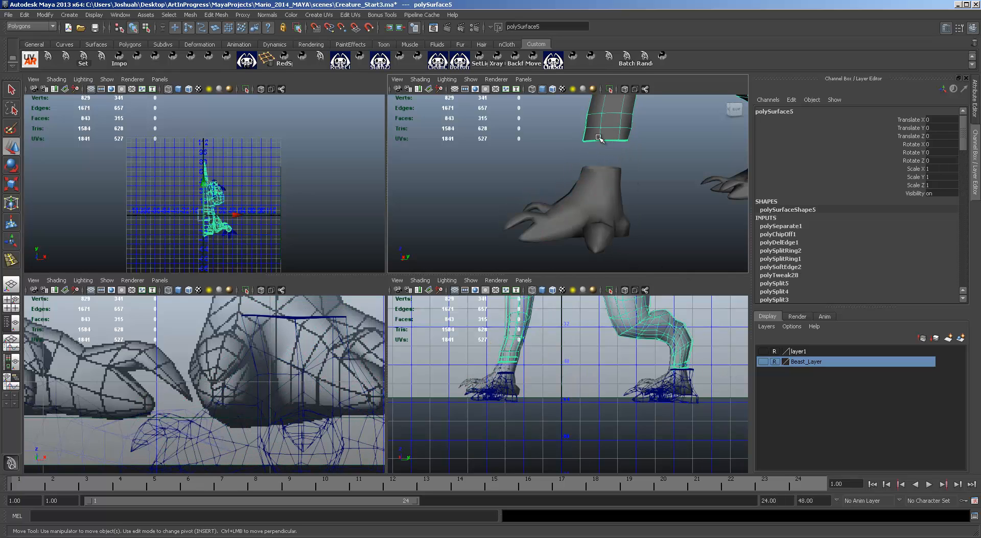
{"action": "left_click", "coordinate": [604, 174]}
{"action": "left_click", "coordinate": [600, 136]}
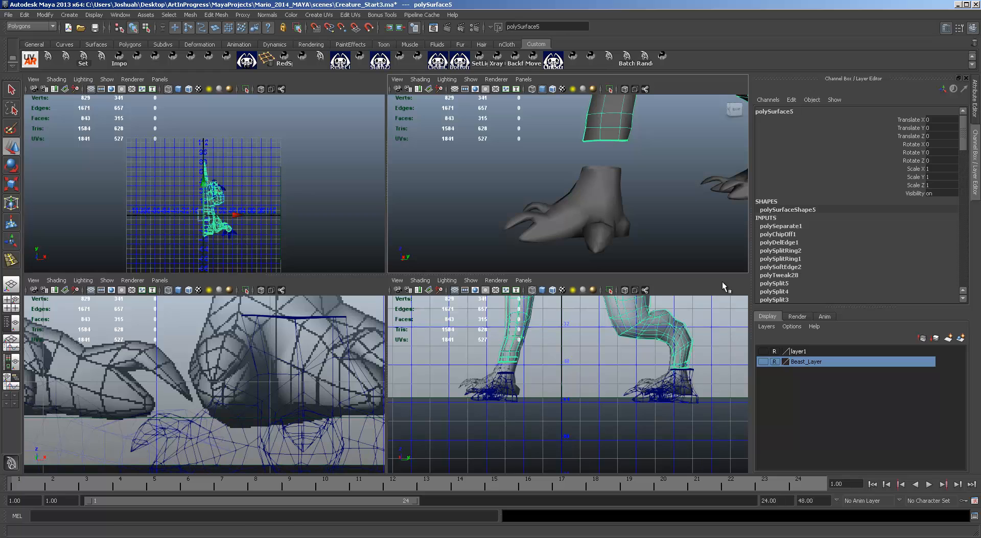
Shift the duplicated hind foot forward to about Translate Y 72.12 so its ankle opening lines up with the hind leg
{"action": "left_click_drag", "start_coordinate": [722, 212], "coordinate": [653, 219], "text": "alt"}
{"action": "left_click", "coordinate": [621, 196]}
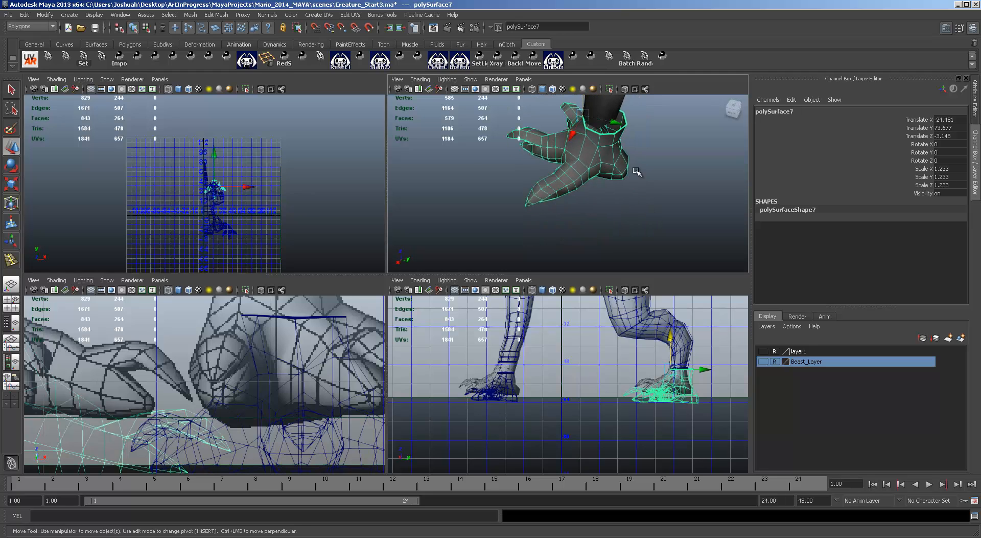
{"action": "left_click_drag", "start_coordinate": [636, 176], "coordinate": [652, 189], "text": "alt"}
{"action": "left_click_drag", "start_coordinate": [629, 182], "coordinate": [620, 185], "text": "alt"}
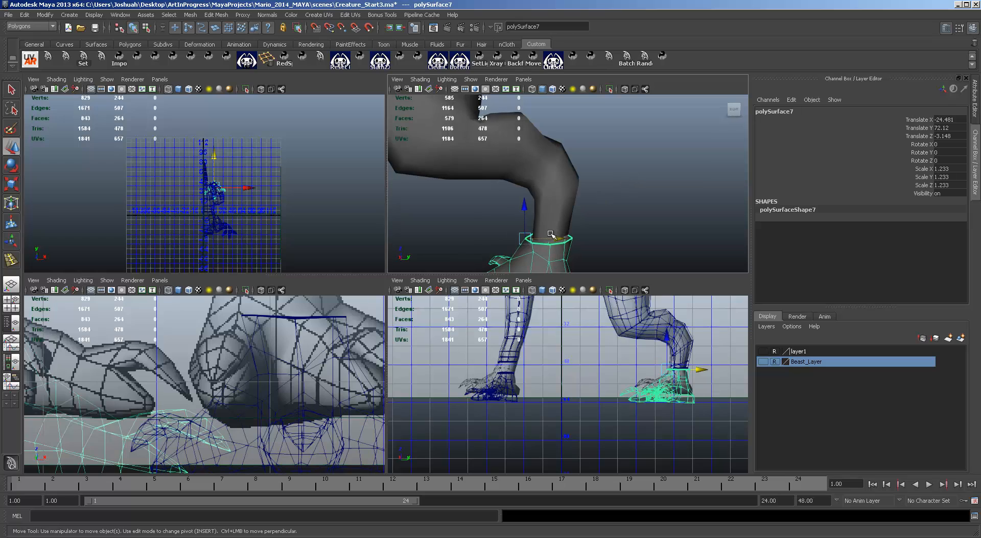
Scale the border edge loop of the hind foot's ankle opening down uniformly to about 0.77 so it fits the leg
{"action": "key", "text": "F8"}
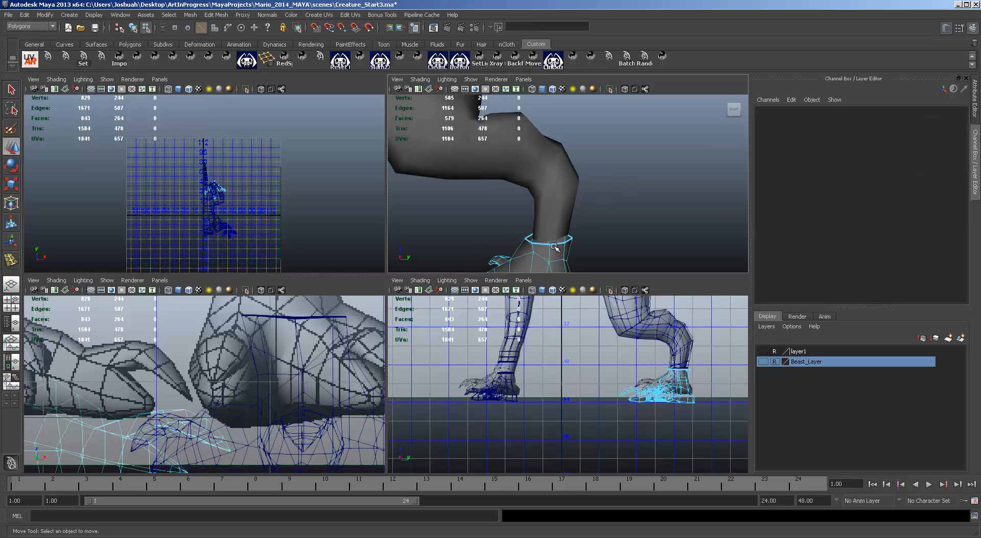
{"action": "double_click", "coordinate": [556, 245]}
{"action": "key", "text": "r"}
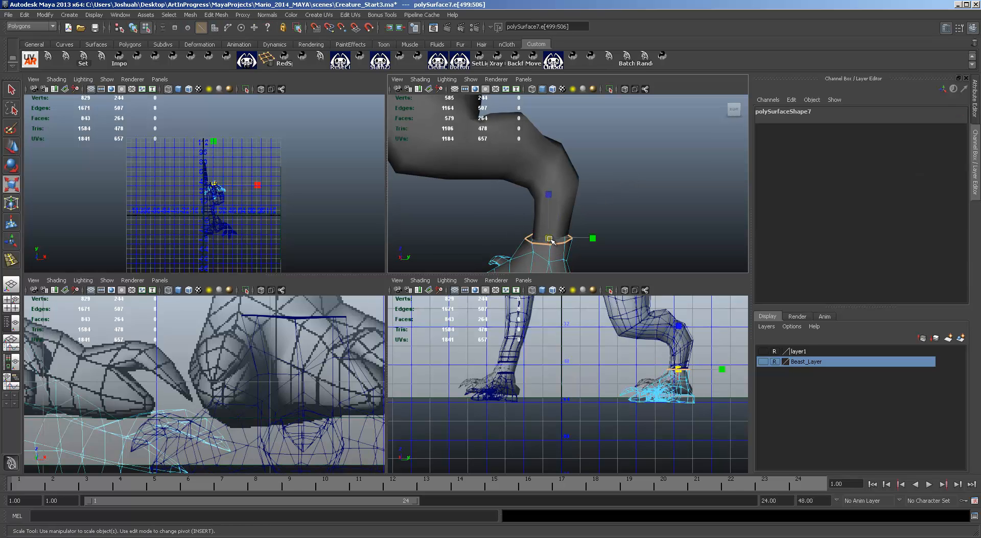
{"action": "left_click_drag", "start_coordinate": [549, 238], "coordinate": [544, 239]}
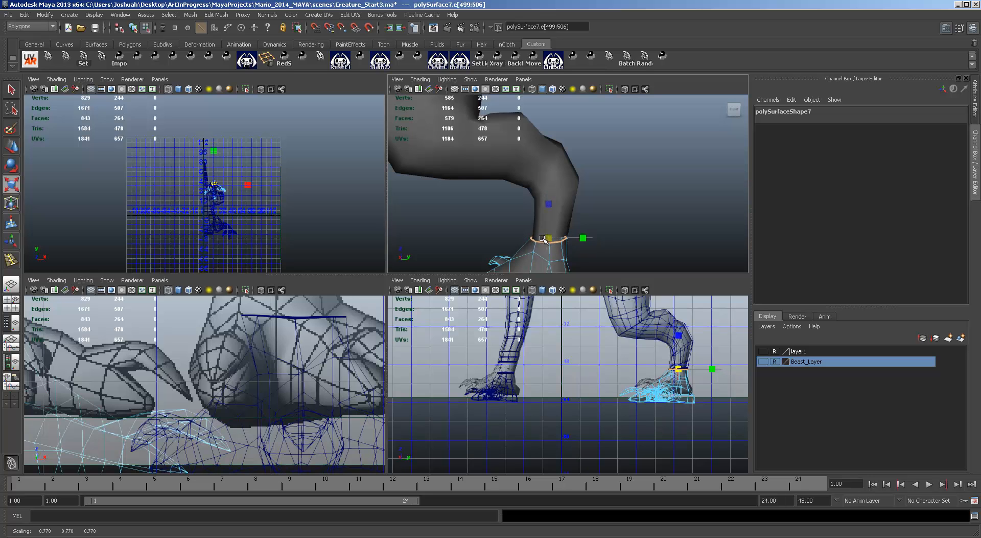
{"action": "mouse_move", "coordinate": [613, 234]}
{"action": "left_mouse_down", "text": "alt"}
{"action": "mouse_move", "coordinate": [666, 235]}
{"action": "mouse_move", "coordinate": [660, 258]}
{"action": "mouse_move", "coordinate": [495, 221]}
{"action": "mouse_move", "coordinate": [574, 259]}
{"action": "mouse_move", "coordinate": [599, 238]}
{"action": "left_mouse_up", "text": "alt"}
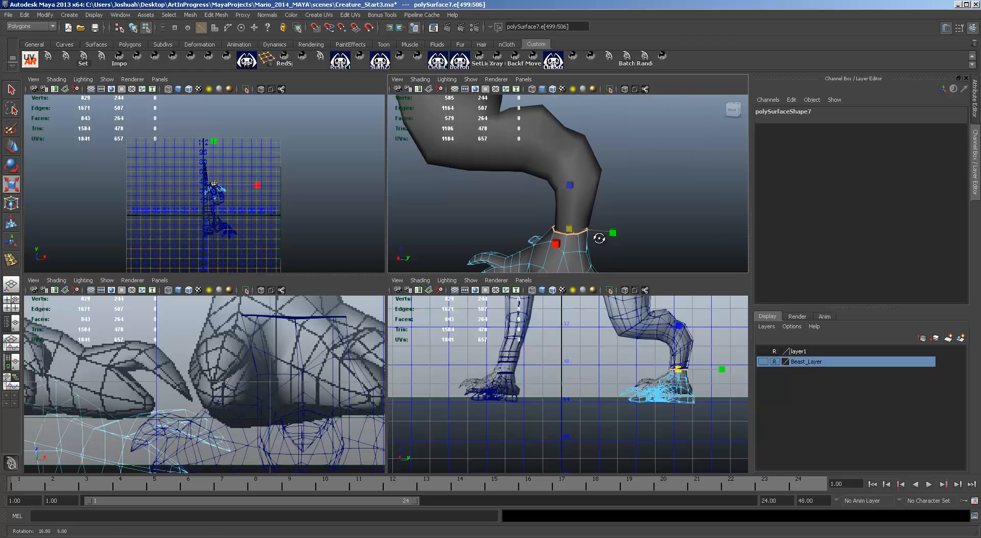
{"action": "key", "text": "F8"}
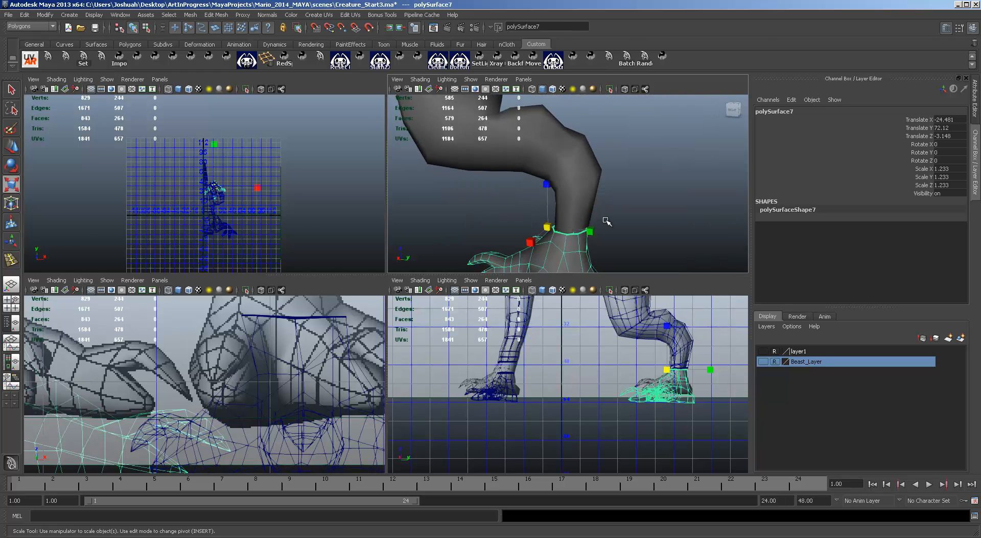
Combine the creature's body, front foot and hind foot into a single mesh
{"action": "key", "text": "space"}
{"action": "scroll", "coordinate": [360, 364], "scroll_direction": "down", "scroll_amount": 3}
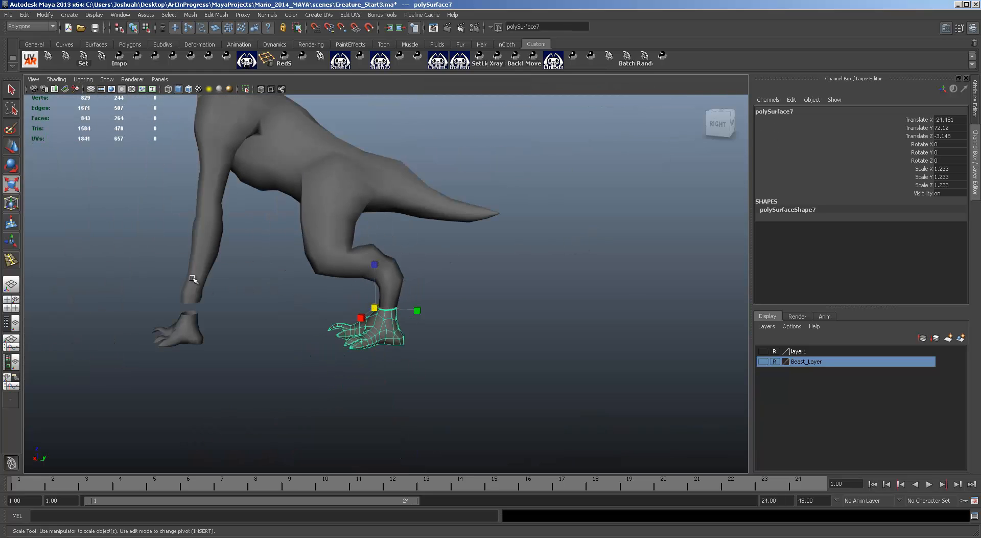
{"action": "left_click", "coordinate": [193, 278]}
{"action": "left_click", "coordinate": [391, 331]}
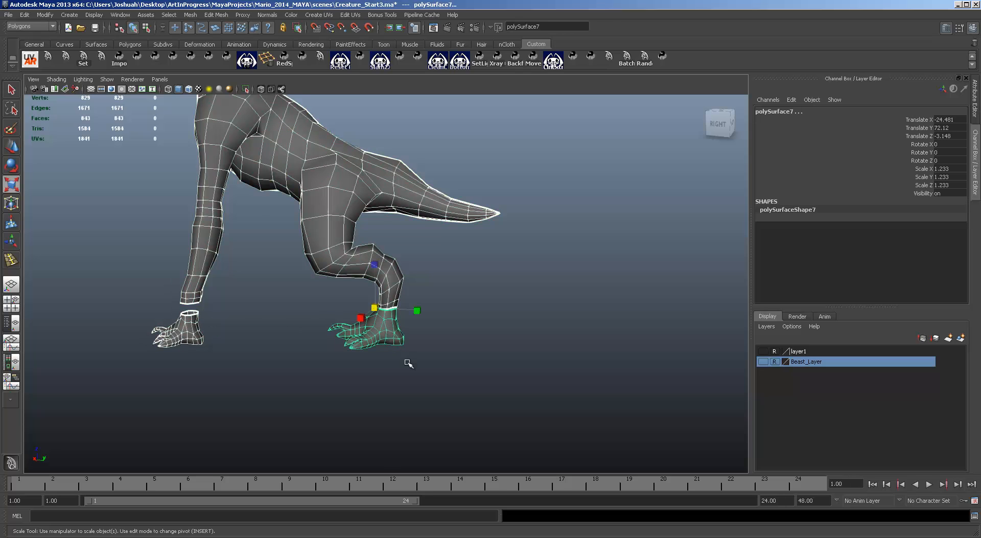
{"action": "mouse_move", "coordinate": [428, 373]}
{"action": "left_mouse_down", "text": "alt"}
{"action": "mouse_move", "coordinate": [446, 357]}
{"action": "mouse_move", "coordinate": [438, 361]}
{"action": "left_mouse_up", "text": "alt"}
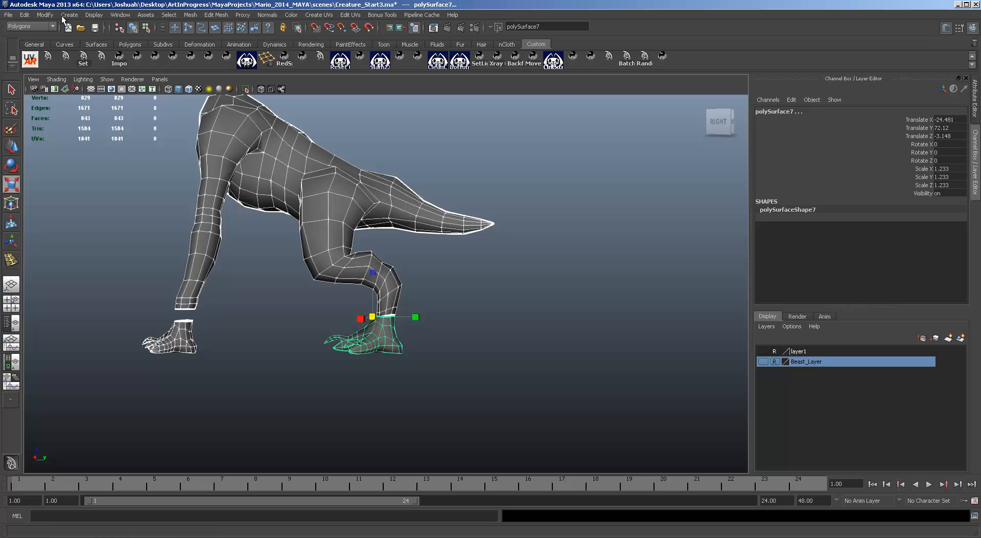
{"action": "left_click", "coordinate": [193, 15]}
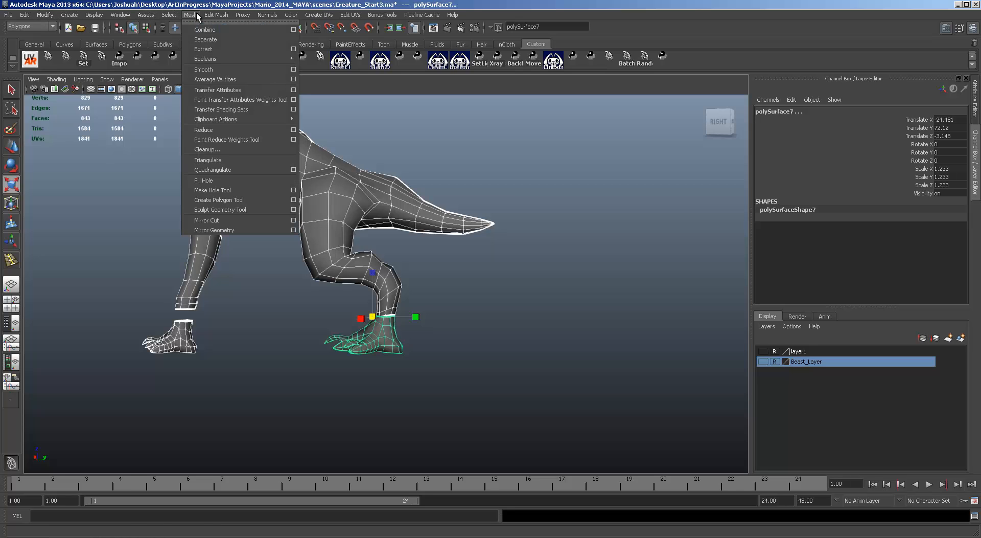
{"action": "left_click", "coordinate": [209, 30]}
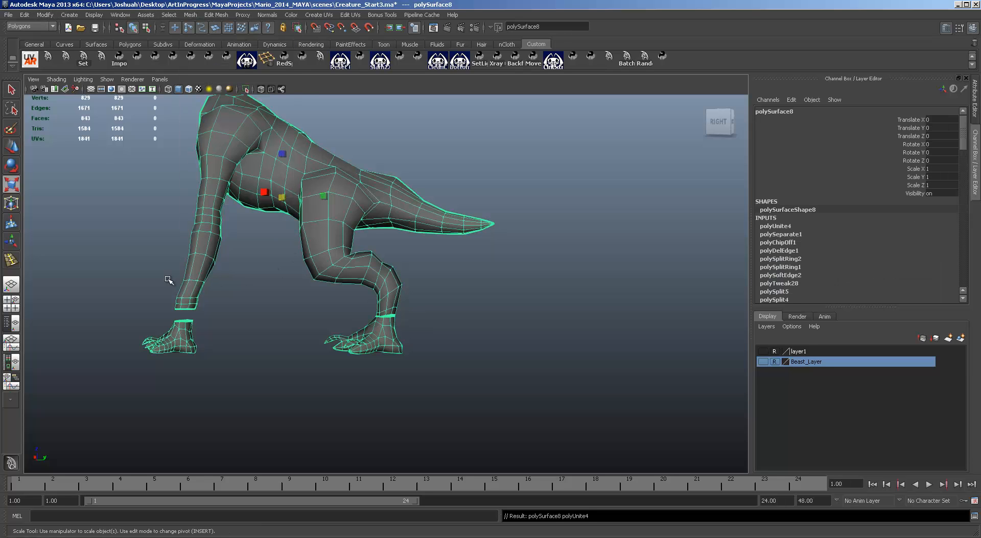
Merge one hind leg border vertex with its matching foot vertex at the outer ankle, using Merge To Center
{"action": "scroll", "coordinate": [435, 335], "scroll_direction": "up", "scroll_amount": 5}
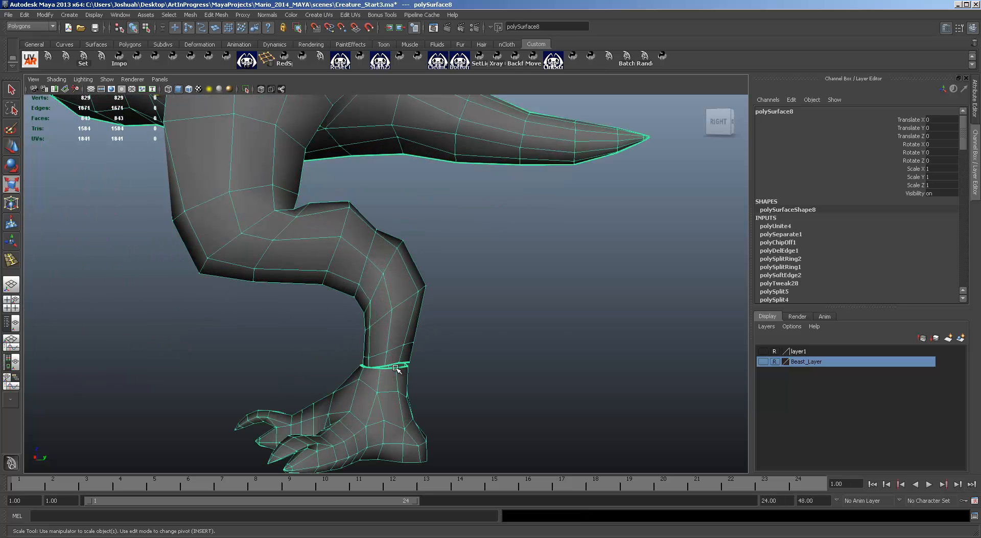
{"action": "right_click_drag", "start_coordinate": [396, 367], "coordinate": [378, 367]}
{"action": "left_click", "coordinate": [380, 365]}
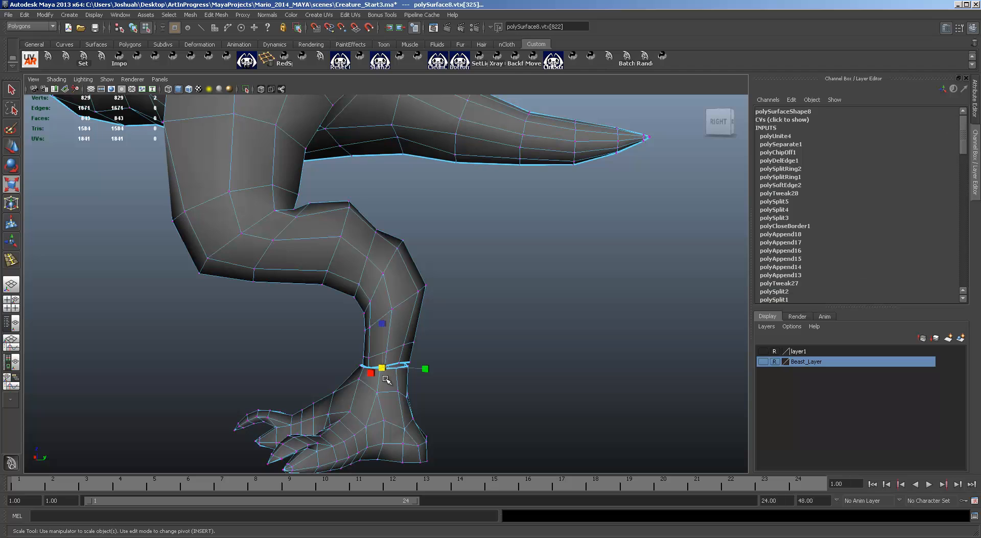
{"action": "key", "text": "q"}
{"action": "scroll", "coordinate": [421, 384], "scroll_direction": "up", "scroll_amount": 2}
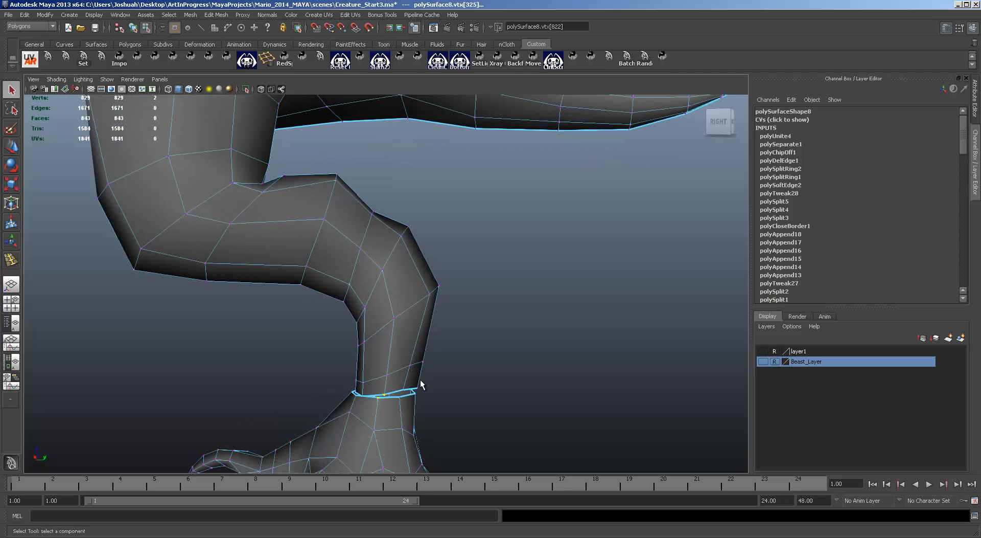
{"action": "left_click", "coordinate": [215, 14]}
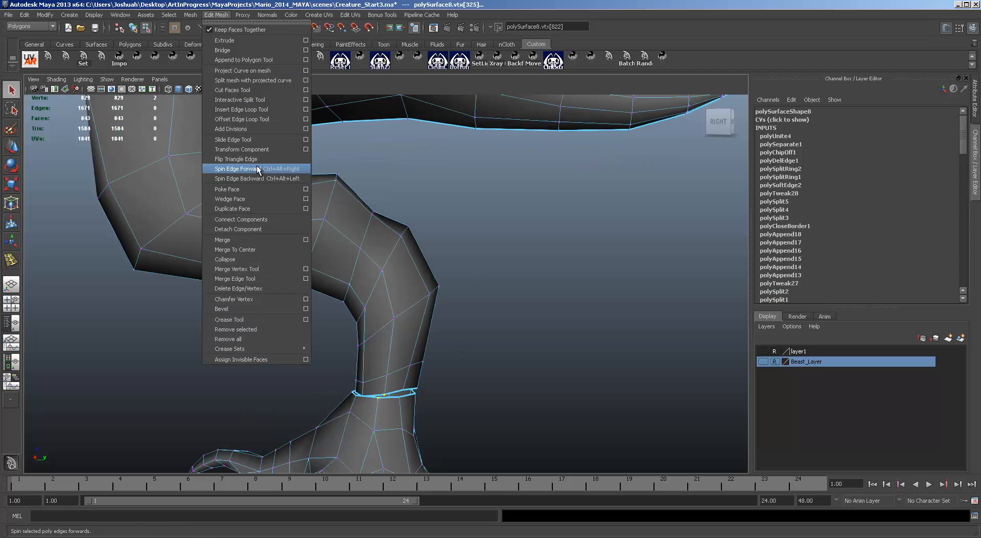
{"action": "left_click", "coordinate": [274, 249]}
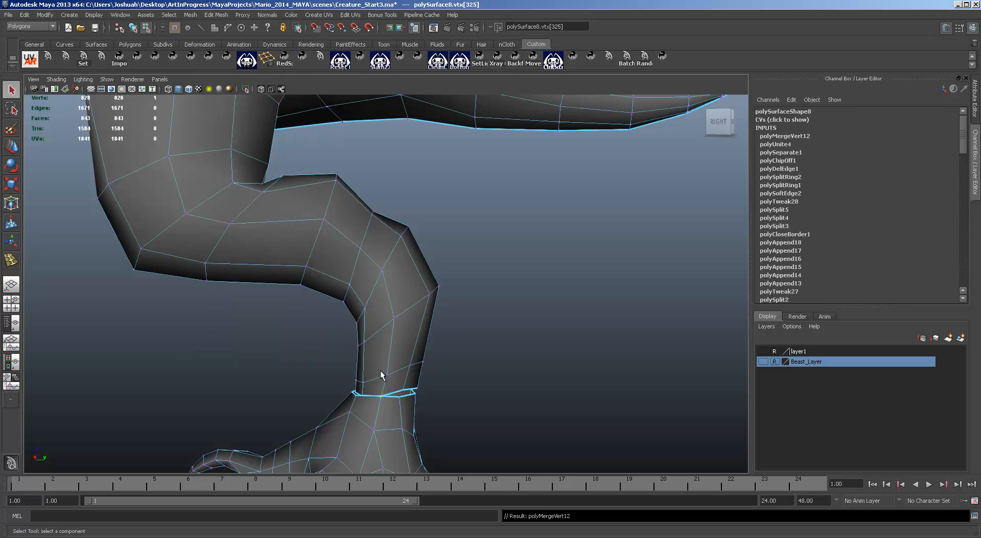
Merge the next pairs of leg and foot vertices to center around the outer and rear sides of the hind ankle
{"action": "left_click", "coordinate": [402, 397]}
{"action": "key", "text": "g"}
{"action": "left_click_drag", "start_coordinate": [487, 407], "coordinate": [368, 405], "text": "alt"}
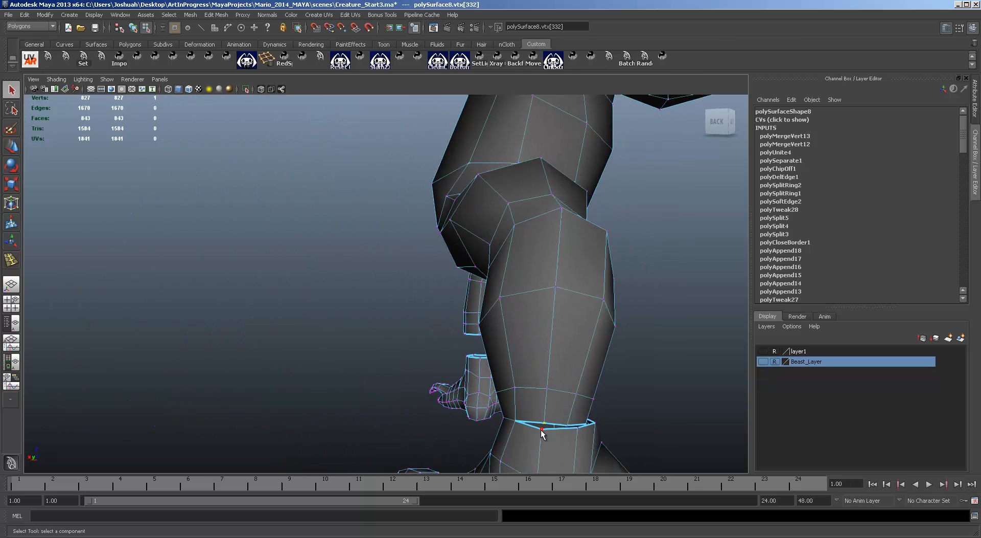
{"action": "key", "text": "g"}
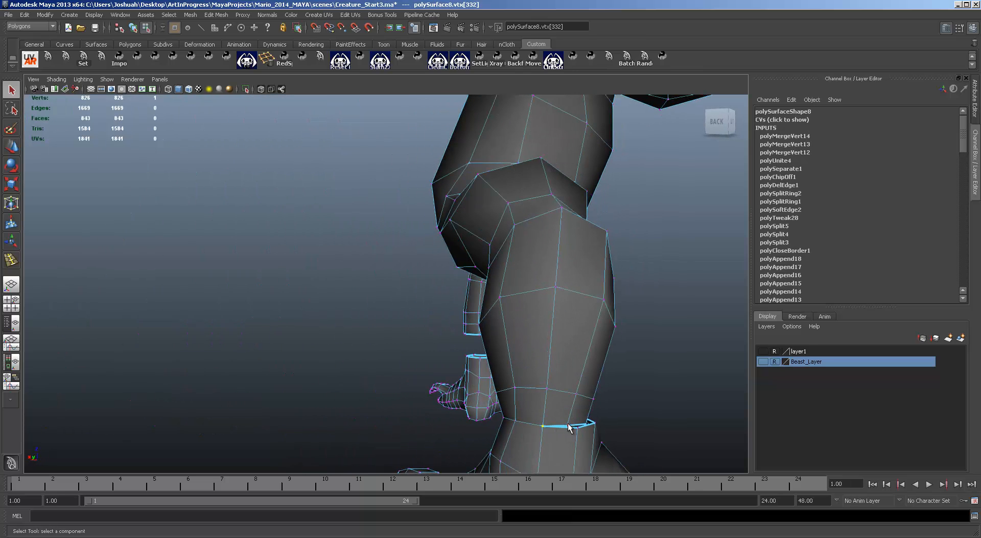
{"action": "key", "text": "g"}
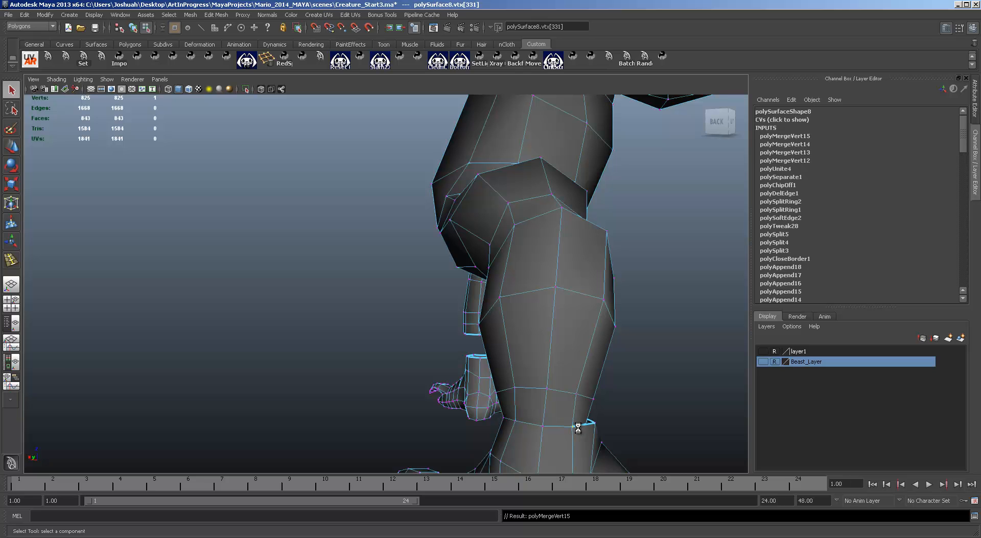
Merge the remaining leg and foot vertex pairs to center along the inner side of the hind ankle
{"action": "left_click_drag", "start_coordinate": [579, 430], "coordinate": [395, 437], "text": "alt"}
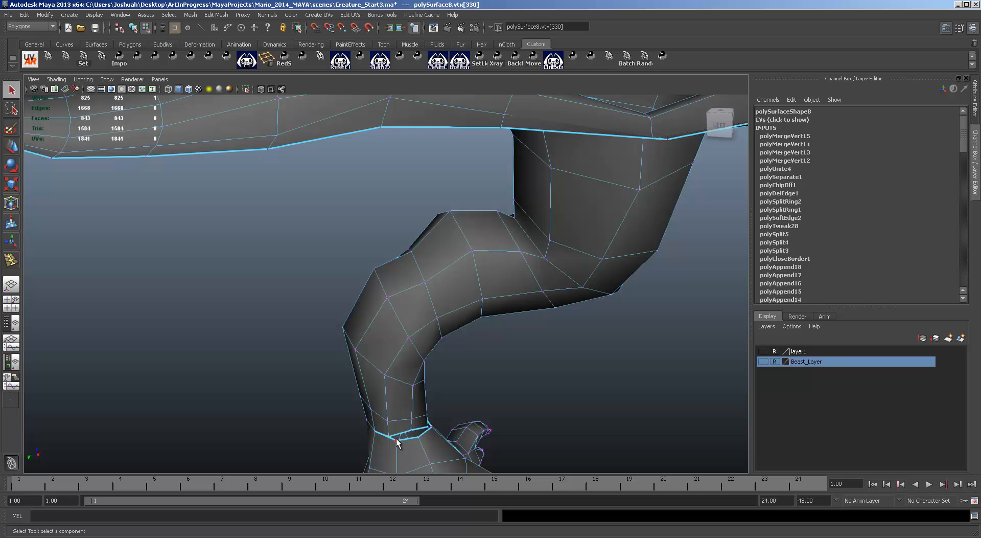
{"action": "key", "text": "g"}
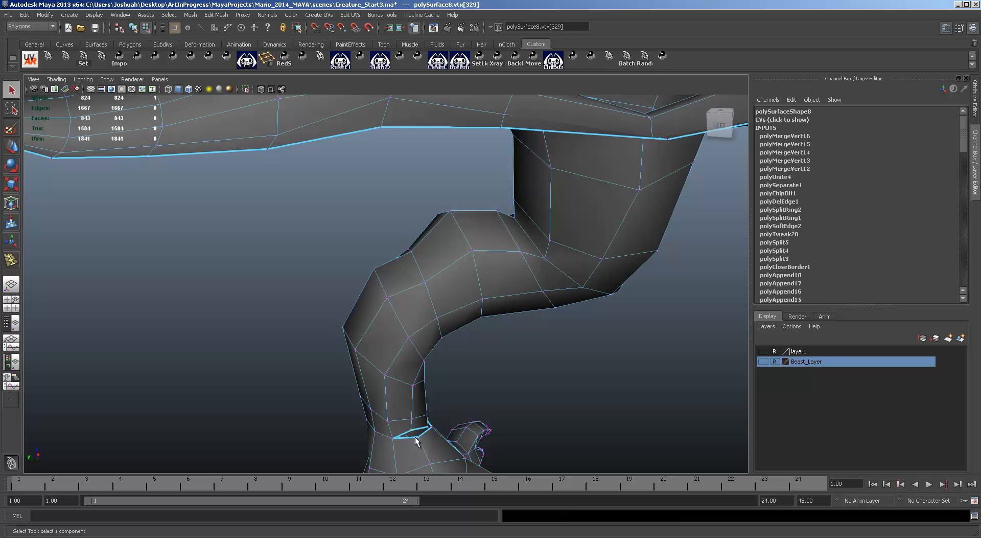
{"action": "key", "text": "g"}
{"action": "key", "text": "f"}
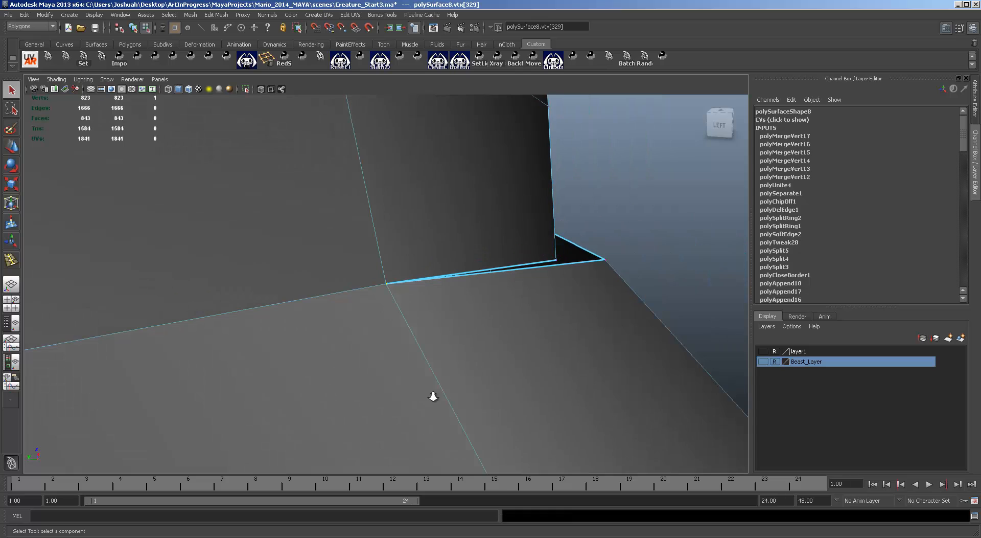
{"action": "right_click_drag", "start_coordinate": [433, 396], "coordinate": [391, 391], "text": "alt"}
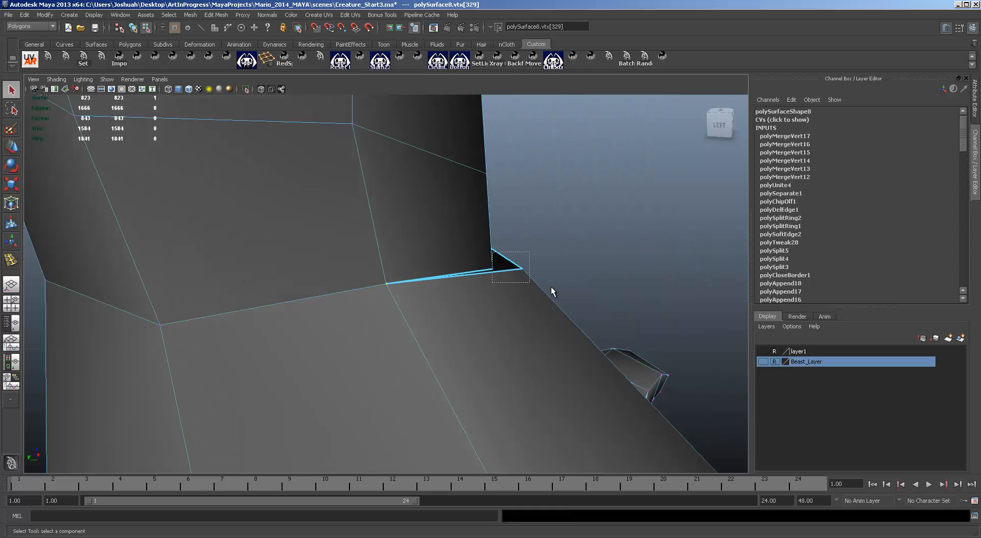
{"action": "key", "text": "g"}
{"action": "key", "text": "f"}
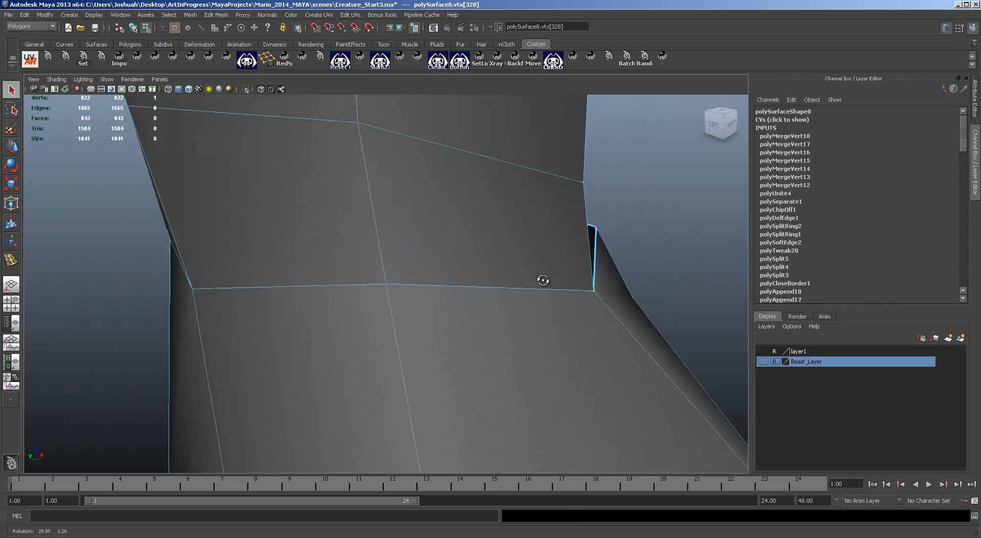
Move the last loose leg vertex at the front of the hind ankle onto its foot vertex and merge the two
{"action": "left_click_drag", "start_coordinate": [565, 300], "coordinate": [633, 307], "text": "alt"}
{"action": "middle_click_drag", "start_coordinate": [633, 307], "coordinate": [483, 255], "text": "alt"}
{"action": "left_click", "coordinate": [485, 275]}
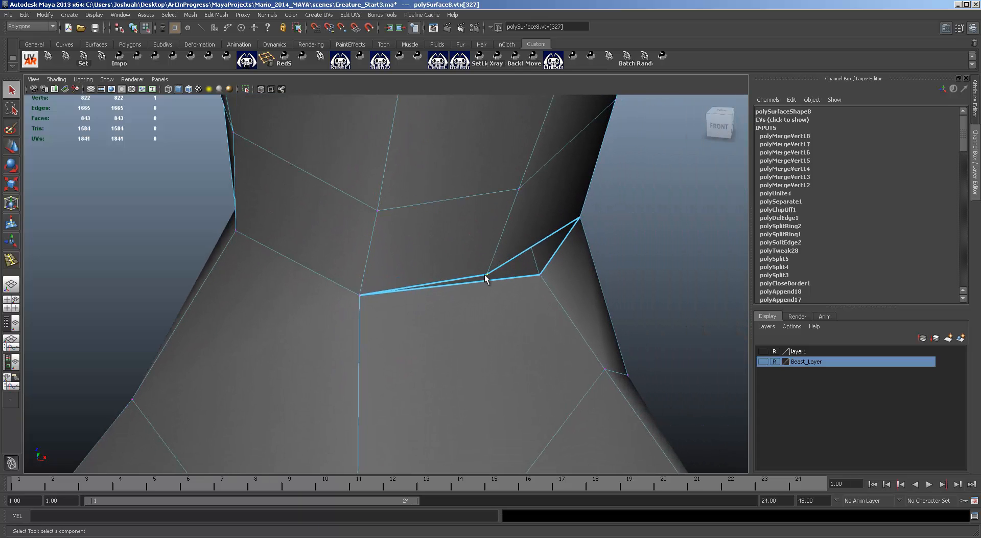
{"action": "key", "text": "w"}
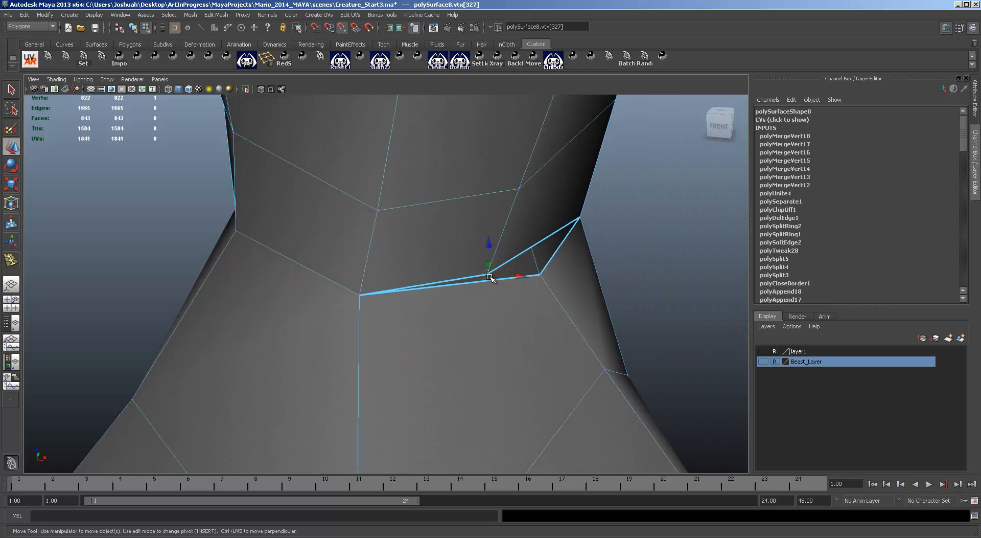
{"action": "left_click_drag", "start_coordinate": [490, 277], "coordinate": [551, 279]}
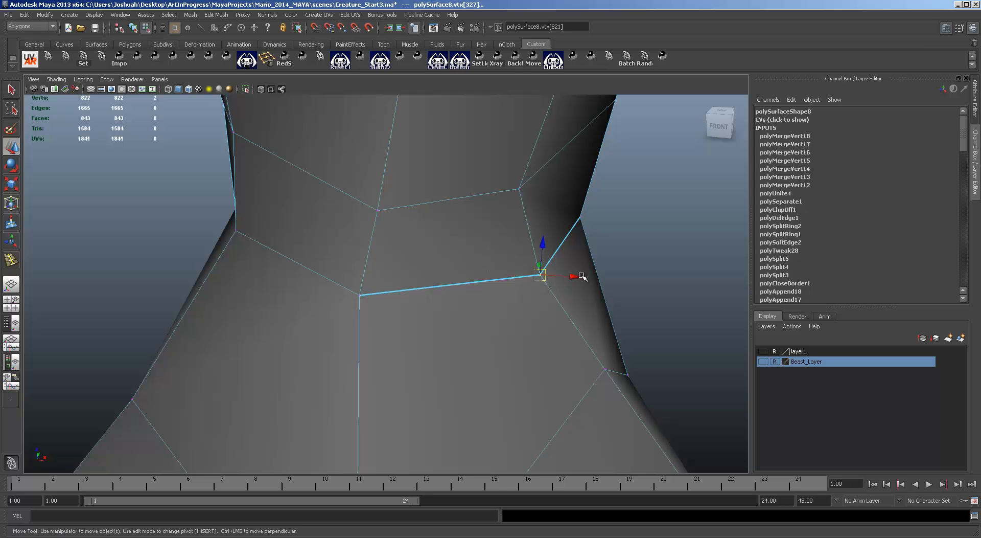
{"action": "key", "text": "g"}
{"action": "scroll", "coordinate": [576, 292], "scroll_direction": "down", "scroll_amount": 10}
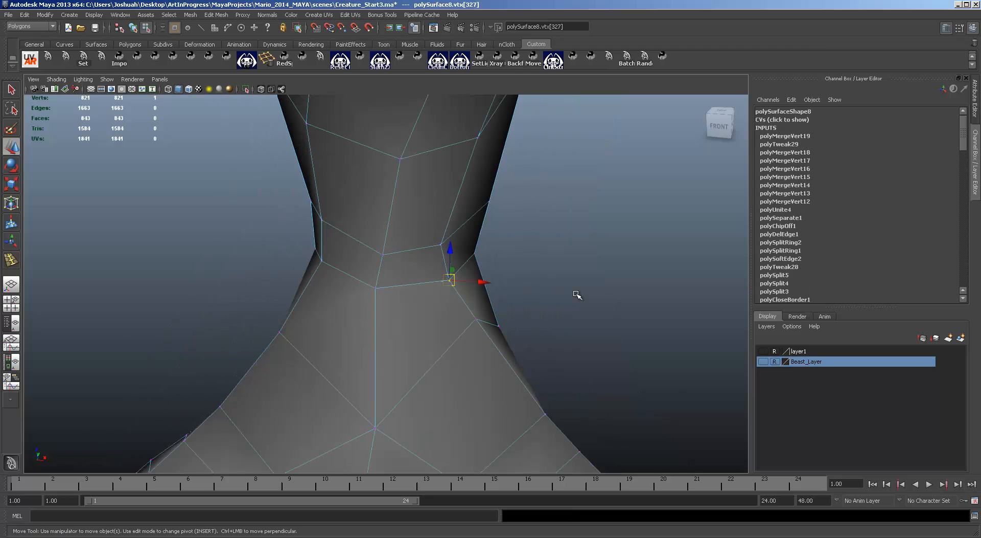
Lower the three bottom vertex rings of the front leg toward the foot and scale them down to match its ankle opening
{"action": "left_click_drag", "start_coordinate": [523, 359], "coordinate": [508, 314], "text": "alt"}
{"action": "scroll", "coordinate": [434, 337], "scroll_direction": "down", "scroll_amount": 5}
{"action": "scroll", "coordinate": [382, 284], "scroll_direction": "up", "scroll_amount": 5}
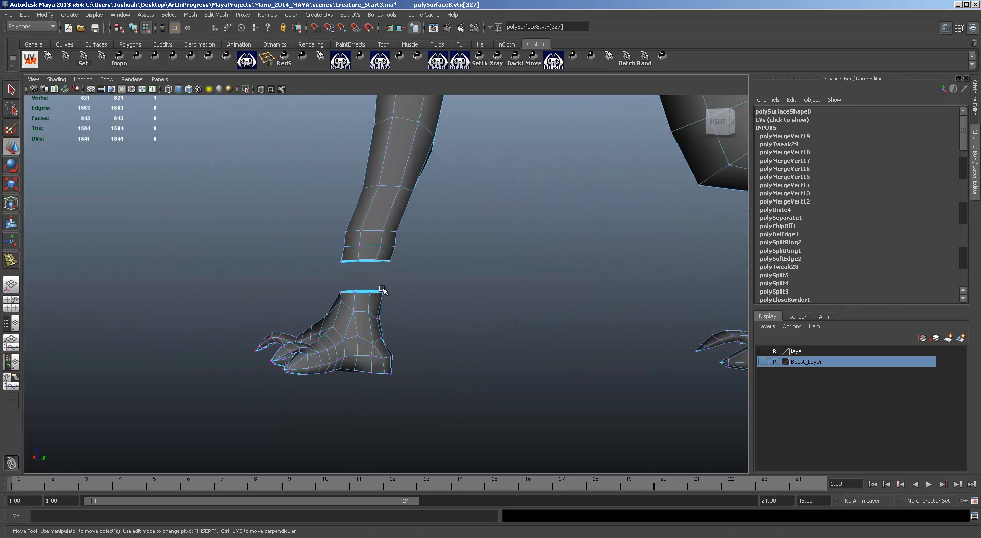
{"action": "left_click_drag", "start_coordinate": [356, 258], "coordinate": [427, 289], "text": "alt"}
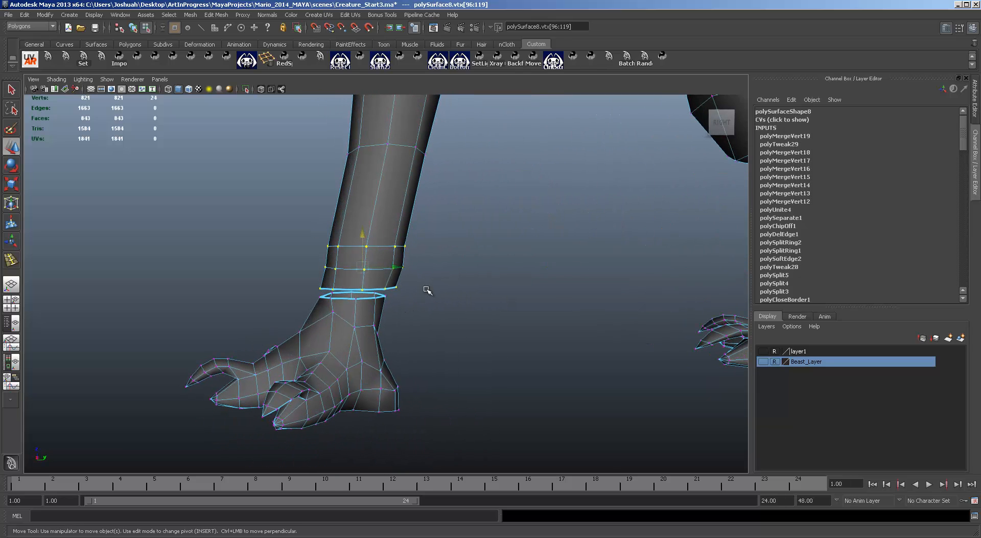
{"action": "key", "text": "r"}
{"action": "left_click_drag", "start_coordinate": [363, 267], "coordinate": [414, 296]}
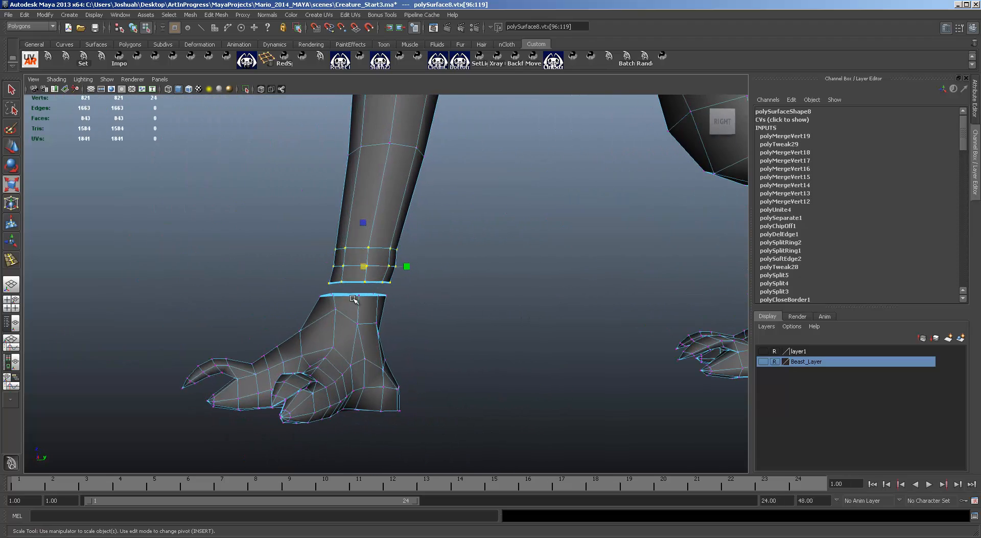
Try to merge the front leg onto the foot's ankle border with the Merge Vertex Tool, and undo the merge
{"action": "left_click", "coordinate": [212, 16]}
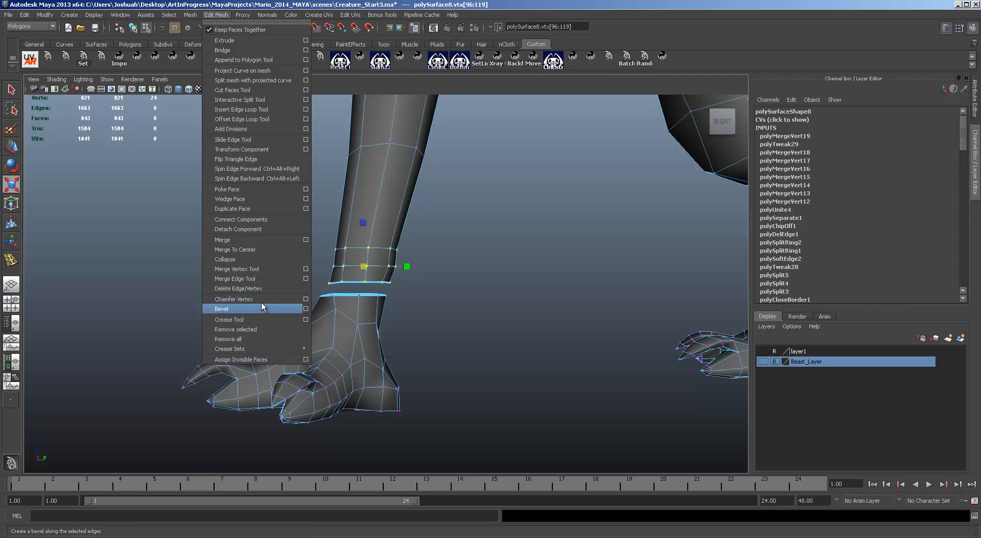
{"action": "left_click", "coordinate": [278, 268]}
{"action": "left_click_drag", "start_coordinate": [333, 300], "coordinate": [335, 294]}
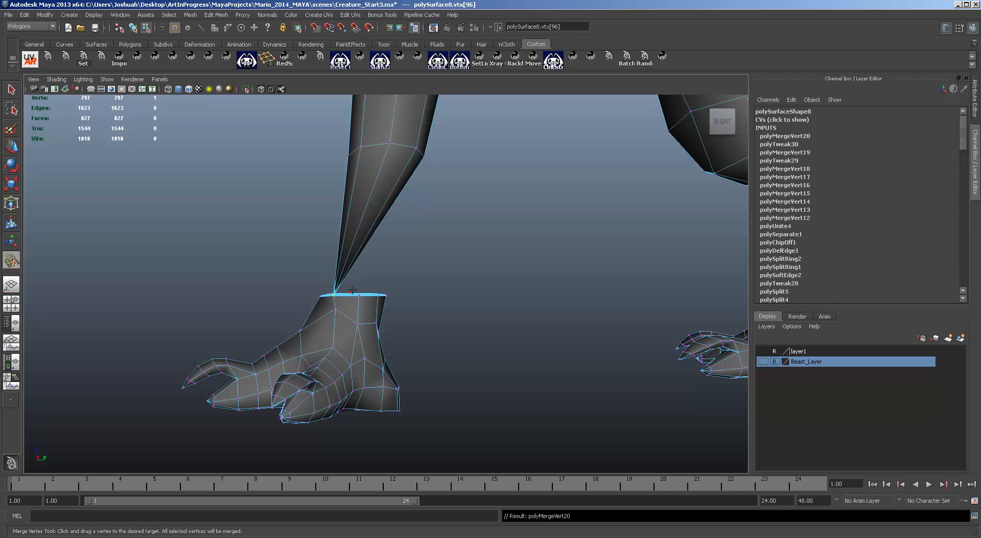
{"action": "key", "text": "ctrl+z"}
{"action": "key", "text": "q"}
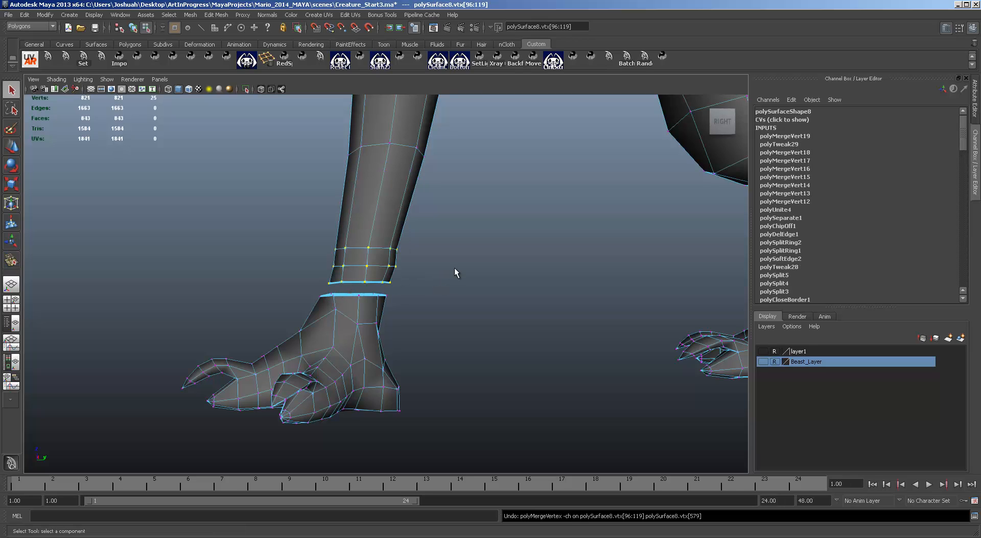
Merge the front leg's bottom border vertices onto the matching vertices of the foot's ankle border with the Merge Vertex Tool
{"action": "left_click", "coordinate": [452, 269]}
{"action": "key", "text": "y"}
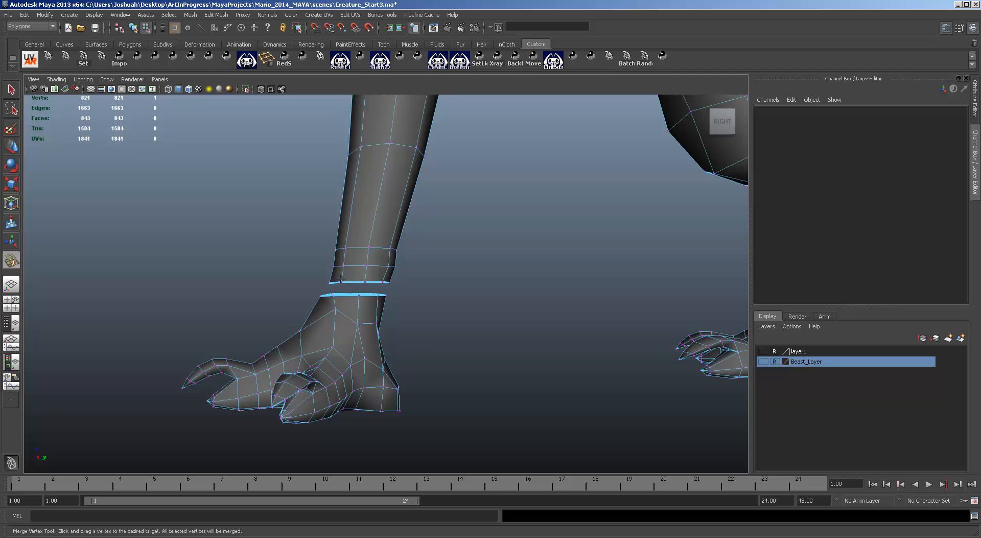
{"action": "left_click_drag", "start_coordinate": [343, 280], "coordinate": [379, 295]}
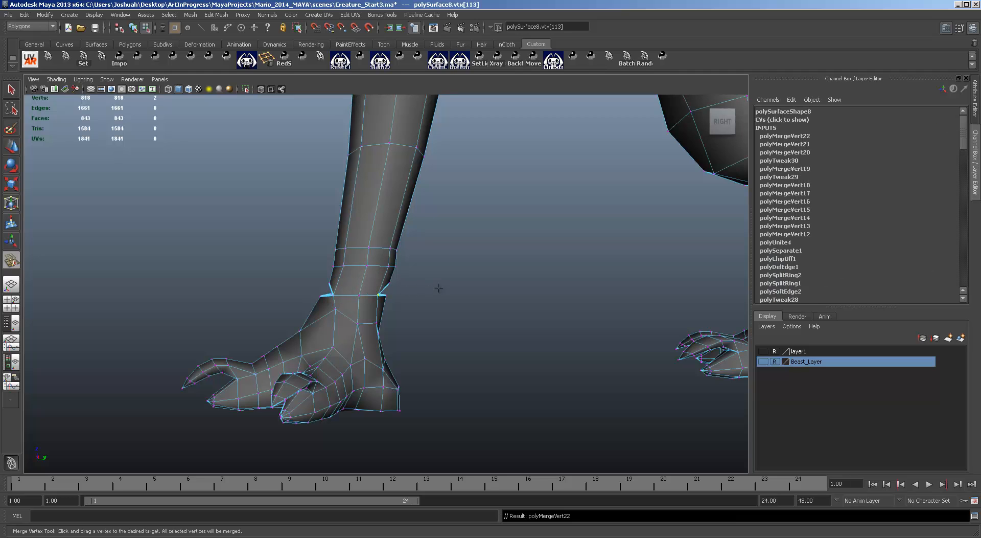
{"action": "left_click_drag", "start_coordinate": [456, 292], "coordinate": [403, 293], "text": "alt"}
{"action": "left_click_drag", "start_coordinate": [403, 293], "coordinate": [440, 299], "text": "alt"}
{"action": "left_click_drag", "start_coordinate": [510, 295], "coordinate": [382, 307], "text": "alt"}
{"action": "left_click_drag", "start_coordinate": [493, 312], "coordinate": [641, 267], "text": "alt"}
Select all vertices of the hind foot and ankle and shift them slightly back toward the tail
{"action": "key", "text": "q"}
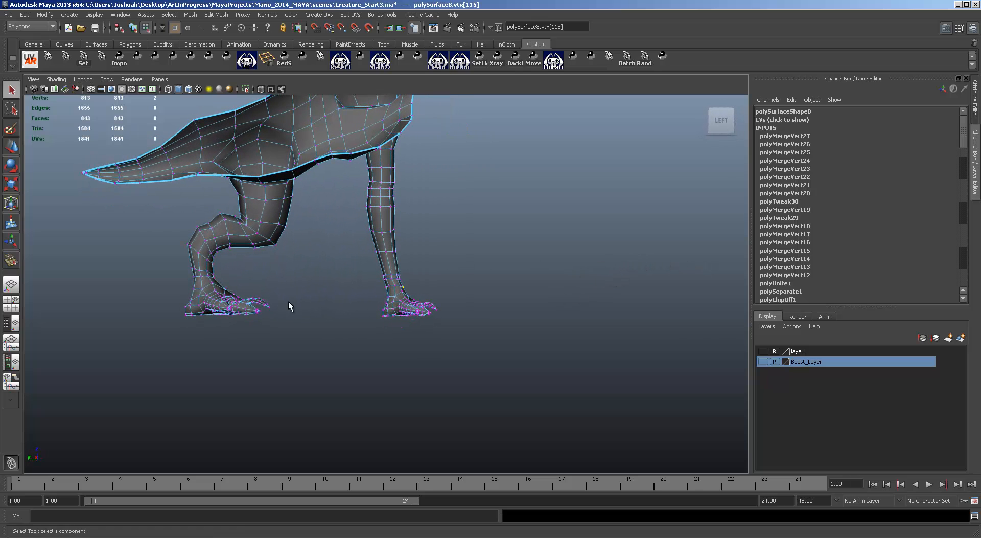
{"action": "left_click_drag", "start_coordinate": [249, 336], "coordinate": [164, 265]}
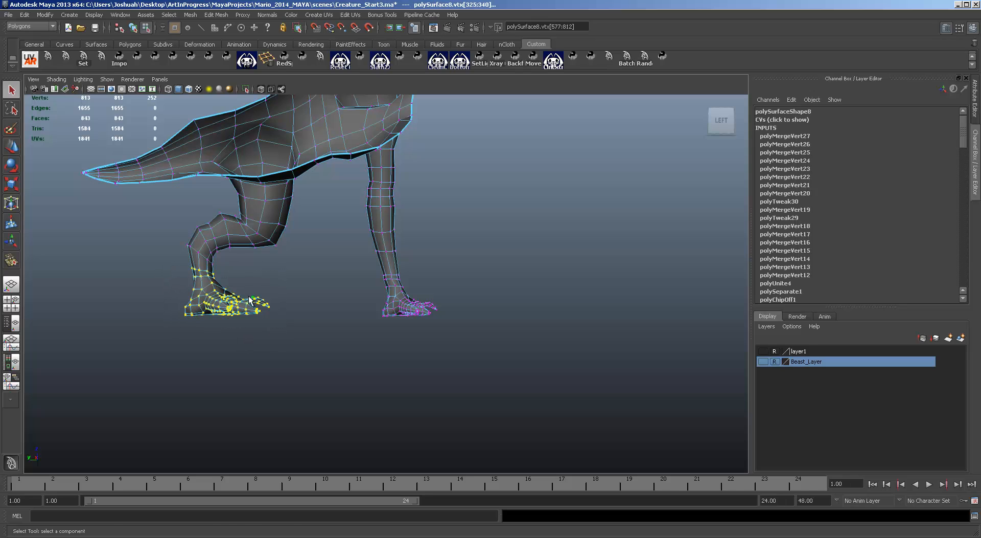
{"action": "key", "text": "w"}
{"action": "middle_click_drag", "start_coordinate": [198, 293], "coordinate": [190, 292]}
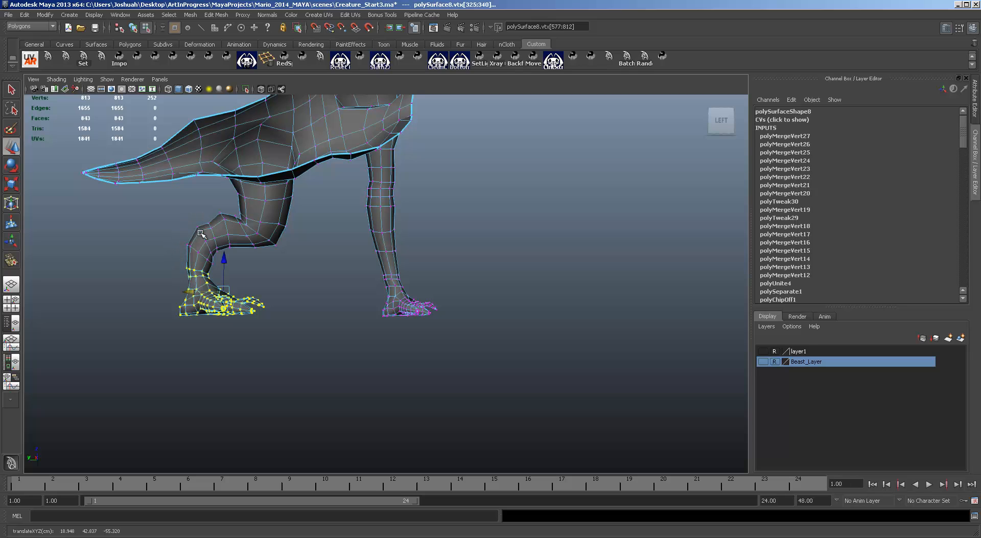
Select only the front foot and ankle vertices and nudge them slightly sideways beneath the front leg
{"action": "left_click_drag", "start_coordinate": [531, 293], "coordinate": [410, 321], "text": "alt"}
{"action": "left_click_drag", "start_coordinate": [463, 346], "coordinate": [338, 276]}
{"action": "left_click_drag", "start_coordinate": [395, 323], "coordinate": [477, 314], "text": "alt"}
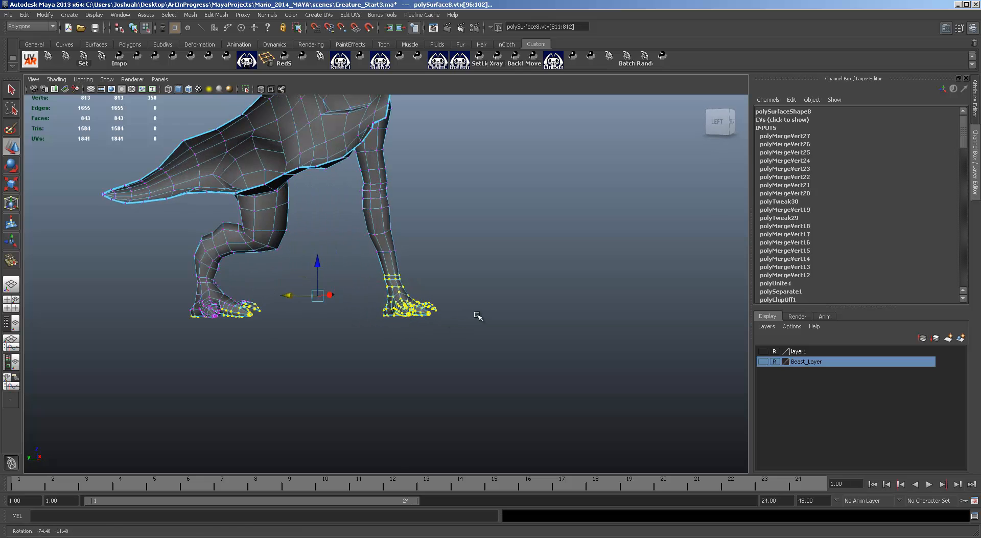
{"action": "left_click_drag", "start_coordinate": [484, 357], "coordinate": [339, 272]}
{"action": "left_click_drag", "start_coordinate": [506, 314], "coordinate": [413, 298], "text": "alt"}
{"action": "left_click_drag", "start_coordinate": [475, 302], "coordinate": [500, 302], "text": "alt"}
{"action": "left_click_drag", "start_coordinate": [425, 300], "coordinate": [423, 294]}
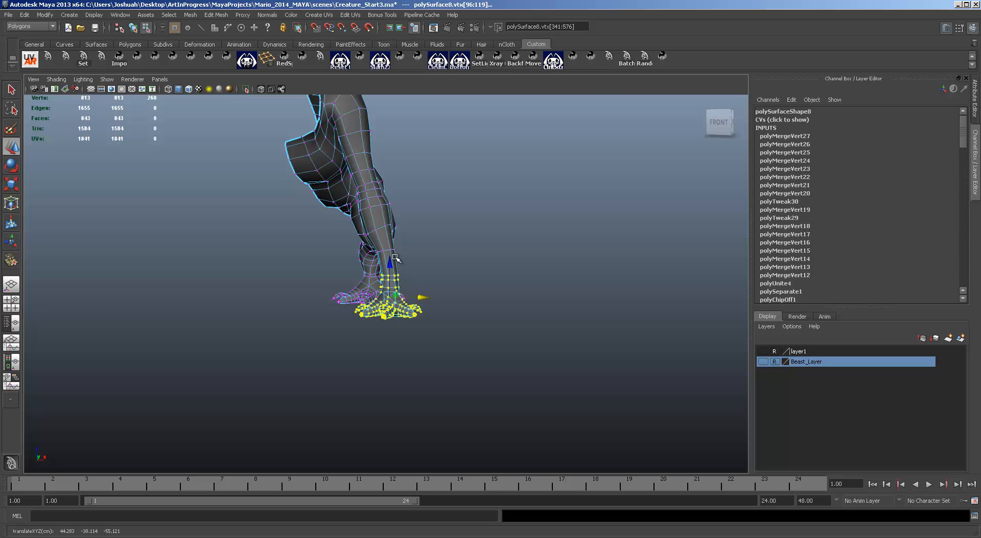
Return the creature mesh from vertex editing to object mode and clear the selection
{"action": "left_click_drag", "start_coordinate": [429, 236], "coordinate": [435, 288], "text": "alt"}
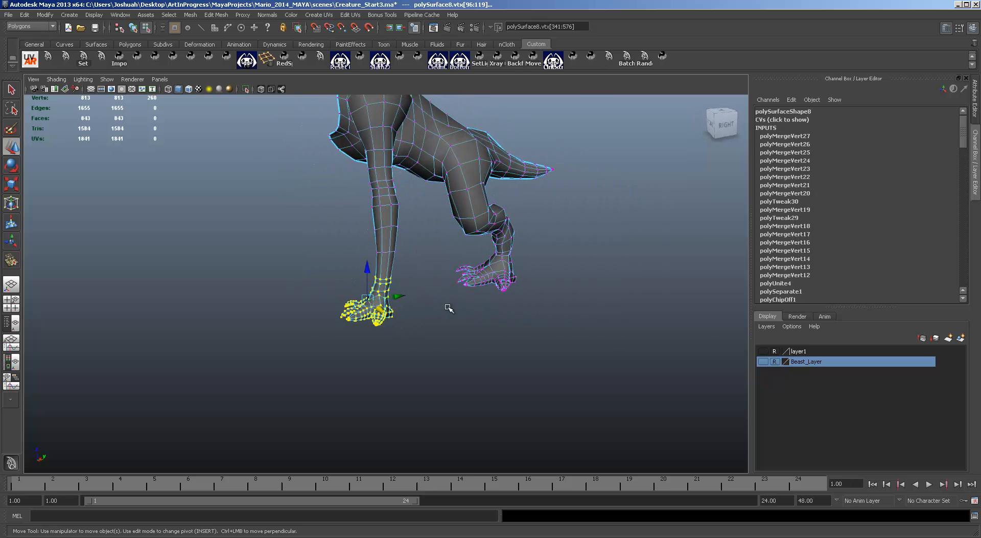
{"action": "key", "text": "space"}
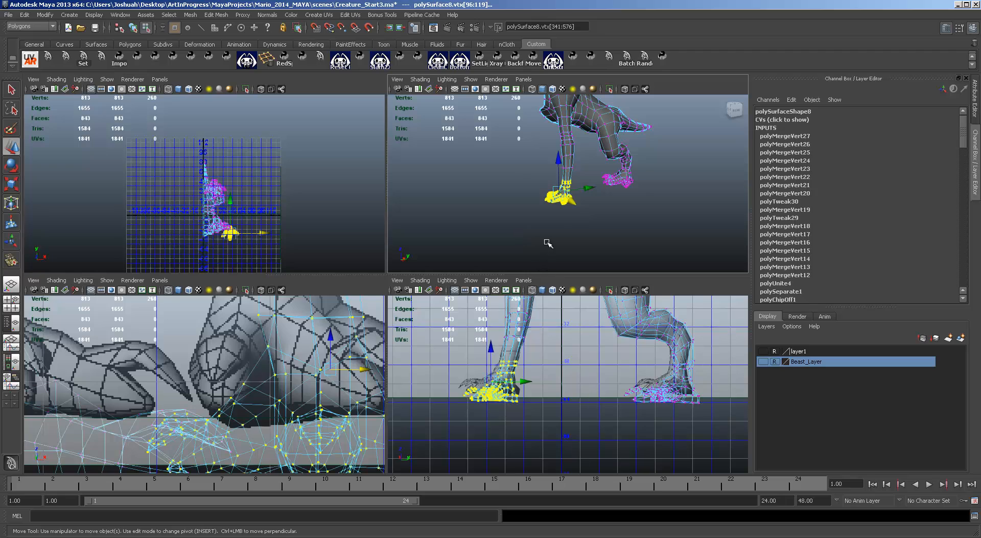
{"action": "scroll", "coordinate": [550, 245], "scroll_direction": "down", "scroll_amount": 5}
{"action": "middle_click_drag", "start_coordinate": [647, 204], "coordinate": [605, 221], "text": "alt"}
{"action": "key", "text": "space"}
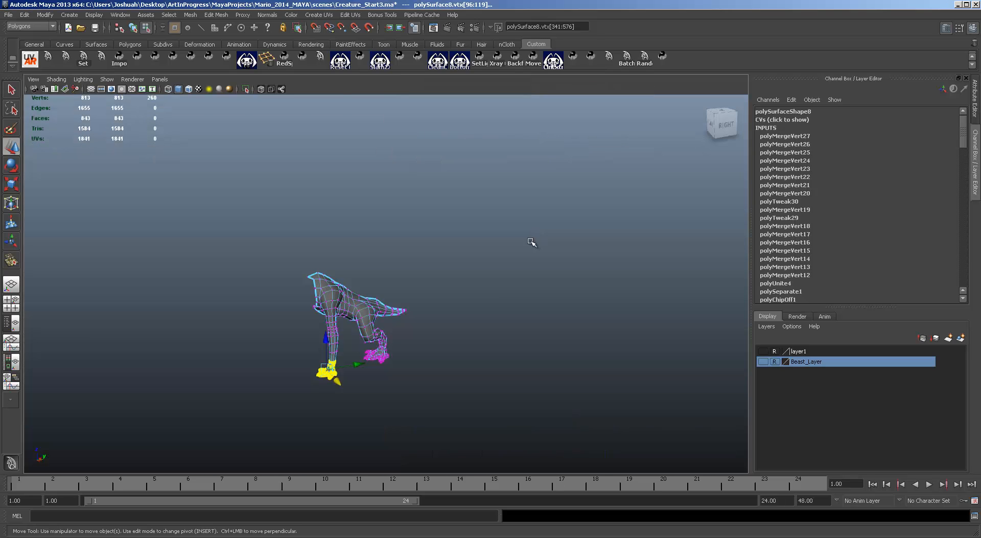
{"action": "key", "text": "F8"}
{"action": "left_click", "coordinate": [438, 335]}
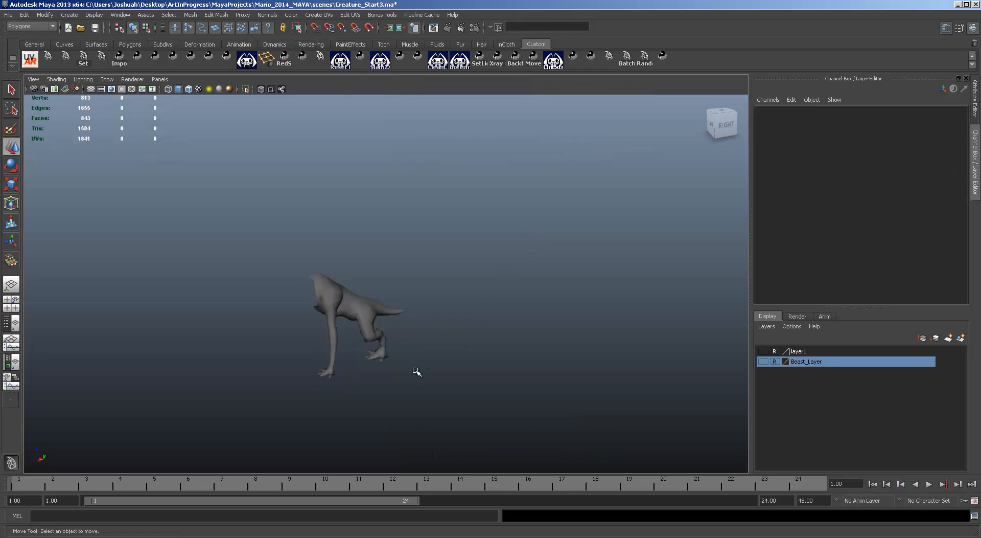
Soften all edges of the creature mesh and check the smoothed shading around the legs and feet
{"action": "scroll", "coordinate": [416, 371], "scroll_direction": "up", "scroll_amount": 3}
{"action": "middle_click_drag", "start_coordinate": [436, 339], "coordinate": [471, 258], "text": "alt"}
{"action": "left_click_drag", "start_coordinate": [470, 258], "coordinate": [412, 235], "text": "alt"}
{"action": "left_click", "coordinate": [418, 223]}
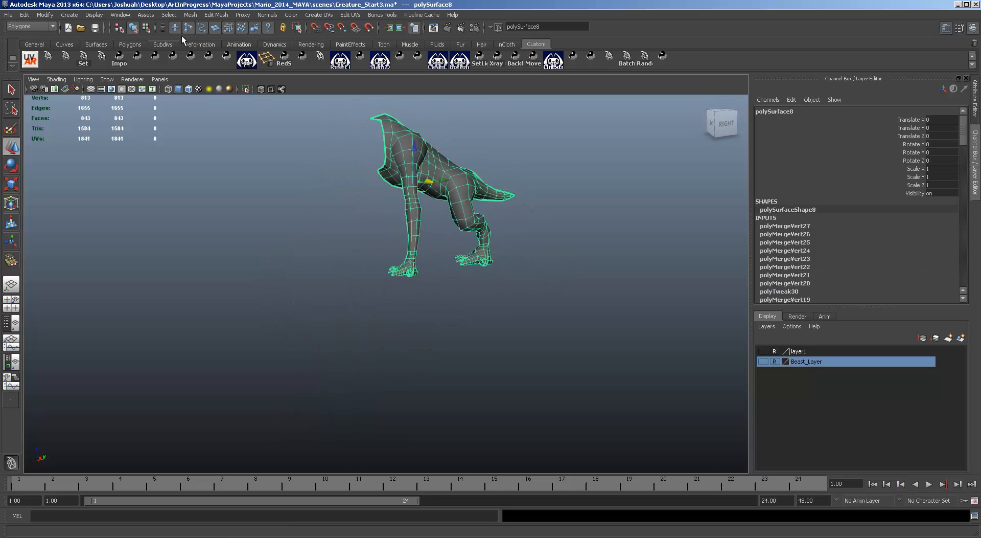
{"action": "left_click", "coordinate": [268, 15]}
{"action": "left_click", "coordinate": [285, 113]}
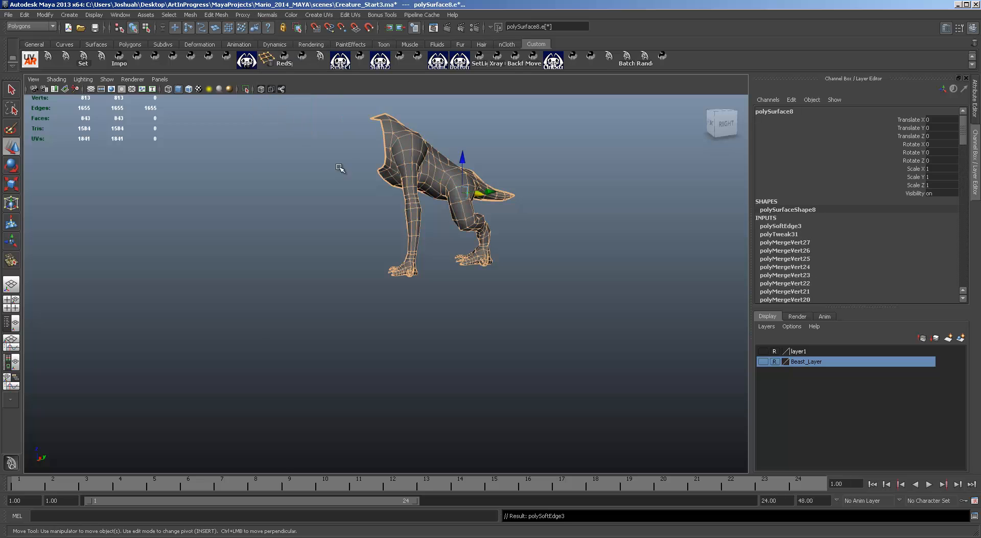
{"action": "left_click", "coordinate": [522, 265]}
{"action": "scroll", "coordinate": [445, 289], "scroll_direction": "up", "scroll_amount": 5}
{"action": "left_click_drag", "start_coordinate": [532, 232], "coordinate": [482, 327], "text": "alt"}
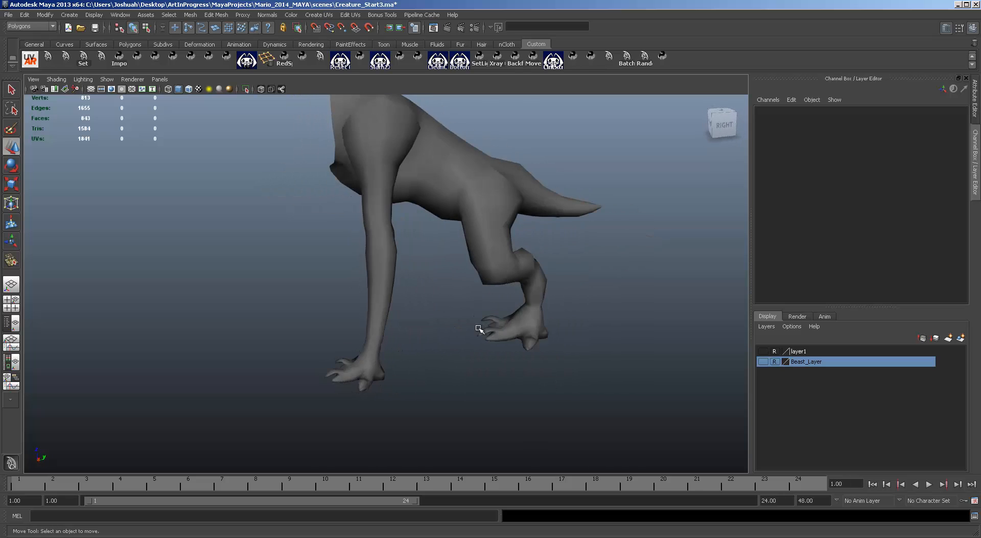
{"action": "scroll", "coordinate": [420, 286], "scroll_direction": "down", "scroll_amount": 4}
{"action": "left_click_drag", "start_coordinate": [420, 285], "coordinate": [438, 287], "text": "alt"}
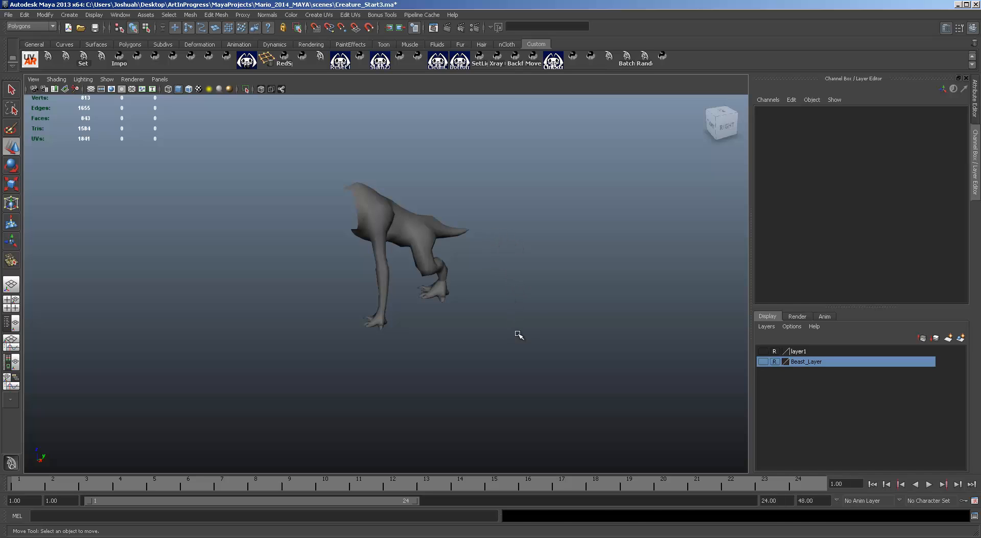
{"action": "left_click_drag", "start_coordinate": [513, 308], "coordinate": [475, 279], "text": "alt"}
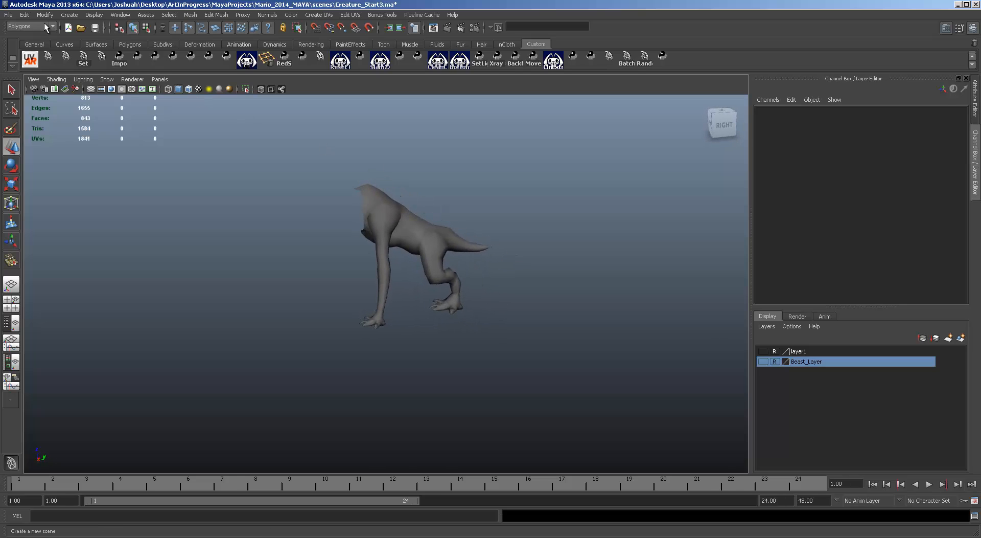
Delete the construction history of all objects in the scene
{"action": "left_click", "coordinate": [25, 15]}
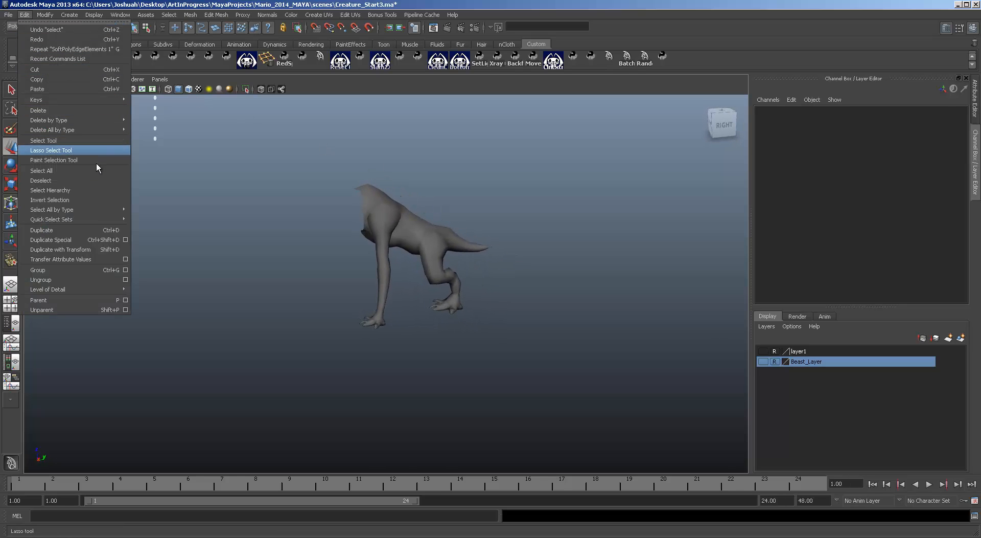
{"action": "mouse_move", "coordinate": [110, 129]}
{"action": "left_click", "coordinate": [156, 137]}
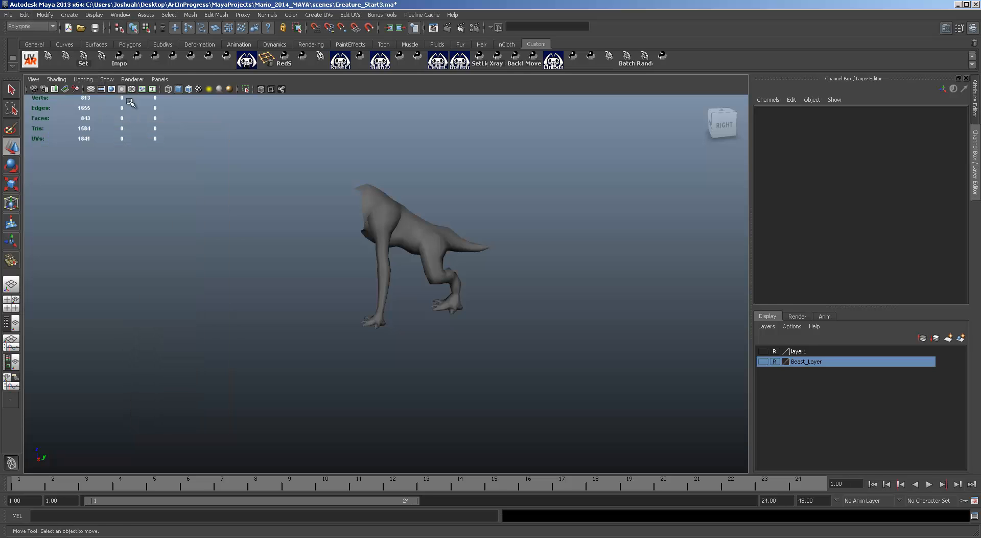
Save the scene under the new name Creature_Start4.ma in the project's scenes folder
{"action": "left_click", "coordinate": [9, 14]}
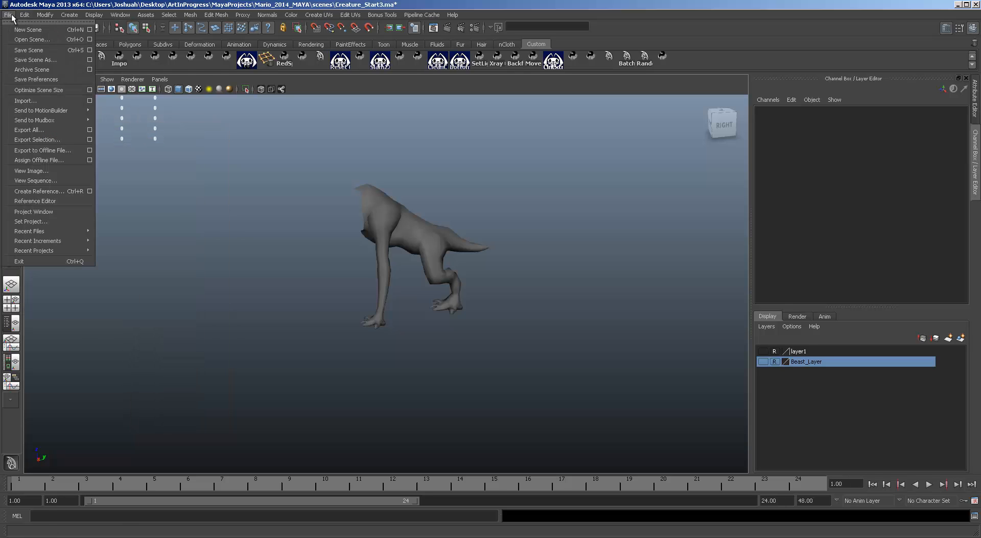
{"action": "left_click", "coordinate": [36, 60]}
{"action": "left_click", "coordinate": [200, 164]}
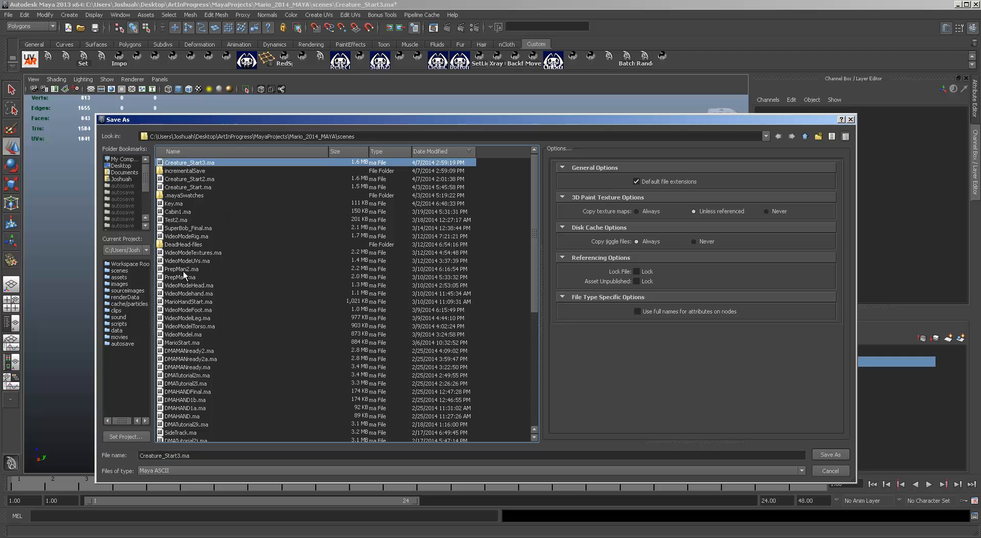
{"action": "left_click", "coordinate": [184, 454]}
{"action": "key", "text": "Delete"}
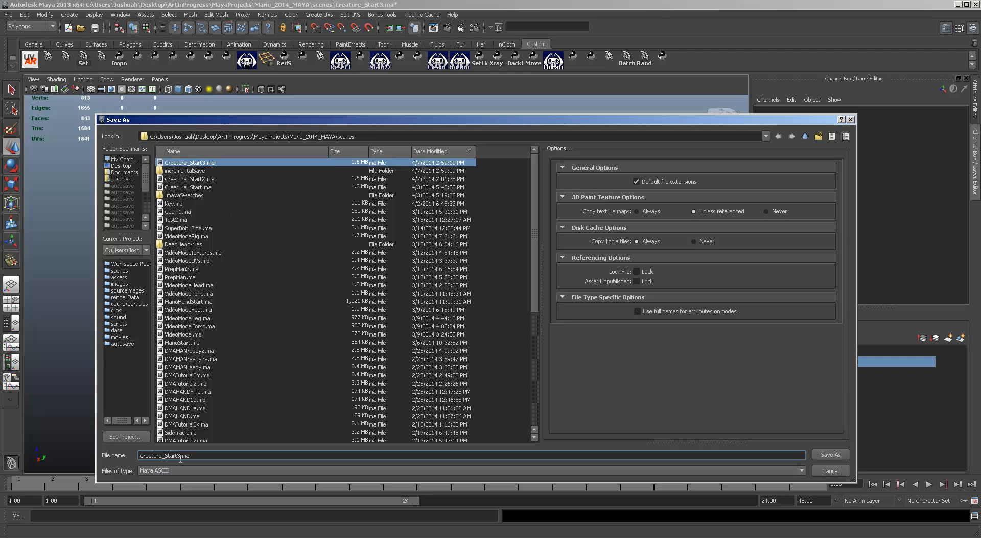
{"action": "key", "text": "BackSpace"}
{"action": "type", "text": "4"}
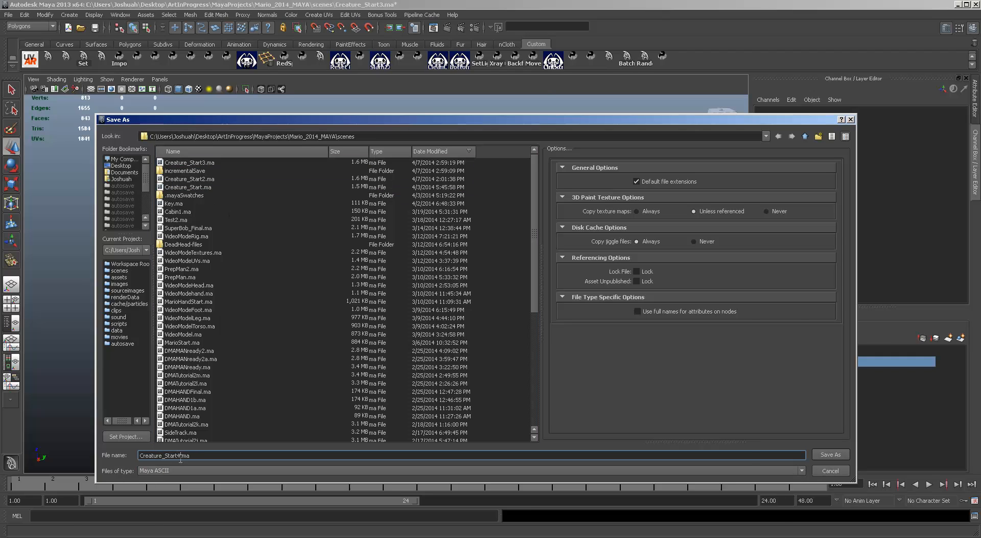
{"action": "key", "text": "Return"}
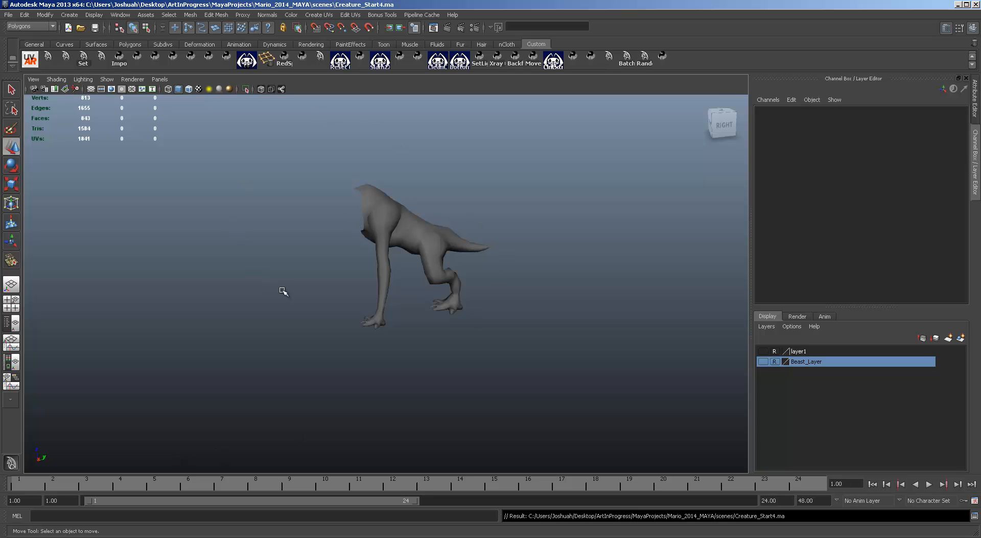